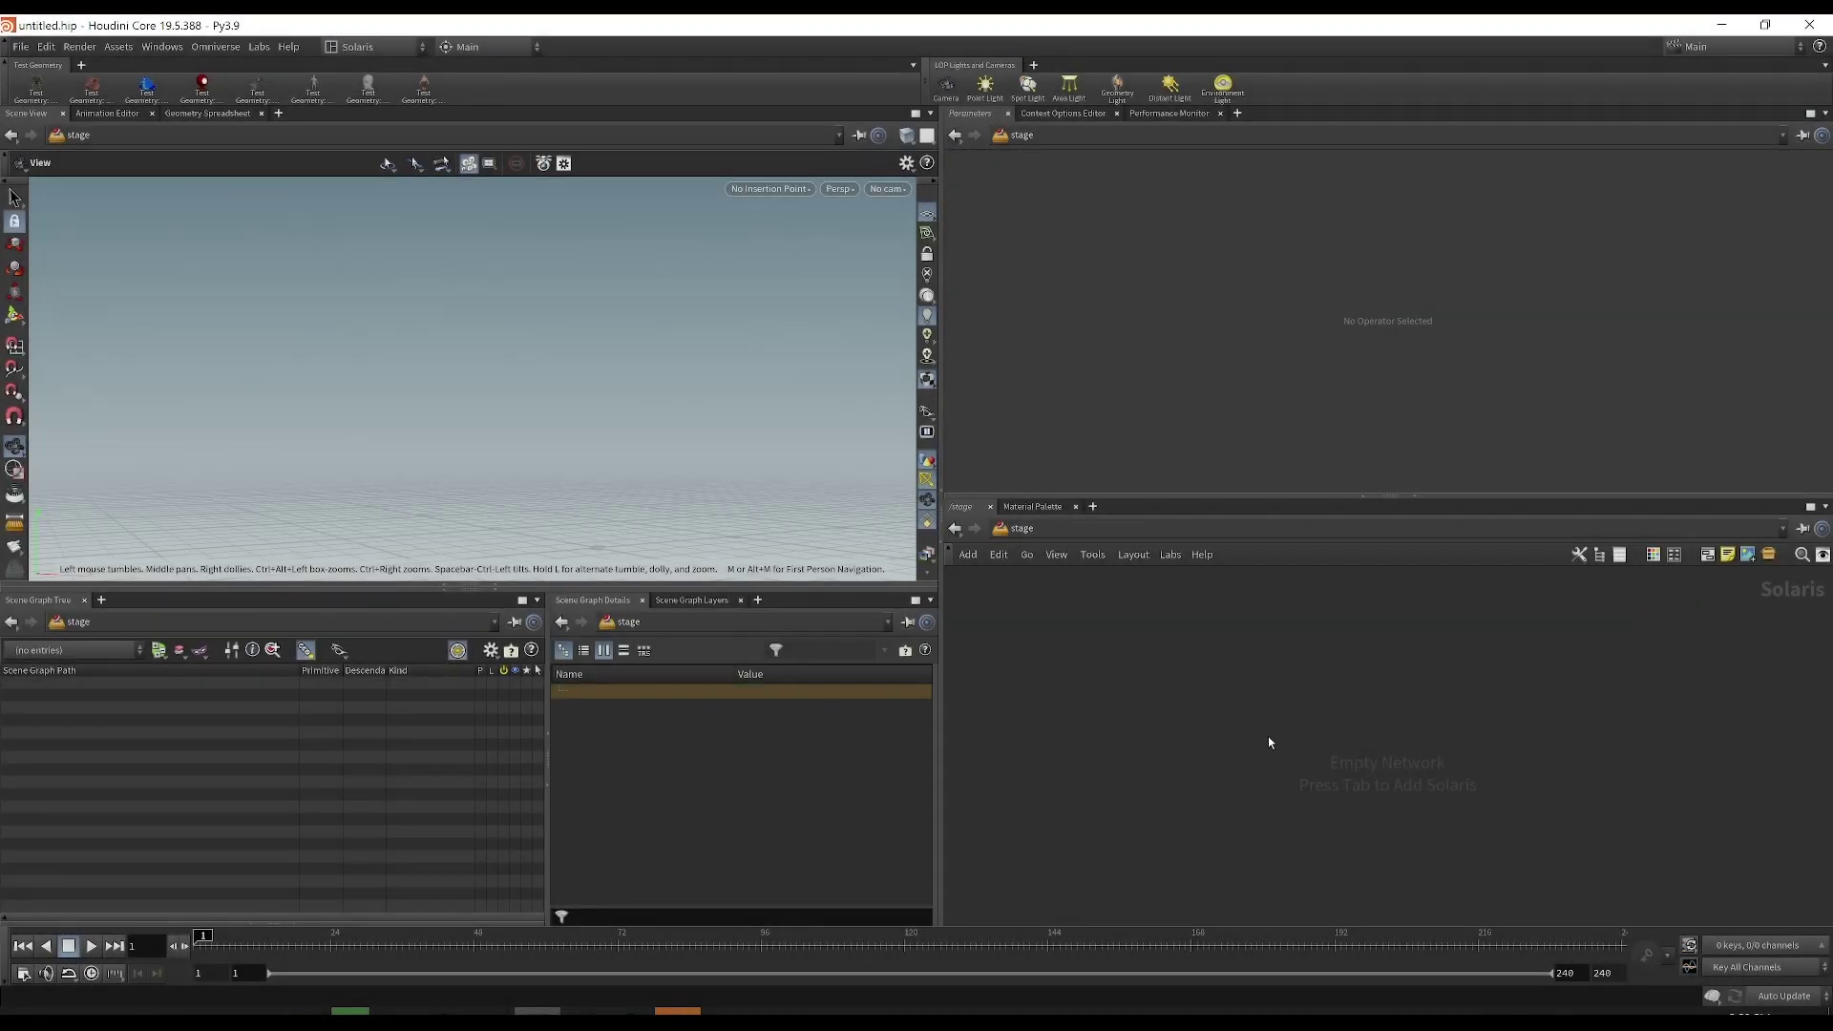
Step: Search 'load' in the Tab menu and place an Omniverse Loader node in the stage network
{"action": "key", "text": "Tab"}
{"action": "type", "text": "load"}
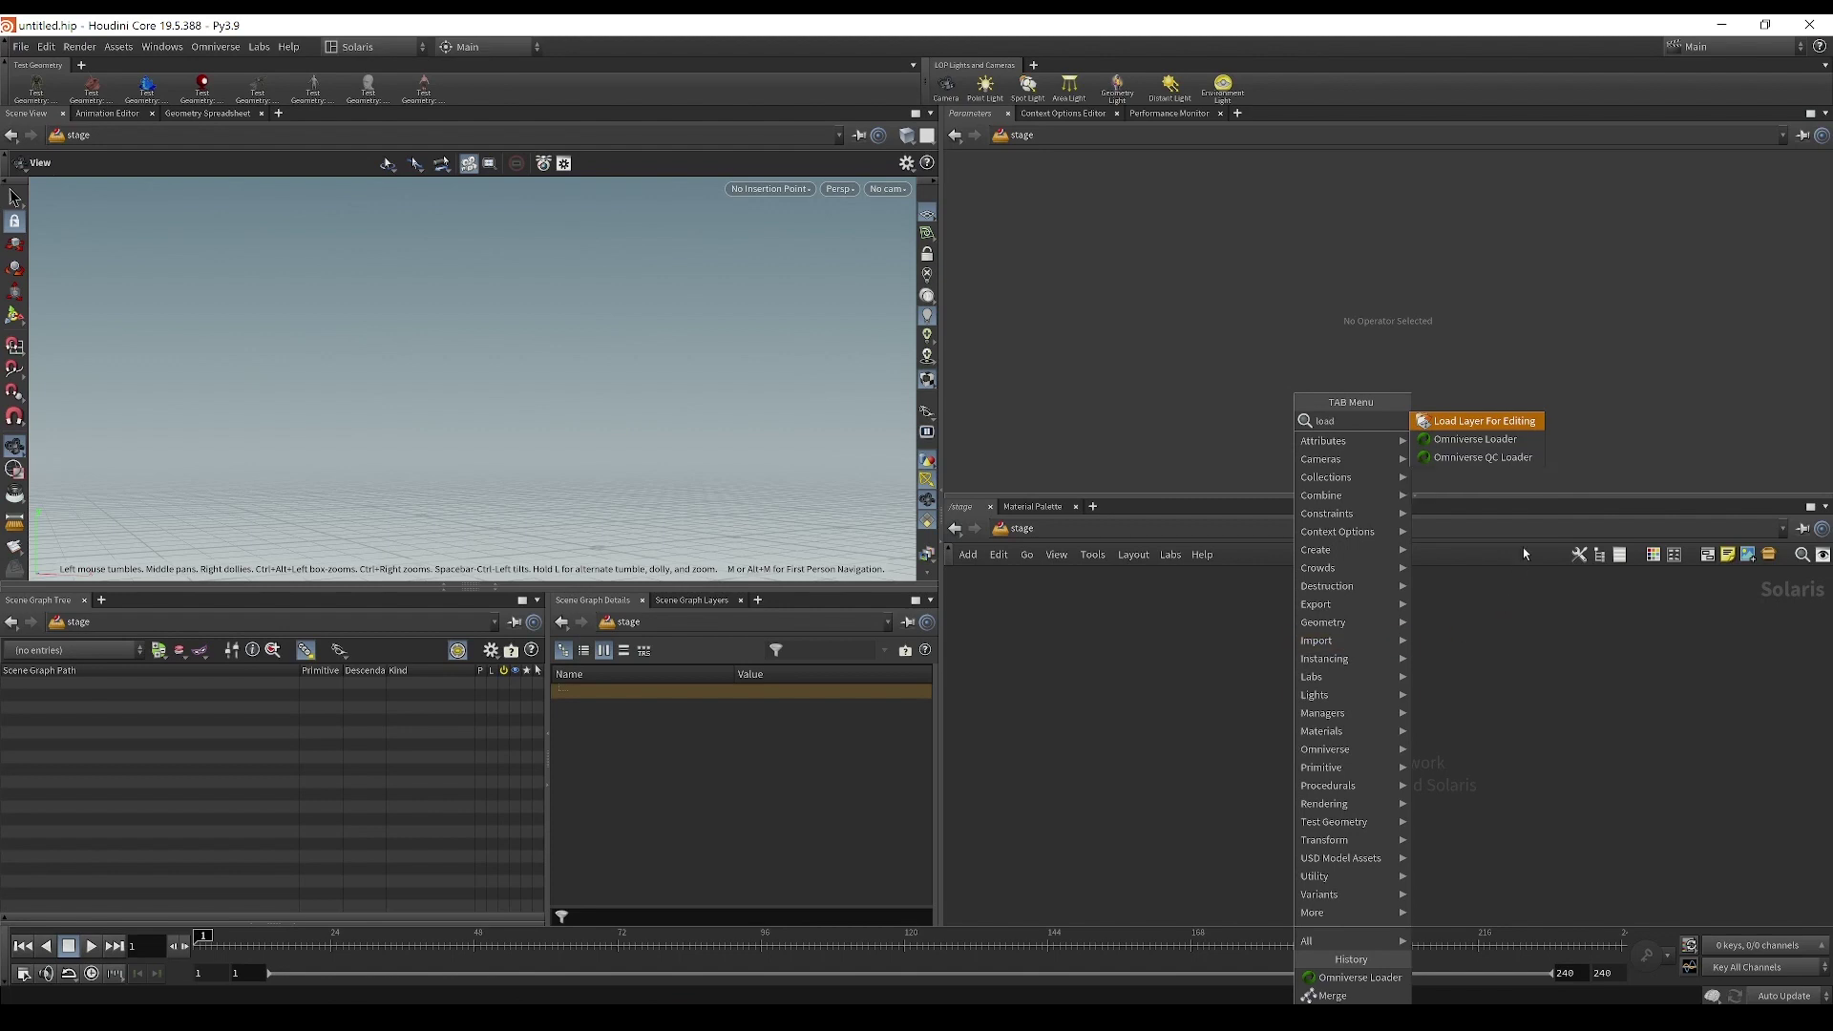
{"action": "left_click", "coordinate": [1474, 439]}
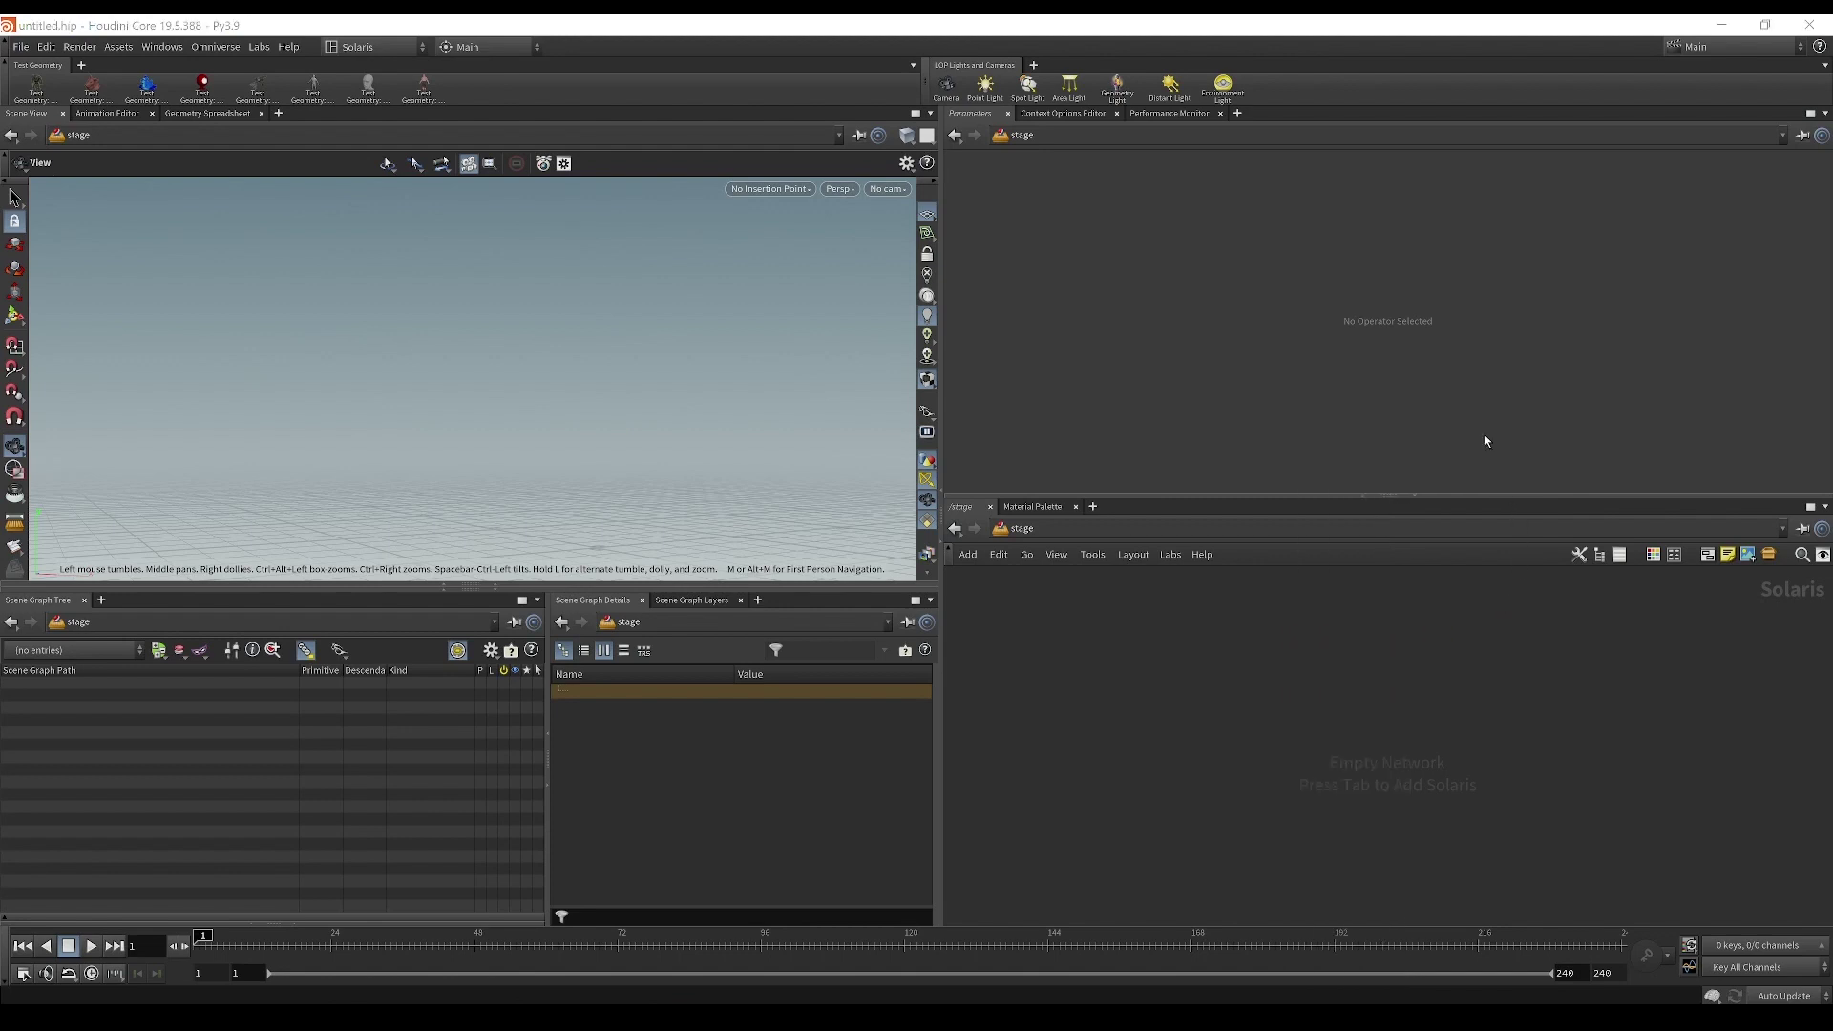
{"action": "left_click", "coordinate": [1275, 694]}
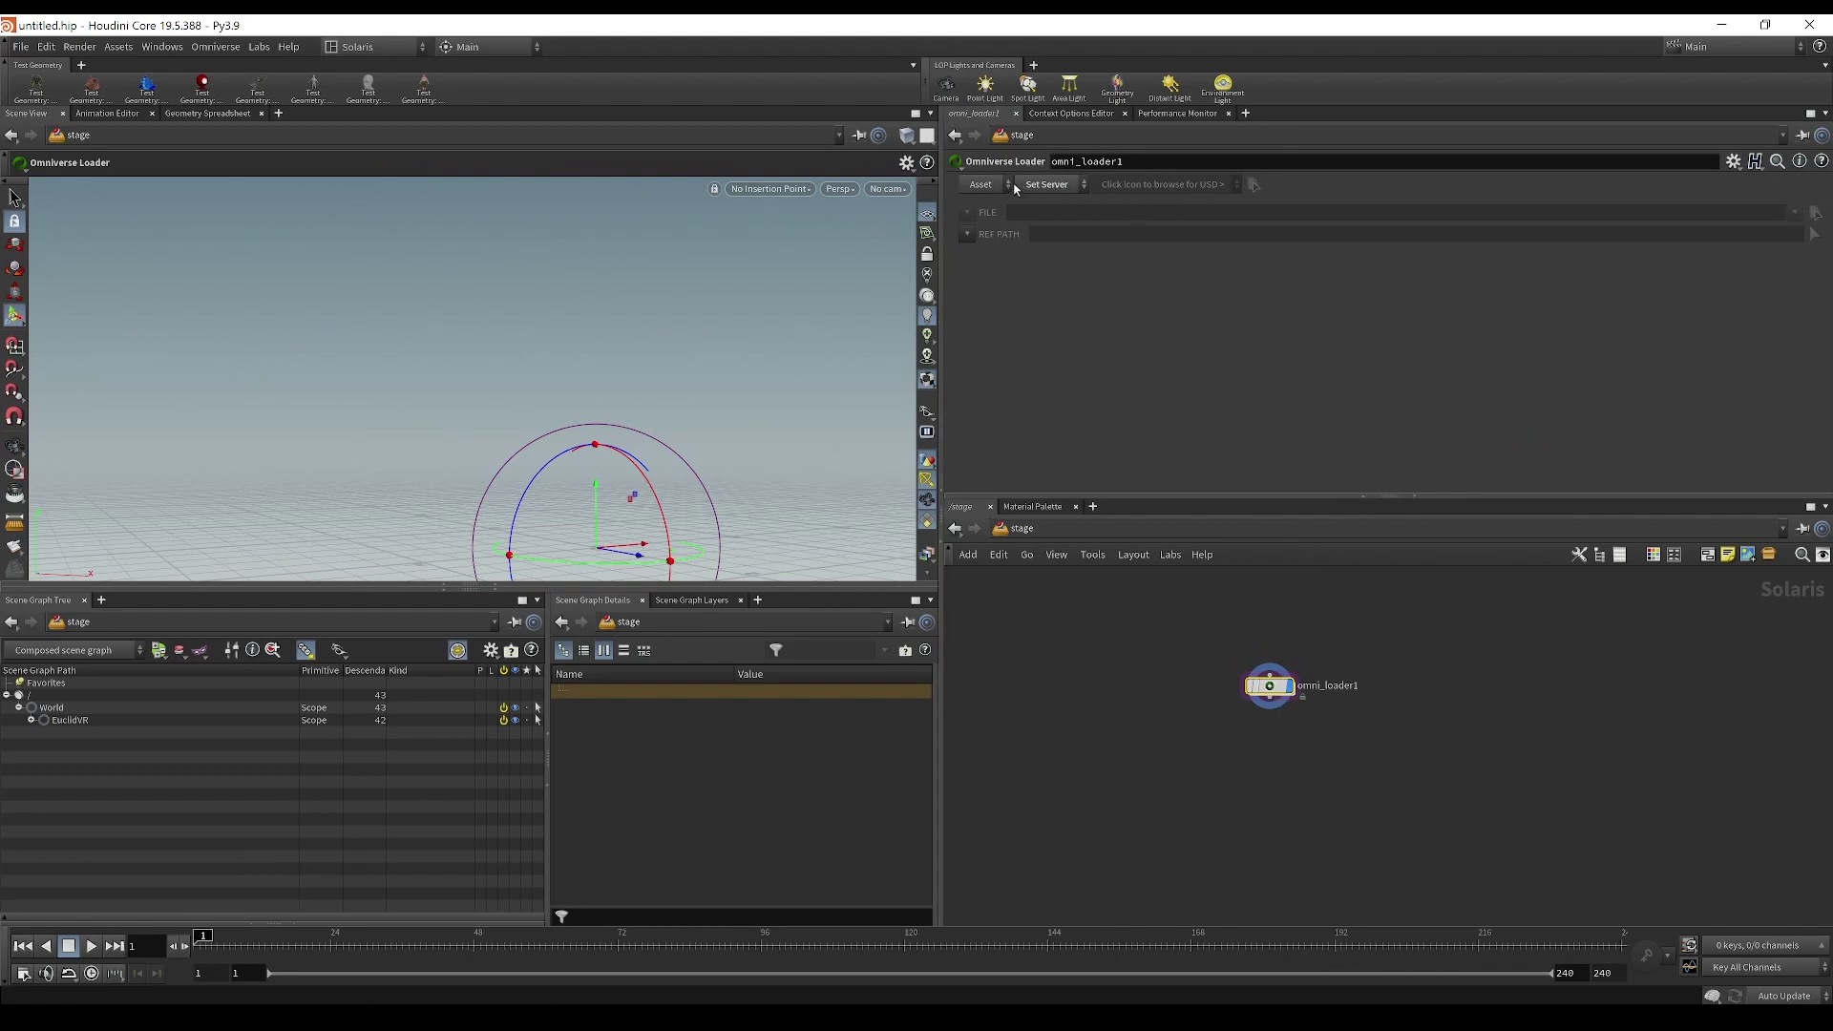
Step: Dismiss the Add Server connect dialog and choose localhost as the loader's server
{"action": "left_click", "coordinate": [1046, 190]}
{"action": "left_click", "coordinate": [1051, 229]}
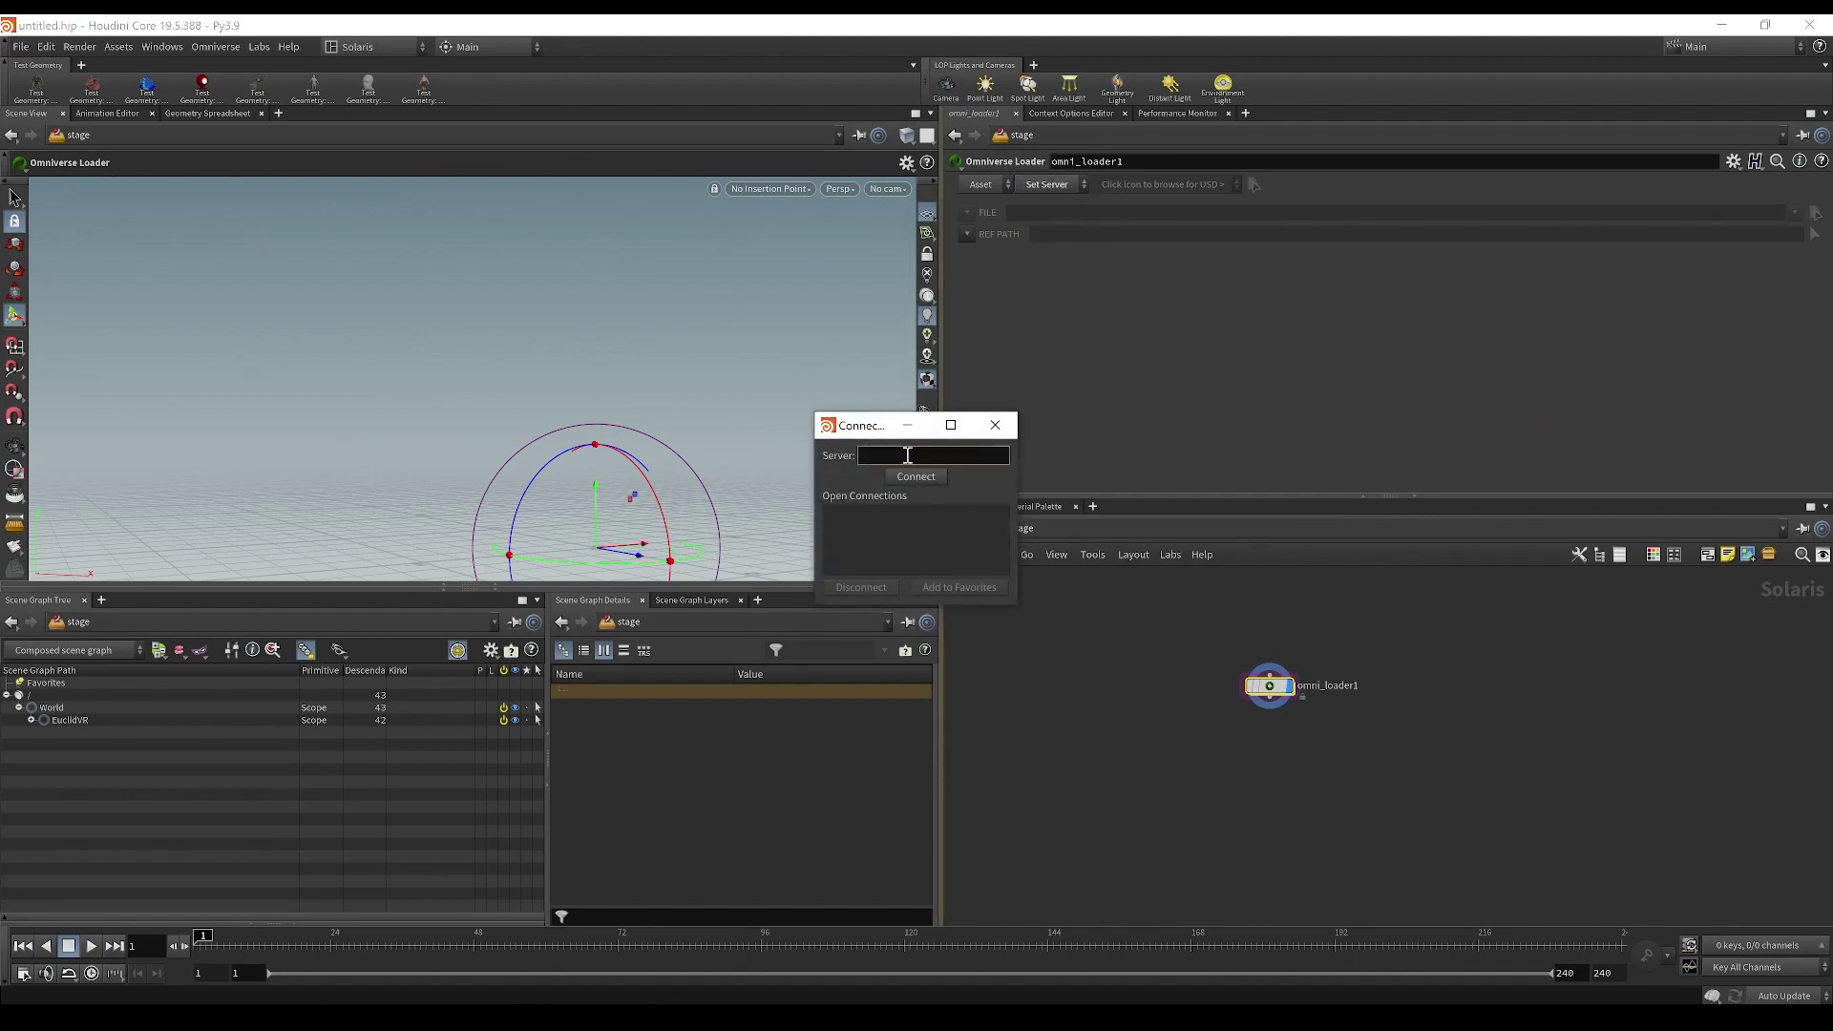
{"action": "key", "text": "BackSpace"}
{"action": "key", "text": "BackSpace"}
{"action": "key", "text": "BackSpace"}
{"action": "key", "text": "BackSpace"}
{"action": "key", "text": "BackSpace"}
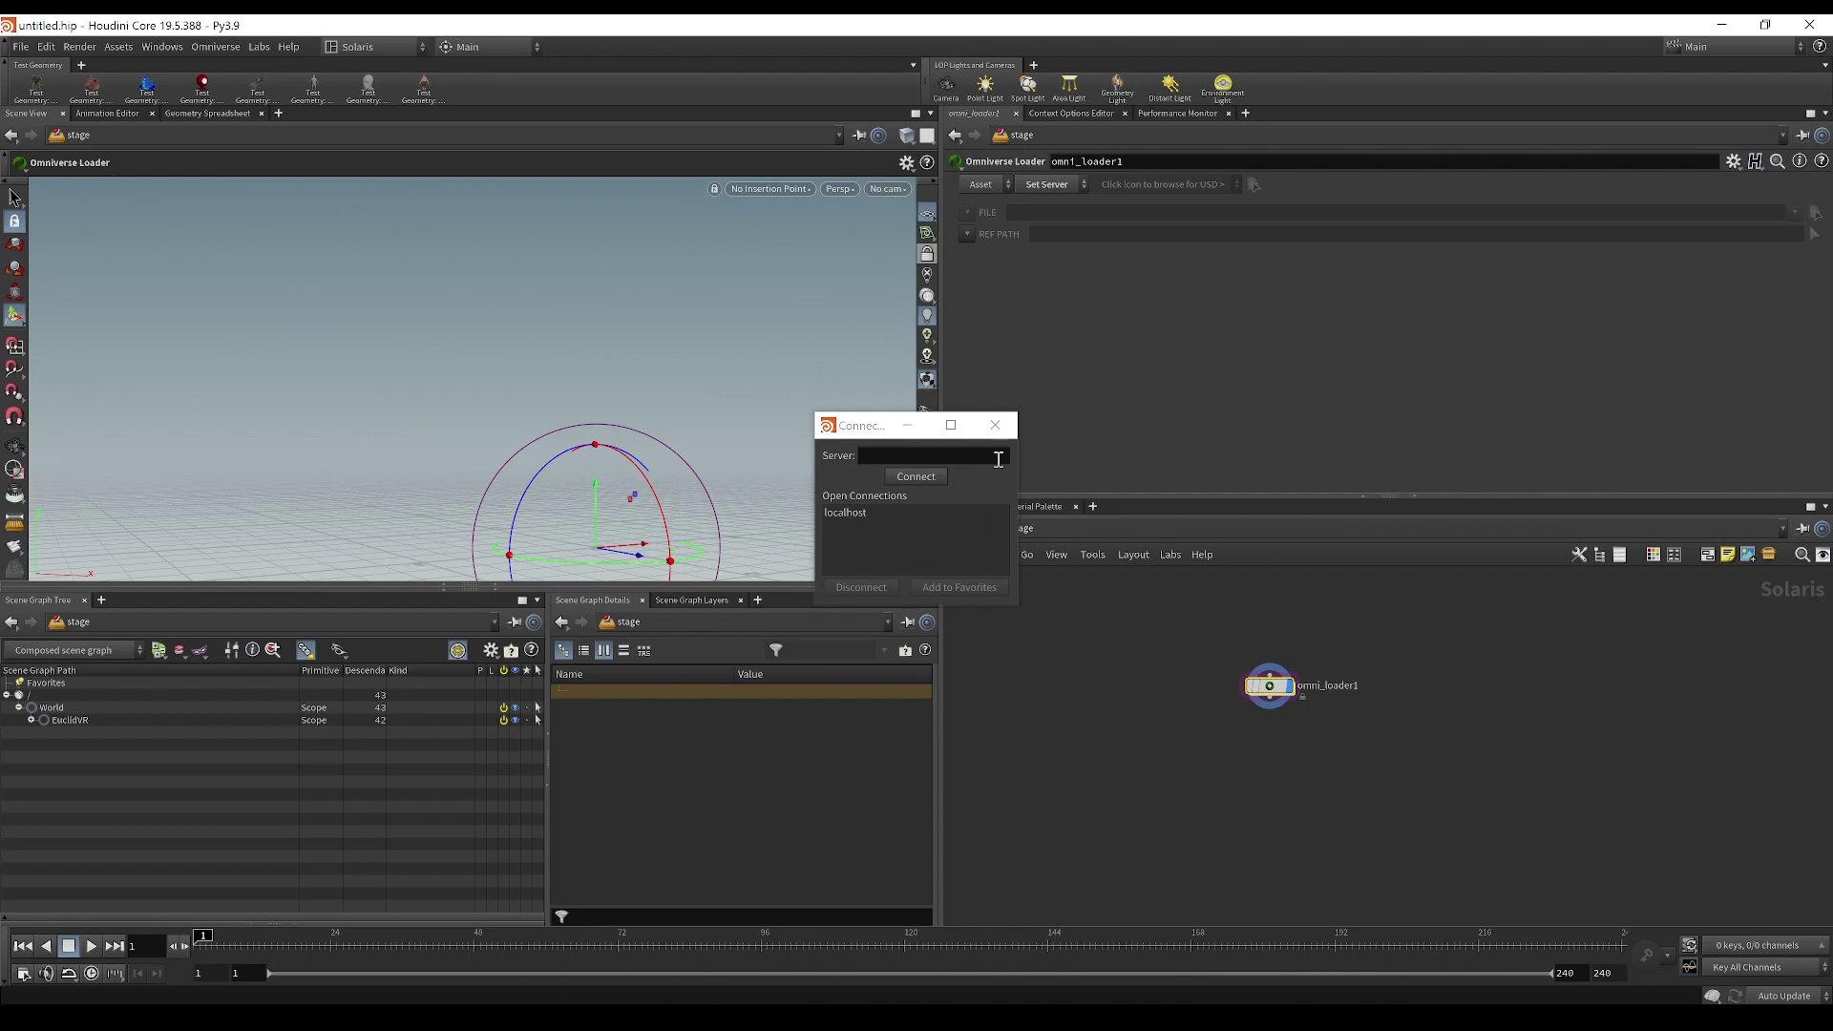
{"action": "left_click", "coordinate": [995, 427]}
{"action": "left_click", "coordinate": [1031, 183]}
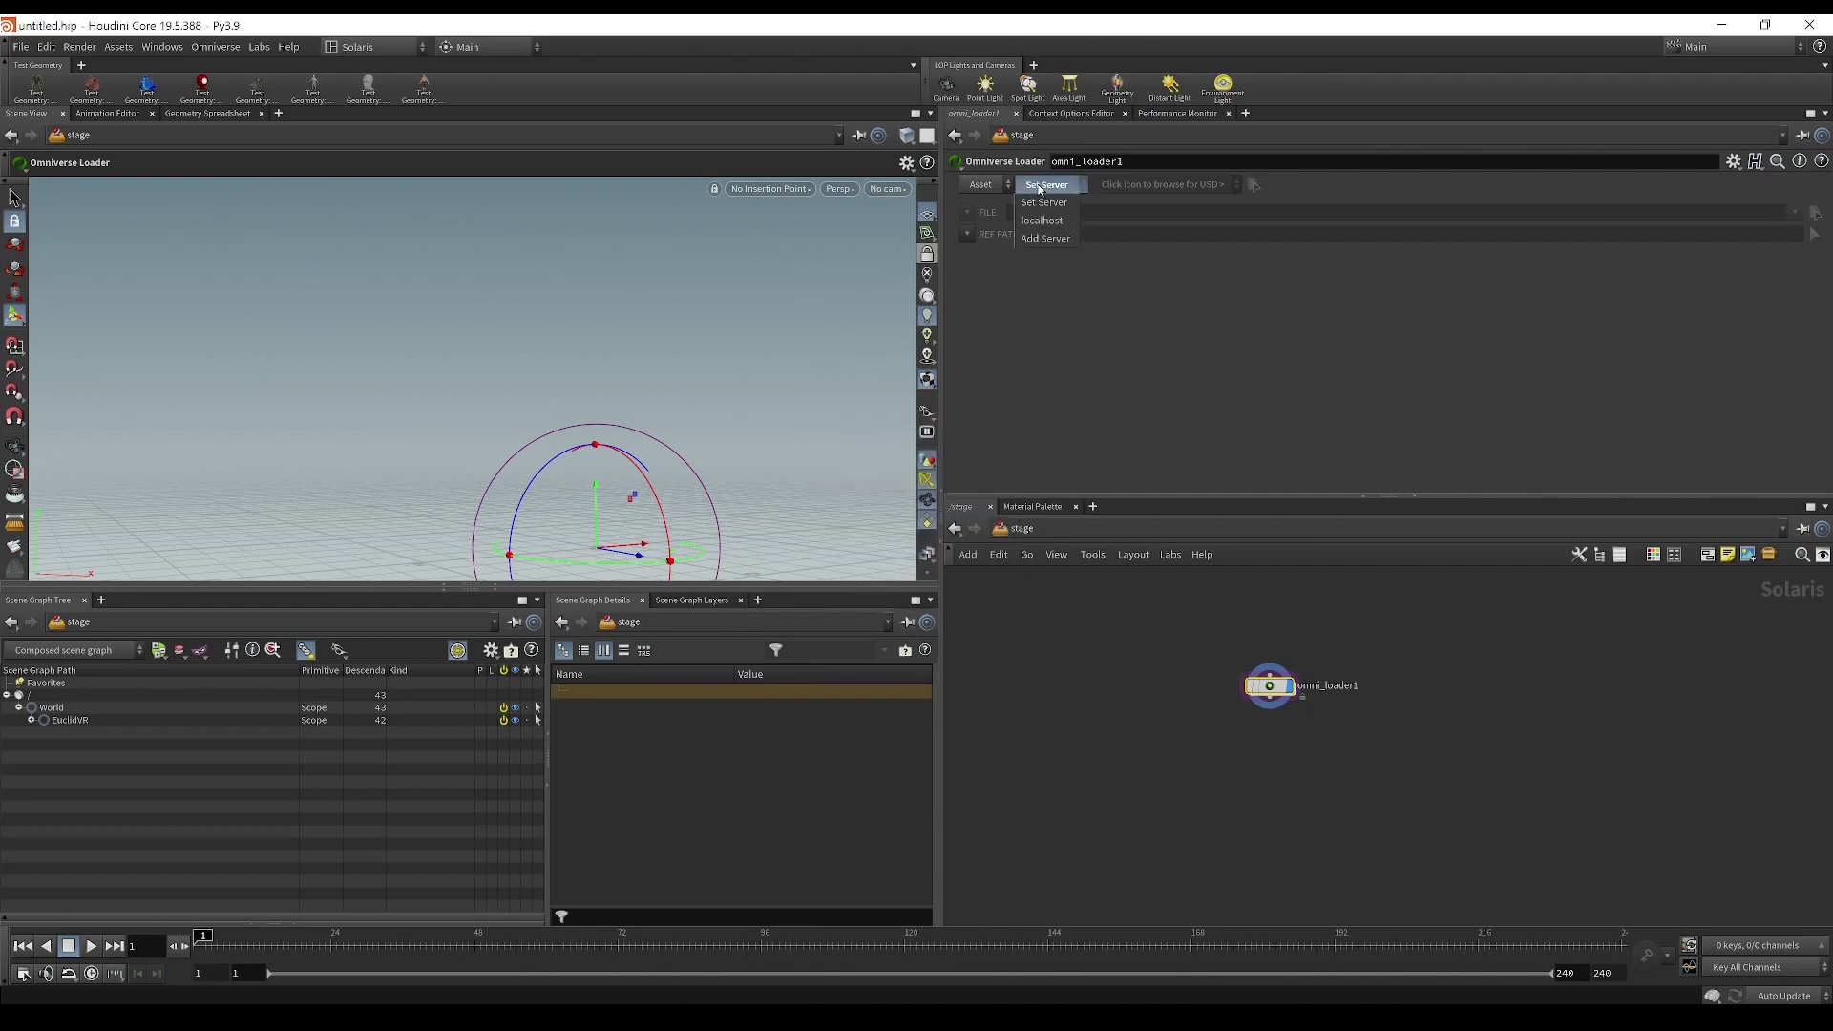
{"action": "left_click", "coordinate": [1045, 212]}
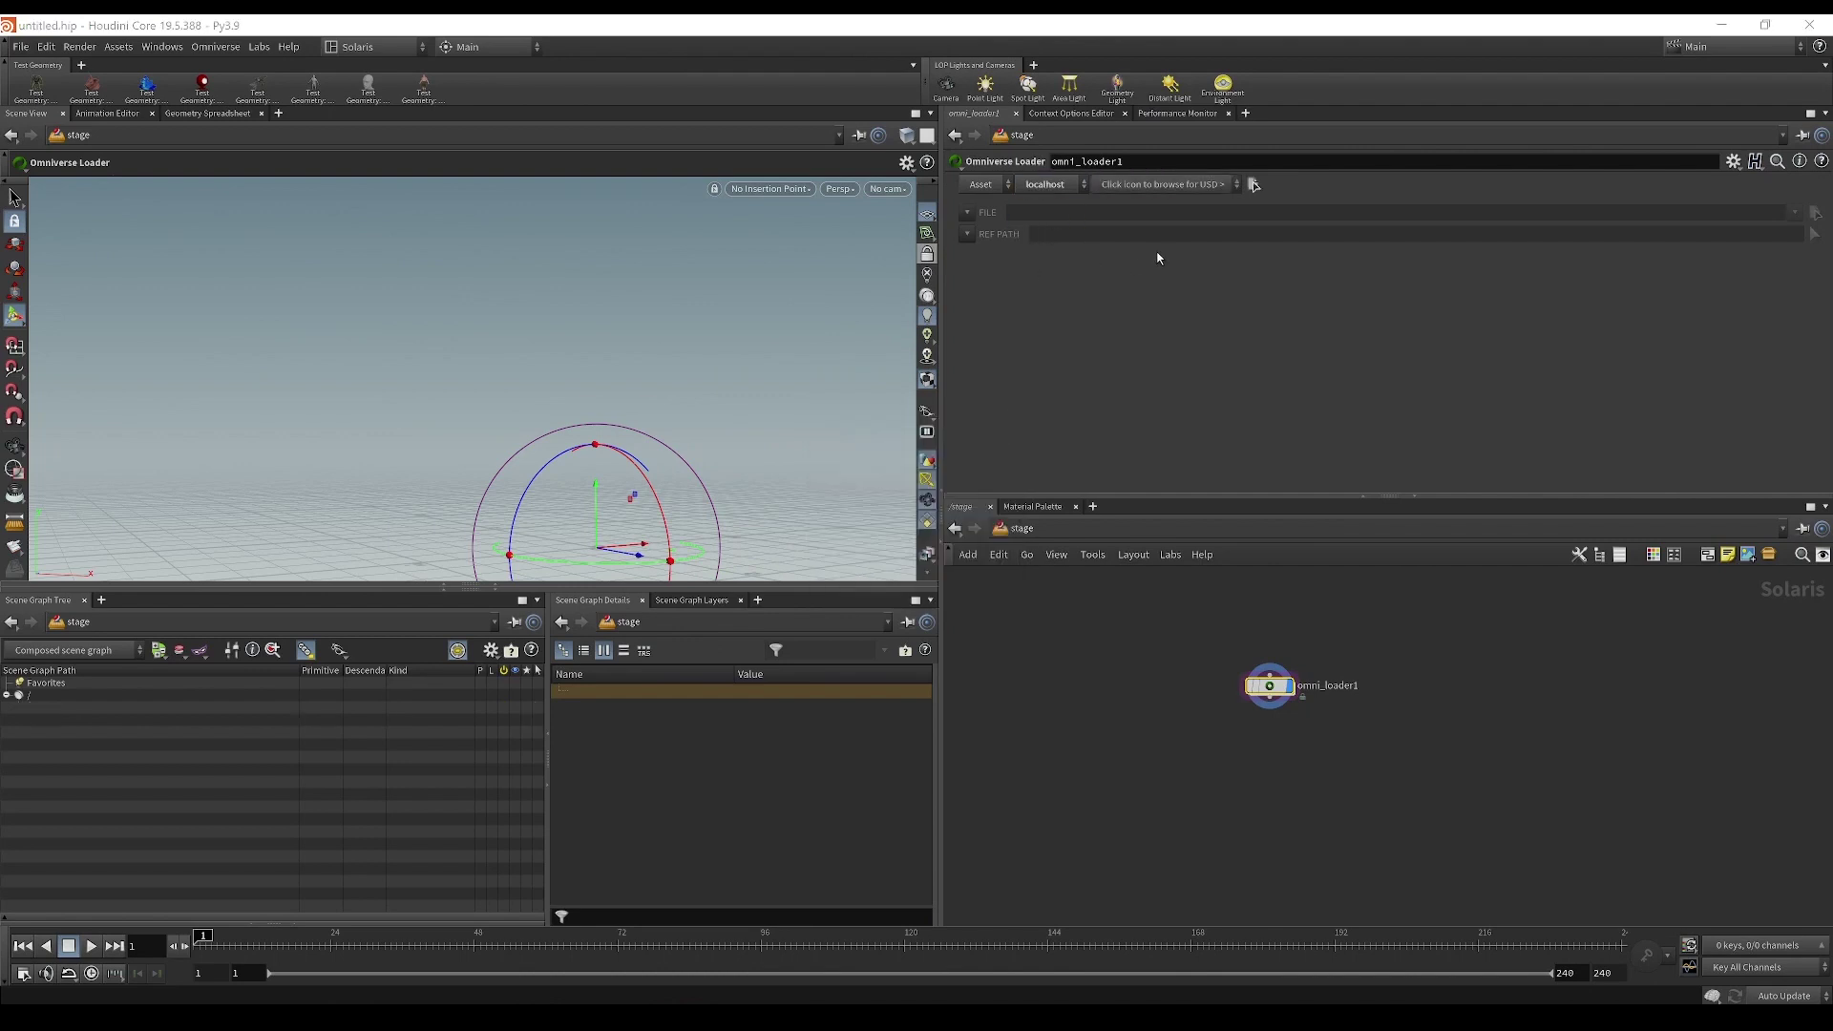
{"action": "left_click", "coordinate": [1065, 186]}
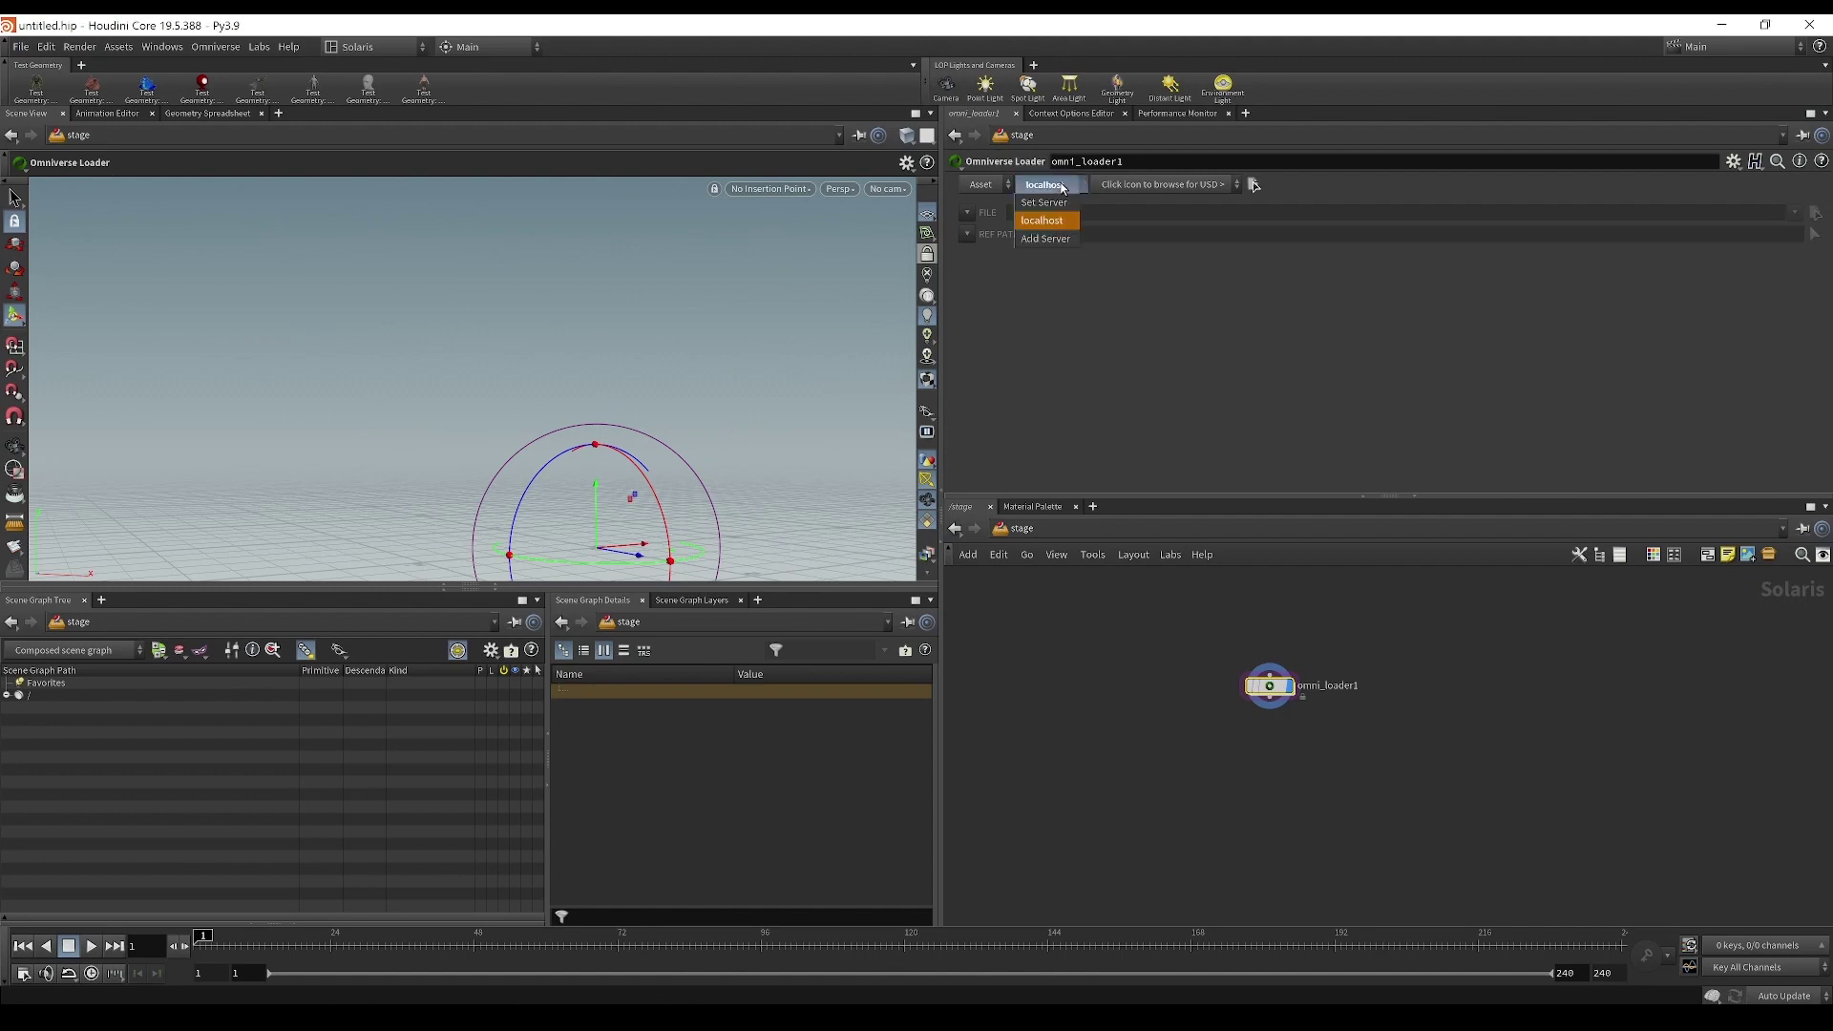
{"action": "left_click", "coordinate": [1065, 186]}
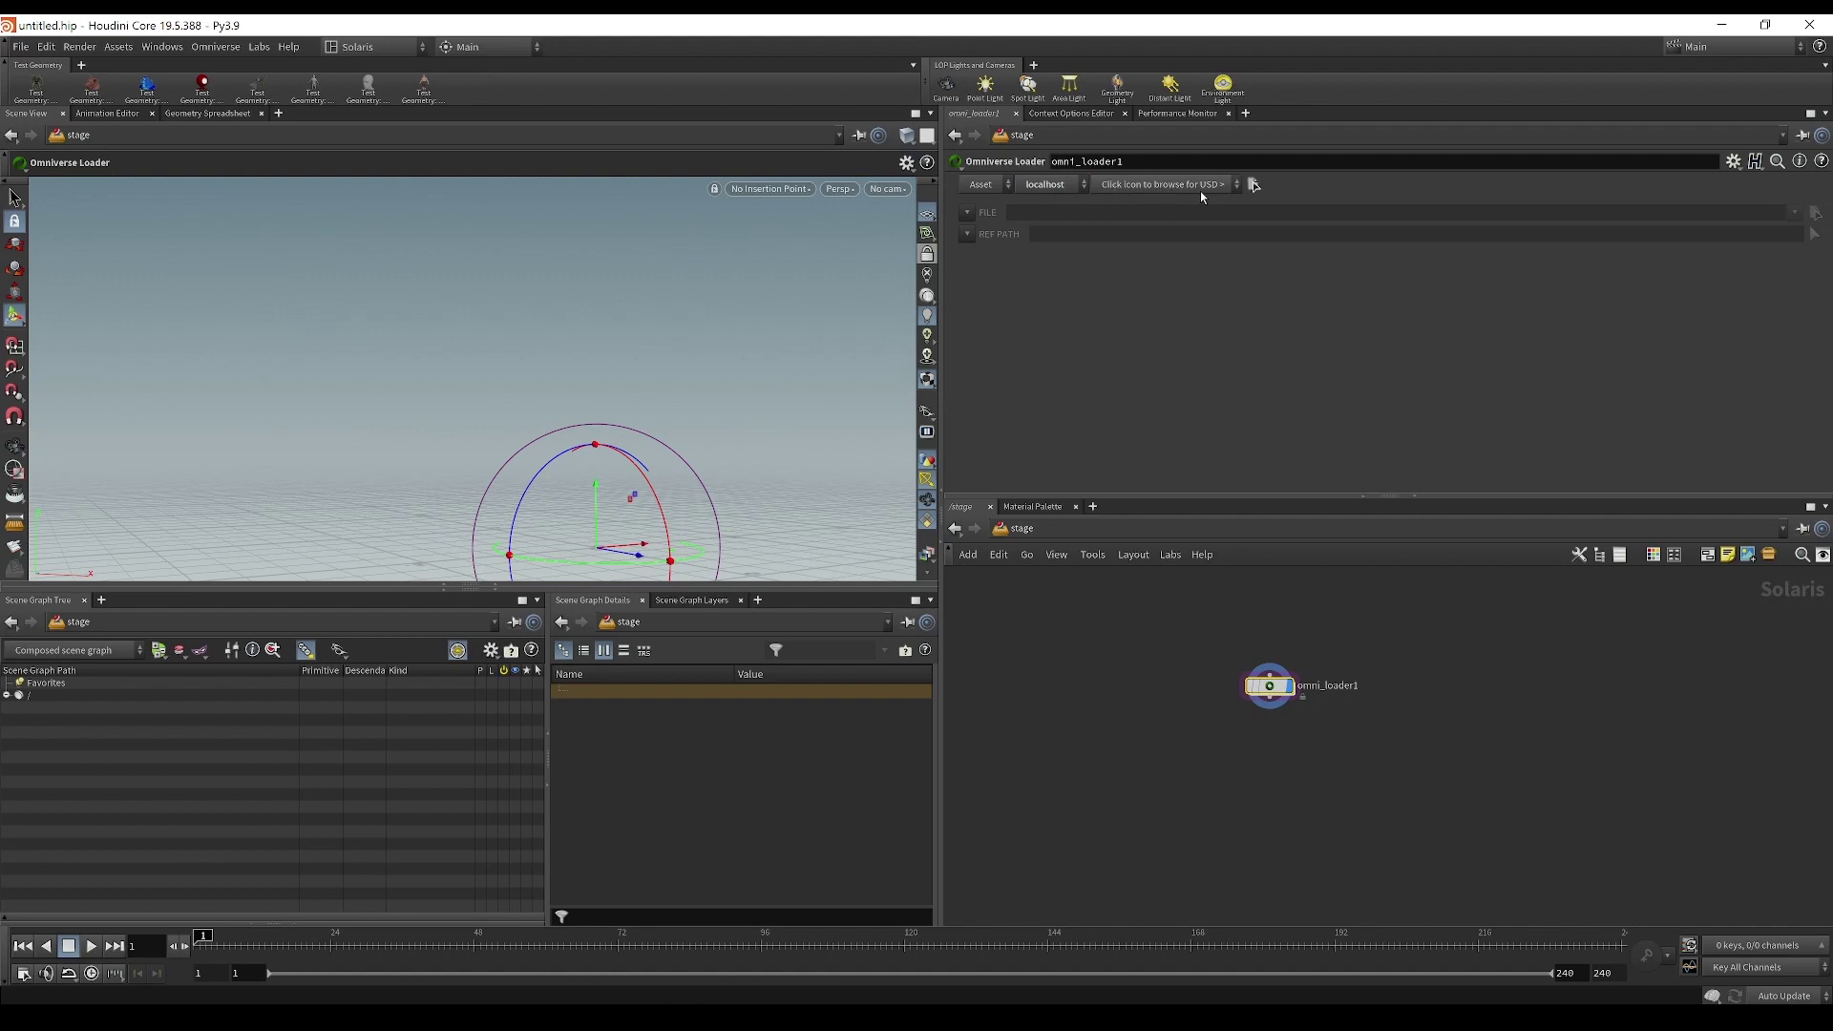
{"action": "left_click", "coordinate": [1257, 190]}
Step: Browse localhost to NVIDIA > Samples > EuclidVR and load EuclidVR_Stage.usd
{"action": "left_click_drag", "start_coordinate": [1214, 199], "coordinate": [1231, 292]}
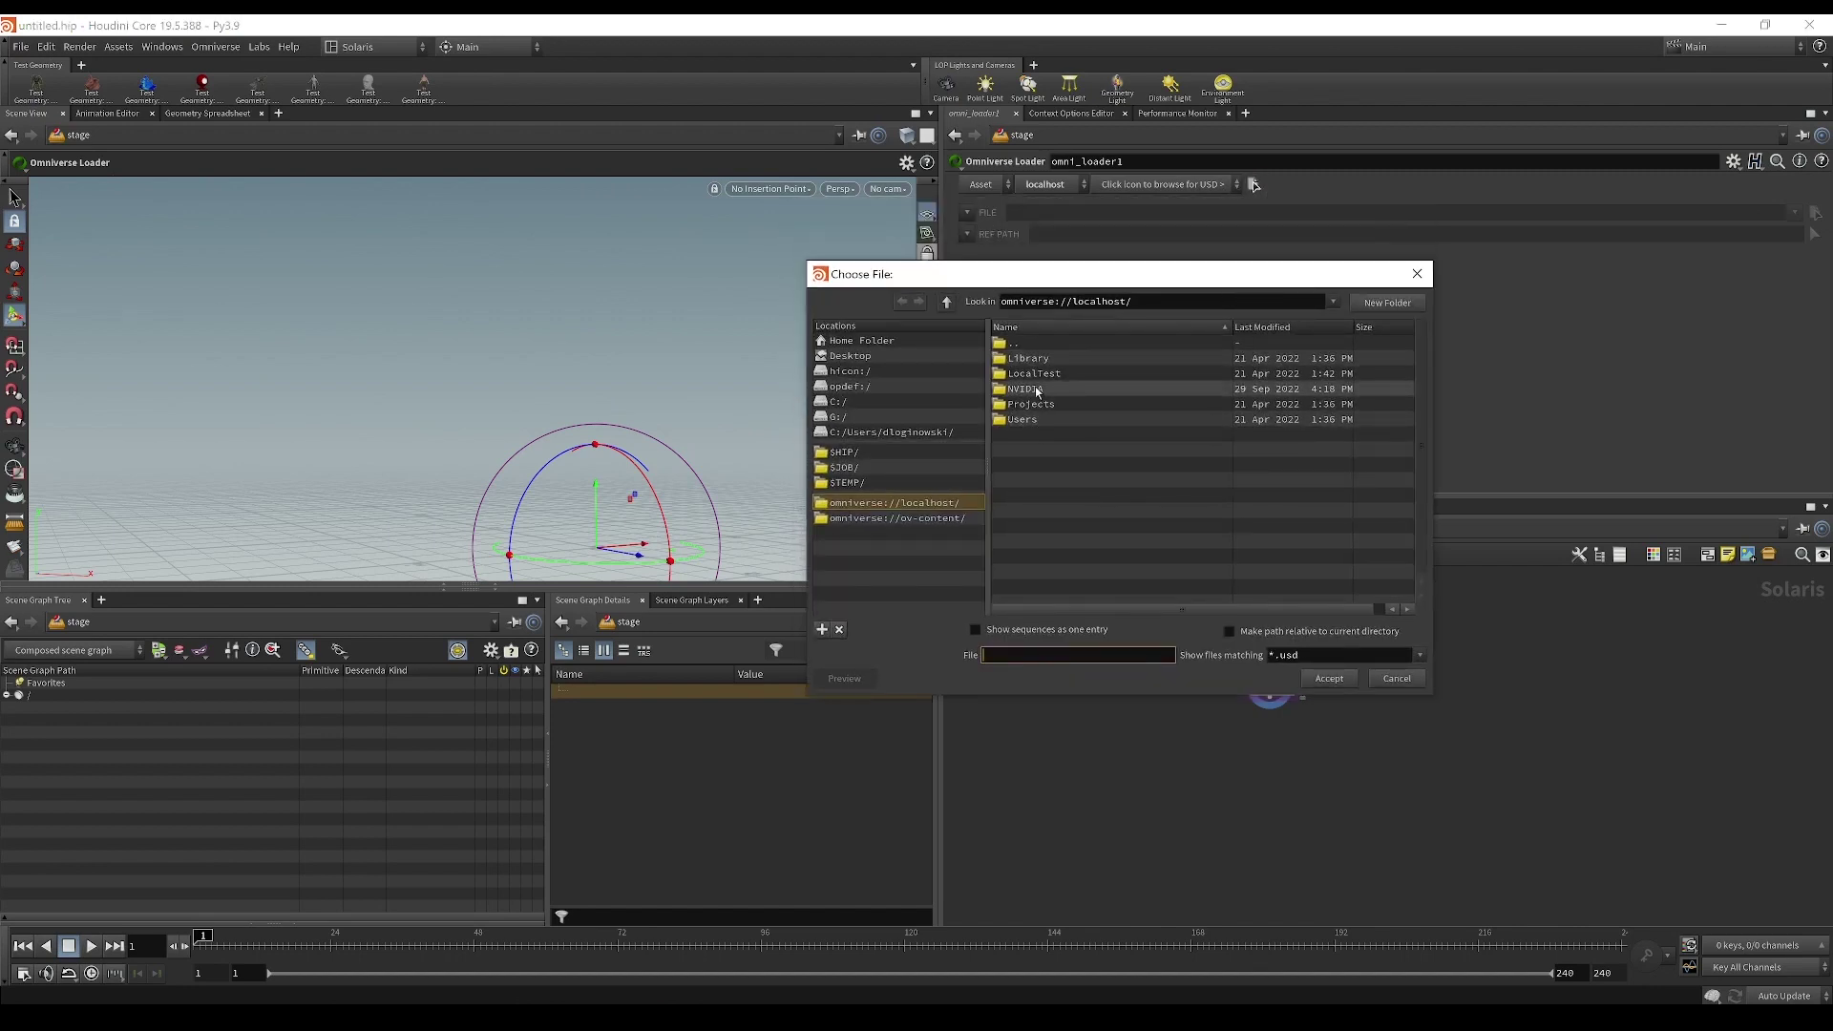
{"action": "double_click", "coordinate": [1026, 388]}
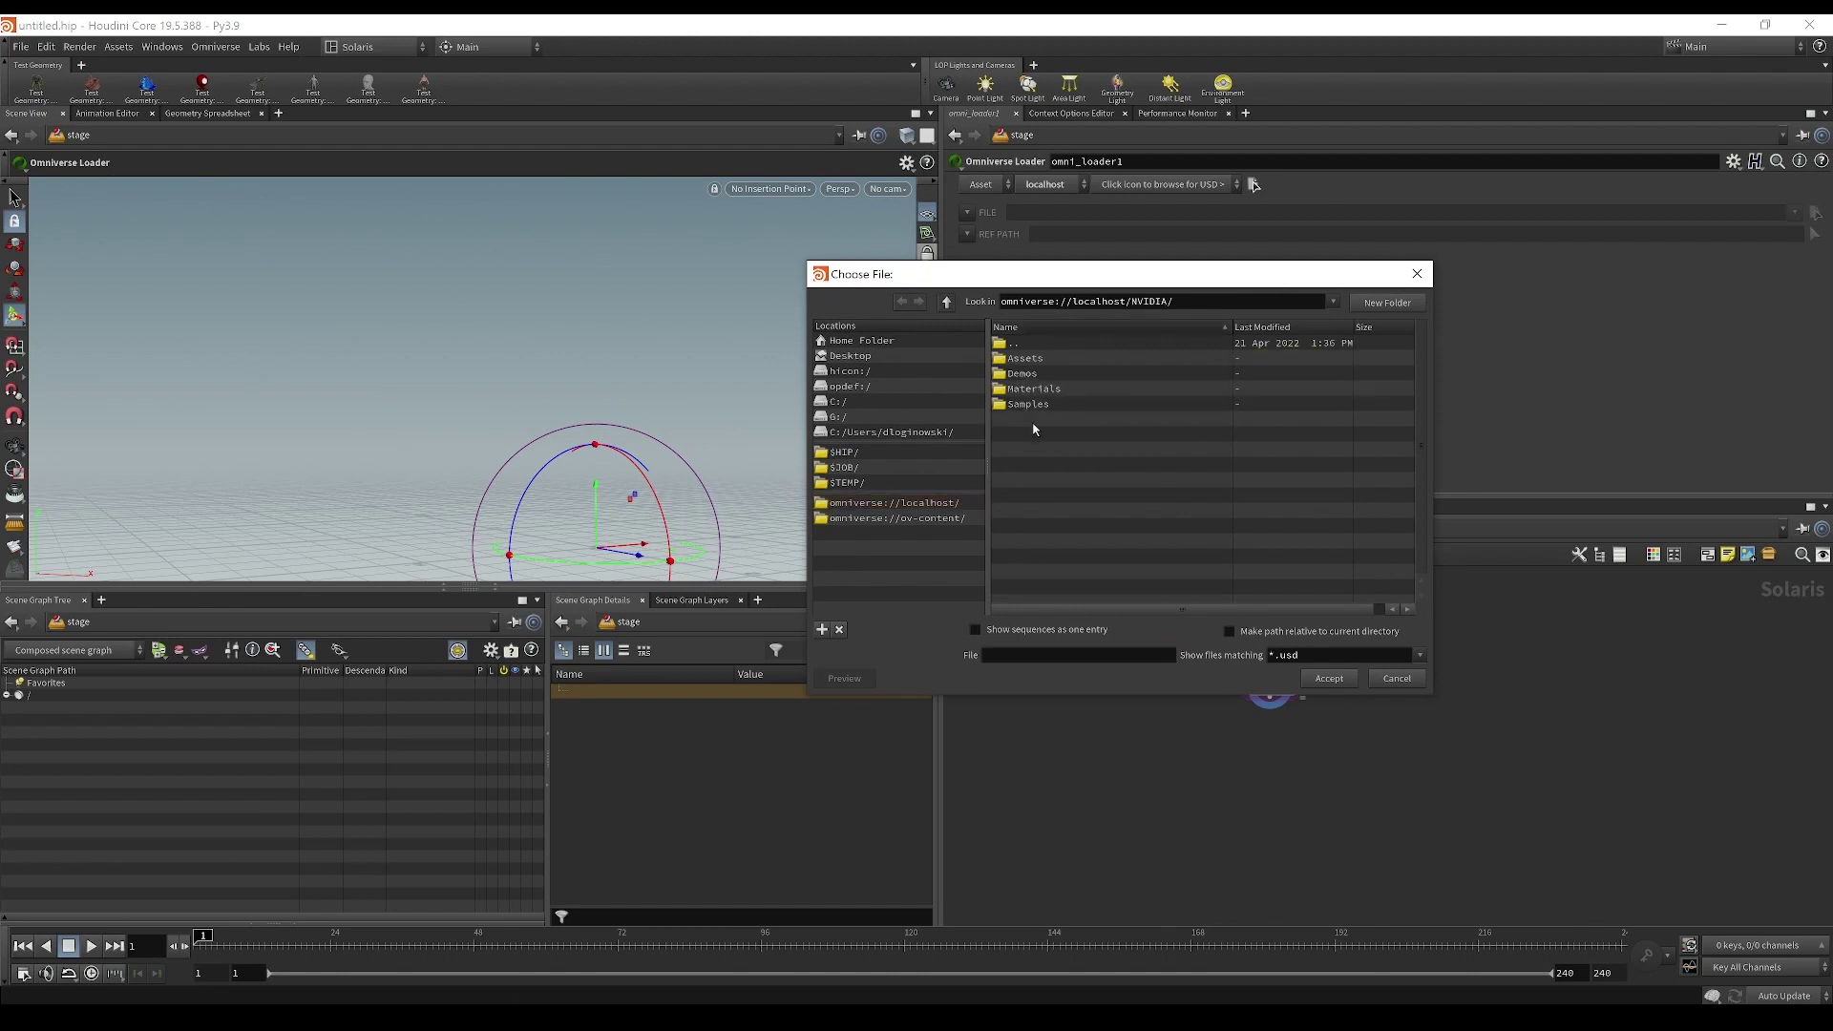
{"action": "double_click", "coordinate": [1028, 401]}
{"action": "double_click", "coordinate": [1045, 375]}
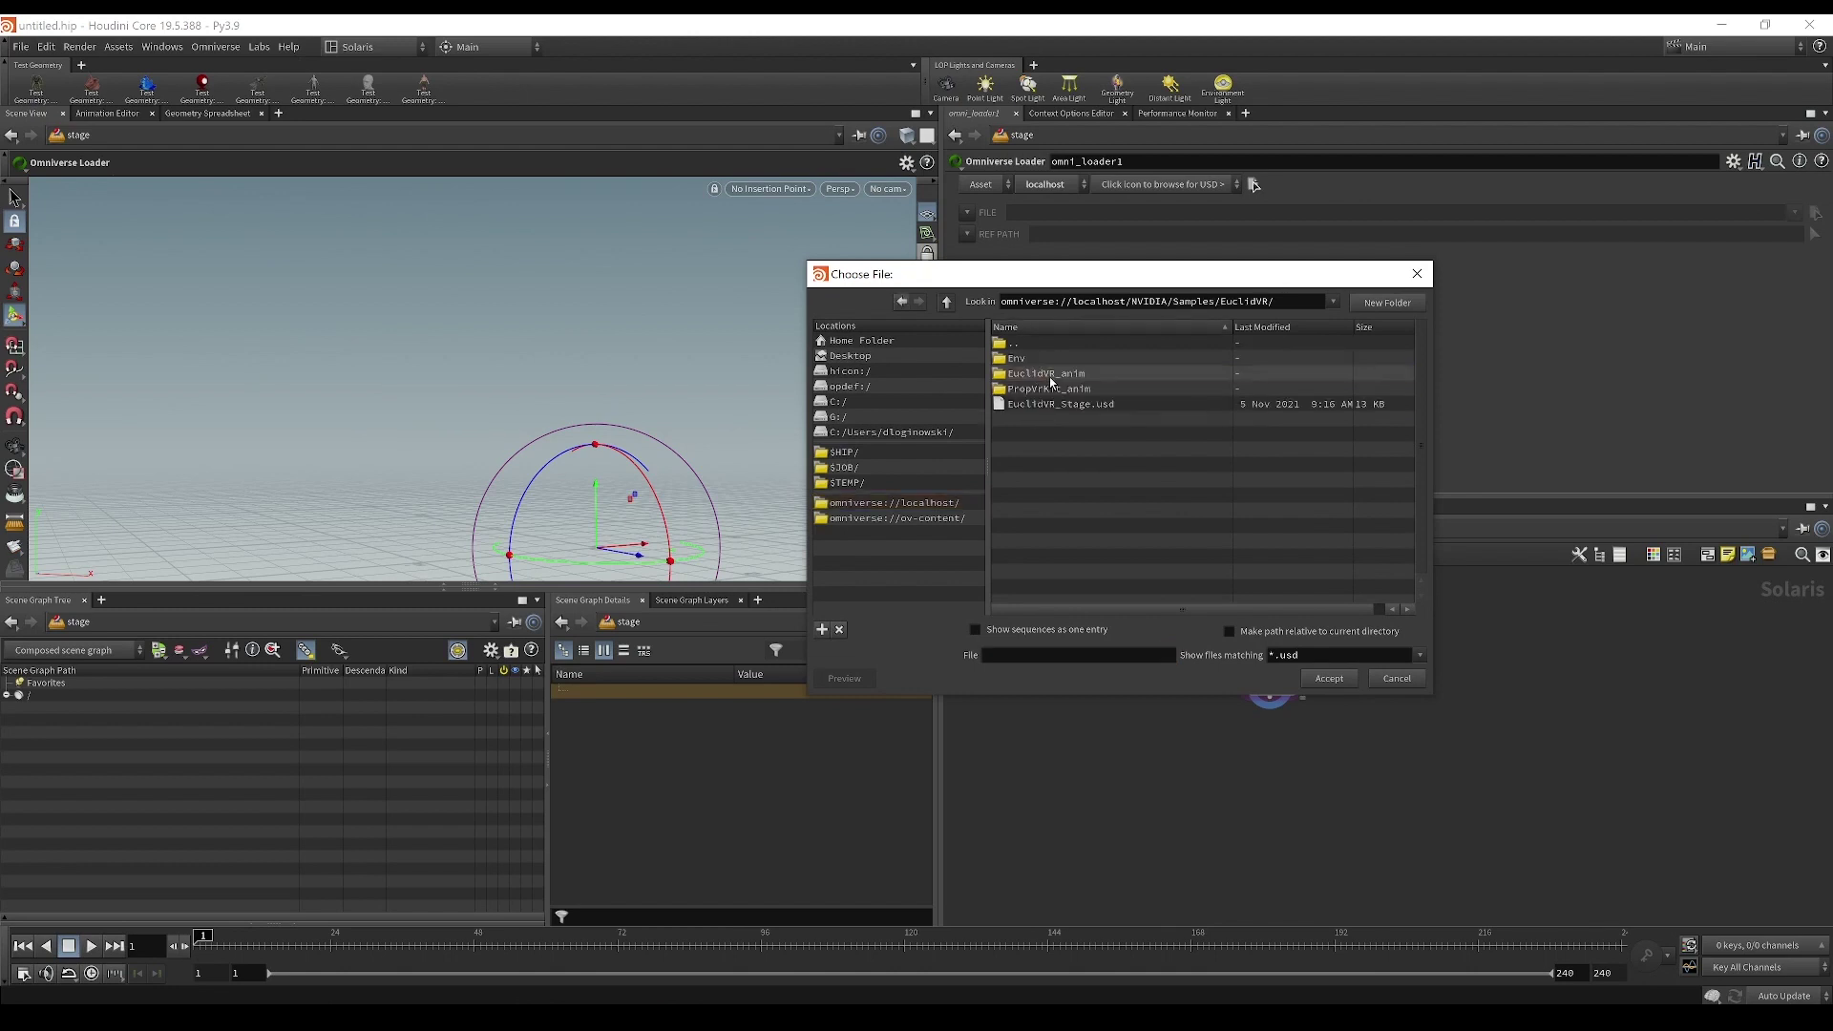
{"action": "double_click", "coordinate": [1054, 403]}
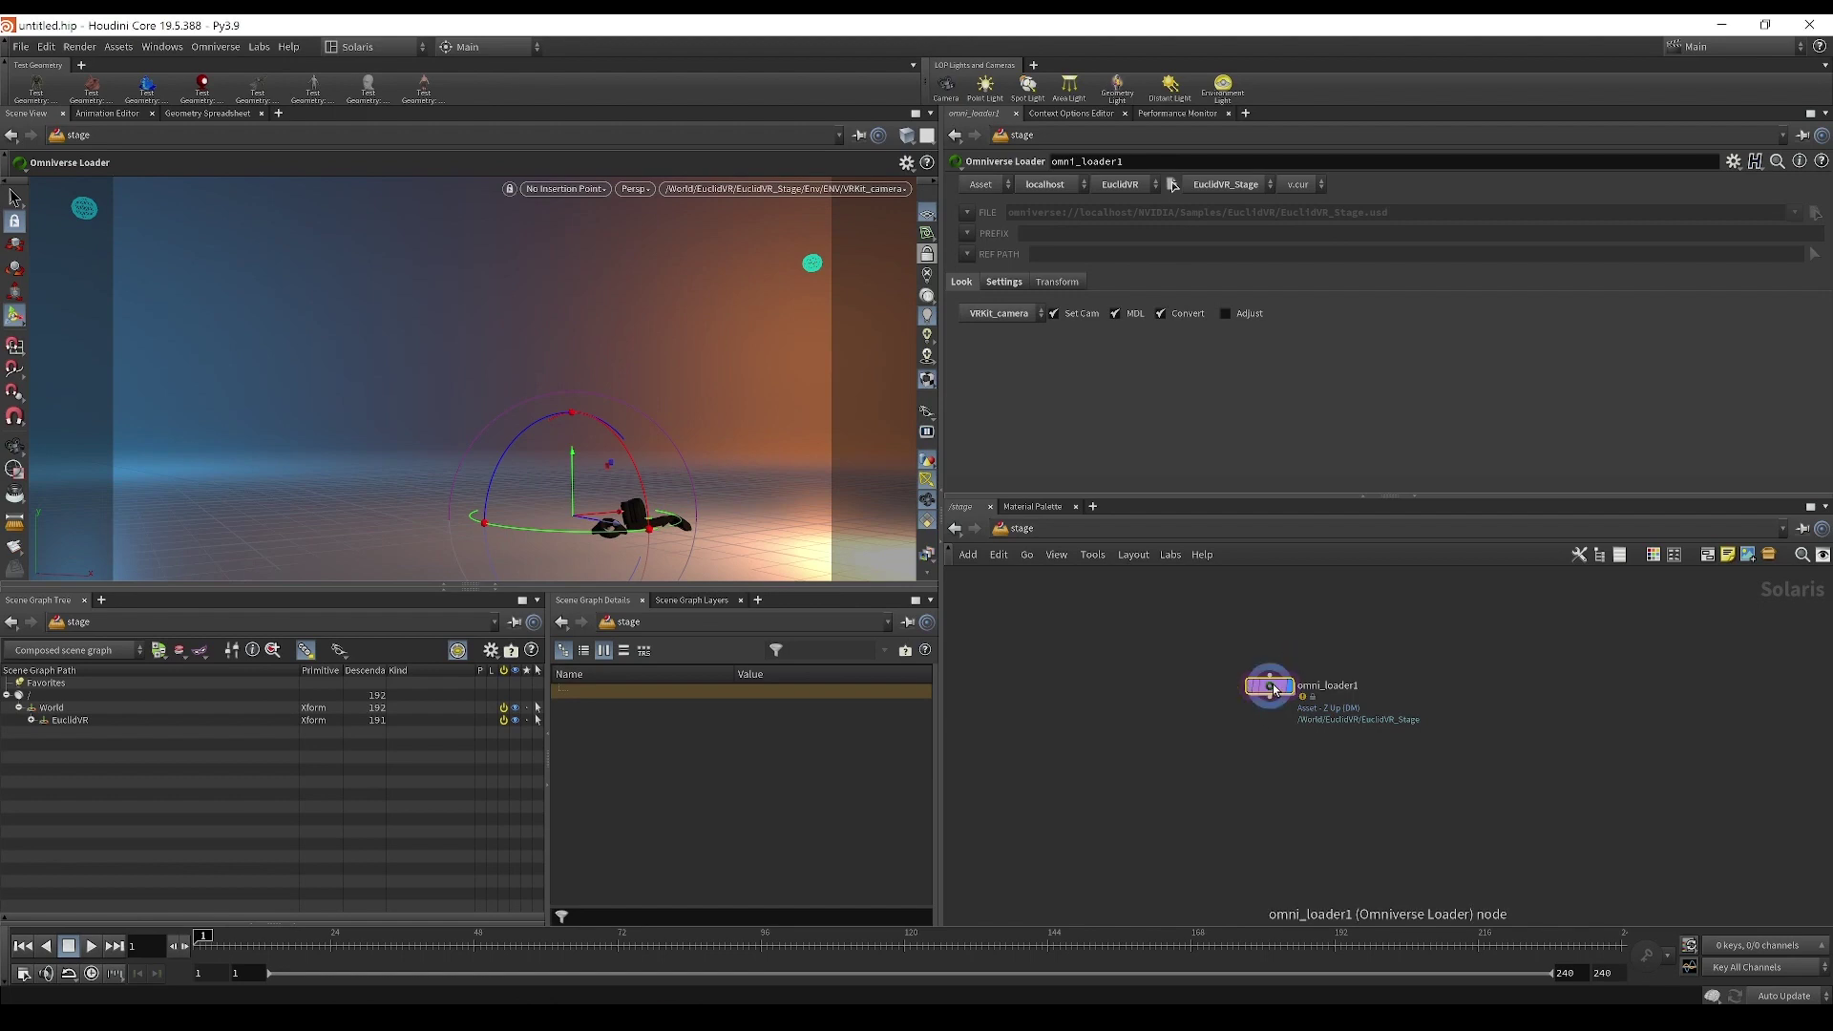
{"action": "mouse_move", "coordinate": [1275, 694]}
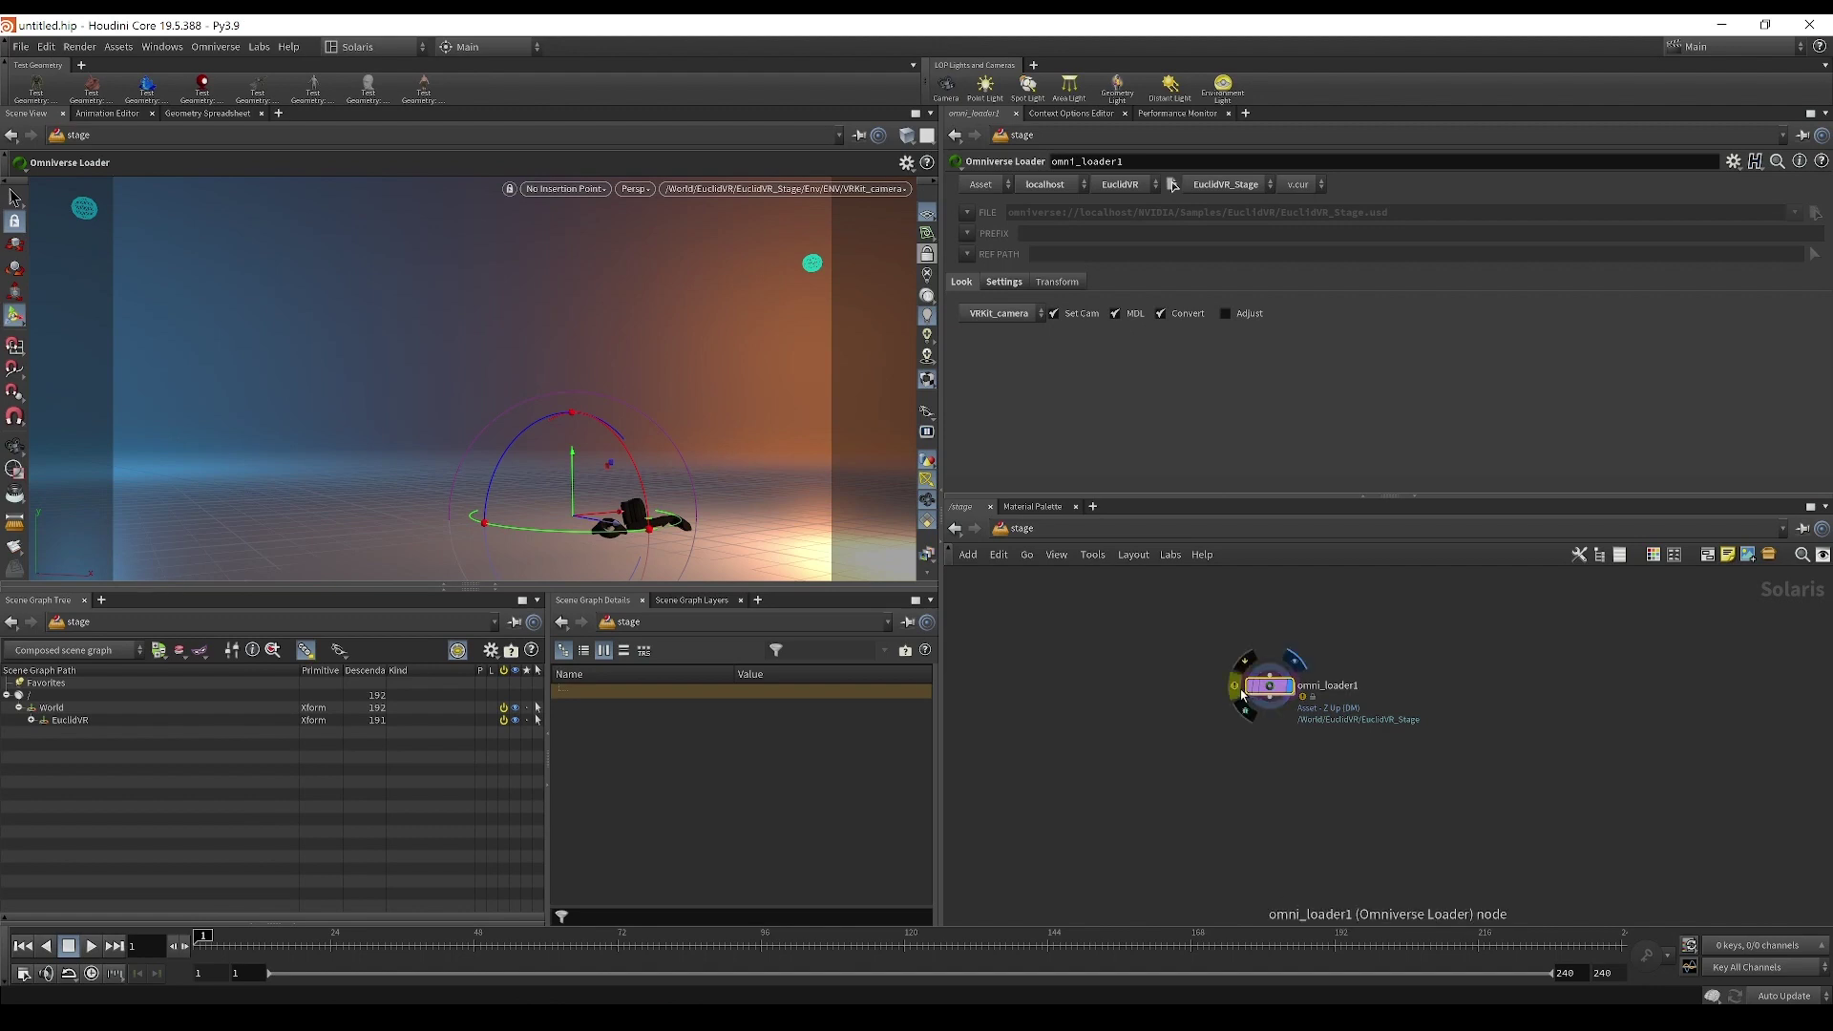
{"action": "left_click", "coordinate": [1241, 694]}
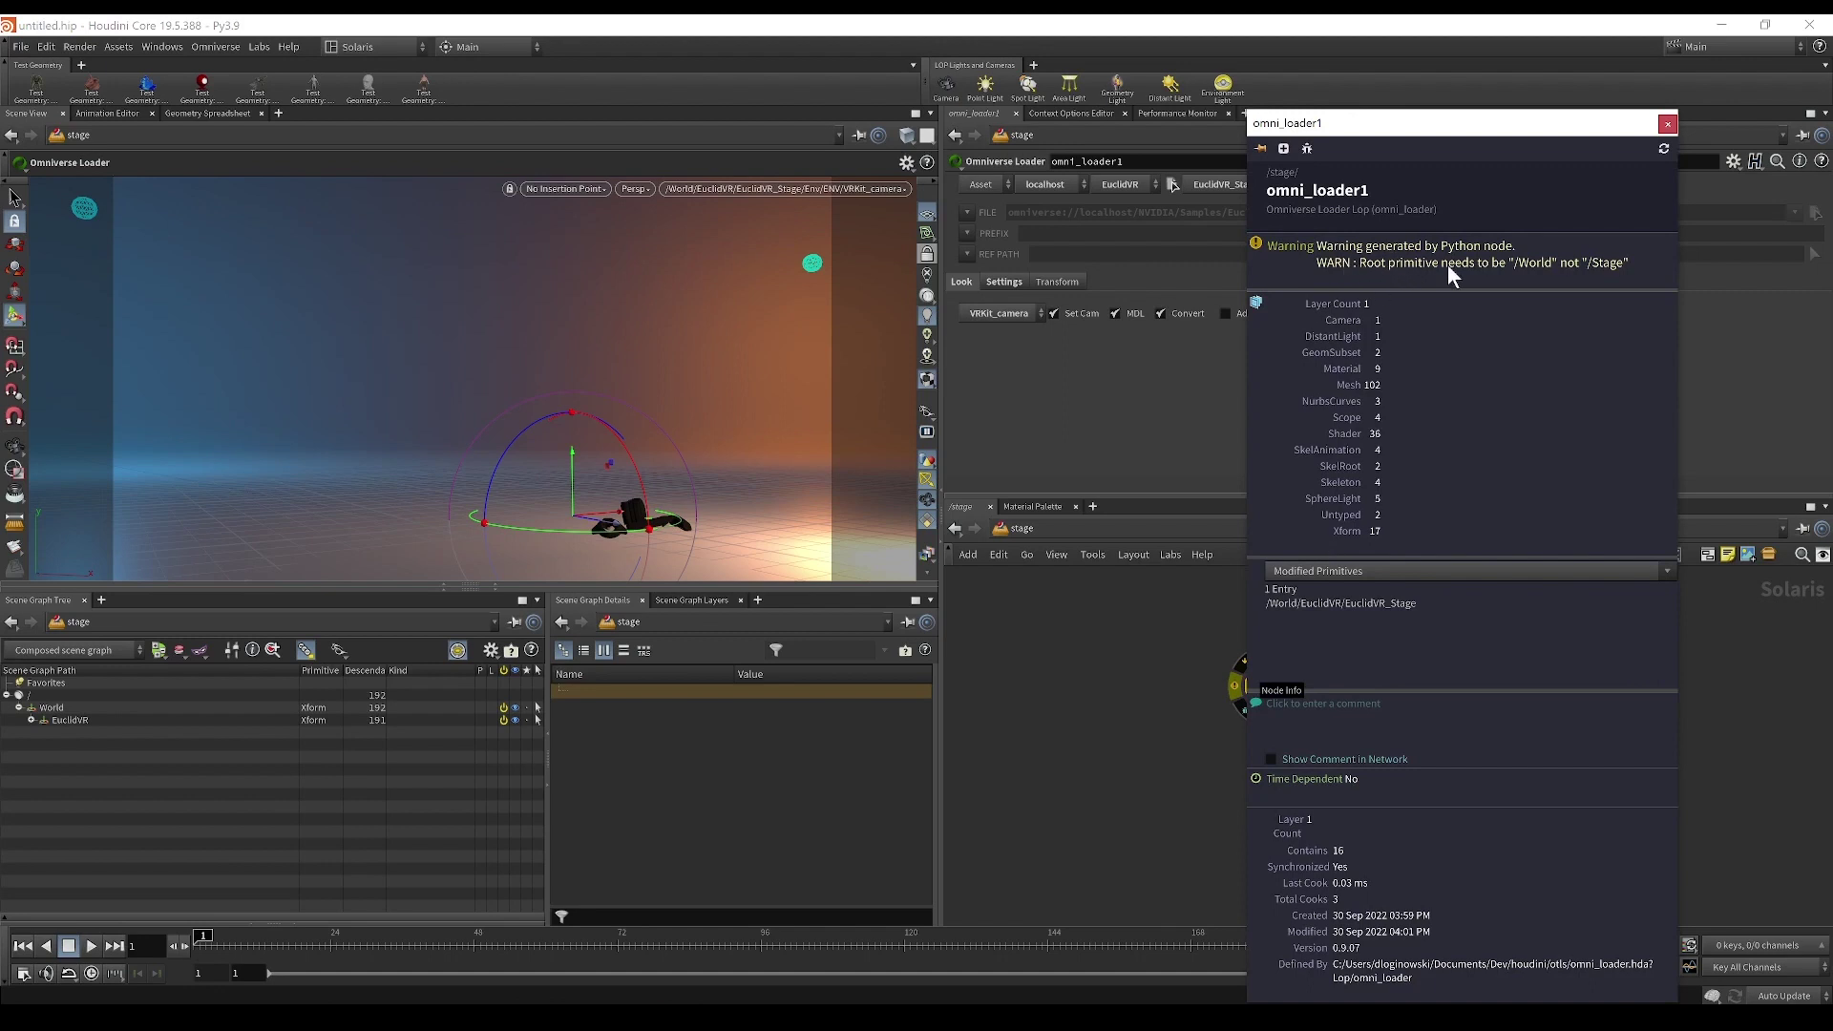
{"action": "left_click", "coordinate": [1668, 124]}
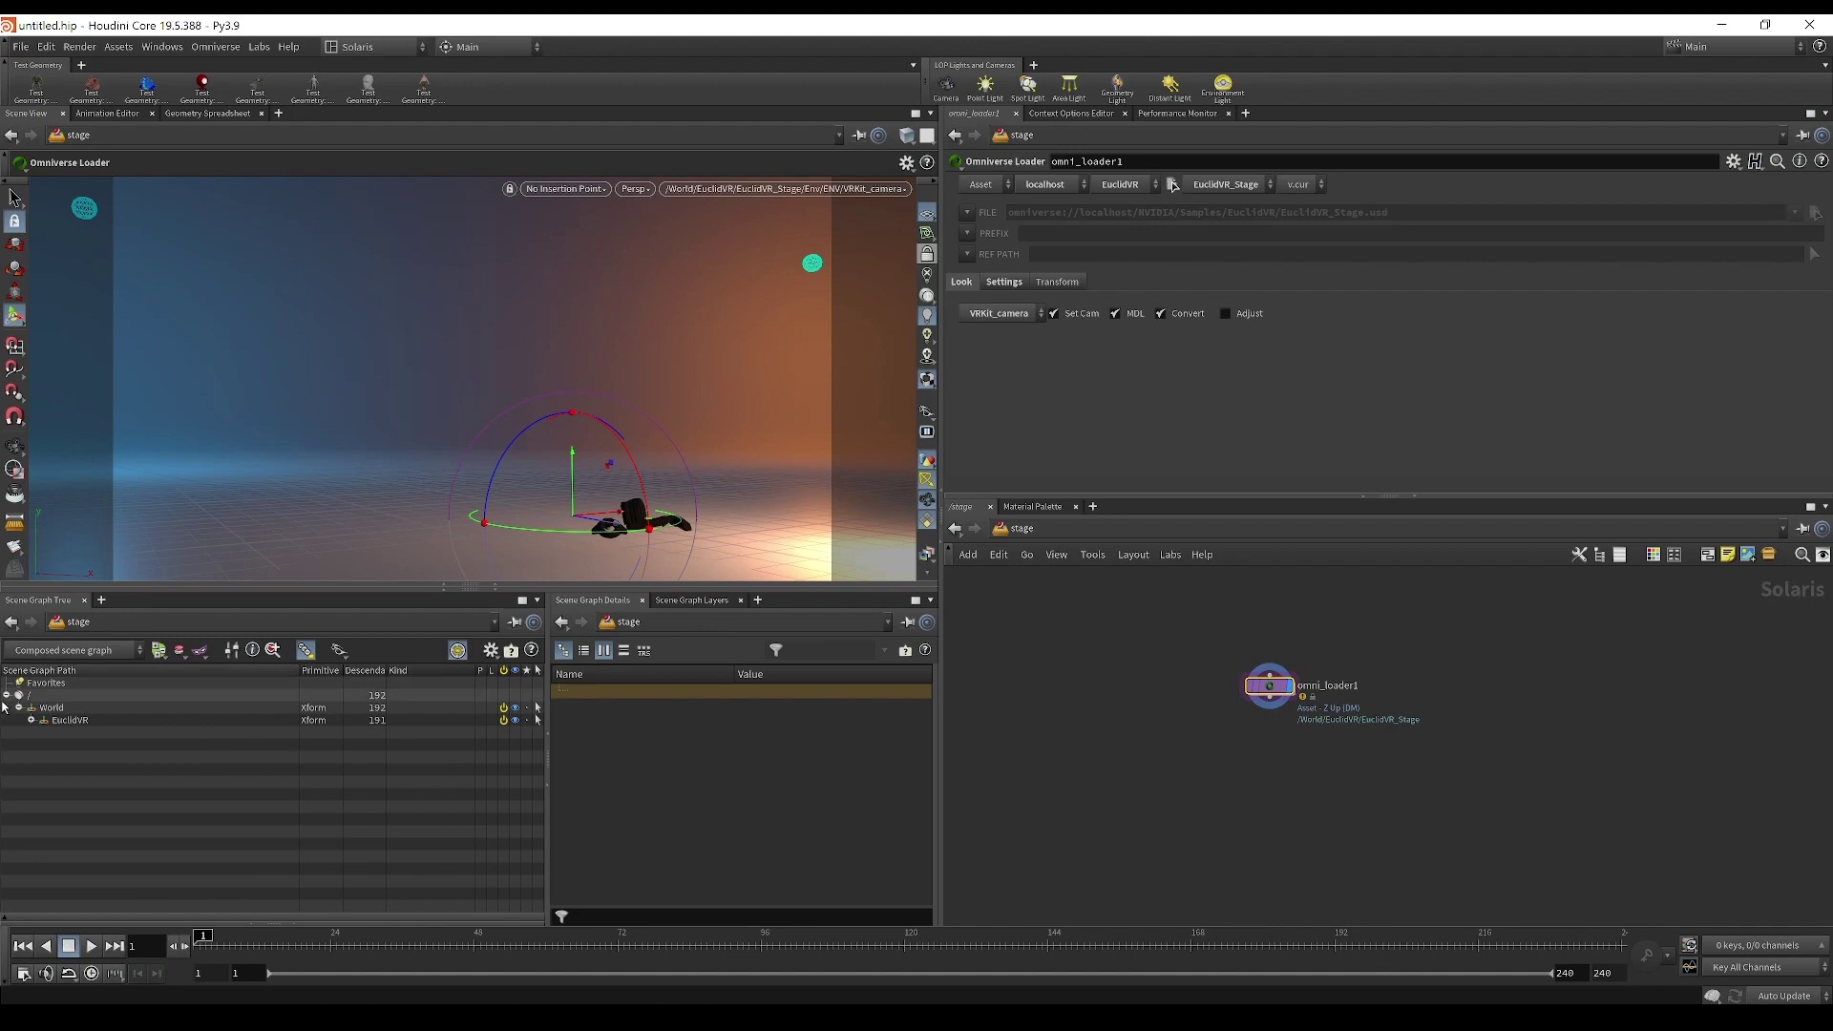
Step: Expand EuclidVR and EuclidVR_Stage in the Scene Graph Tree and view EuclidVR_Stage's properties
{"action": "left_click", "coordinate": [32, 720]}
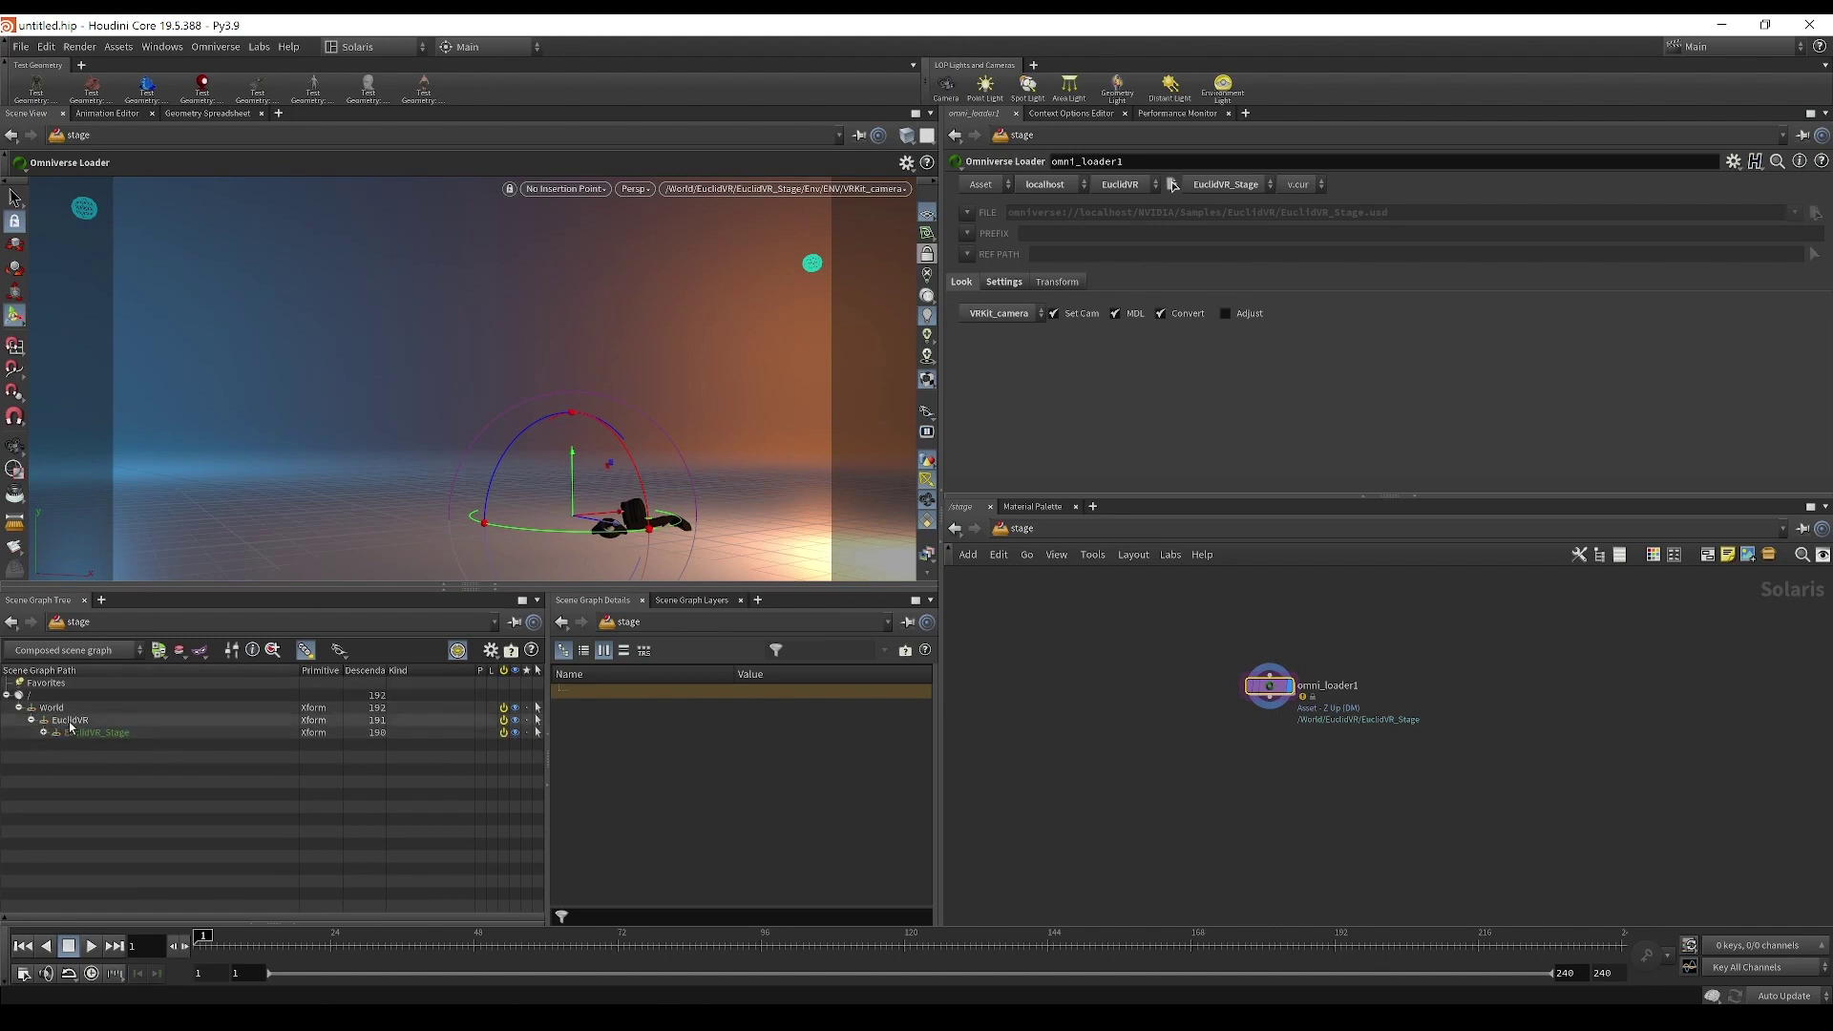
{"action": "left_click", "coordinate": [69, 733]}
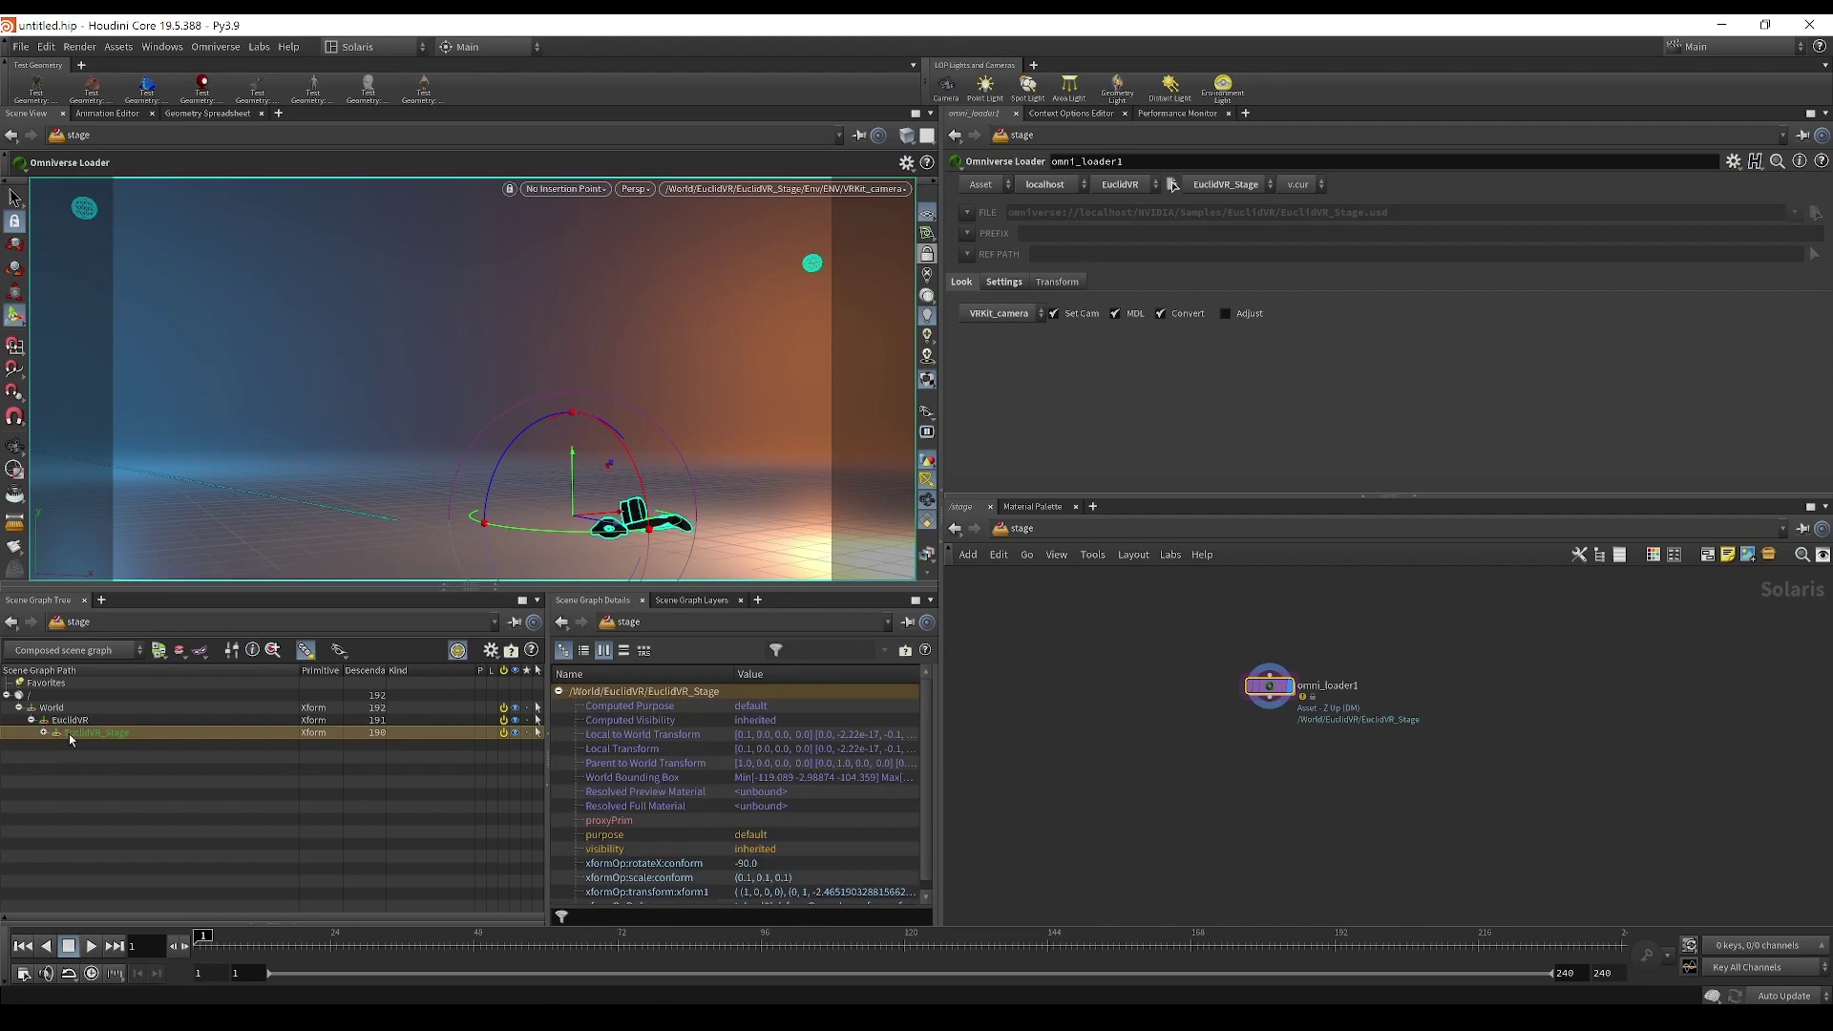
{"action": "left_click", "coordinate": [43, 732]}
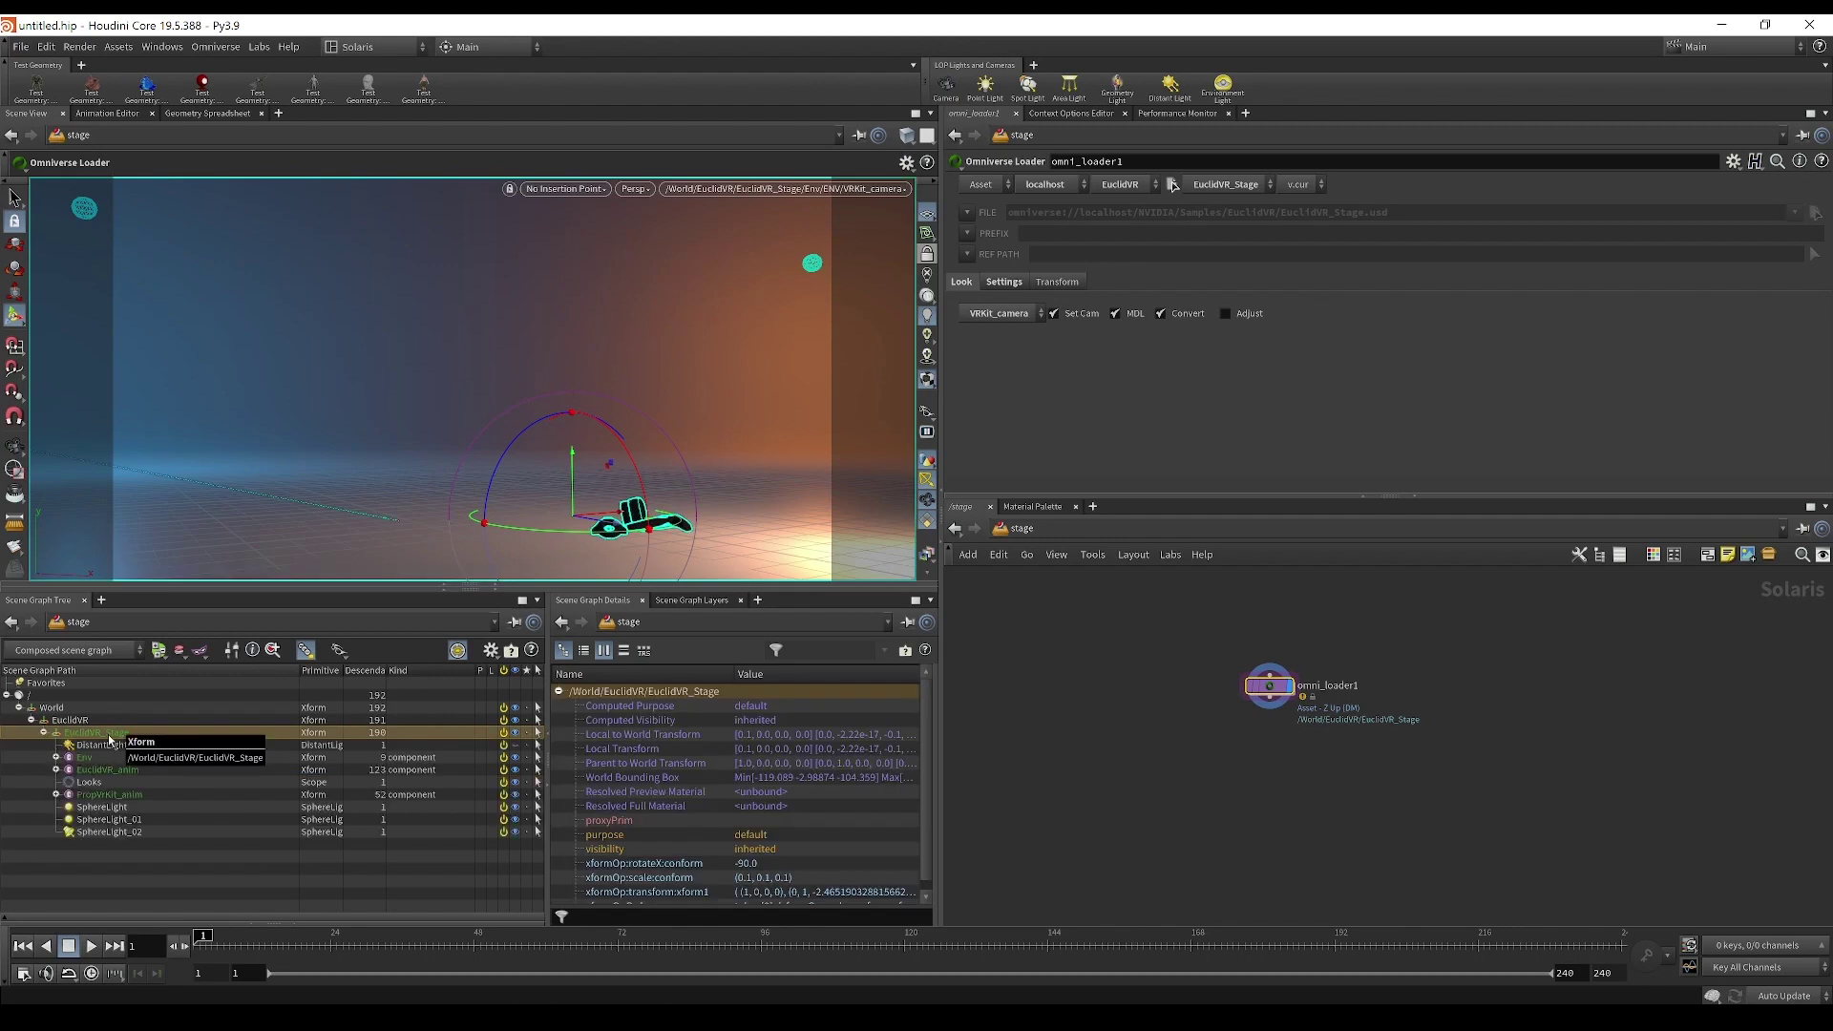
{"action": "key", "text": "Up"}
{"action": "key", "text": "Up"}
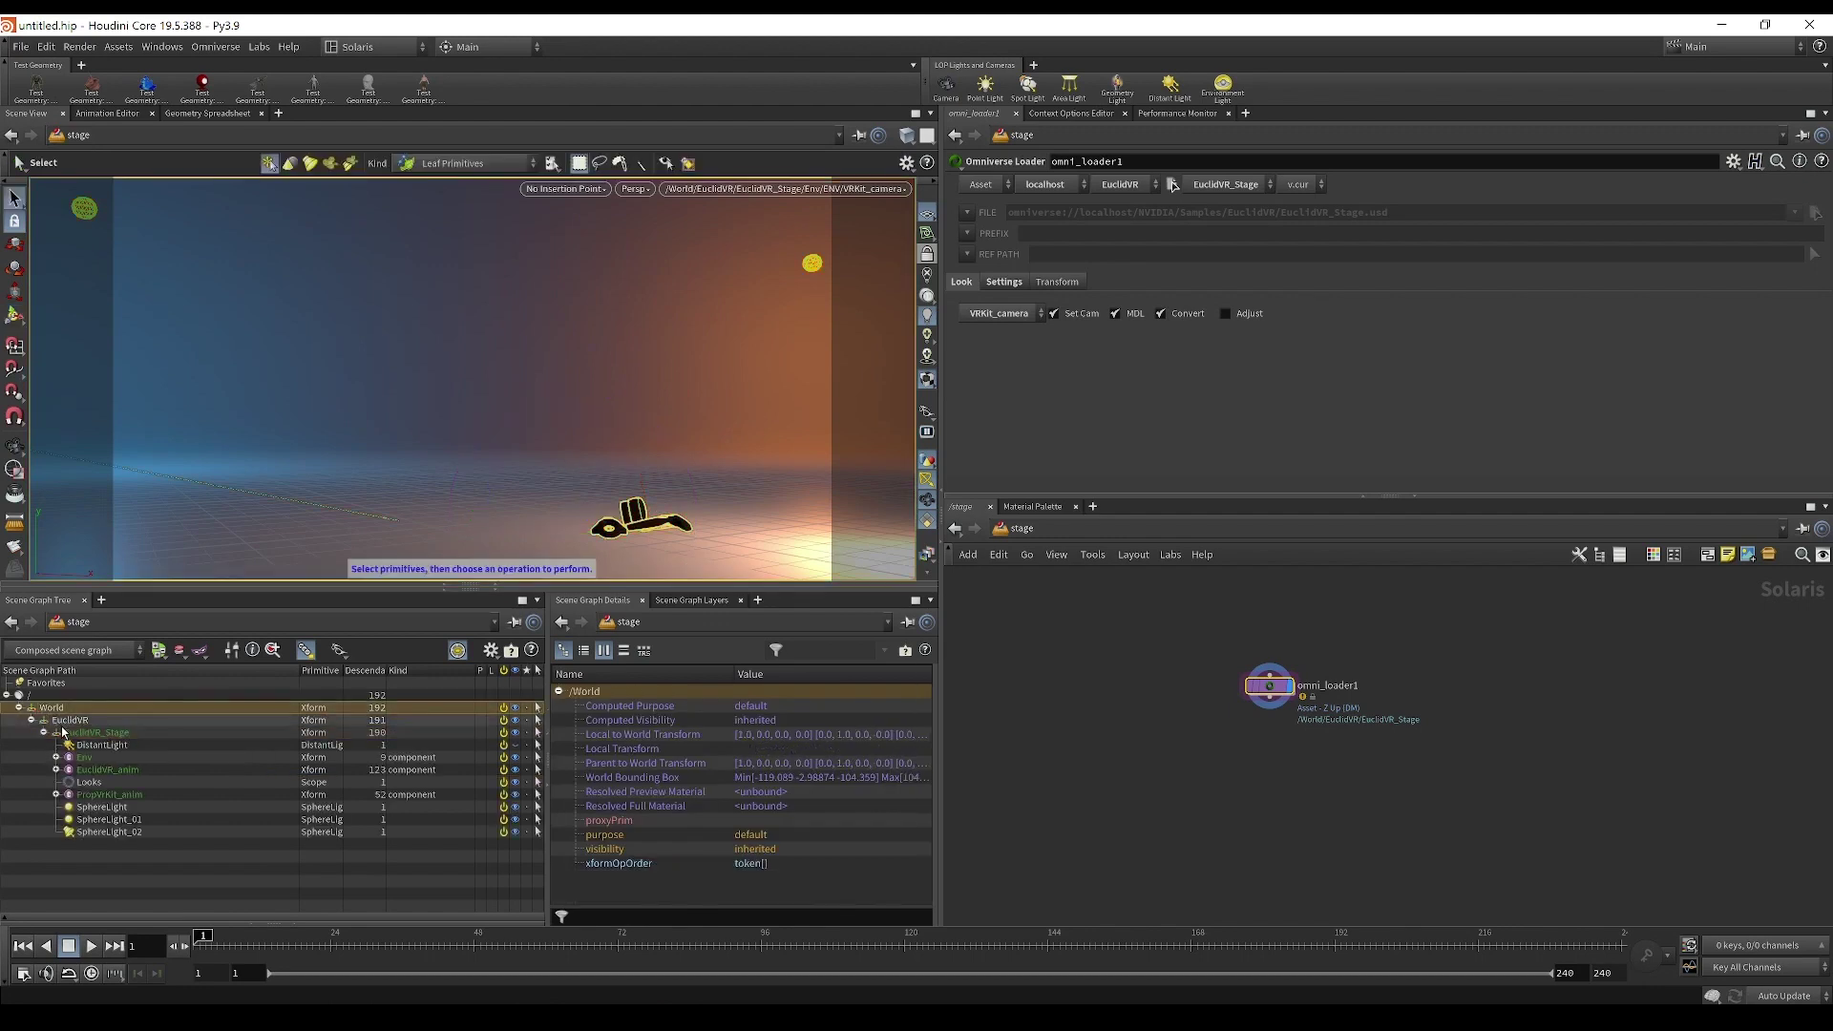
{"action": "left_click", "coordinate": [80, 734]}
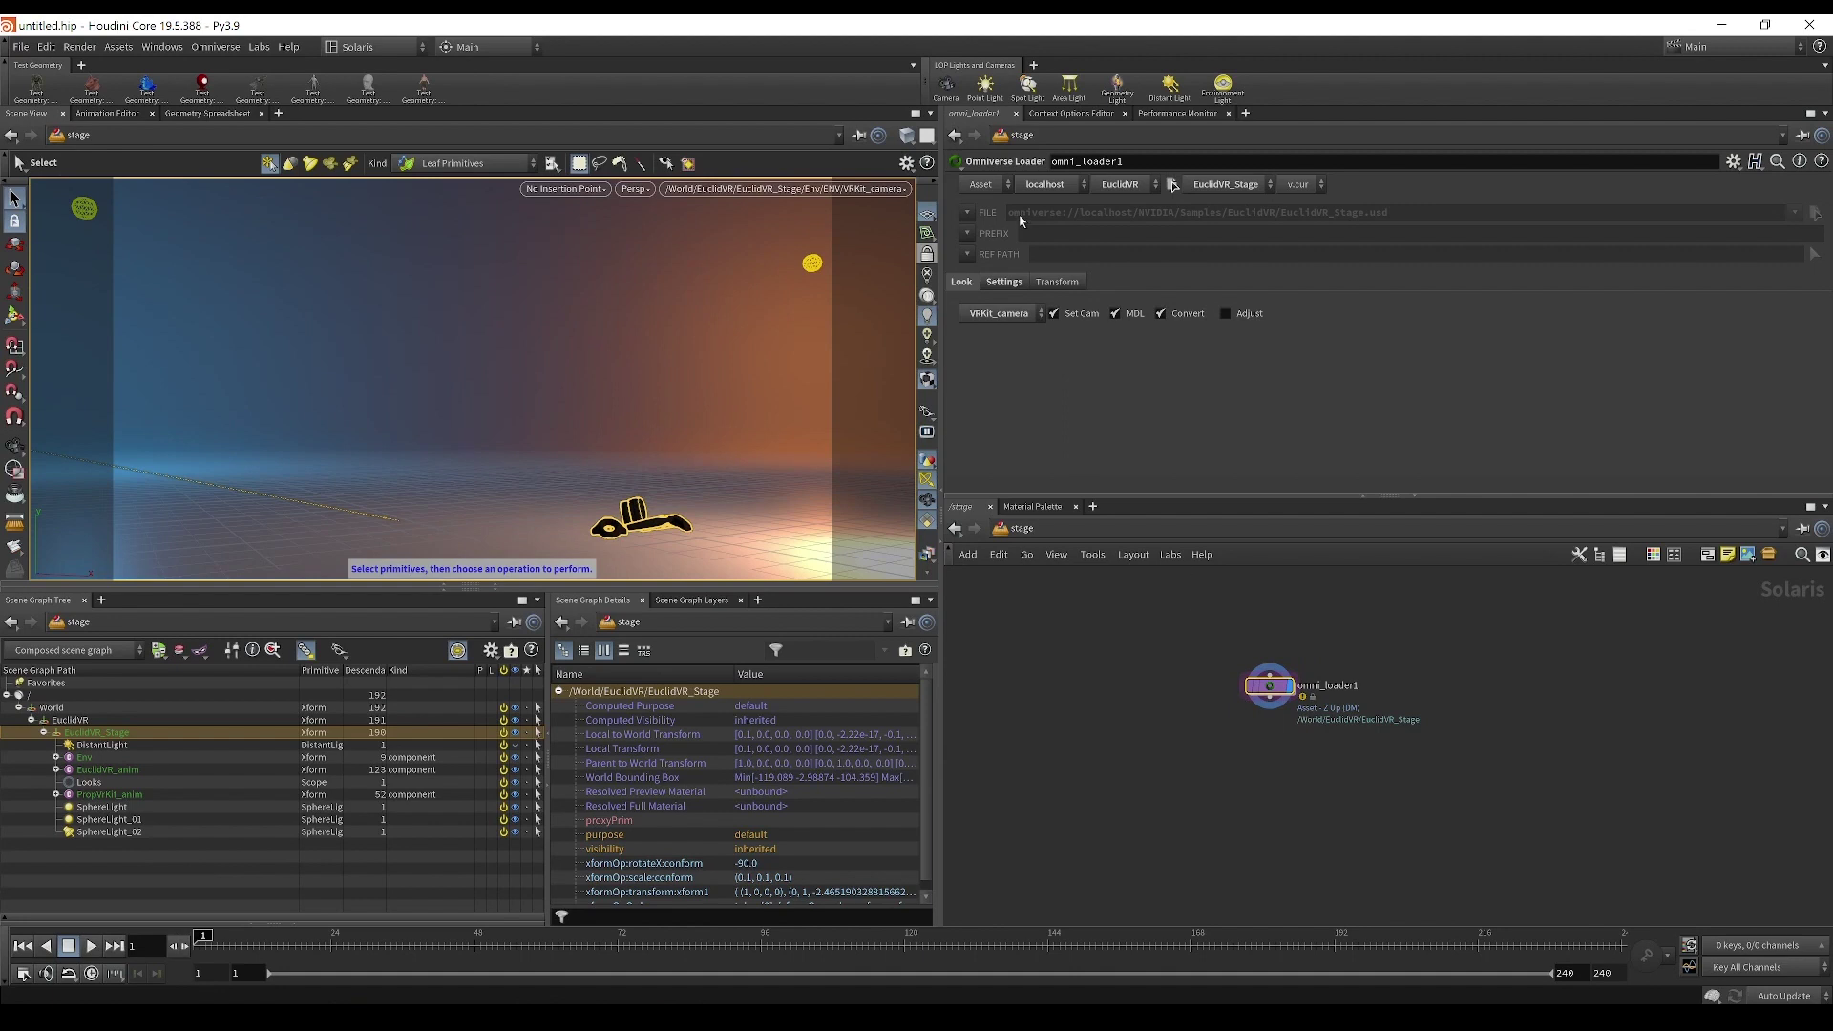
Step: Switch omni_loader1's mode from Asset to Scene and expand the resulting /Stage root
{"action": "left_click", "coordinate": [983, 185]}
{"action": "left_click", "coordinate": [990, 205]}
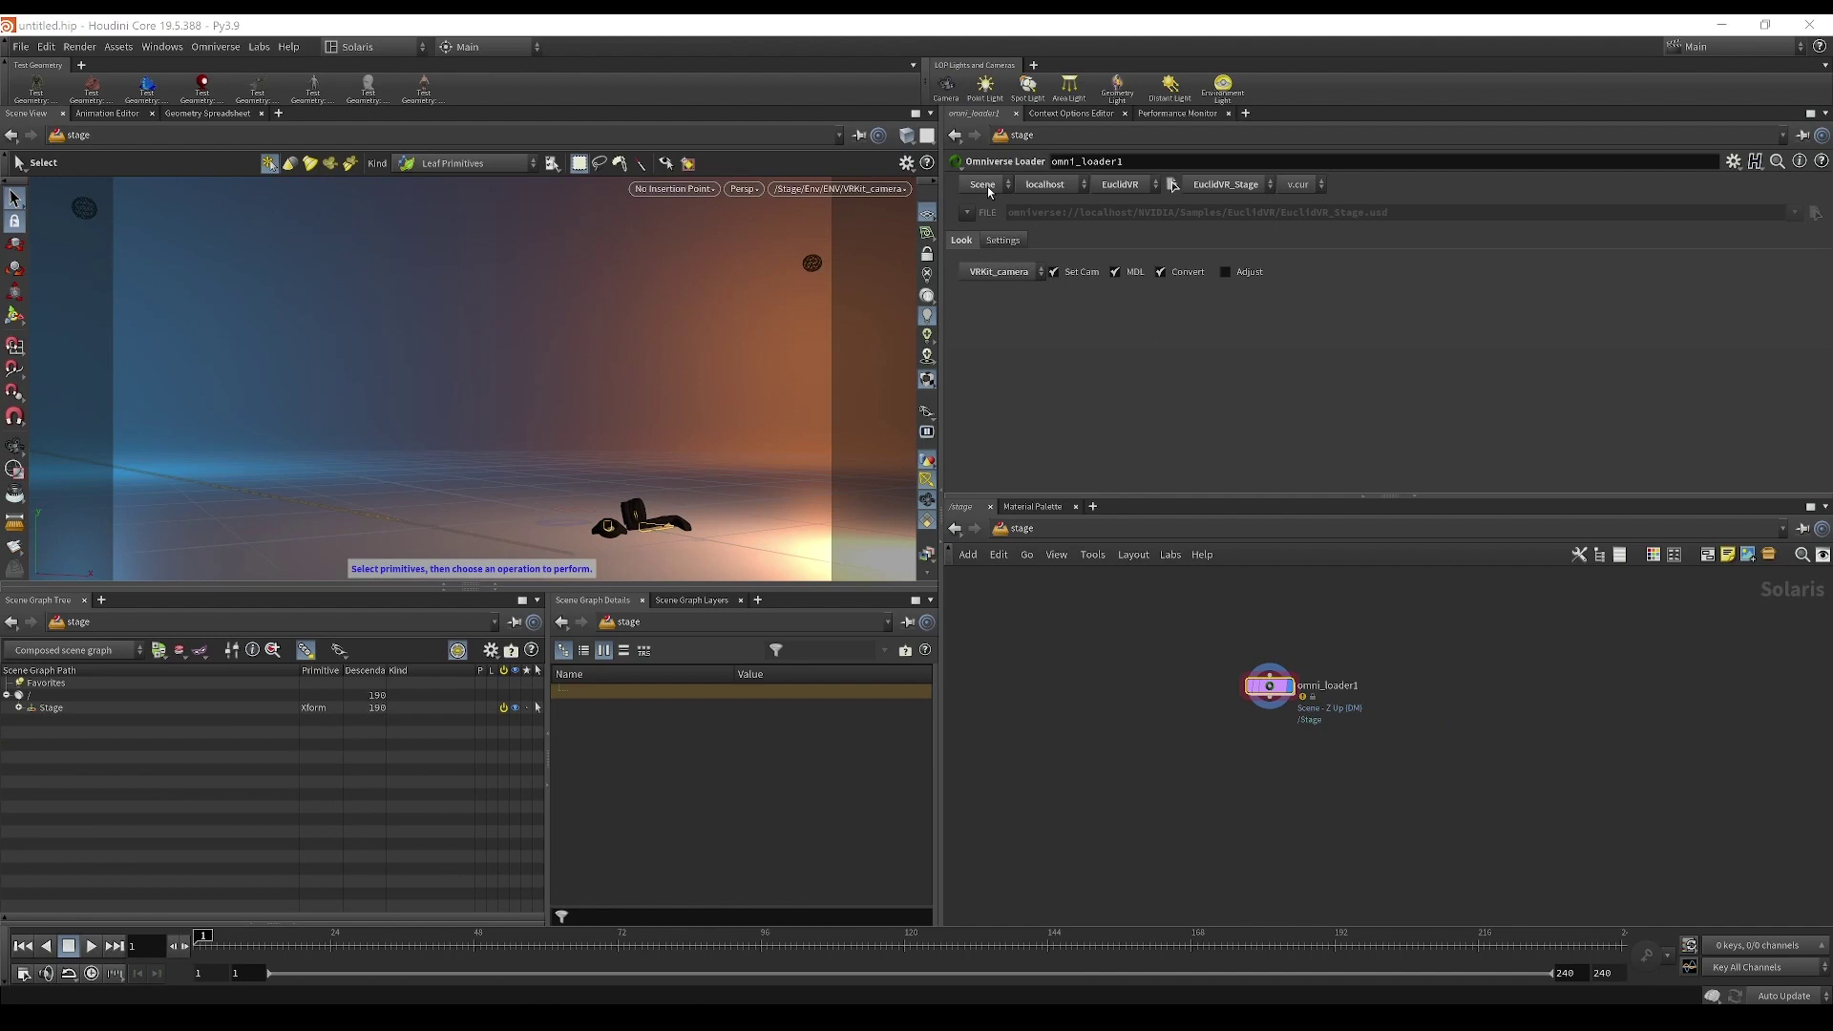
{"action": "left_click", "coordinate": [18, 707]}
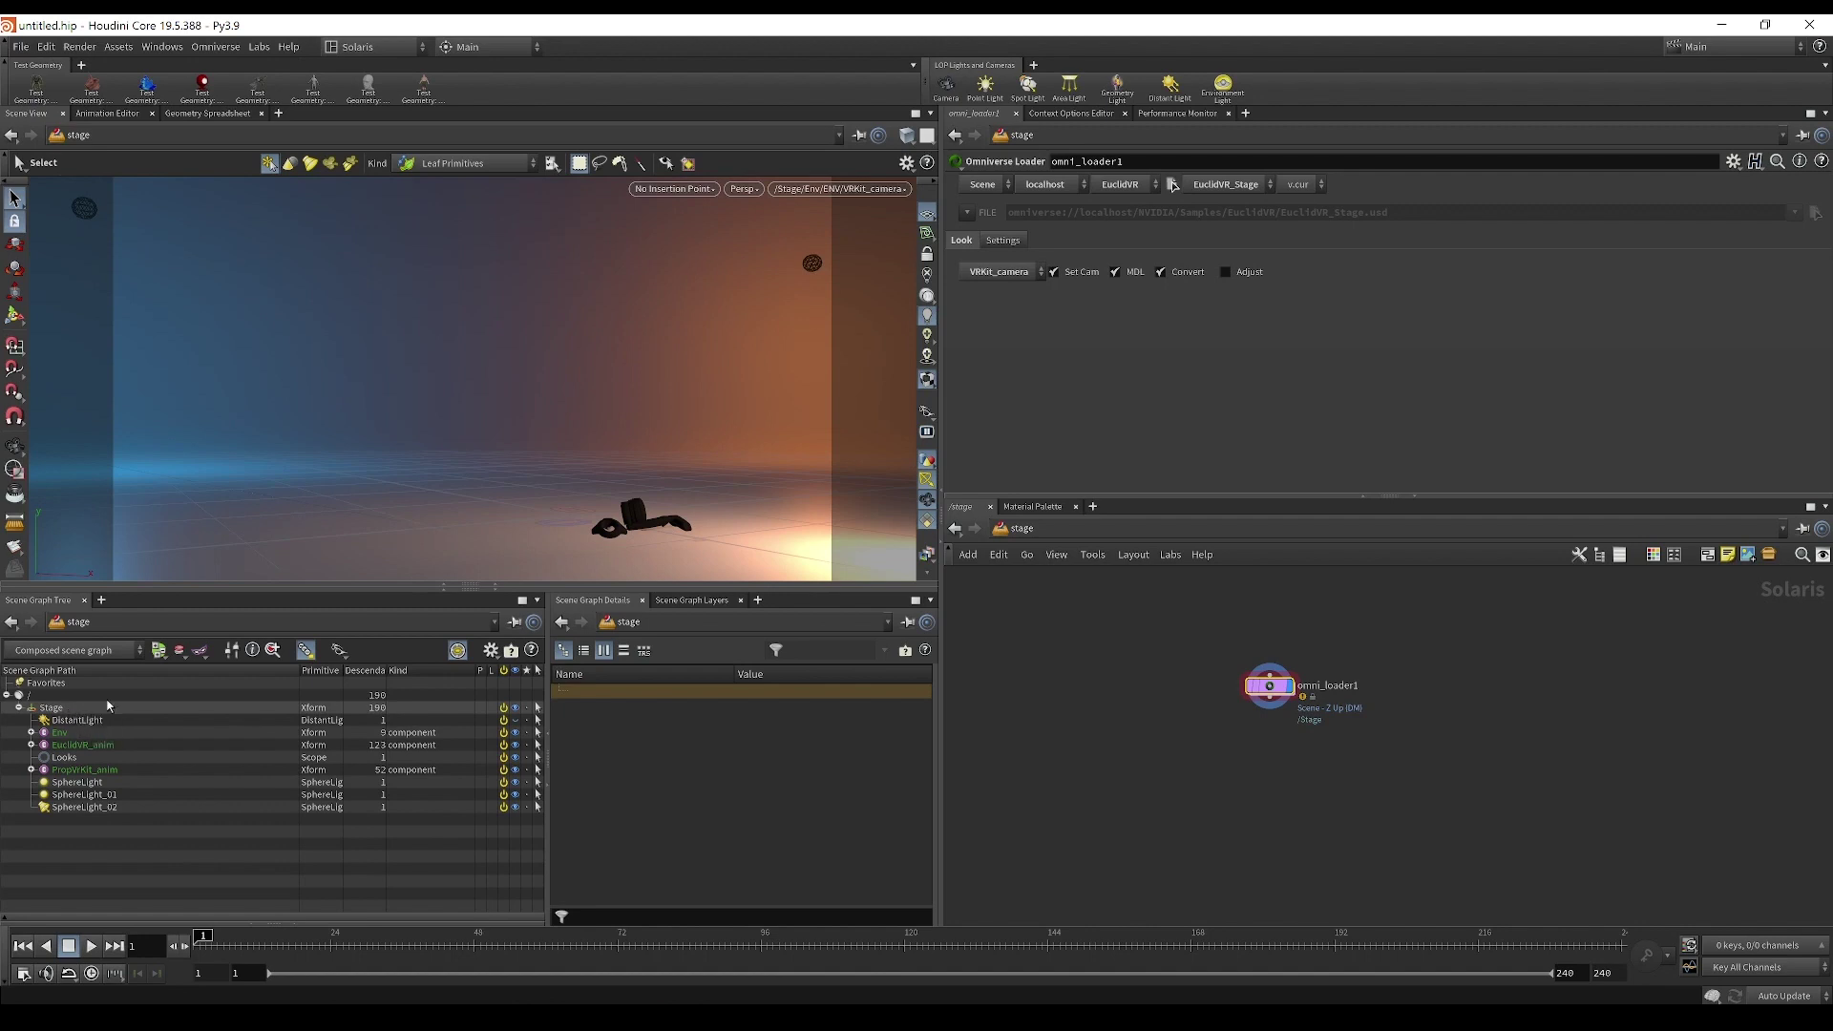
{"action": "mouse_move", "coordinate": [1268, 694]}
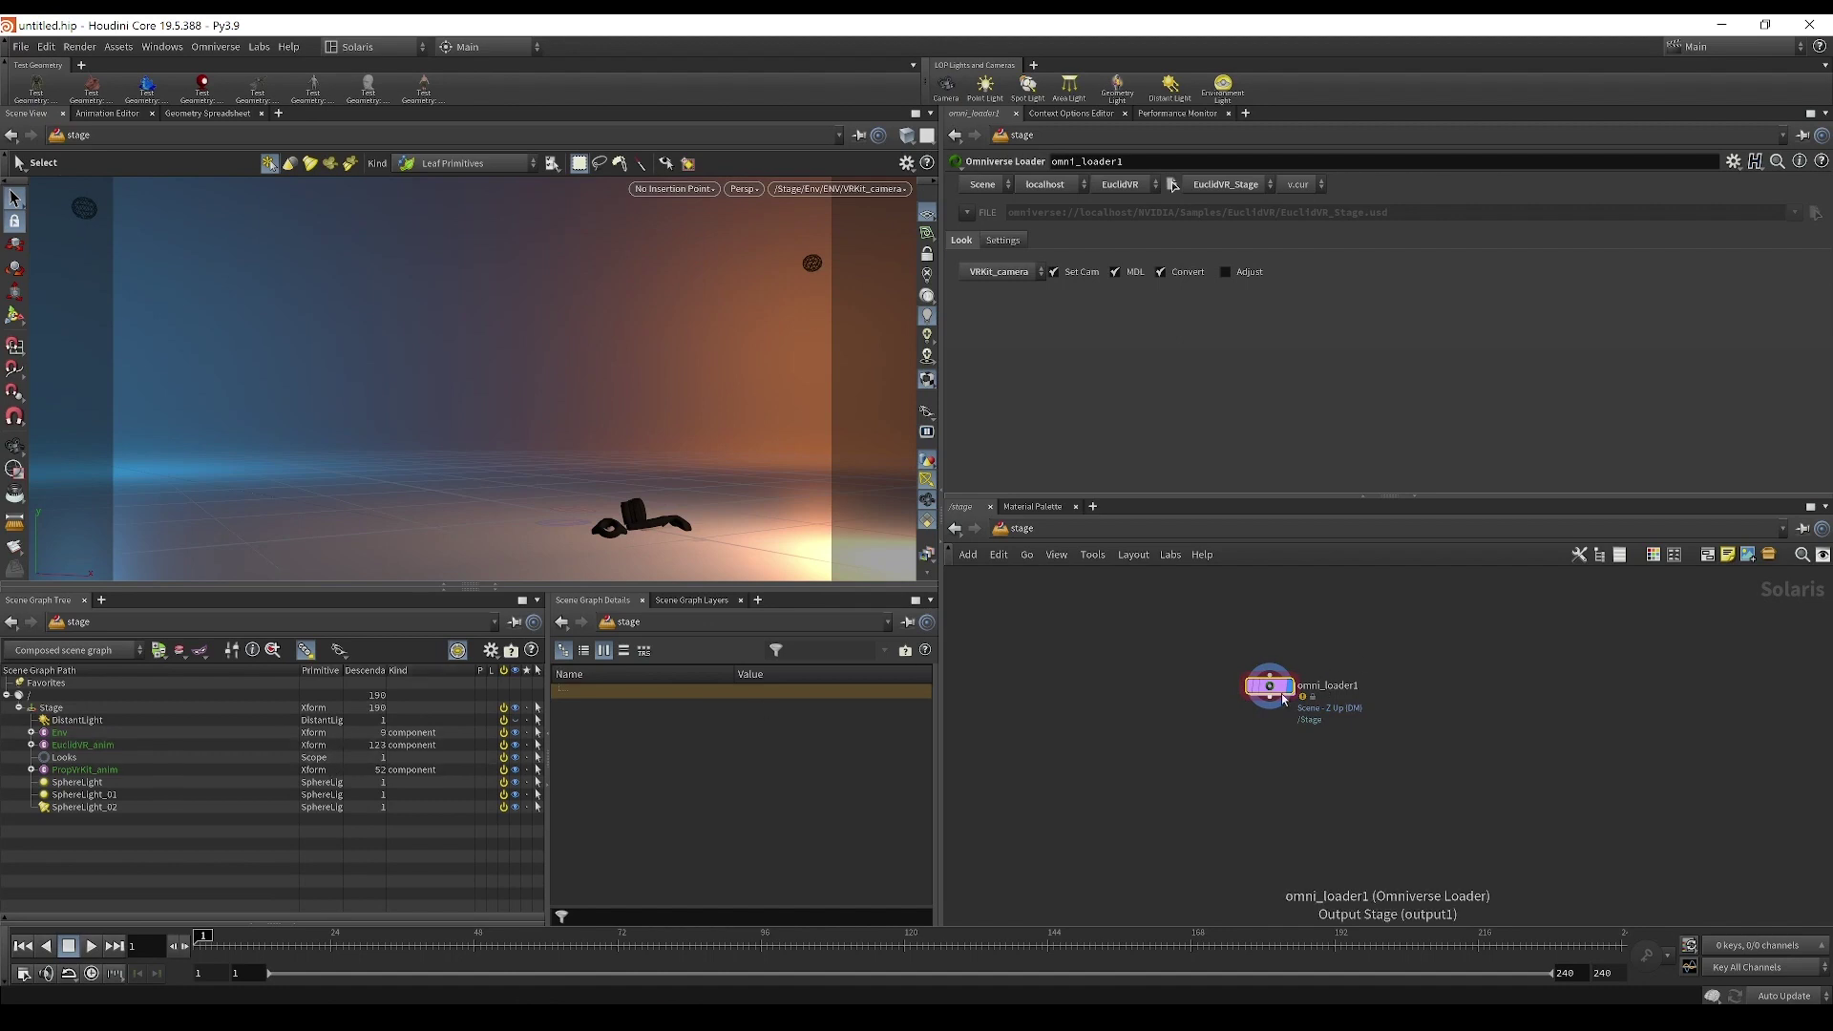
{"action": "left_click_drag", "start_coordinate": [1274, 683], "coordinate": [1260, 683]}
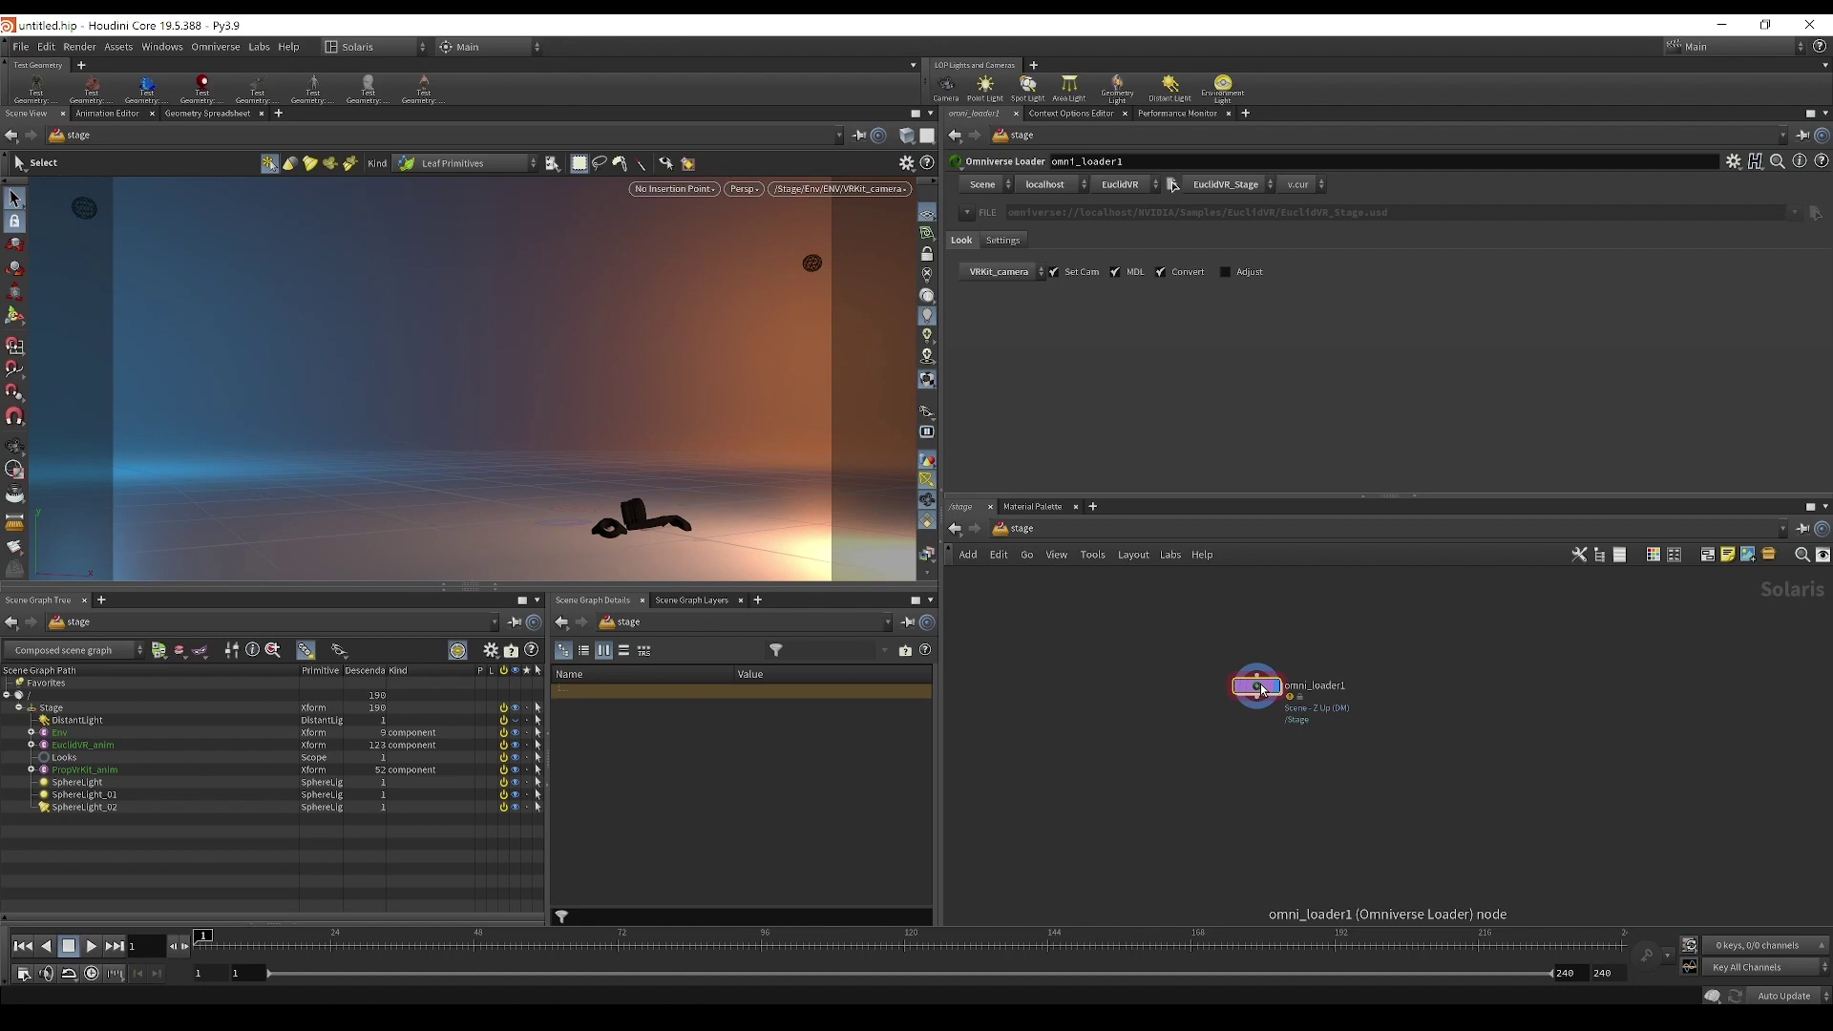
{"action": "mouse_move", "coordinate": [1257, 695]}
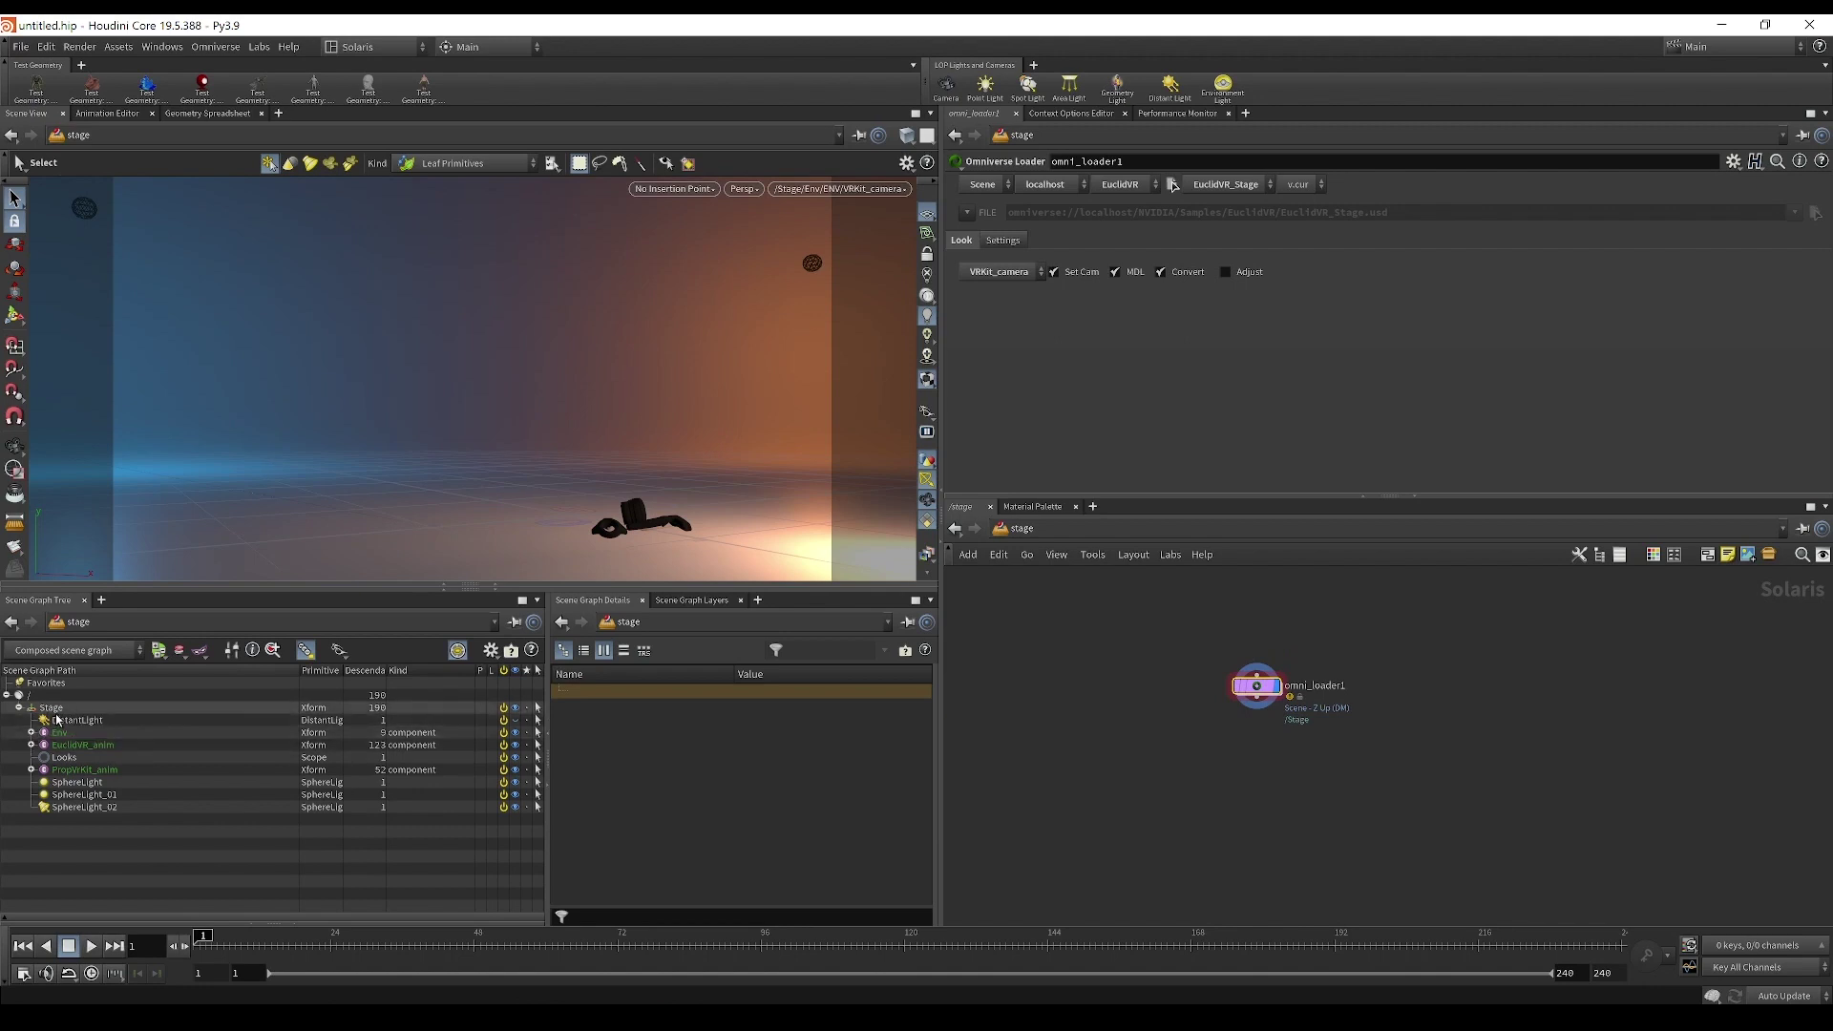
Step: Add a second Omniverse Loader, omni_loader2, beside the first and set its server to localhost
{"action": "key", "text": "Tab"}
{"action": "type", "text": "load"}
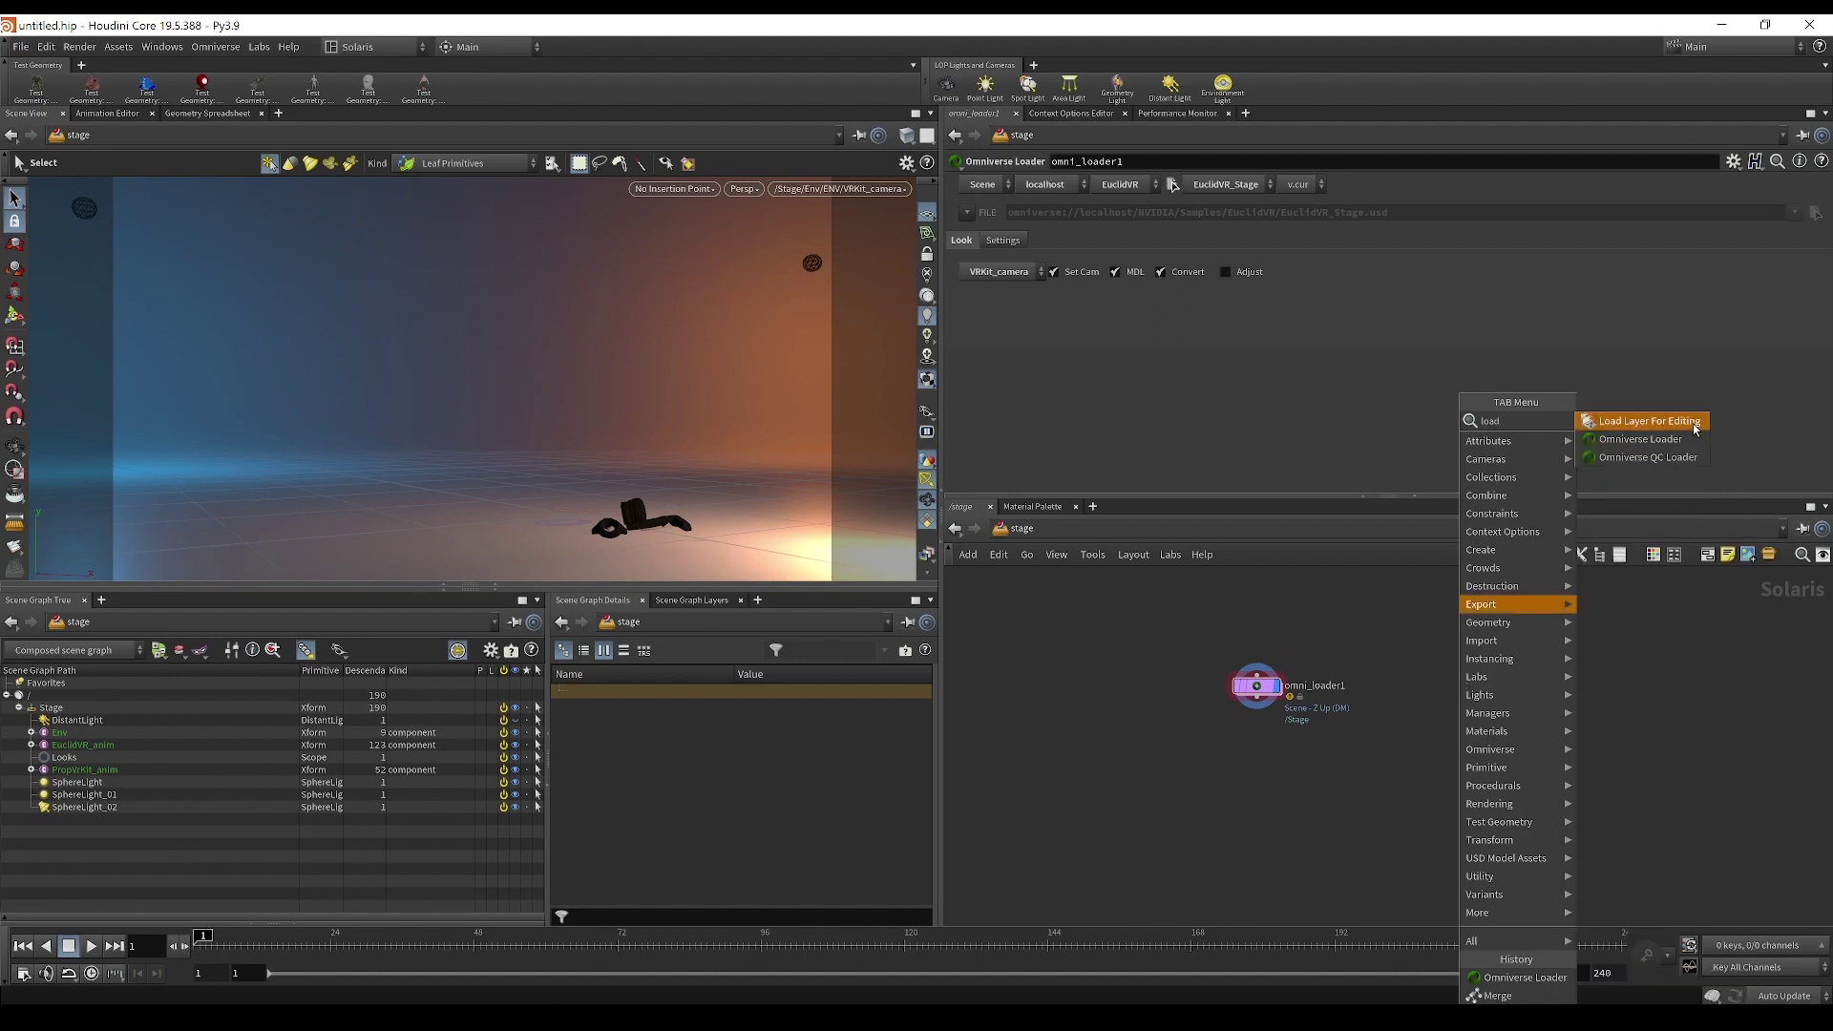
{"action": "left_click", "coordinate": [1695, 427]}
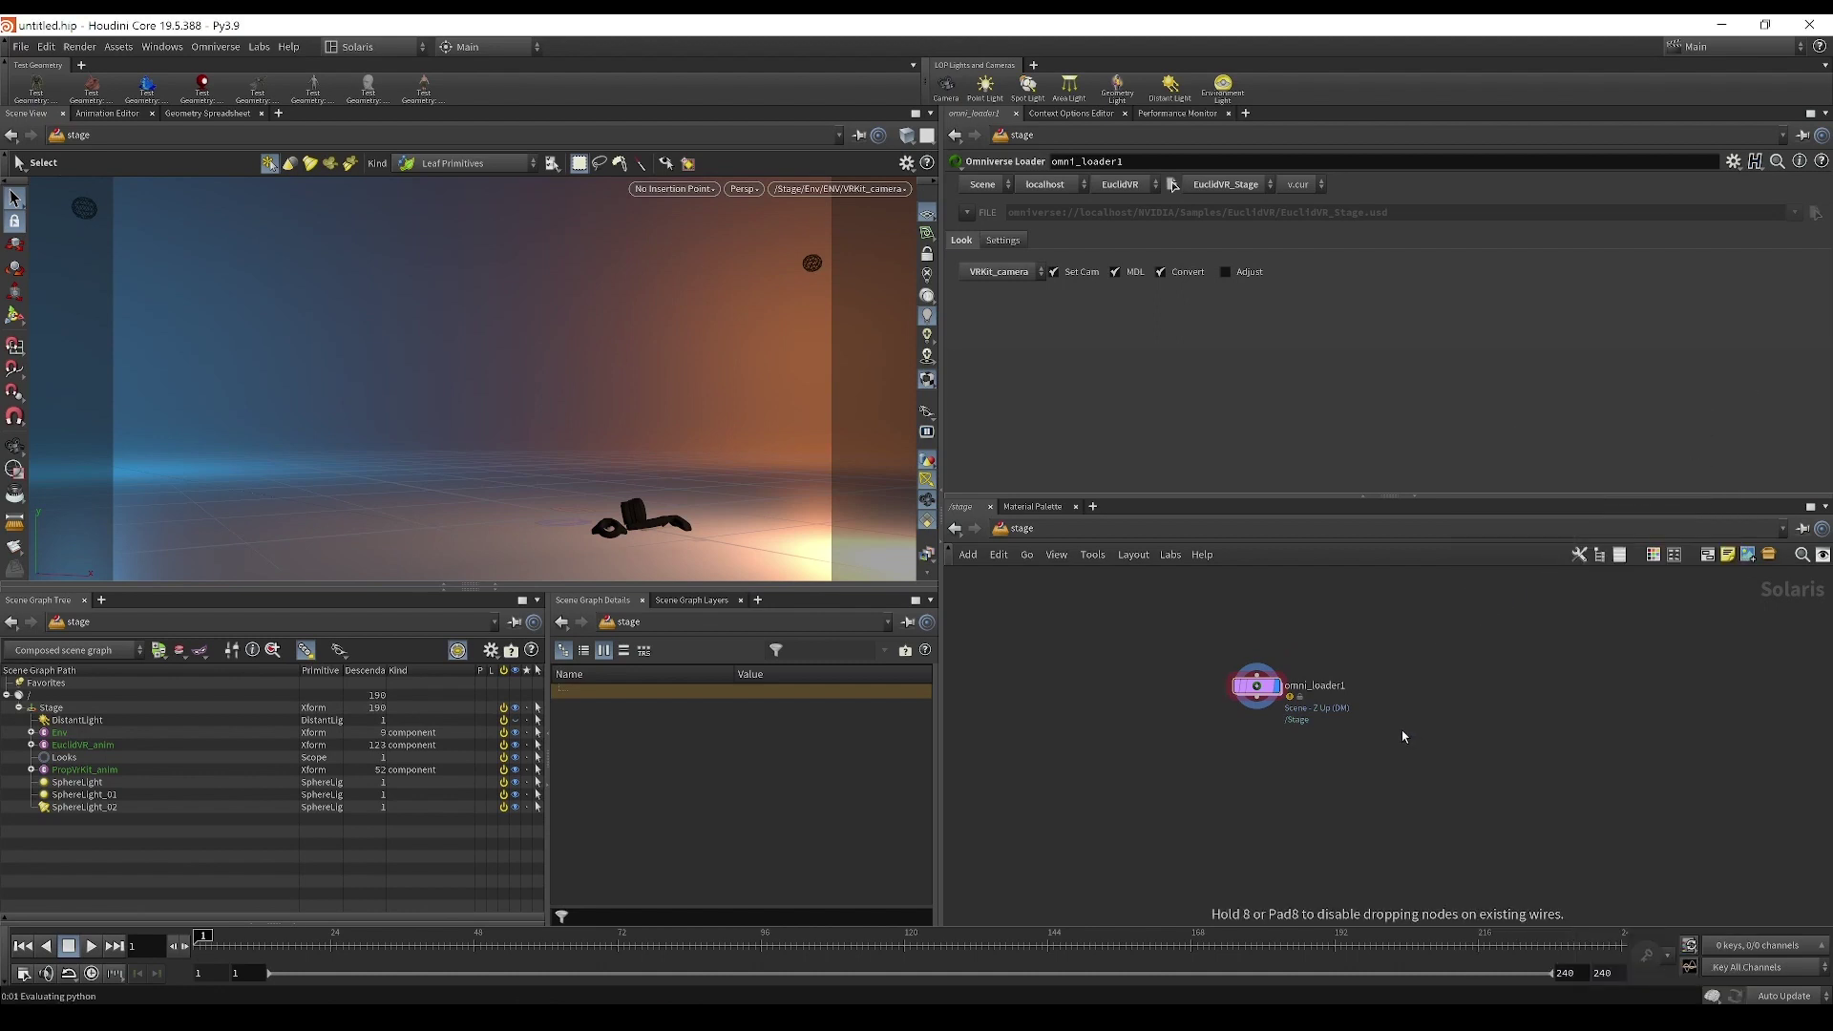
{"action": "left_click", "coordinate": [1403, 687]}
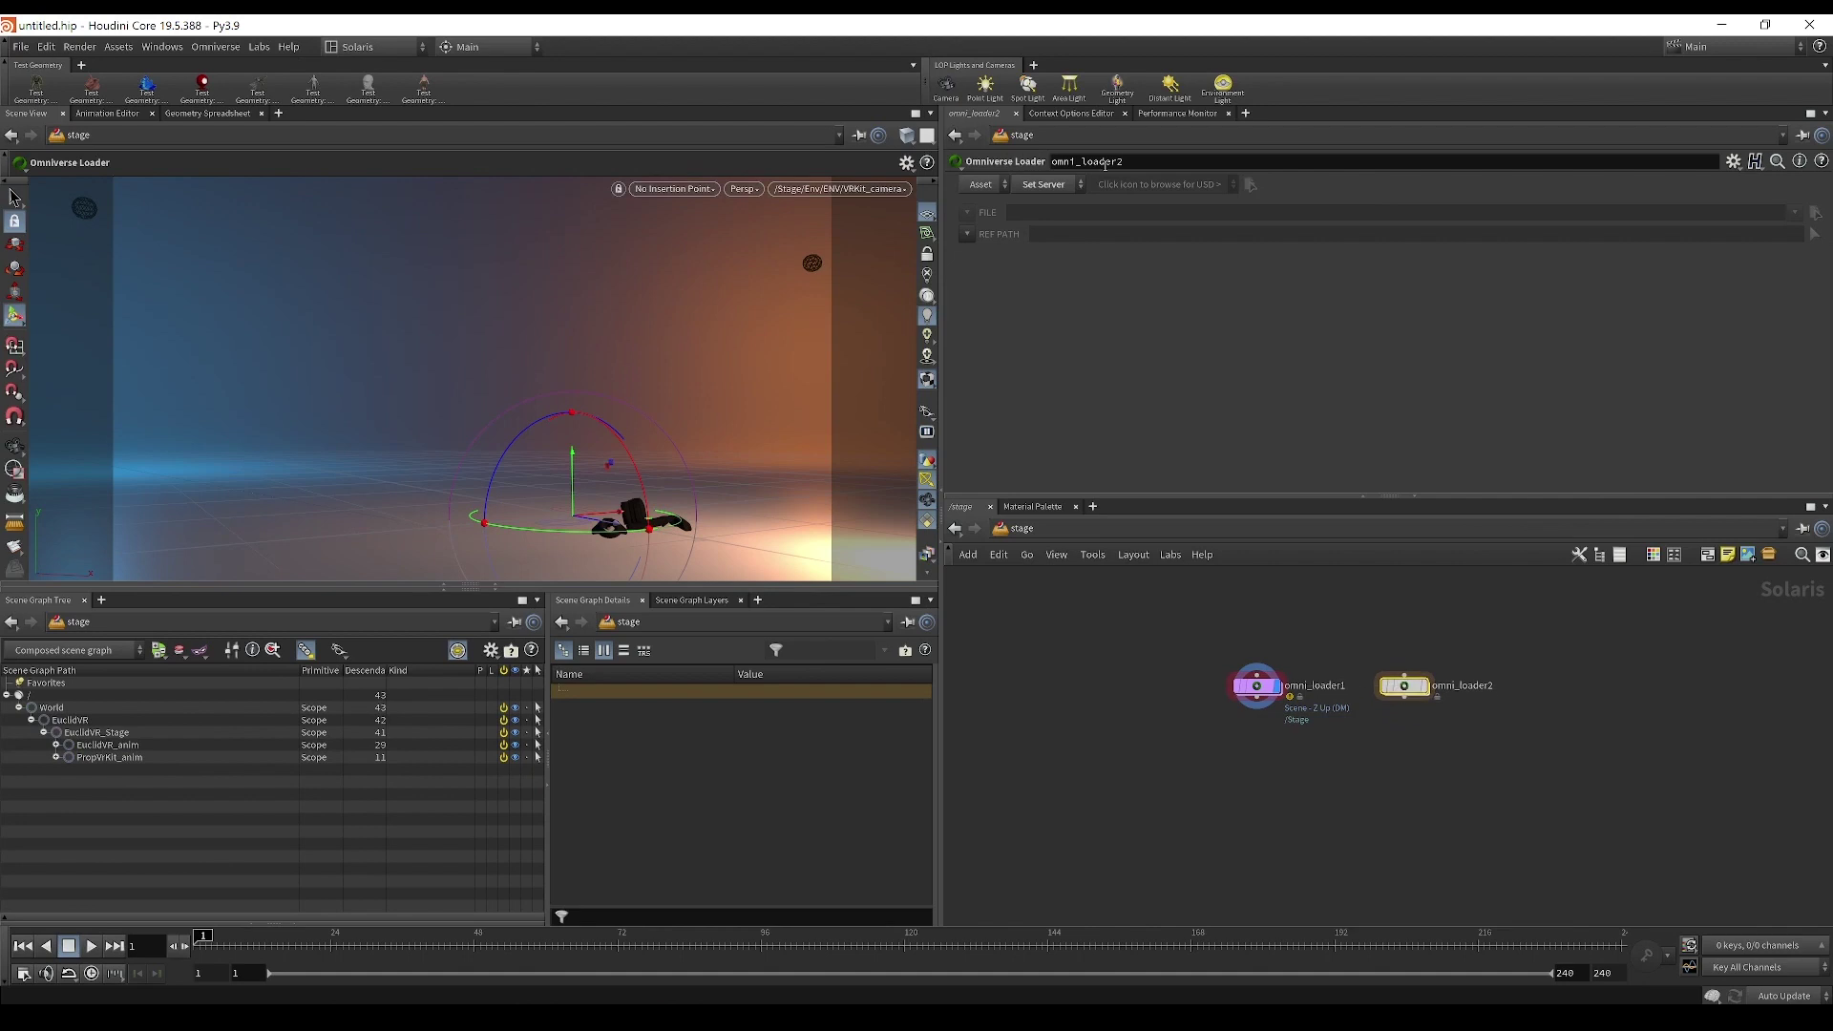
{"action": "left_click", "coordinate": [1061, 187]}
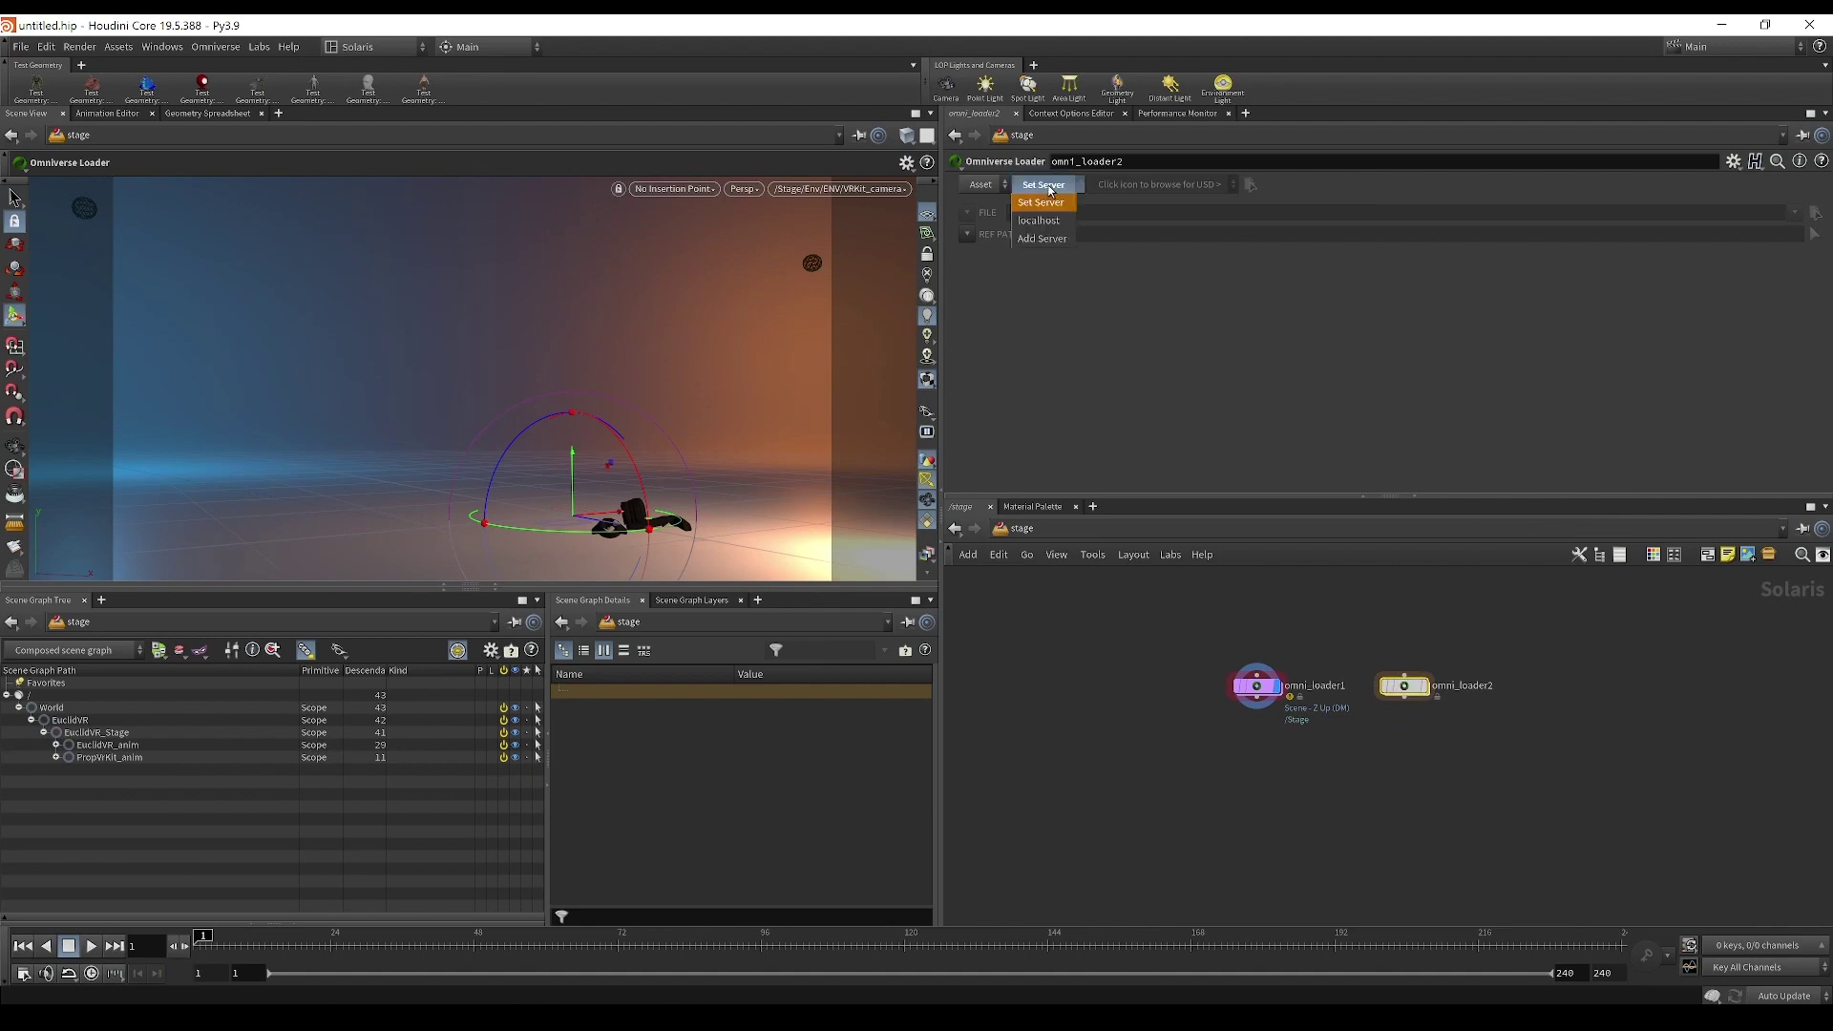
Step: Load Black_Oak.usd from NVIDIA Assets > Vegetation > Trees into omni_loader2
{"action": "left_click", "coordinate": [1250, 186]}
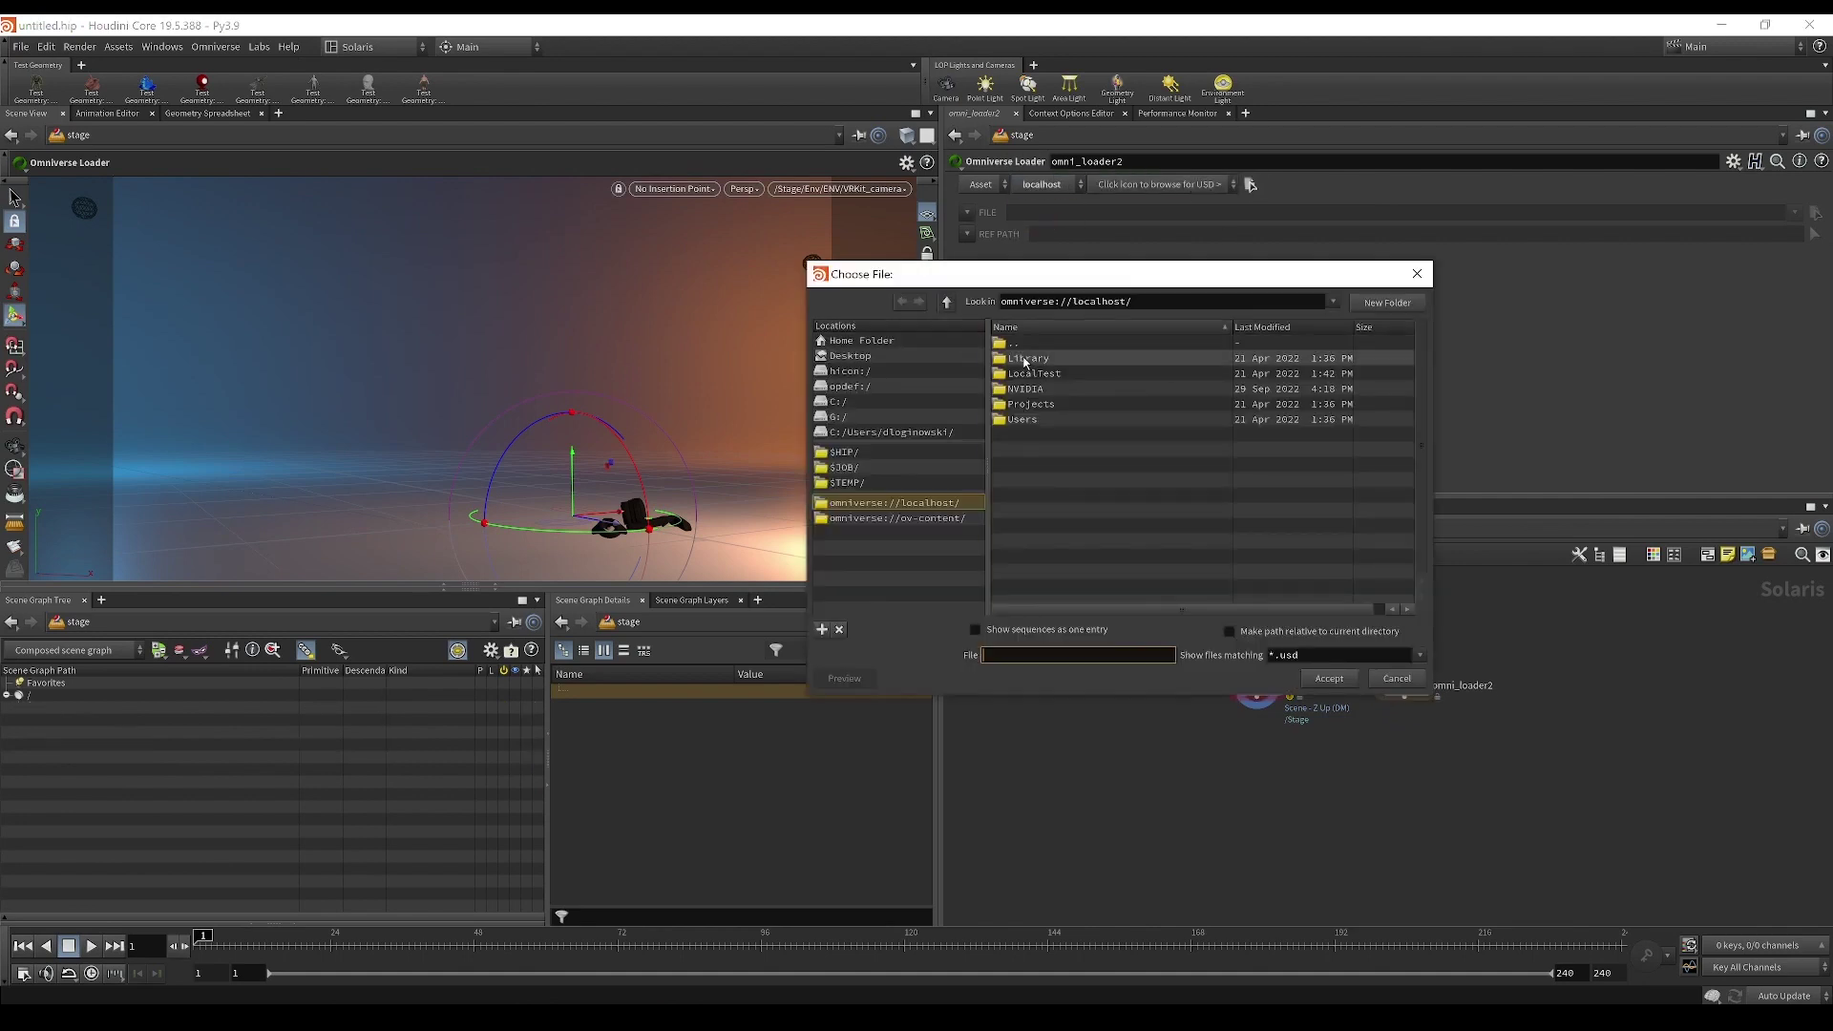
{"action": "double_click", "coordinate": [1025, 389]}
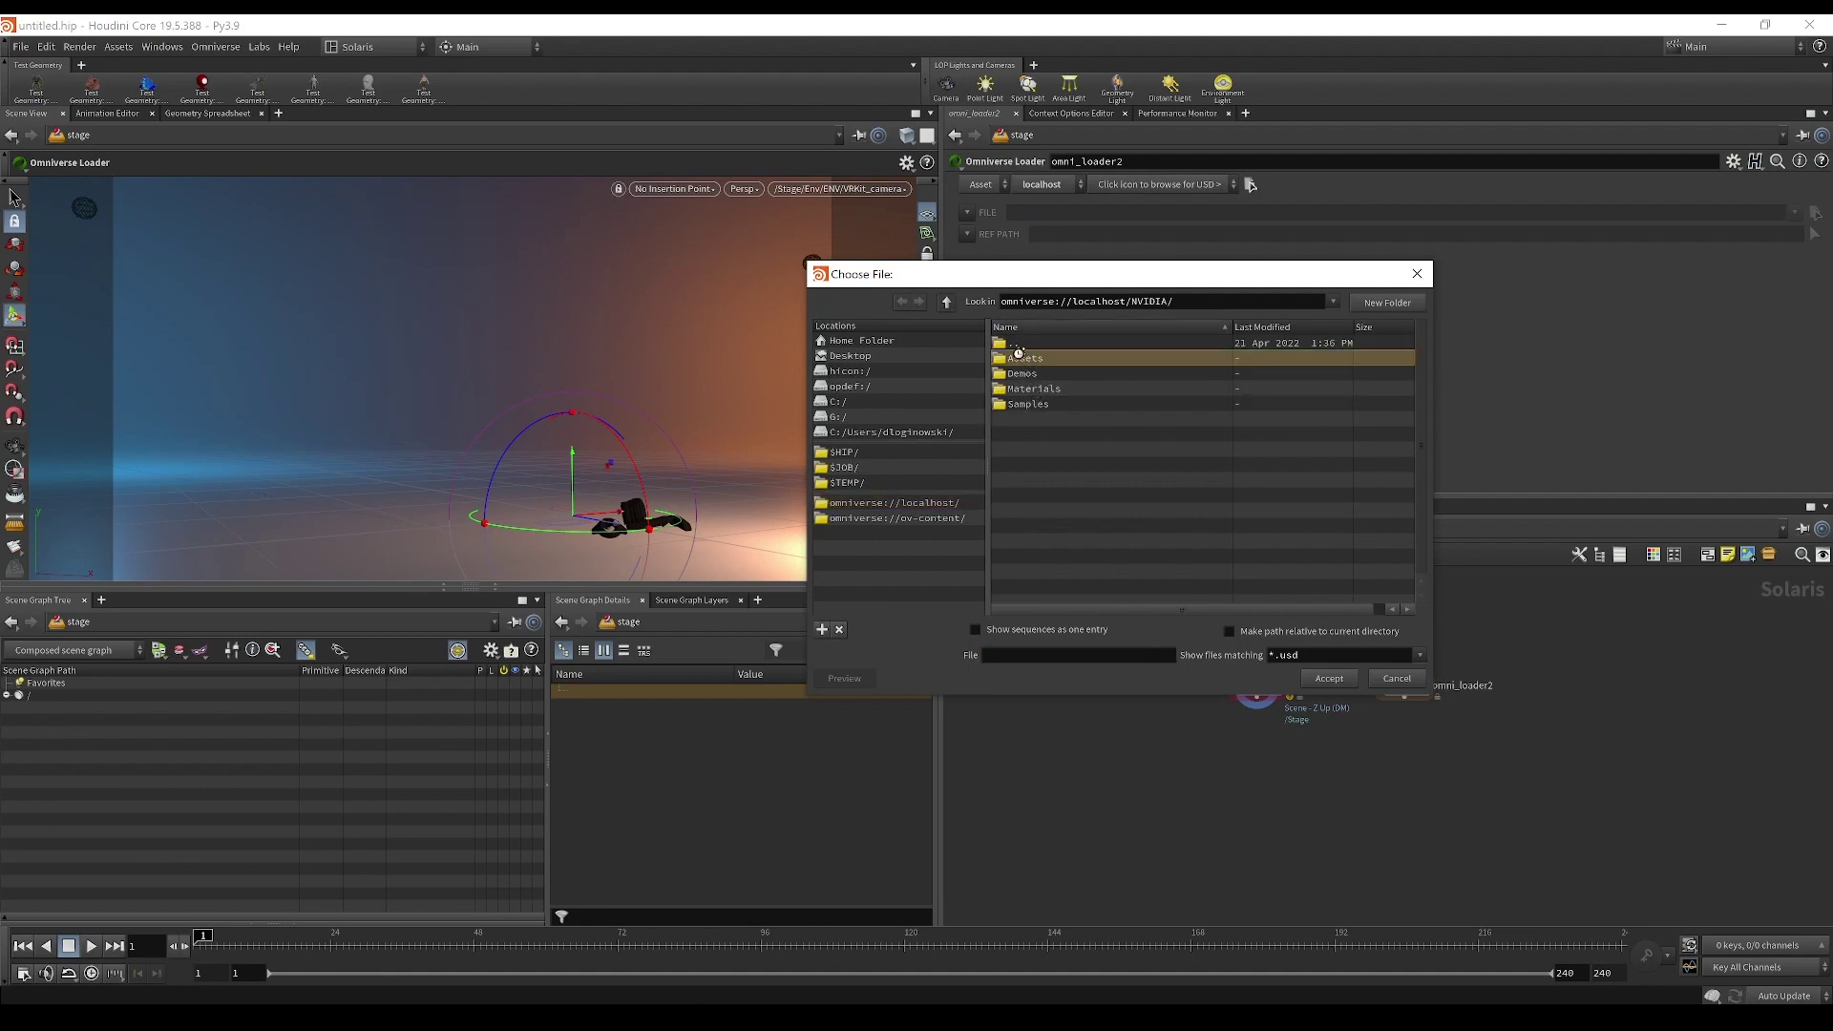
{"action": "double_click", "coordinate": [1019, 355]}
{"action": "double_click", "coordinate": [1031, 521]}
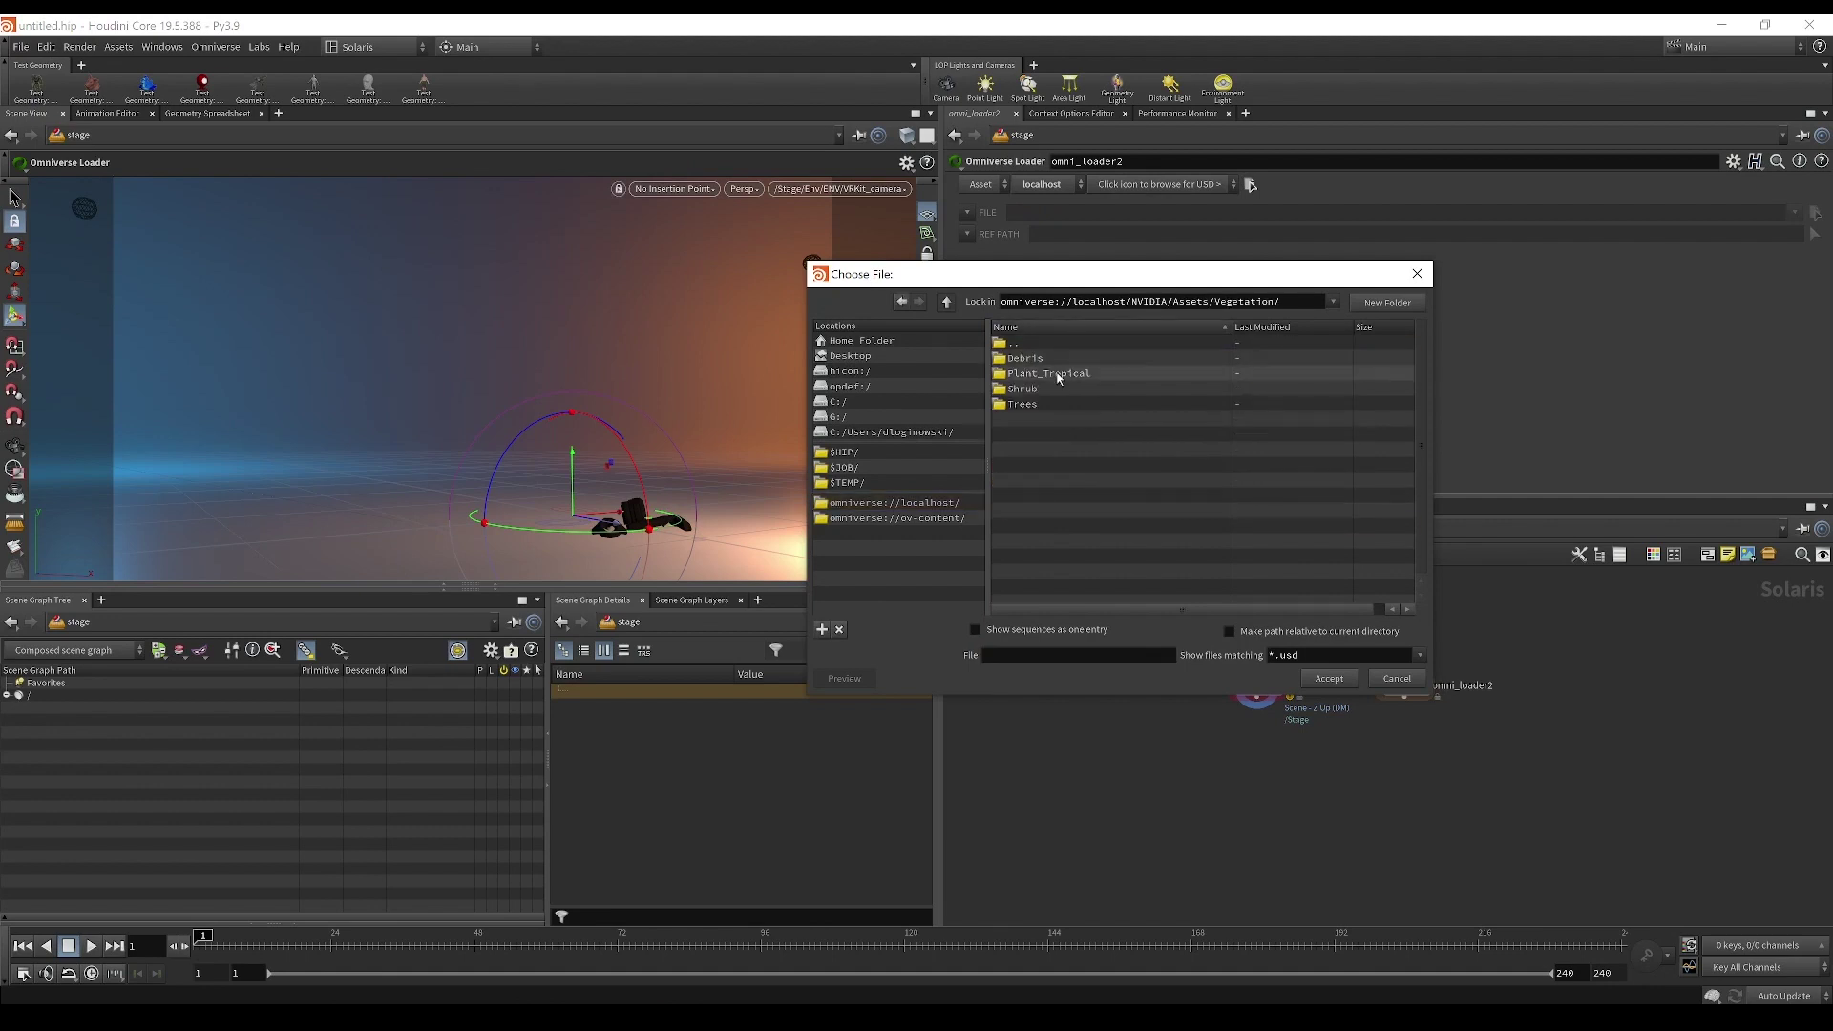
{"action": "double_click", "coordinate": [1026, 404]}
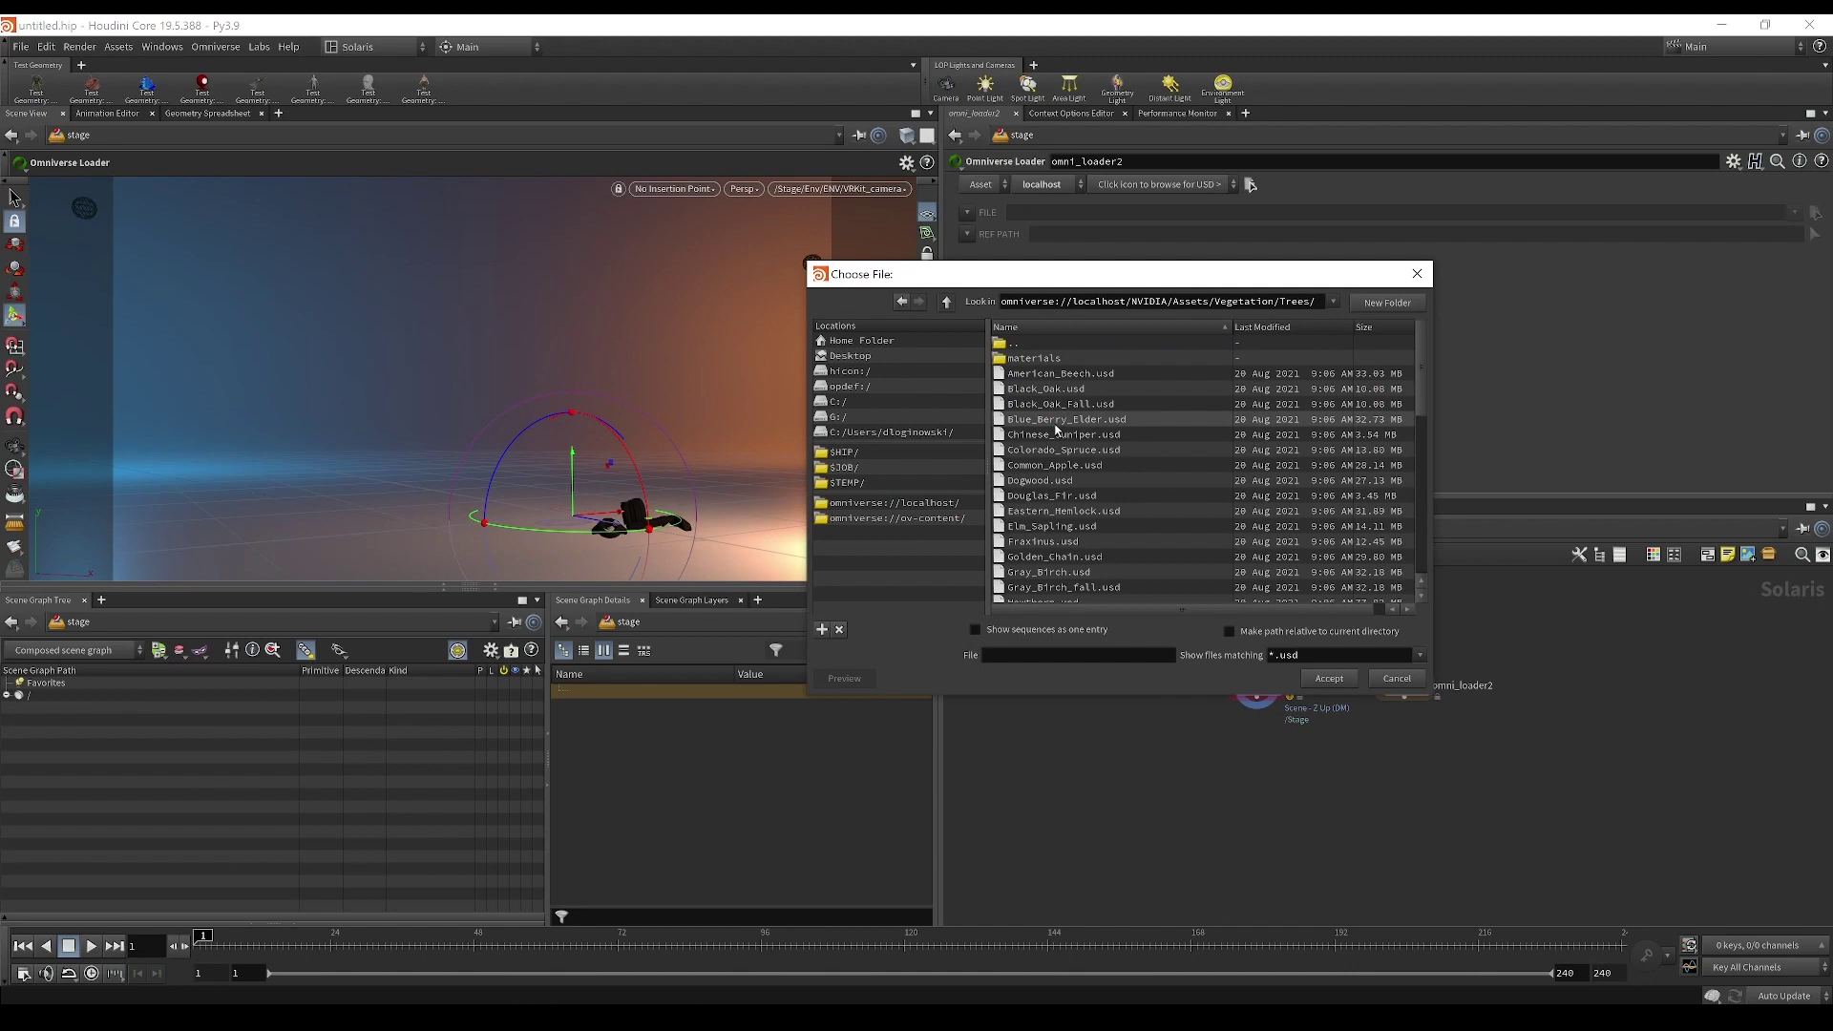
{"action": "double_click", "coordinate": [1046, 388]}
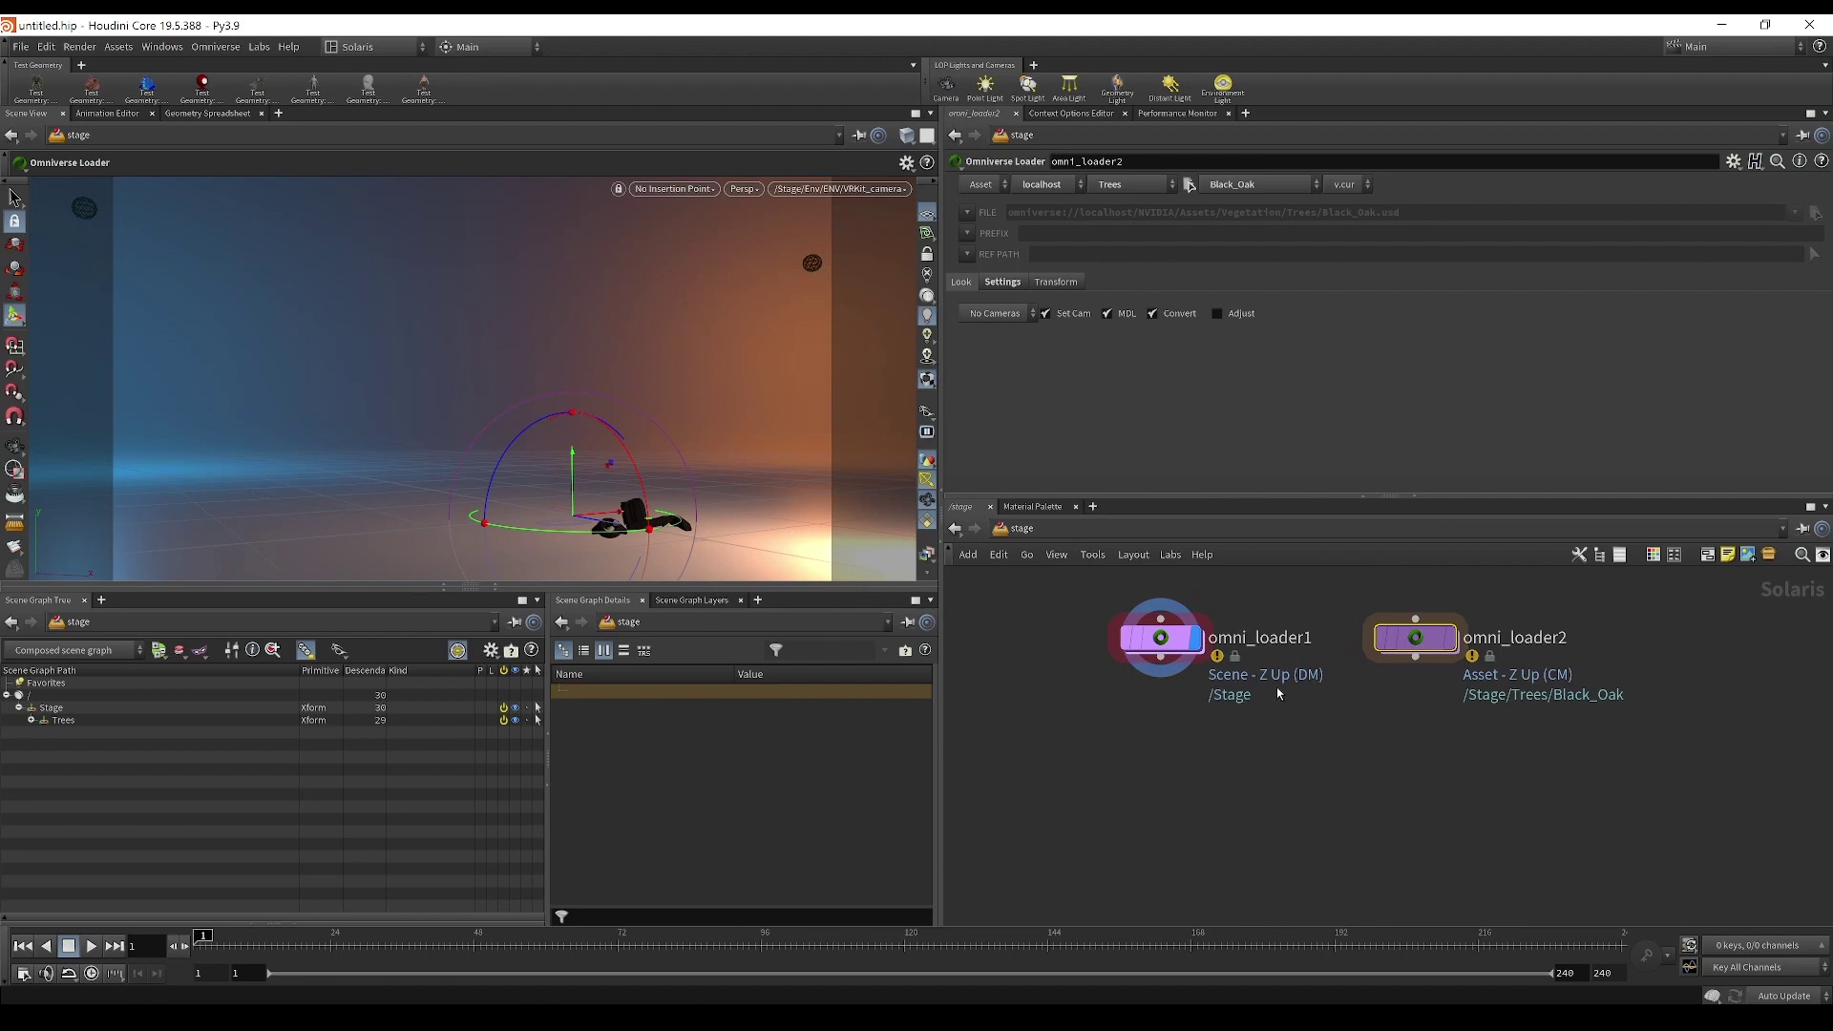
{"action": "left_click", "coordinate": [1171, 641]}
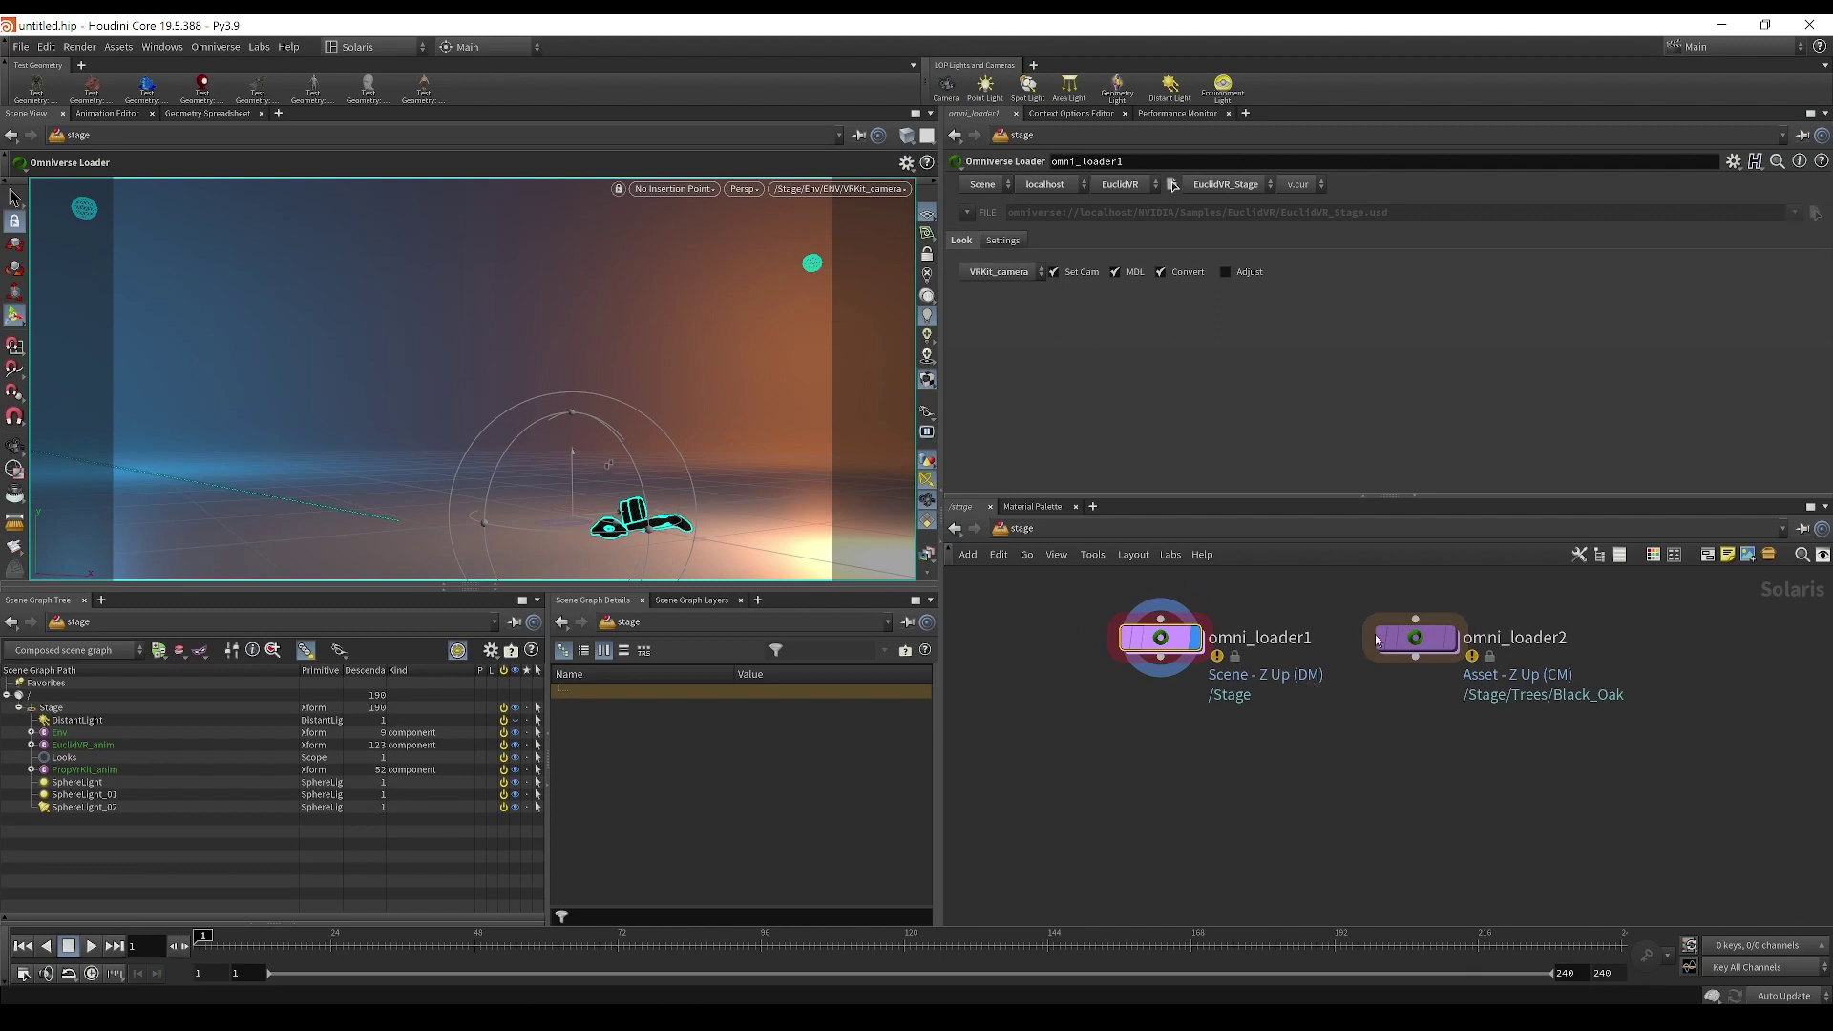
Step: Compare both loaders, then show omni_loader1's Stage xformOps: -90 X rotation and 0.1 scale
{"action": "left_click", "coordinate": [1418, 641]}
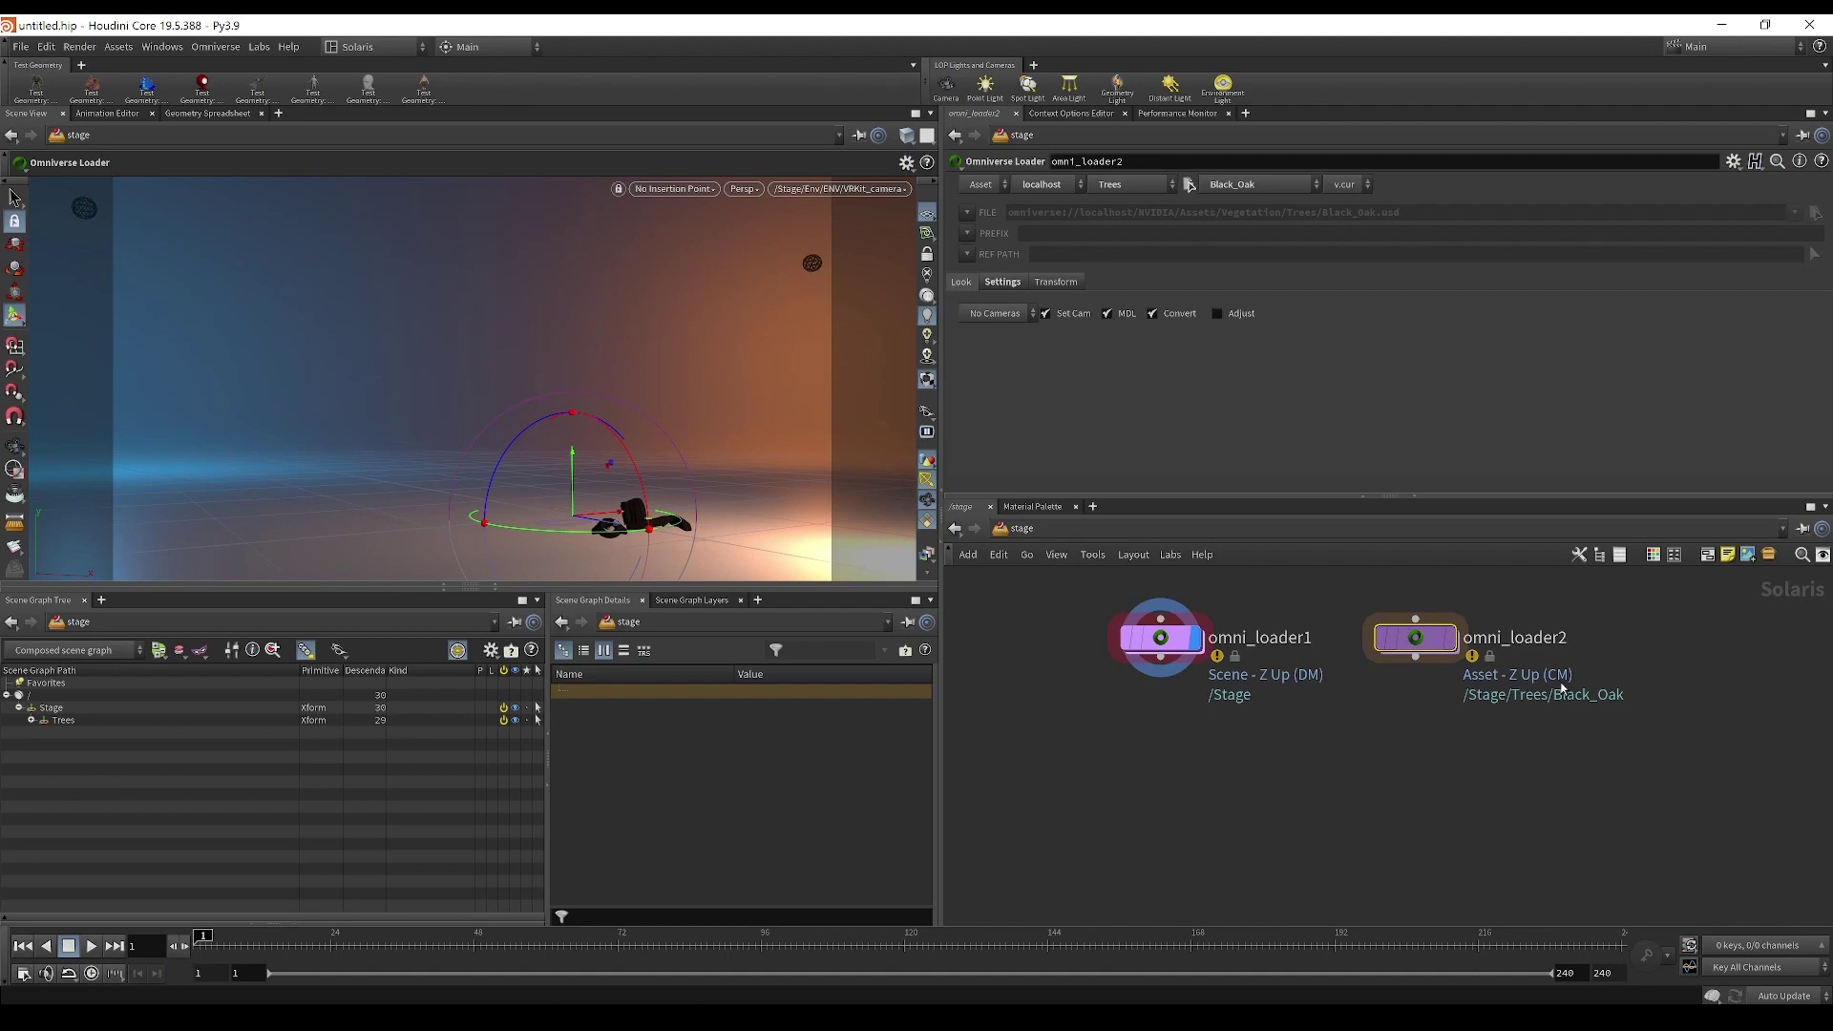
{"action": "left_click", "coordinate": [1159, 638]}
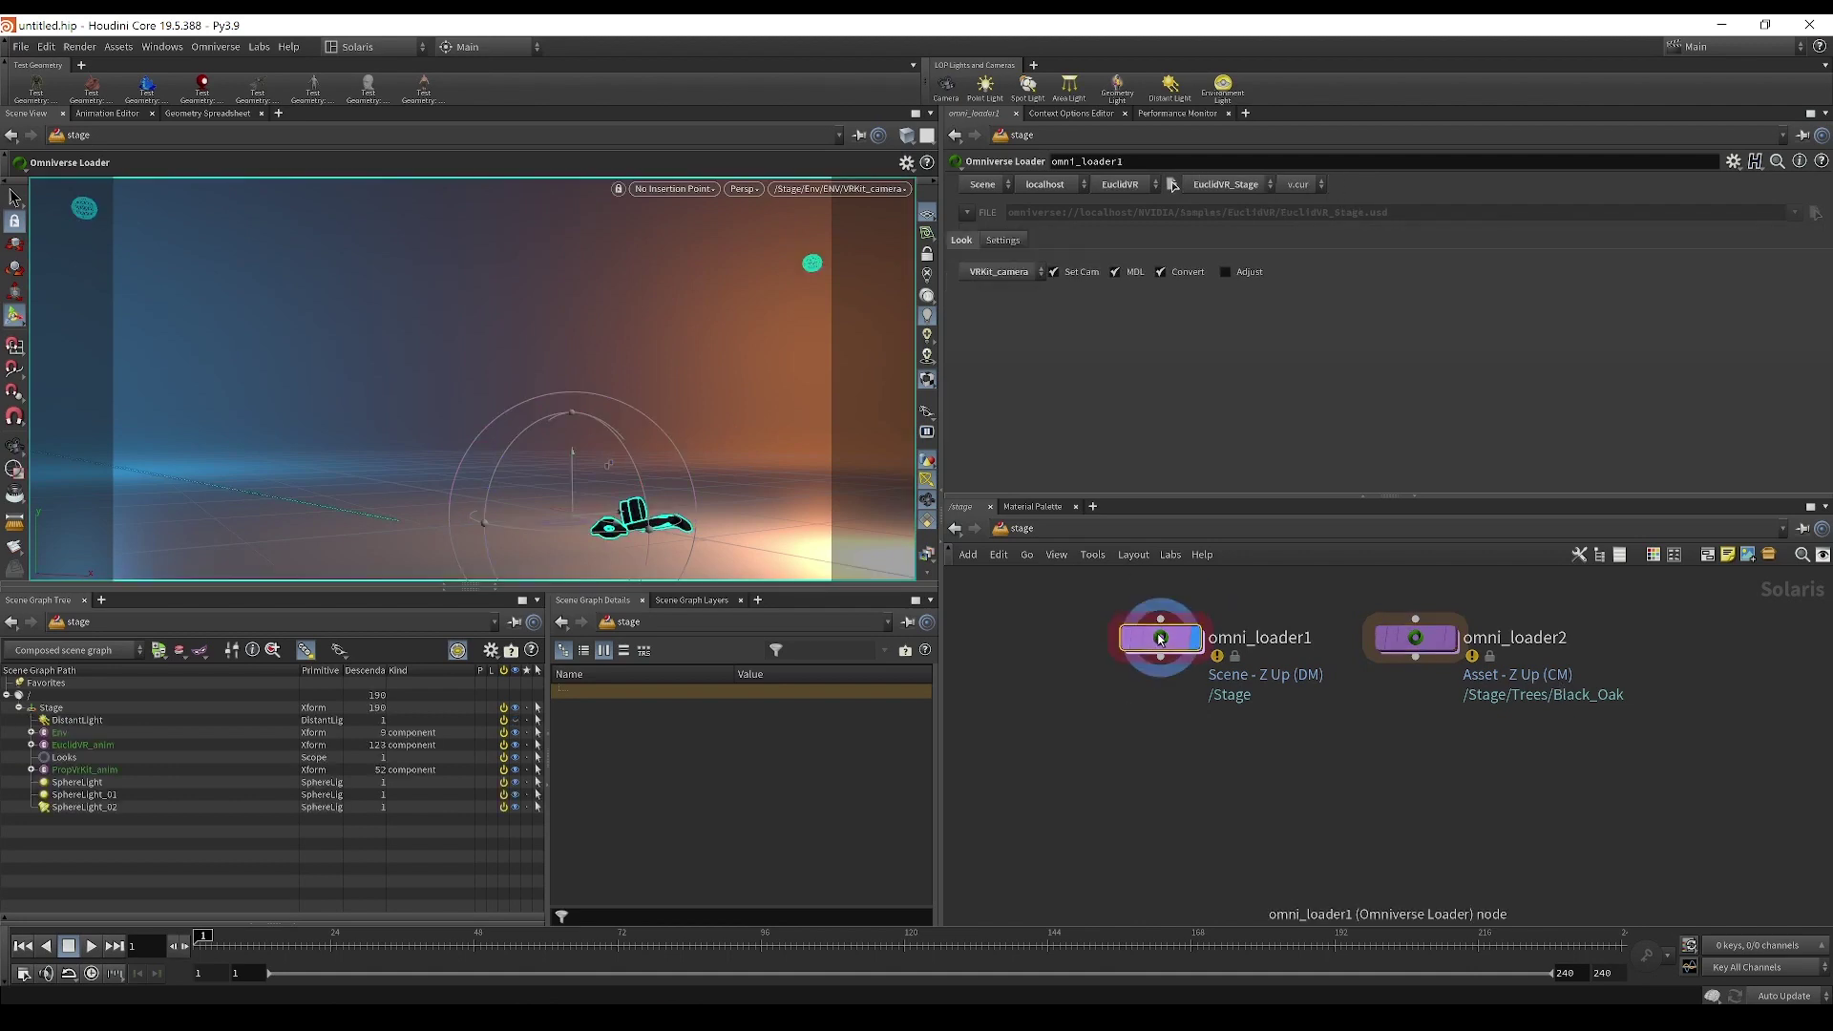
{"action": "left_click", "coordinate": [52, 708]}
{"action": "scroll", "coordinate": [773, 888], "scroll_direction": "down", "scroll_amount": 1}
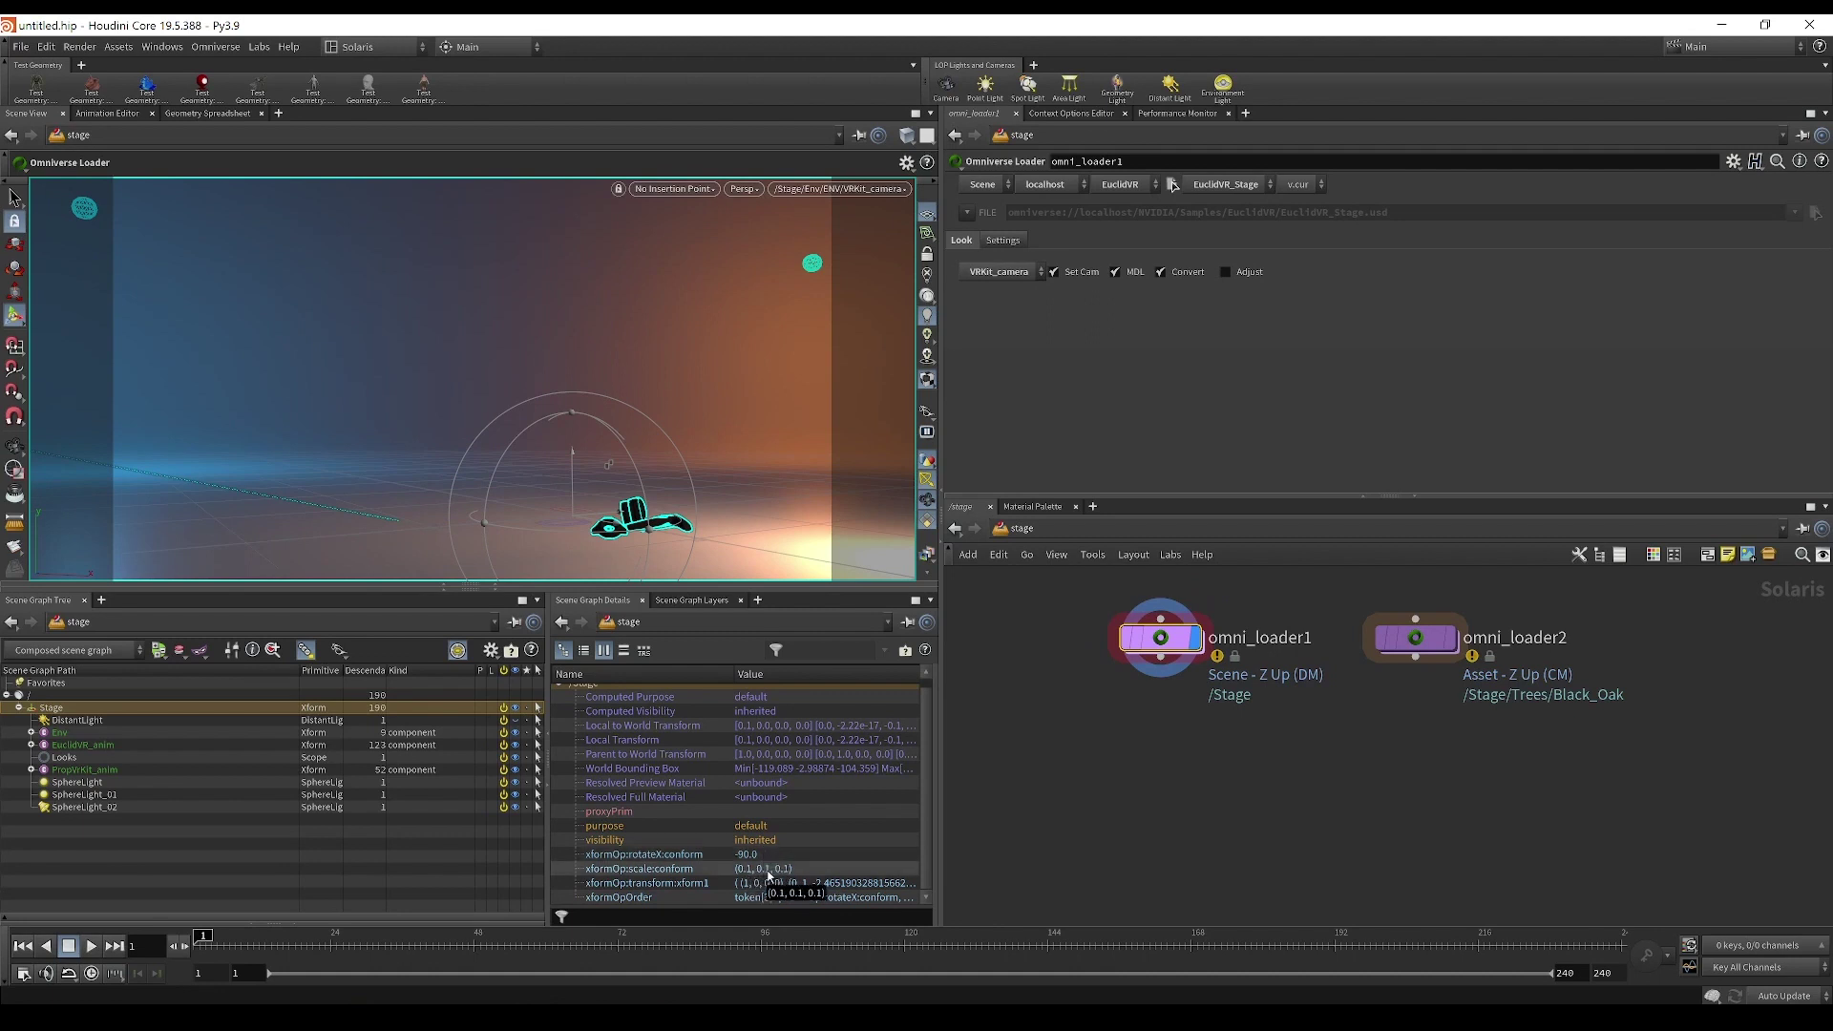
{"action": "mouse_move", "coordinate": [1173, 642]}
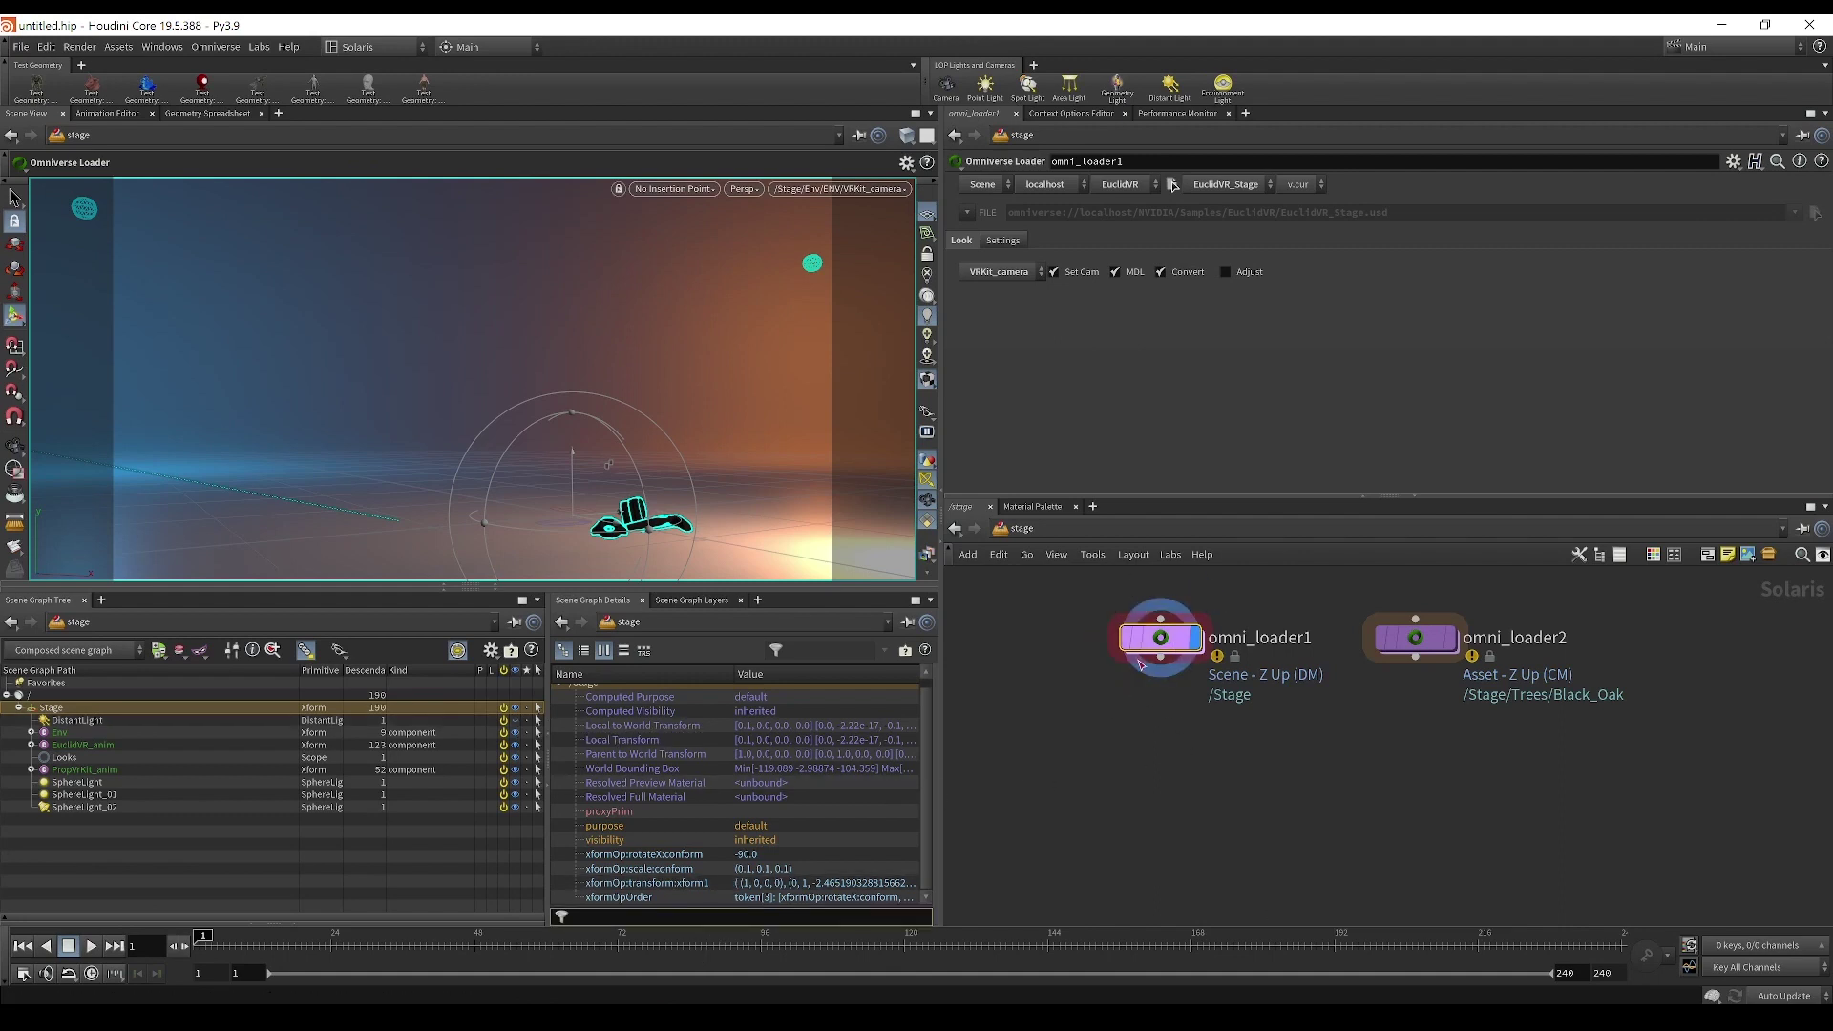
{"action": "mouse_move", "coordinate": [1074, 621]}
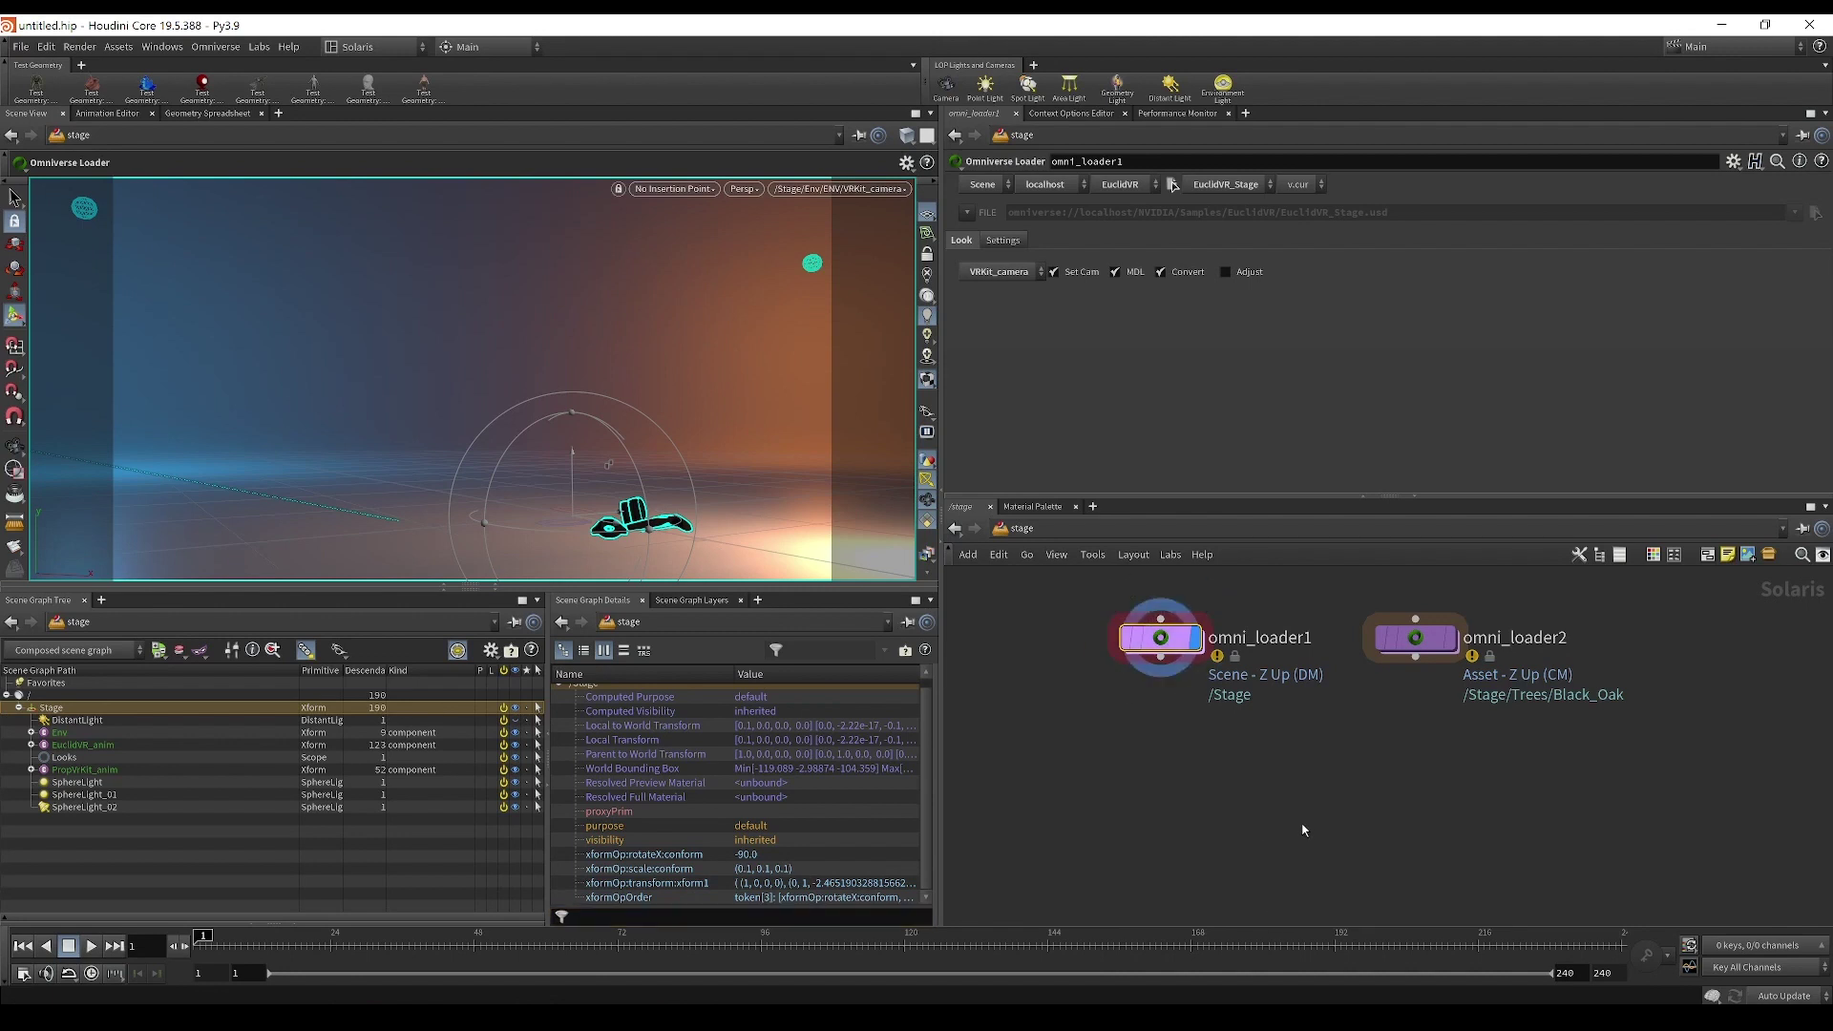
{"action": "left_click", "coordinate": [1416, 639]}
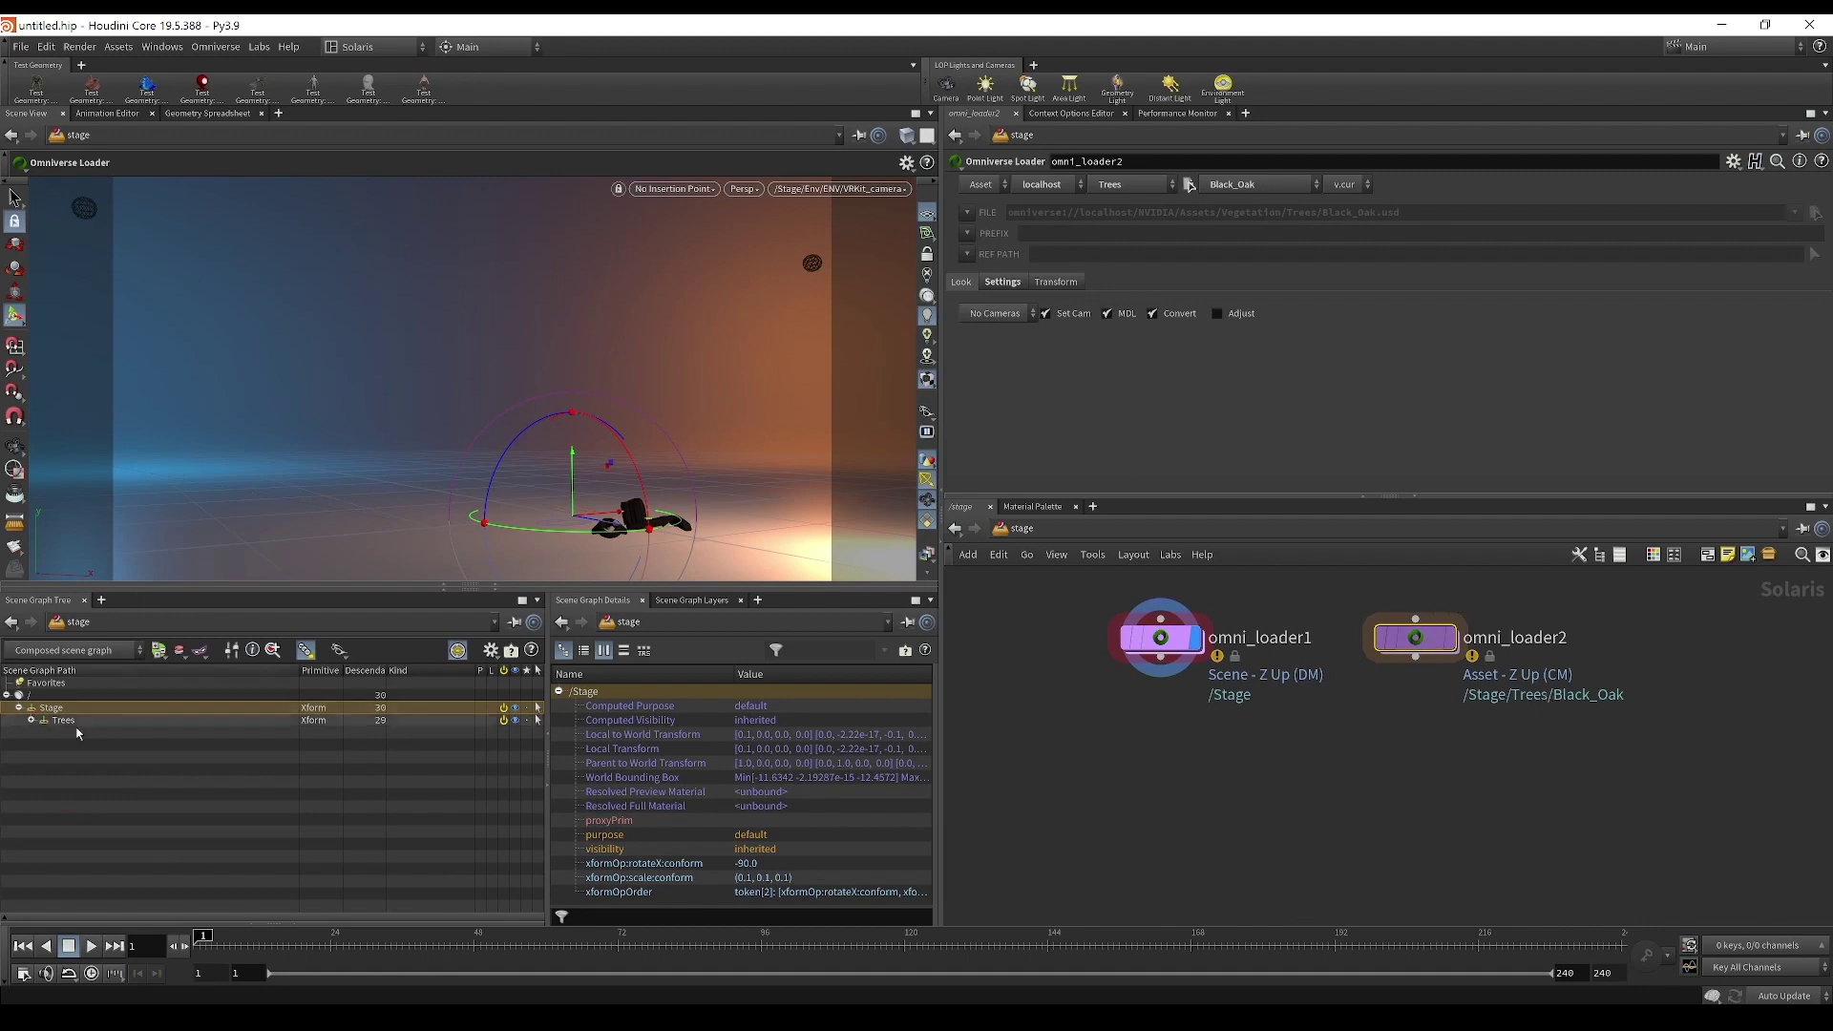
{"action": "left_click", "coordinate": [33, 722]}
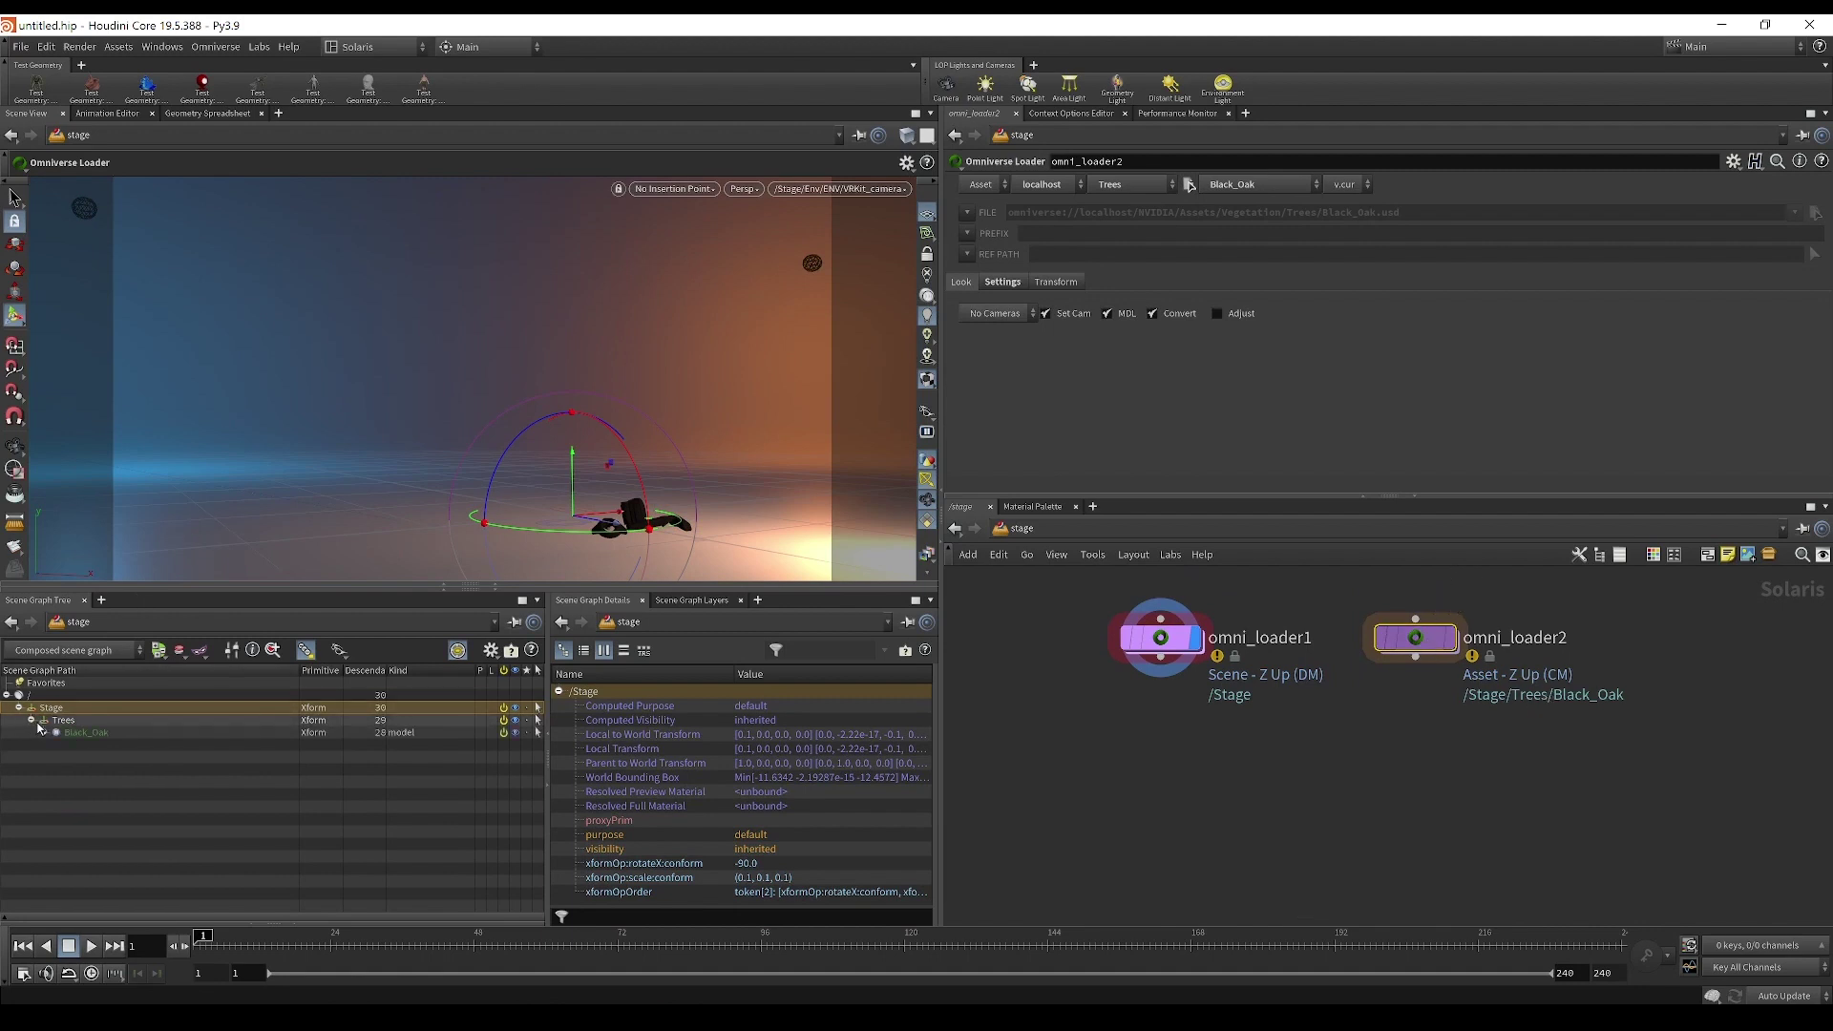
{"action": "left_click", "coordinate": [91, 732]}
{"action": "left_click", "coordinate": [324, 709]}
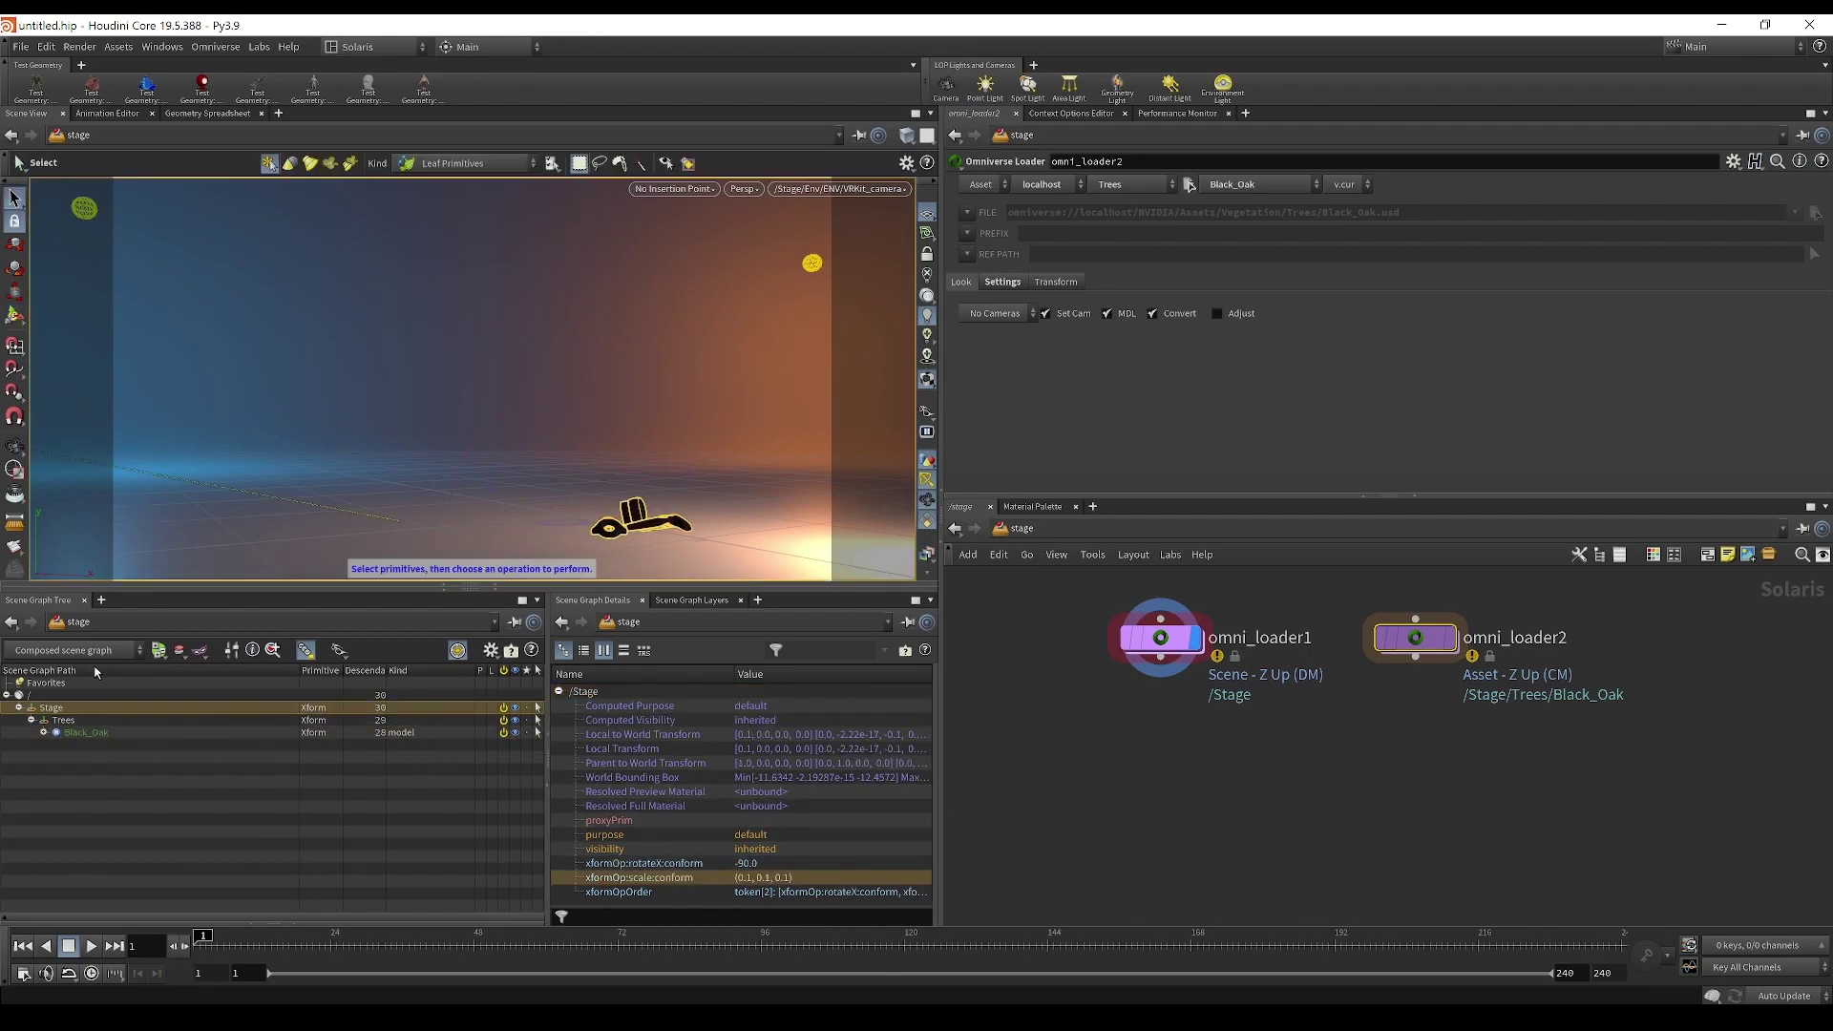
{"action": "left_click", "coordinate": [106, 733]}
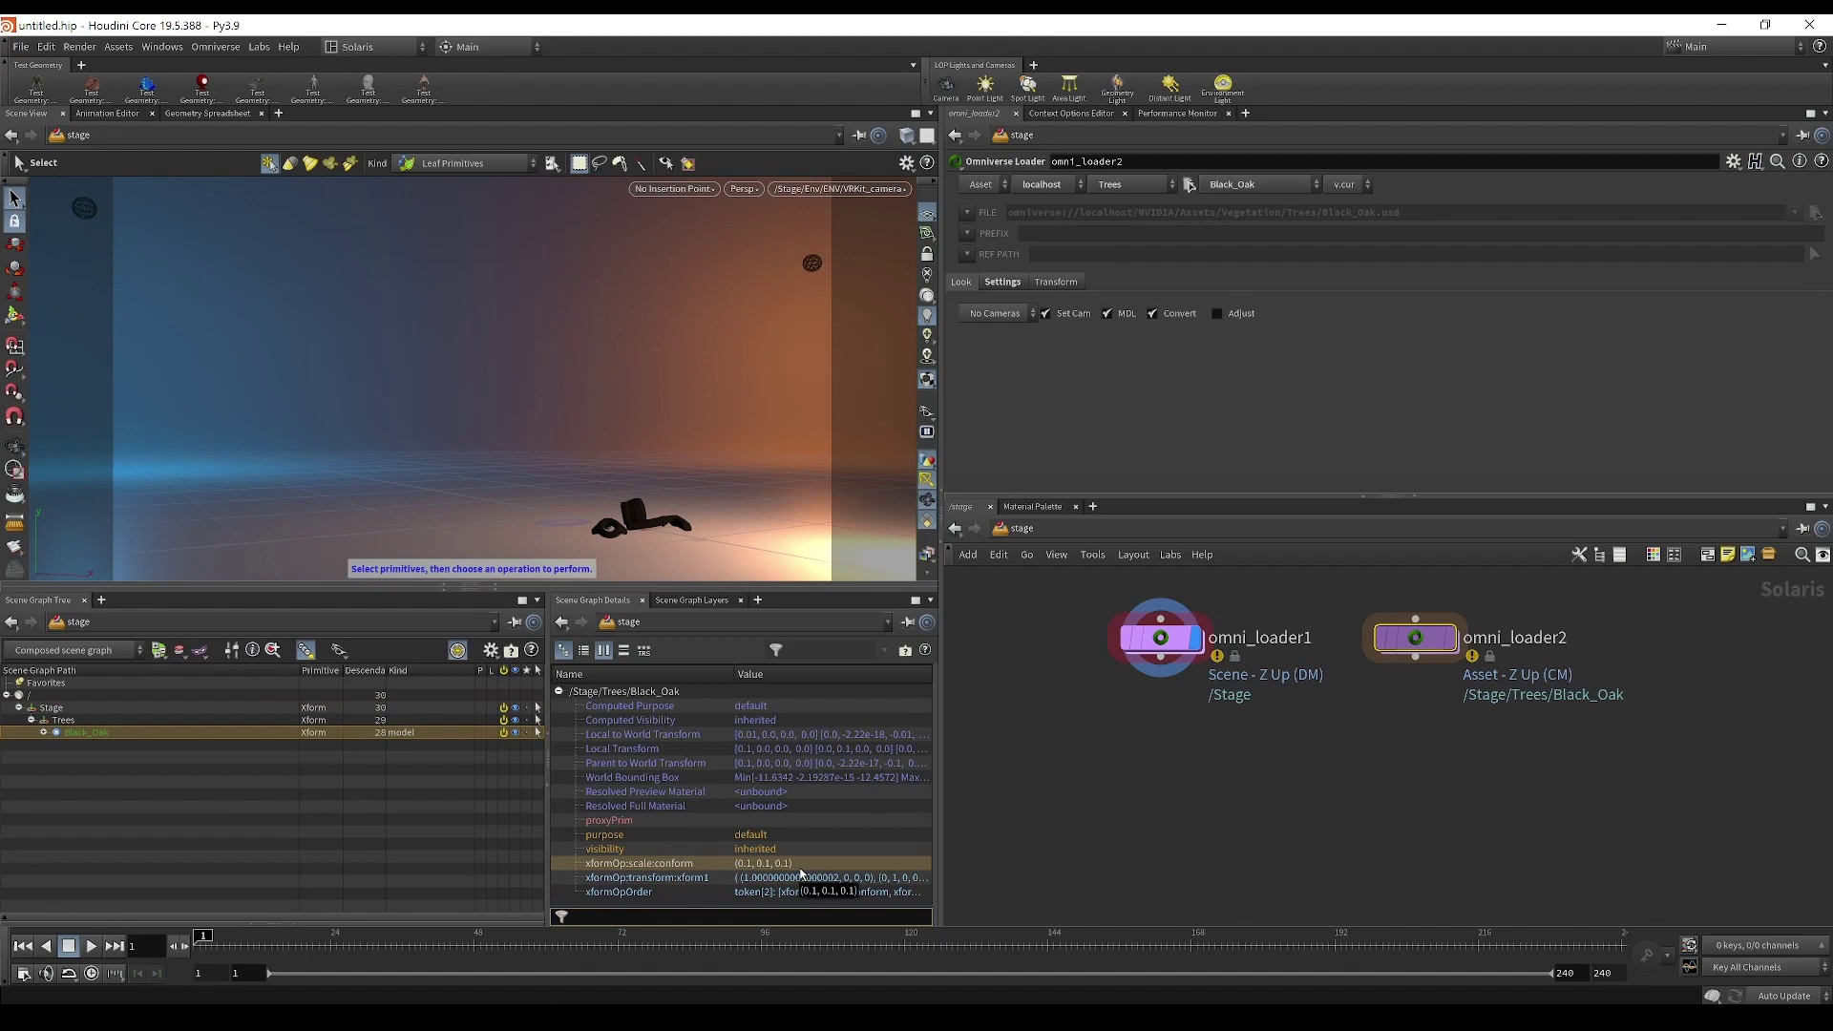
{"action": "left_click", "coordinate": [1173, 643]}
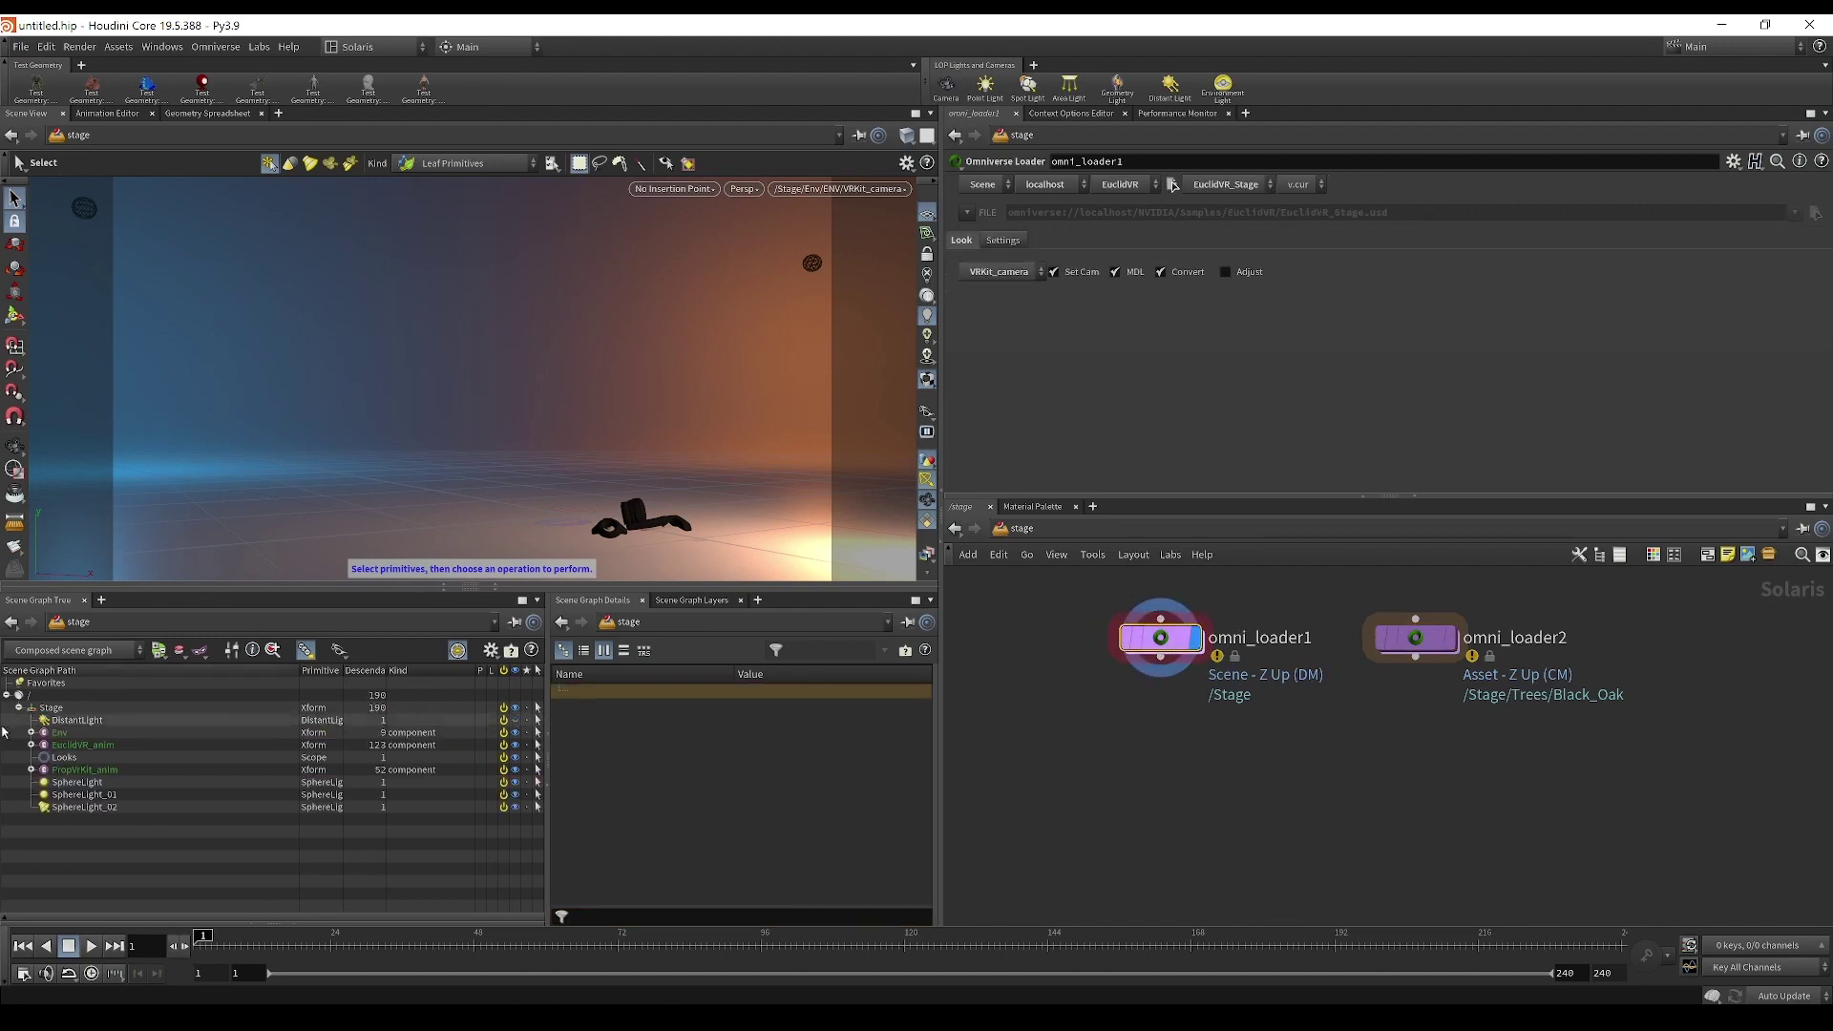
{"action": "left_click", "coordinate": [52, 709]}
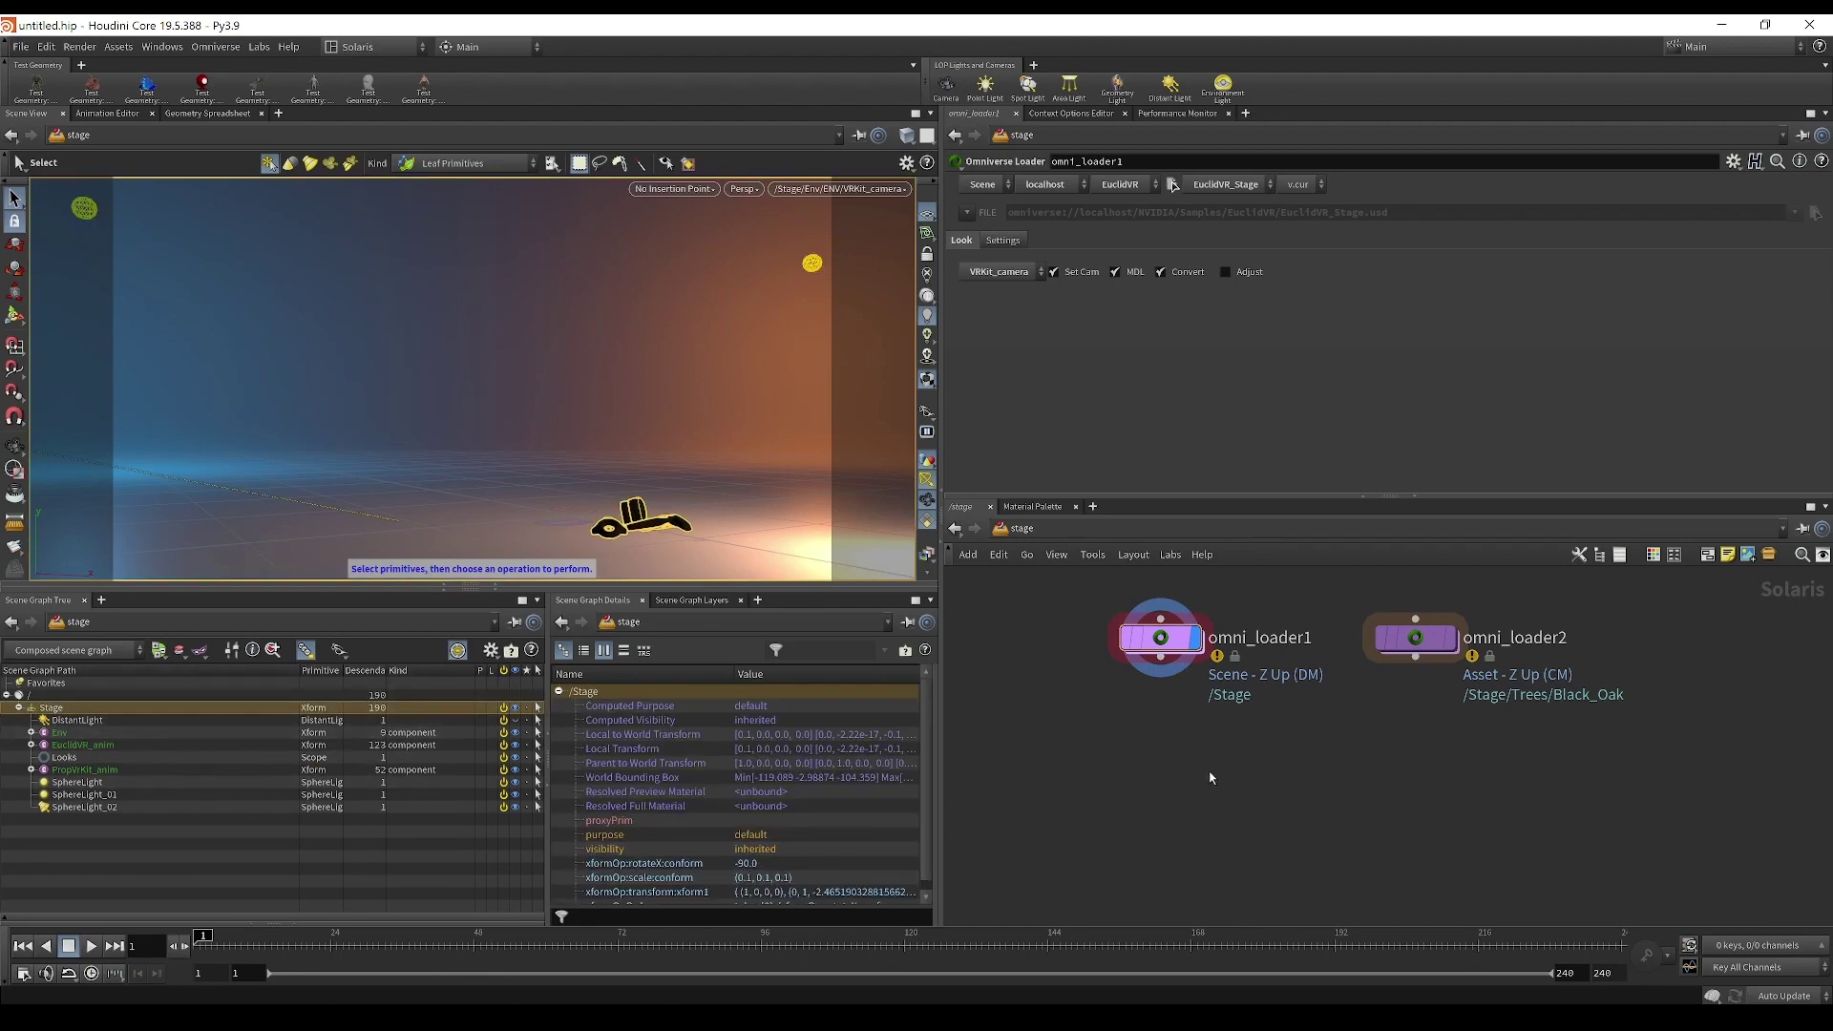
{"action": "key", "text": "Tab"}
{"action": "type", "text": "merg"}
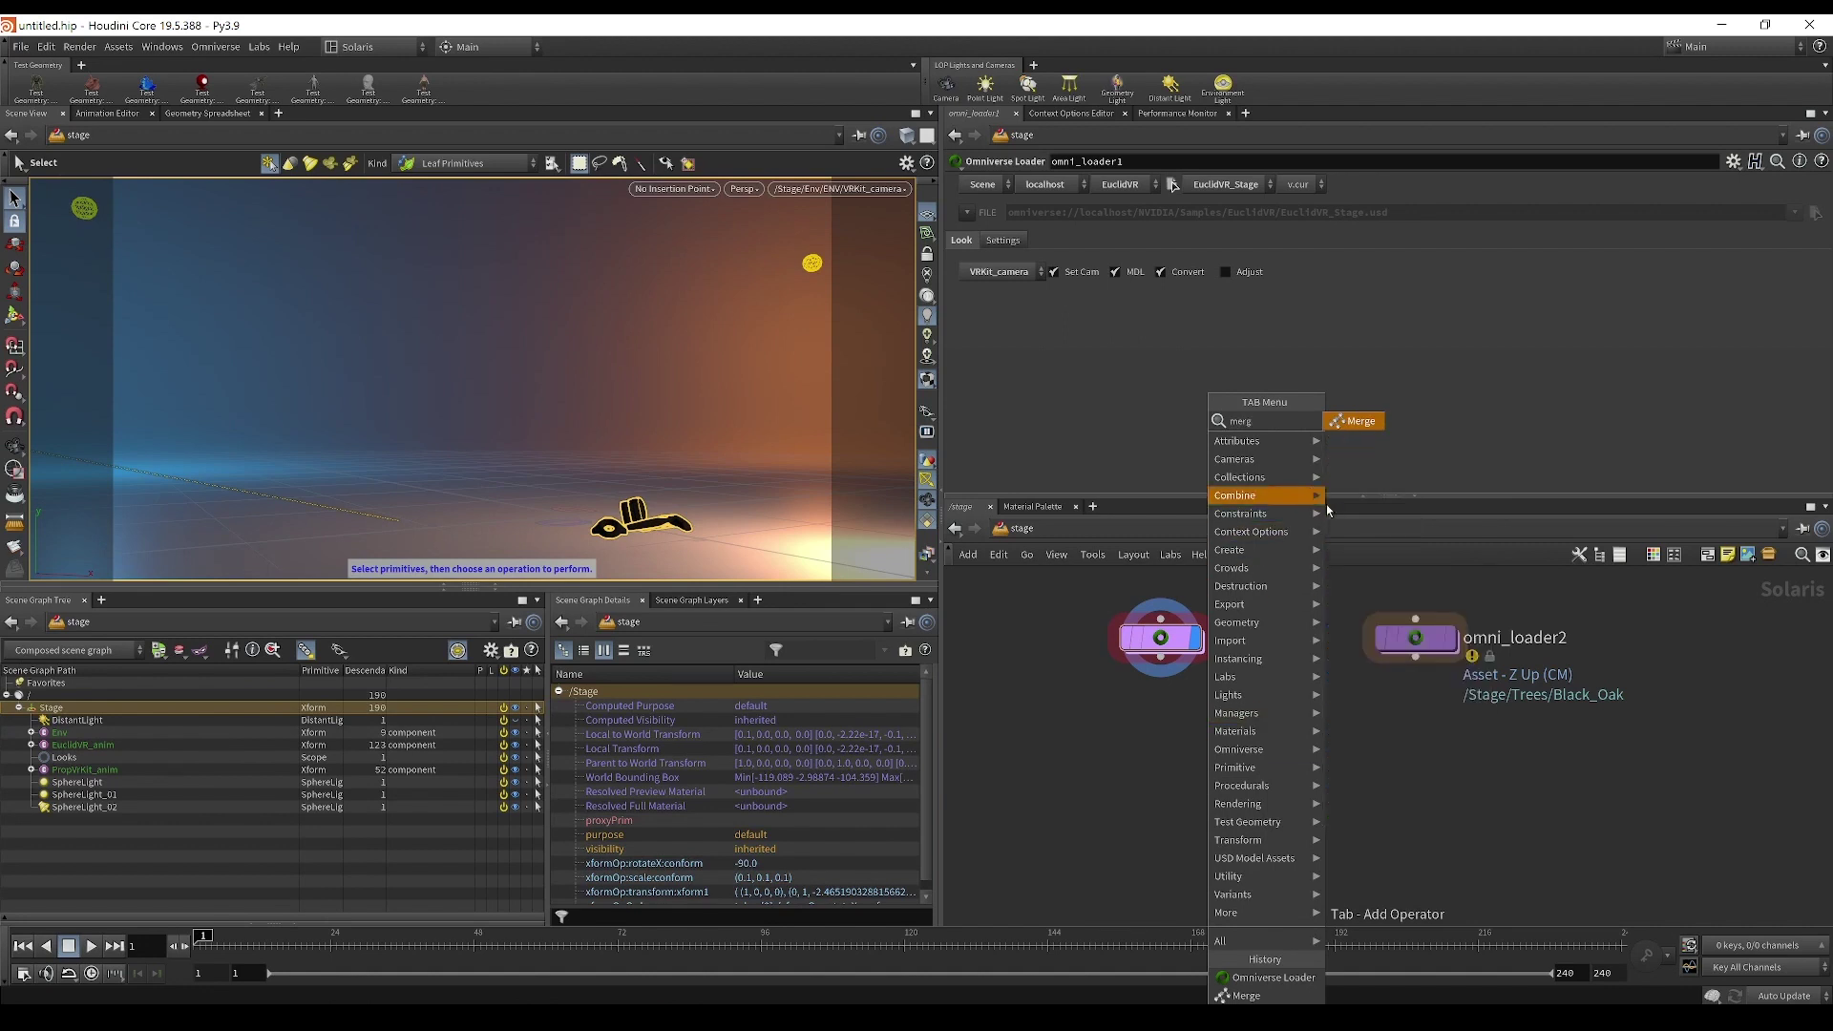
Step: Place a Merge node and wire omni_loader1 and omni_loader2 into merge1, then inspect Black_Oak
{"action": "left_click", "coordinate": [1368, 432]}
{"action": "left_click", "coordinate": [1255, 788]}
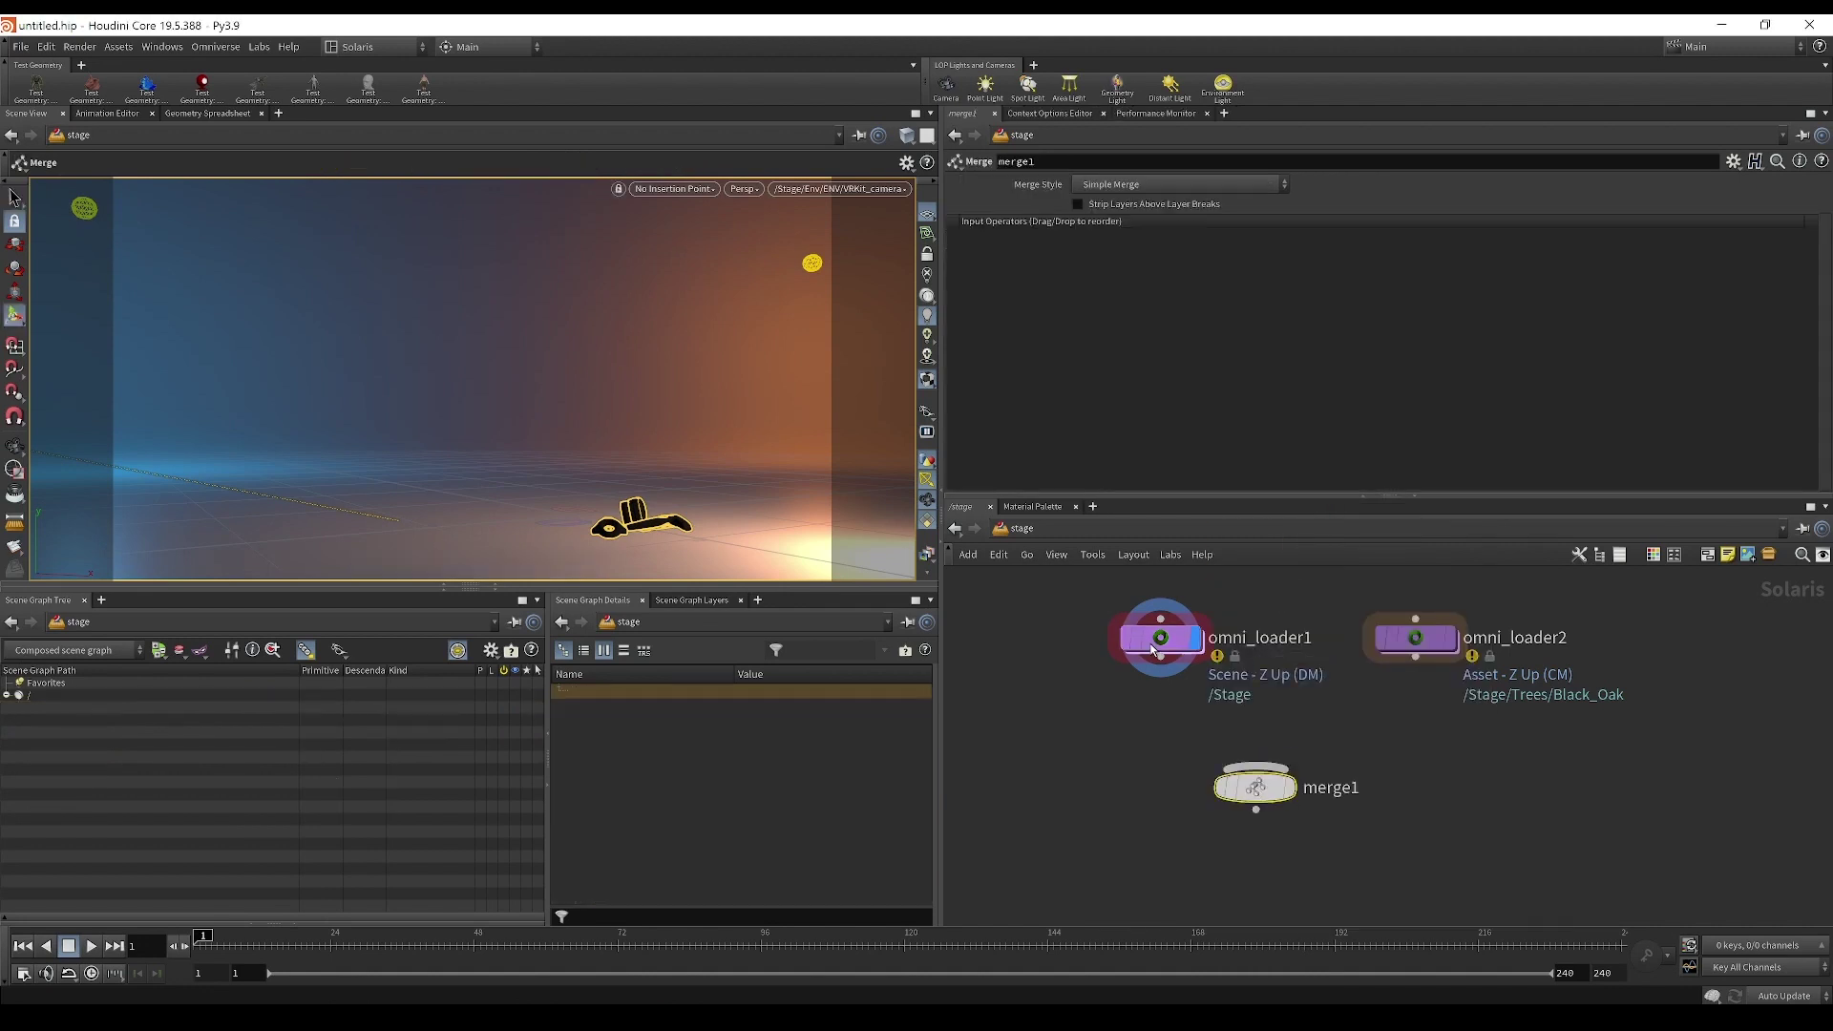
{"action": "left_click_drag", "start_coordinate": [1158, 657], "coordinate": [1256, 766]}
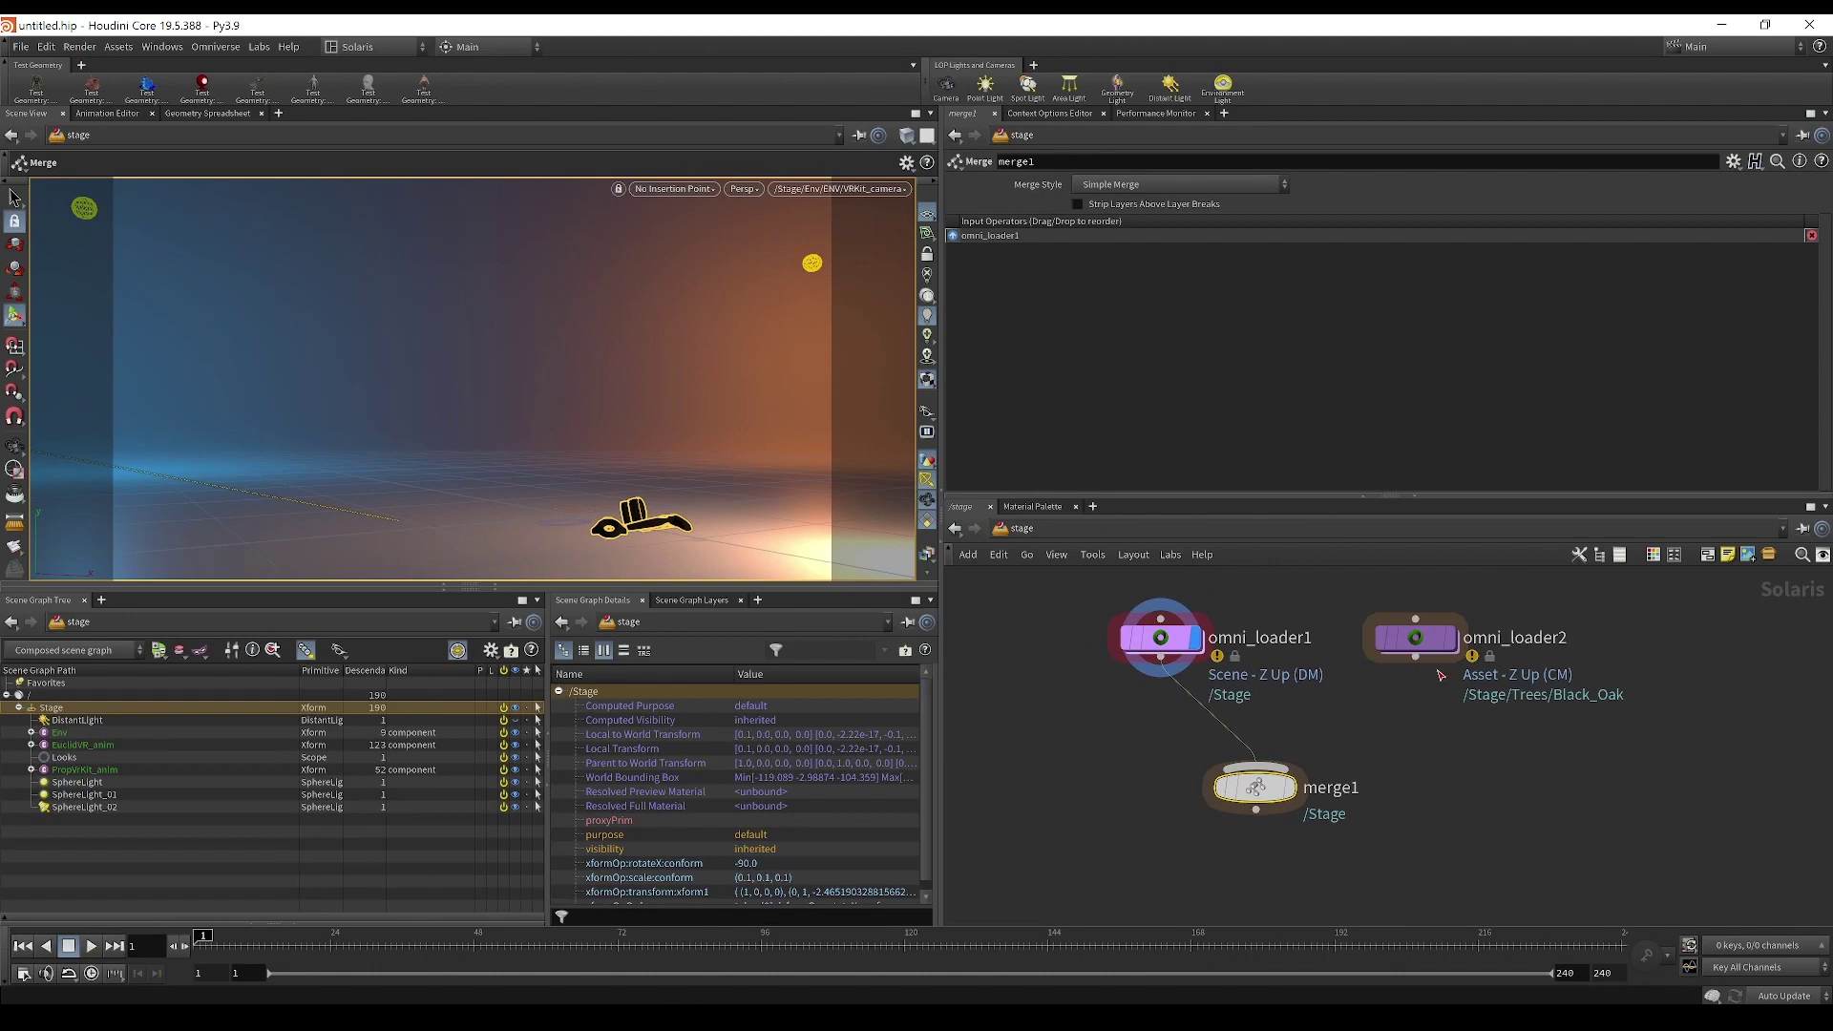
{"action": "left_click_drag", "start_coordinate": [1417, 659], "coordinate": [1256, 768]}
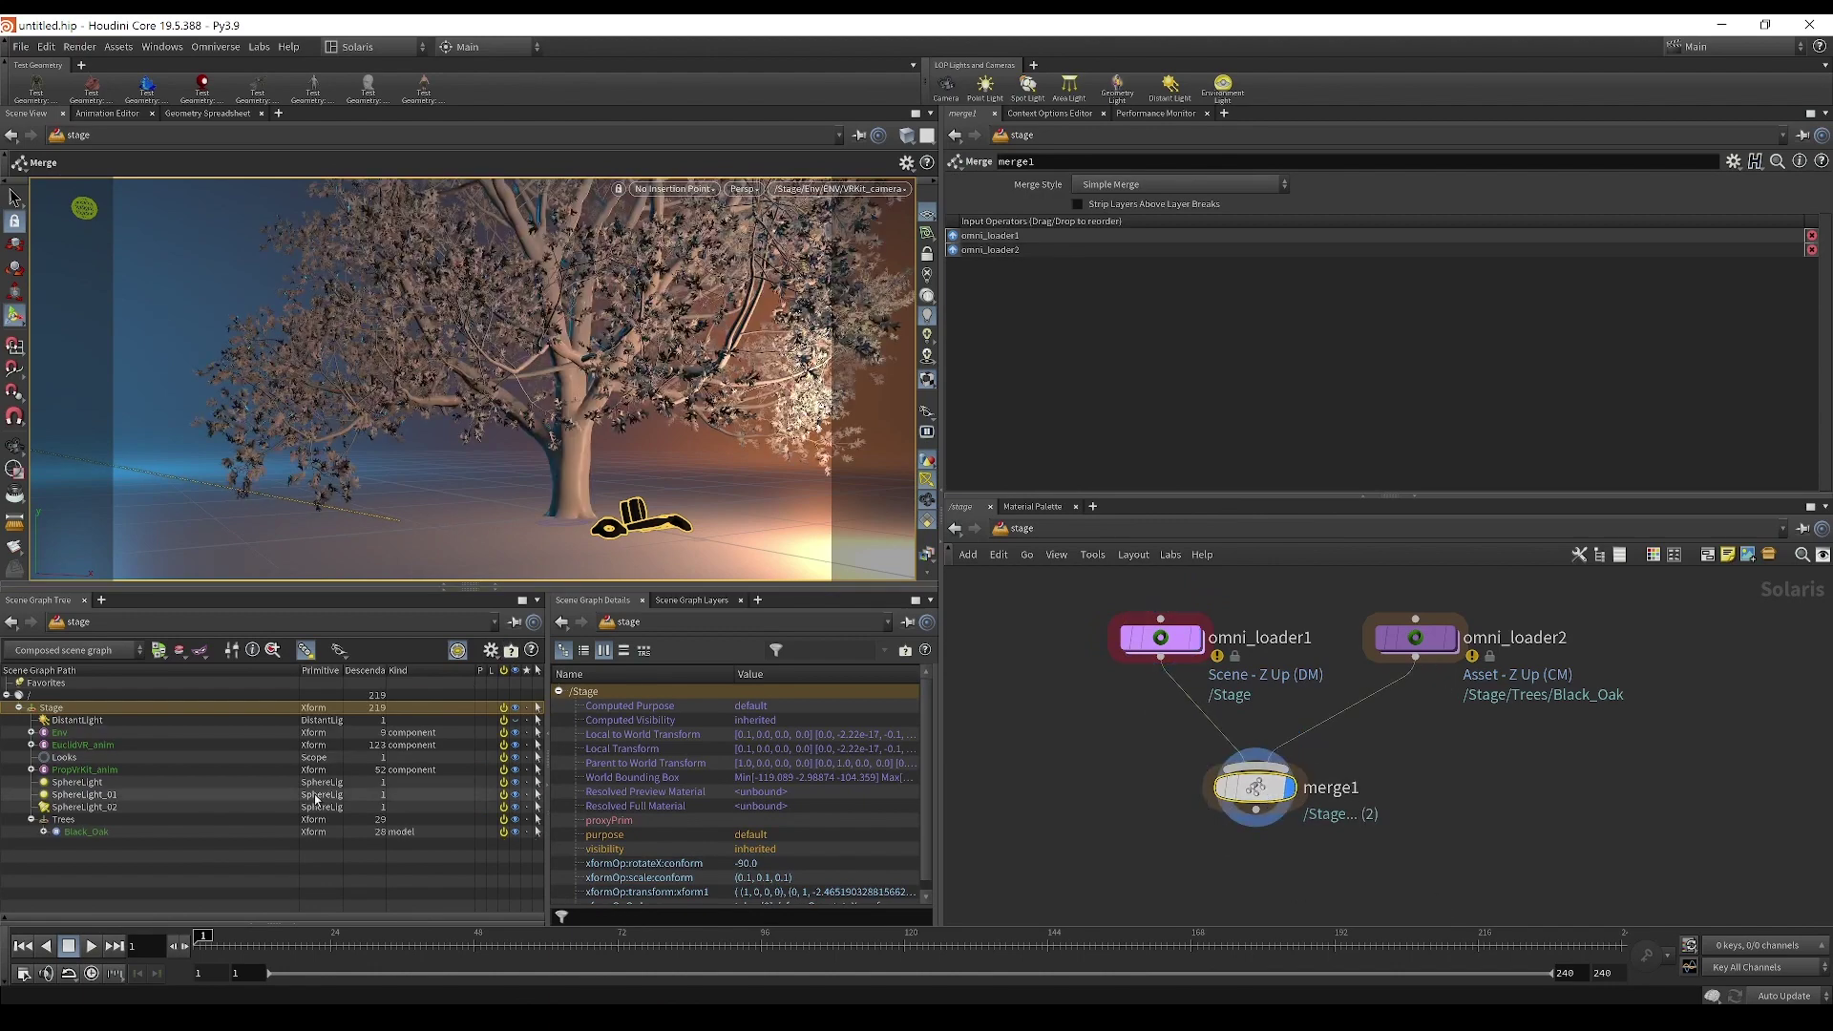
{"action": "left_click", "coordinate": [68, 831]}
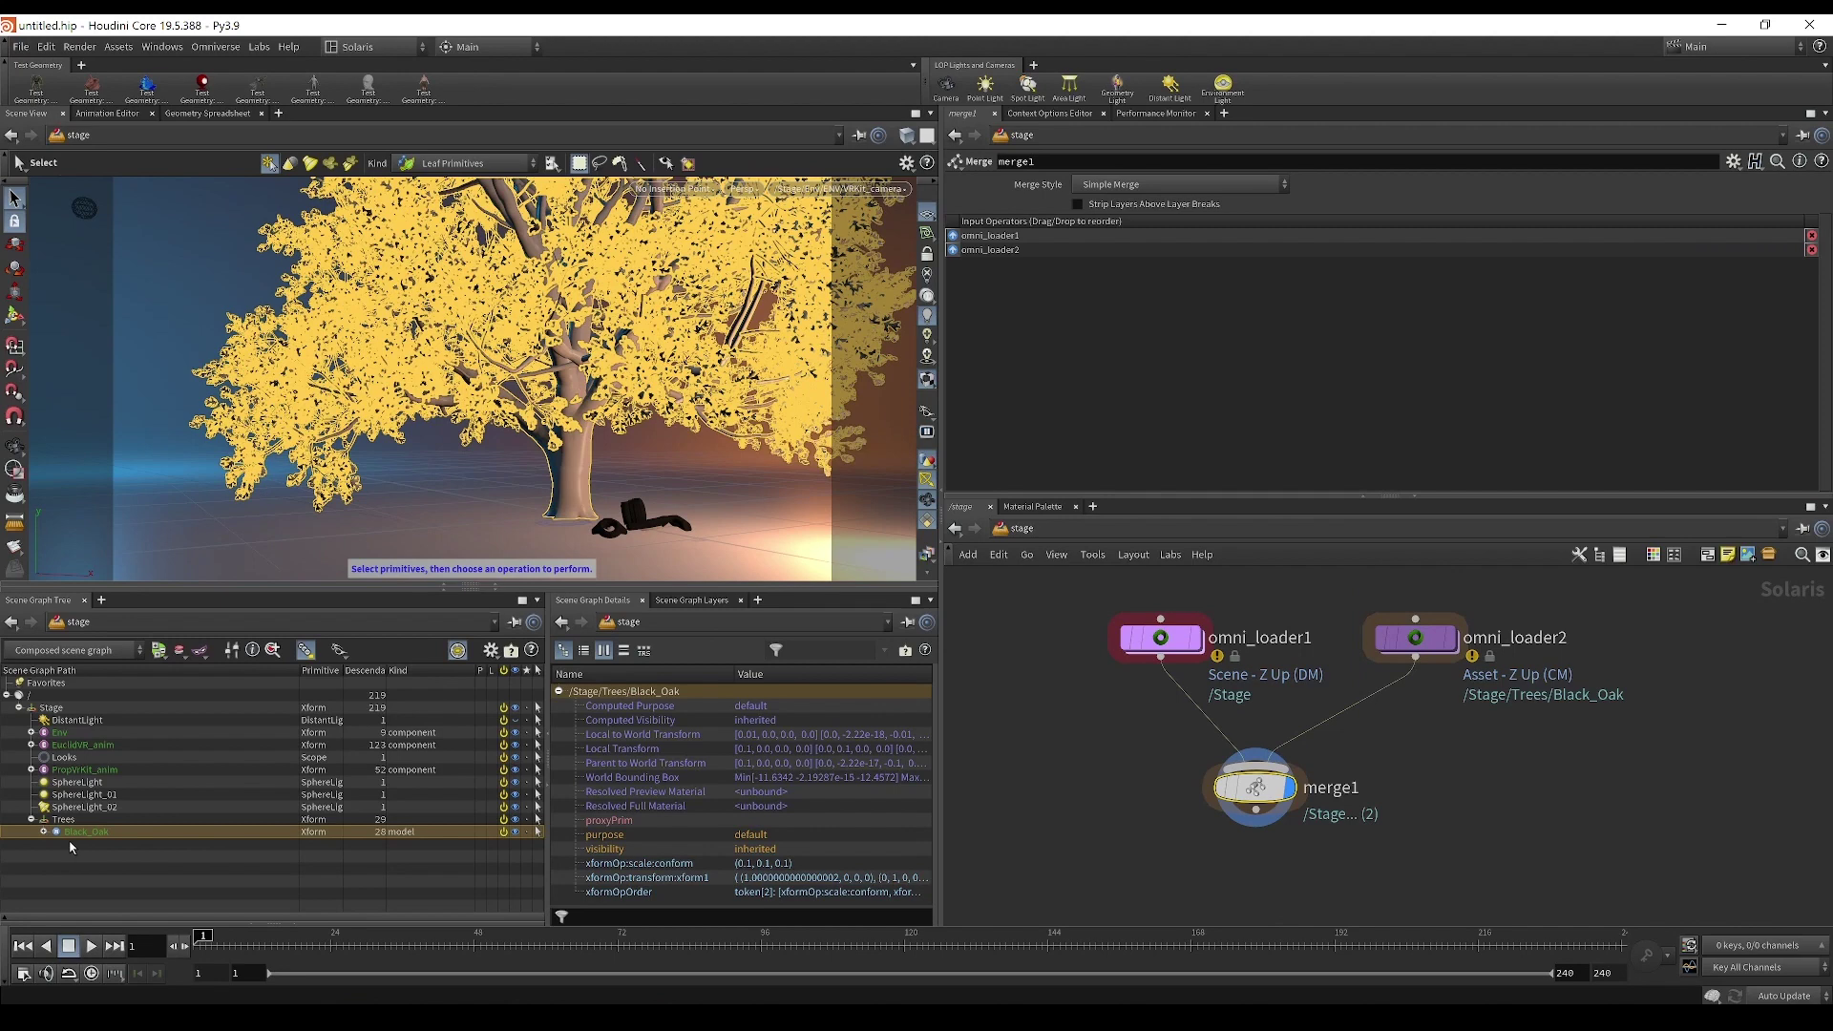
{"action": "left_click", "coordinate": [1191, 616]}
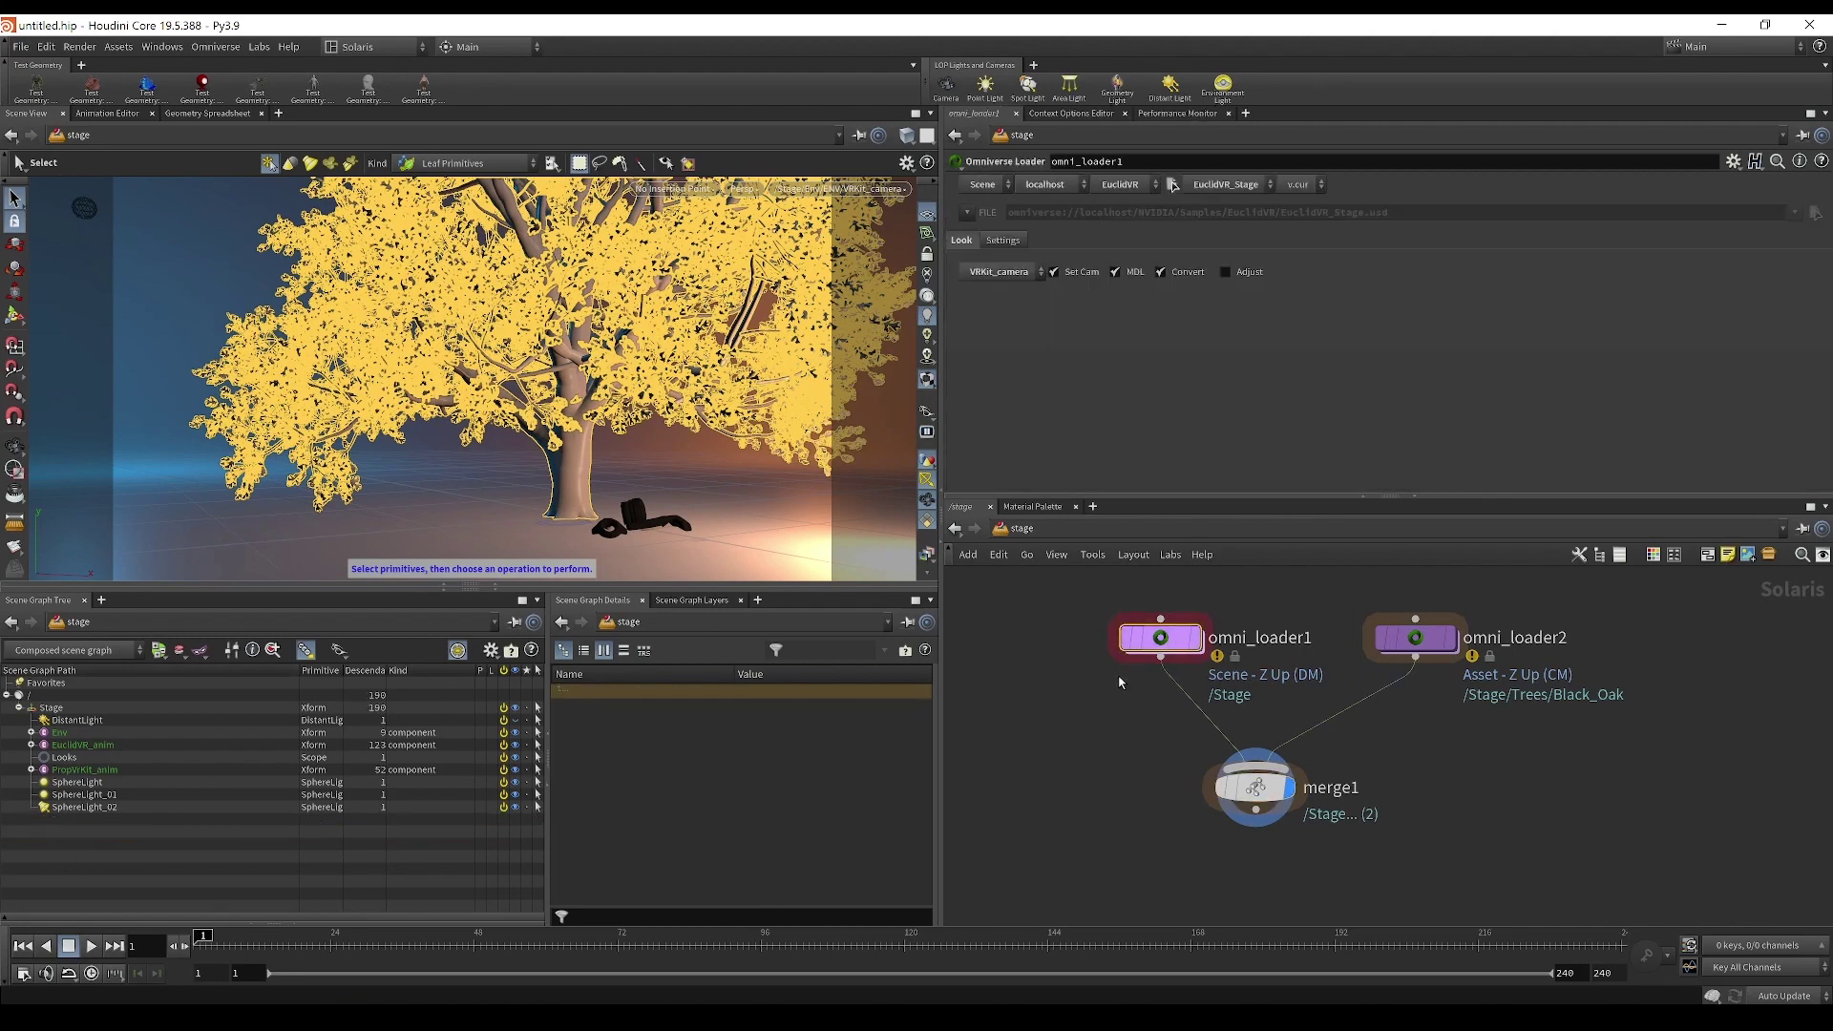
Step: Switch omni_loader1's mode from Scene back to Asset and collapse the EuclidVR branch
{"action": "left_click", "coordinate": [993, 190]}
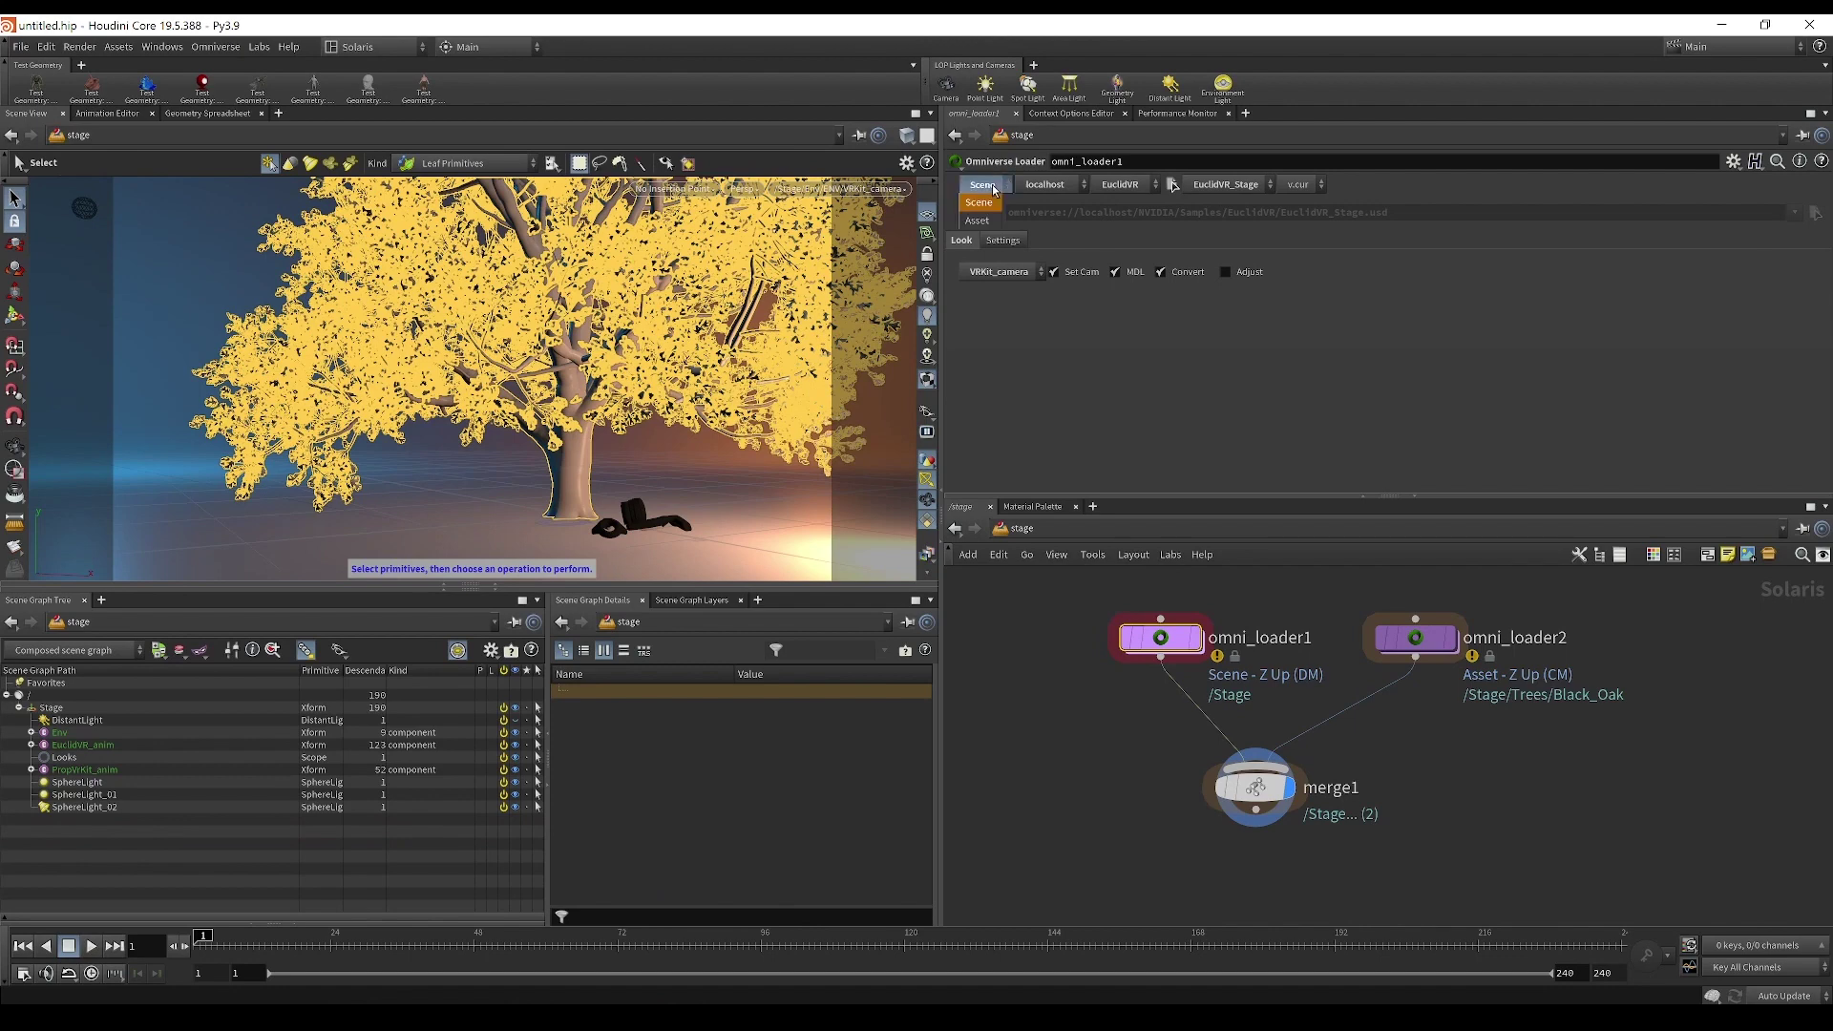
{"action": "left_click", "coordinate": [987, 212]}
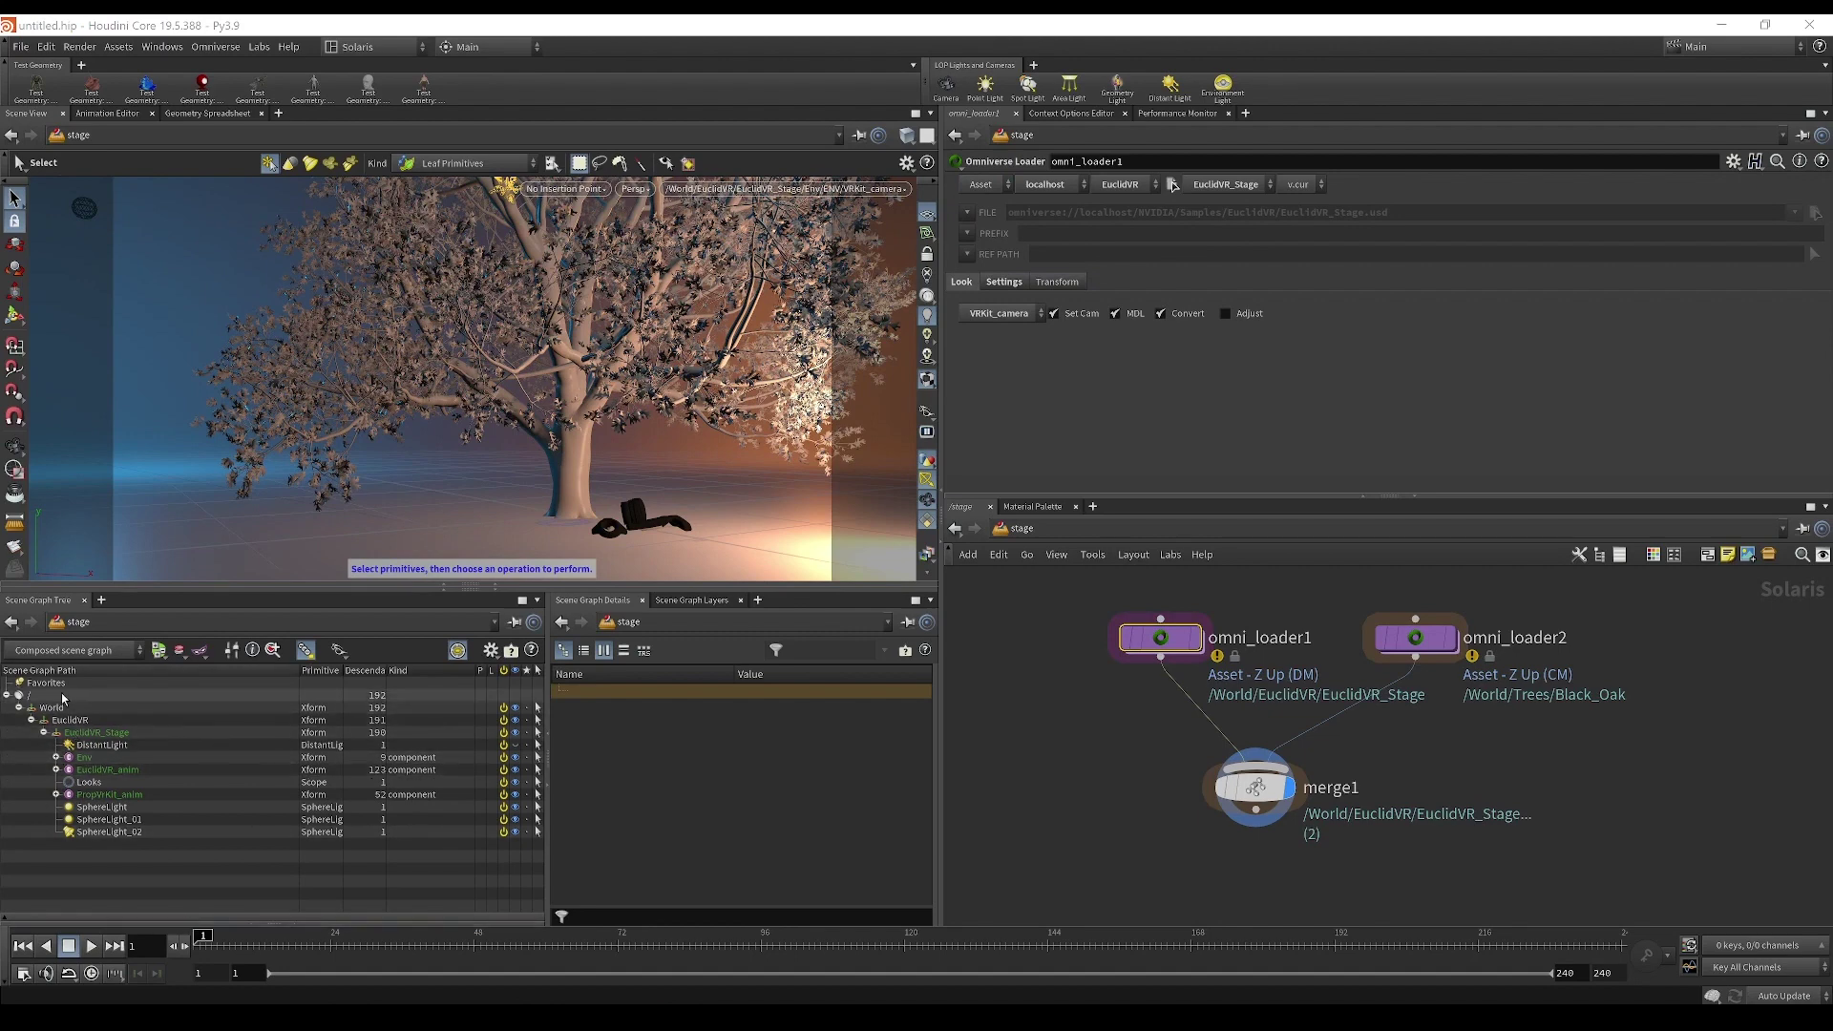
{"action": "left_click", "coordinate": [34, 721]}
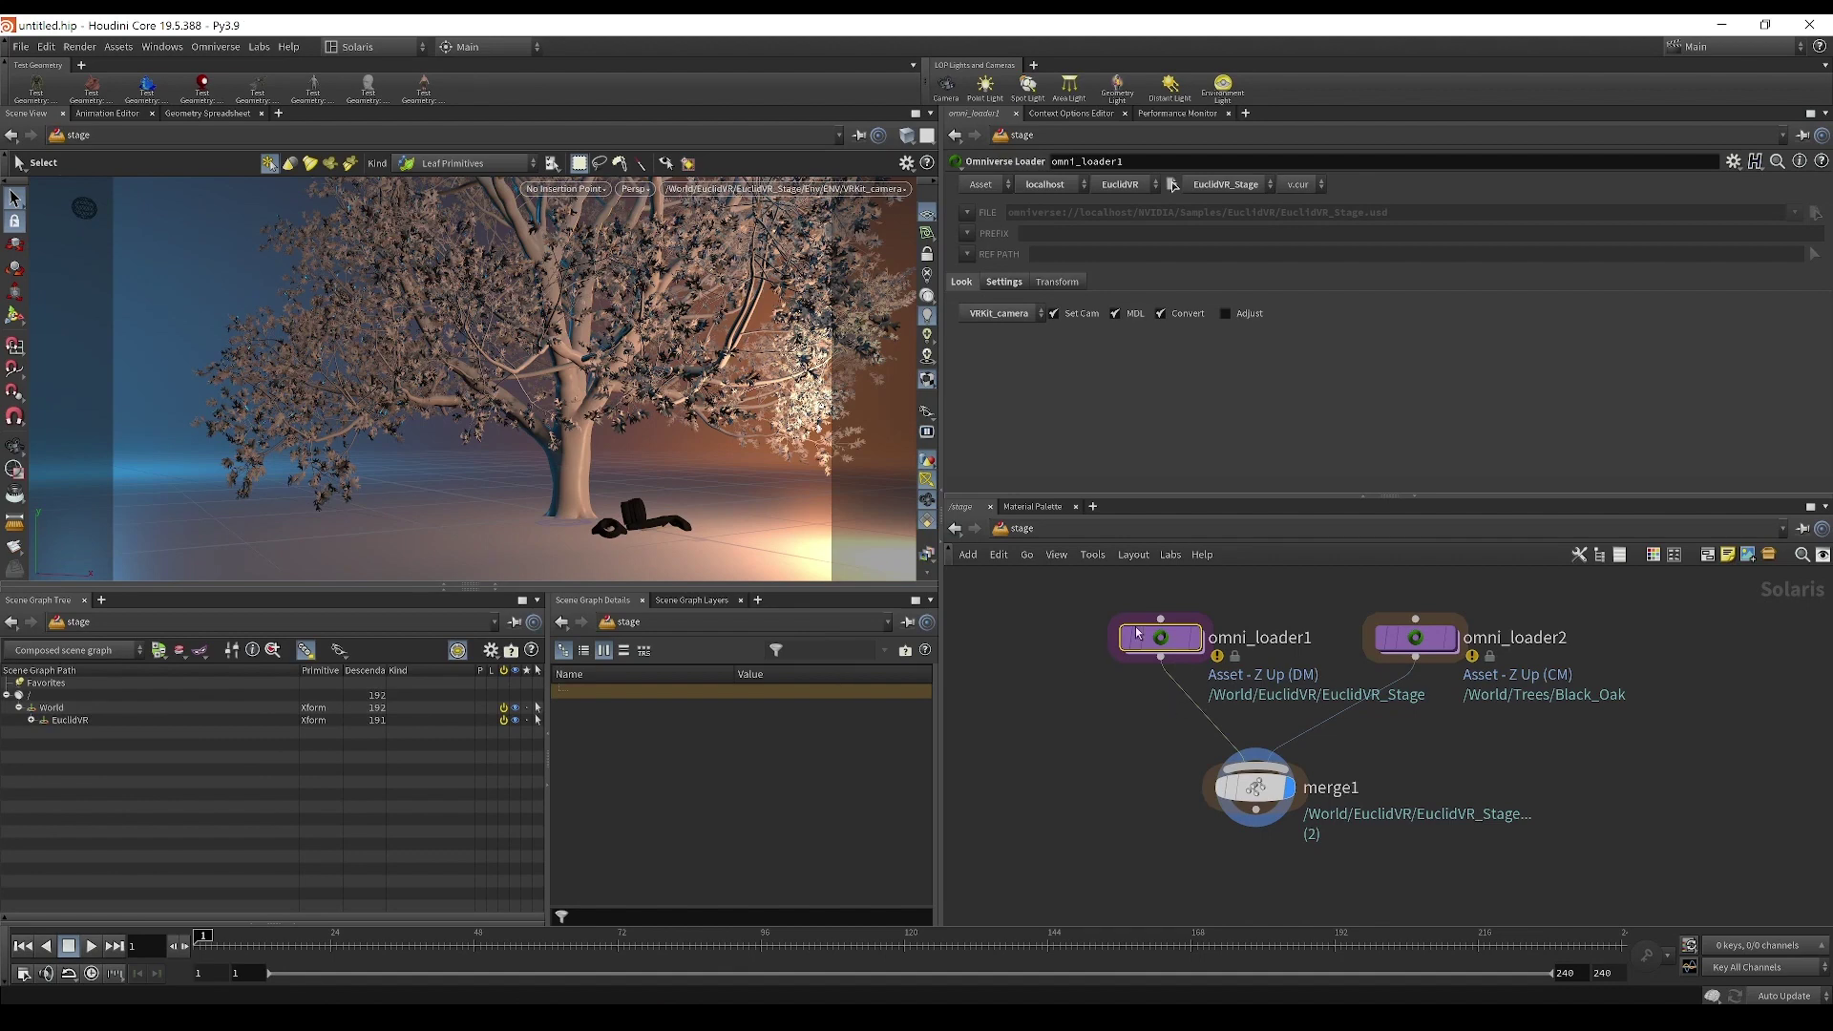
{"action": "mouse_move", "coordinate": [1171, 607]}
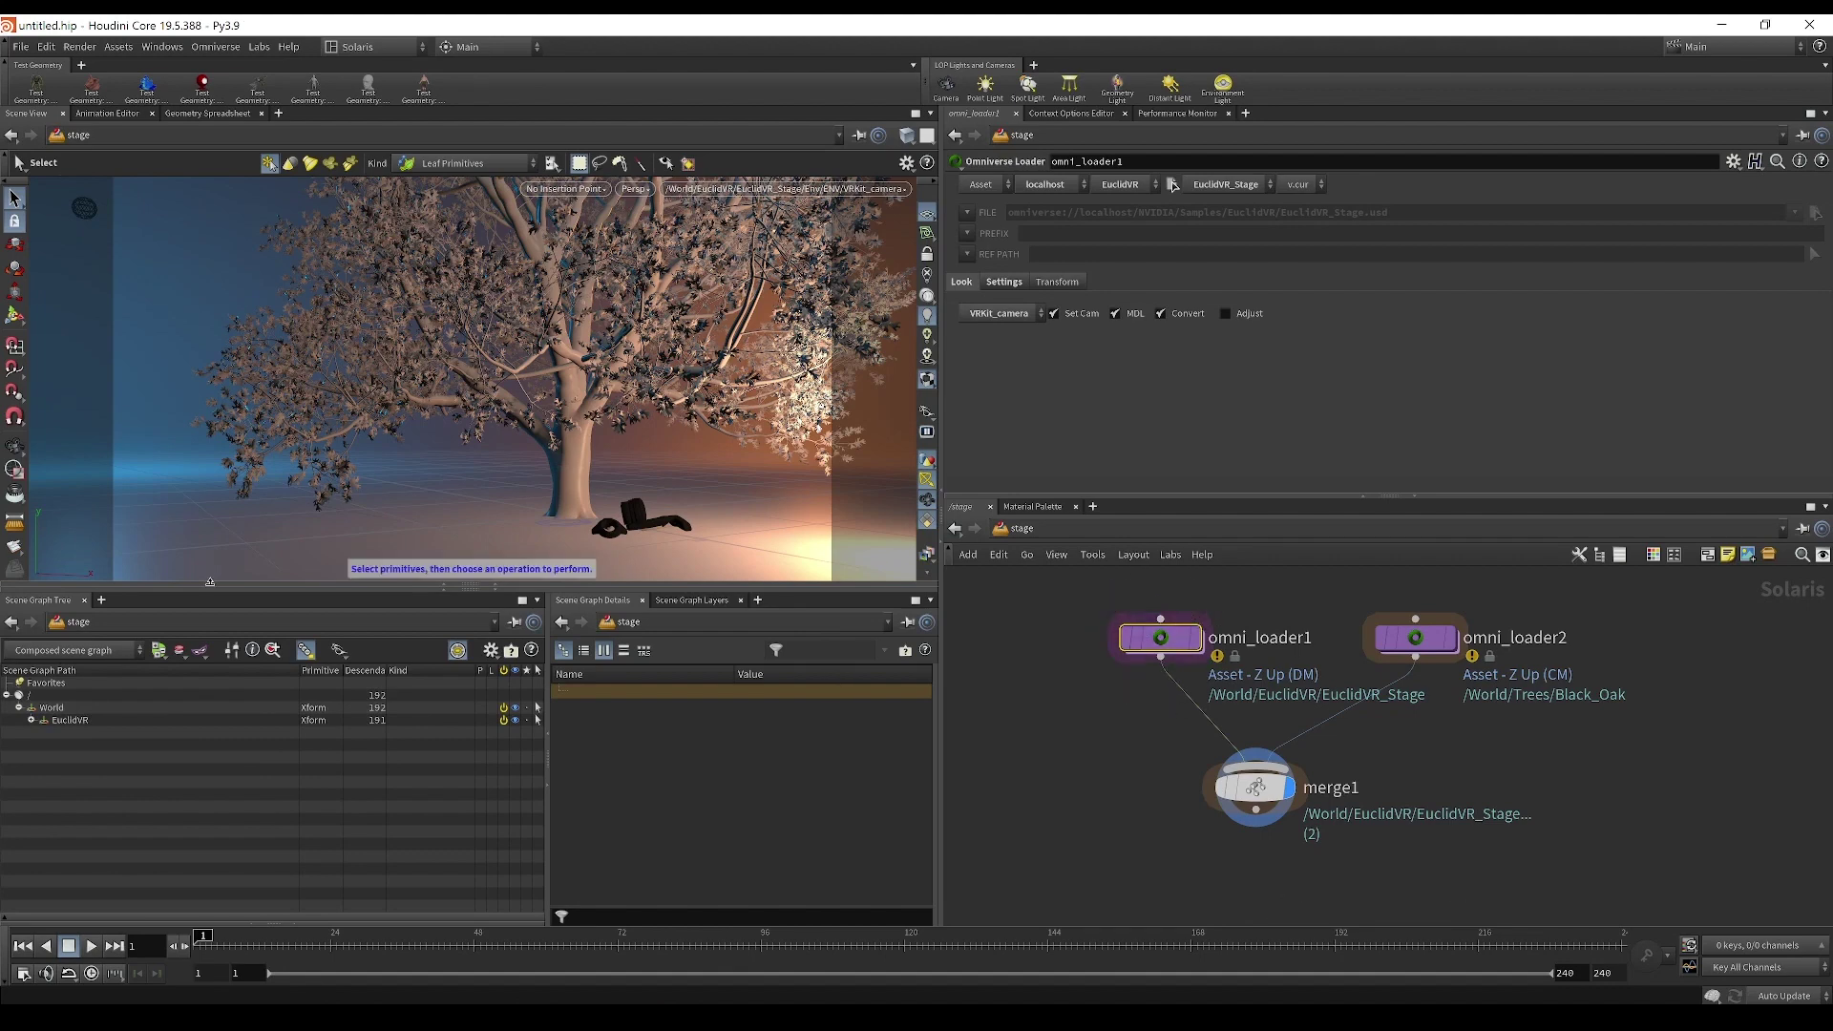
Step: Select merge1 and inspect the World, EuclidVR, EuclidVR_Stage and Black_Oak transforms
{"action": "left_click", "coordinate": [1257, 807]}
{"action": "left_click", "coordinate": [33, 732]}
{"action": "left_click", "coordinate": [31, 720]}
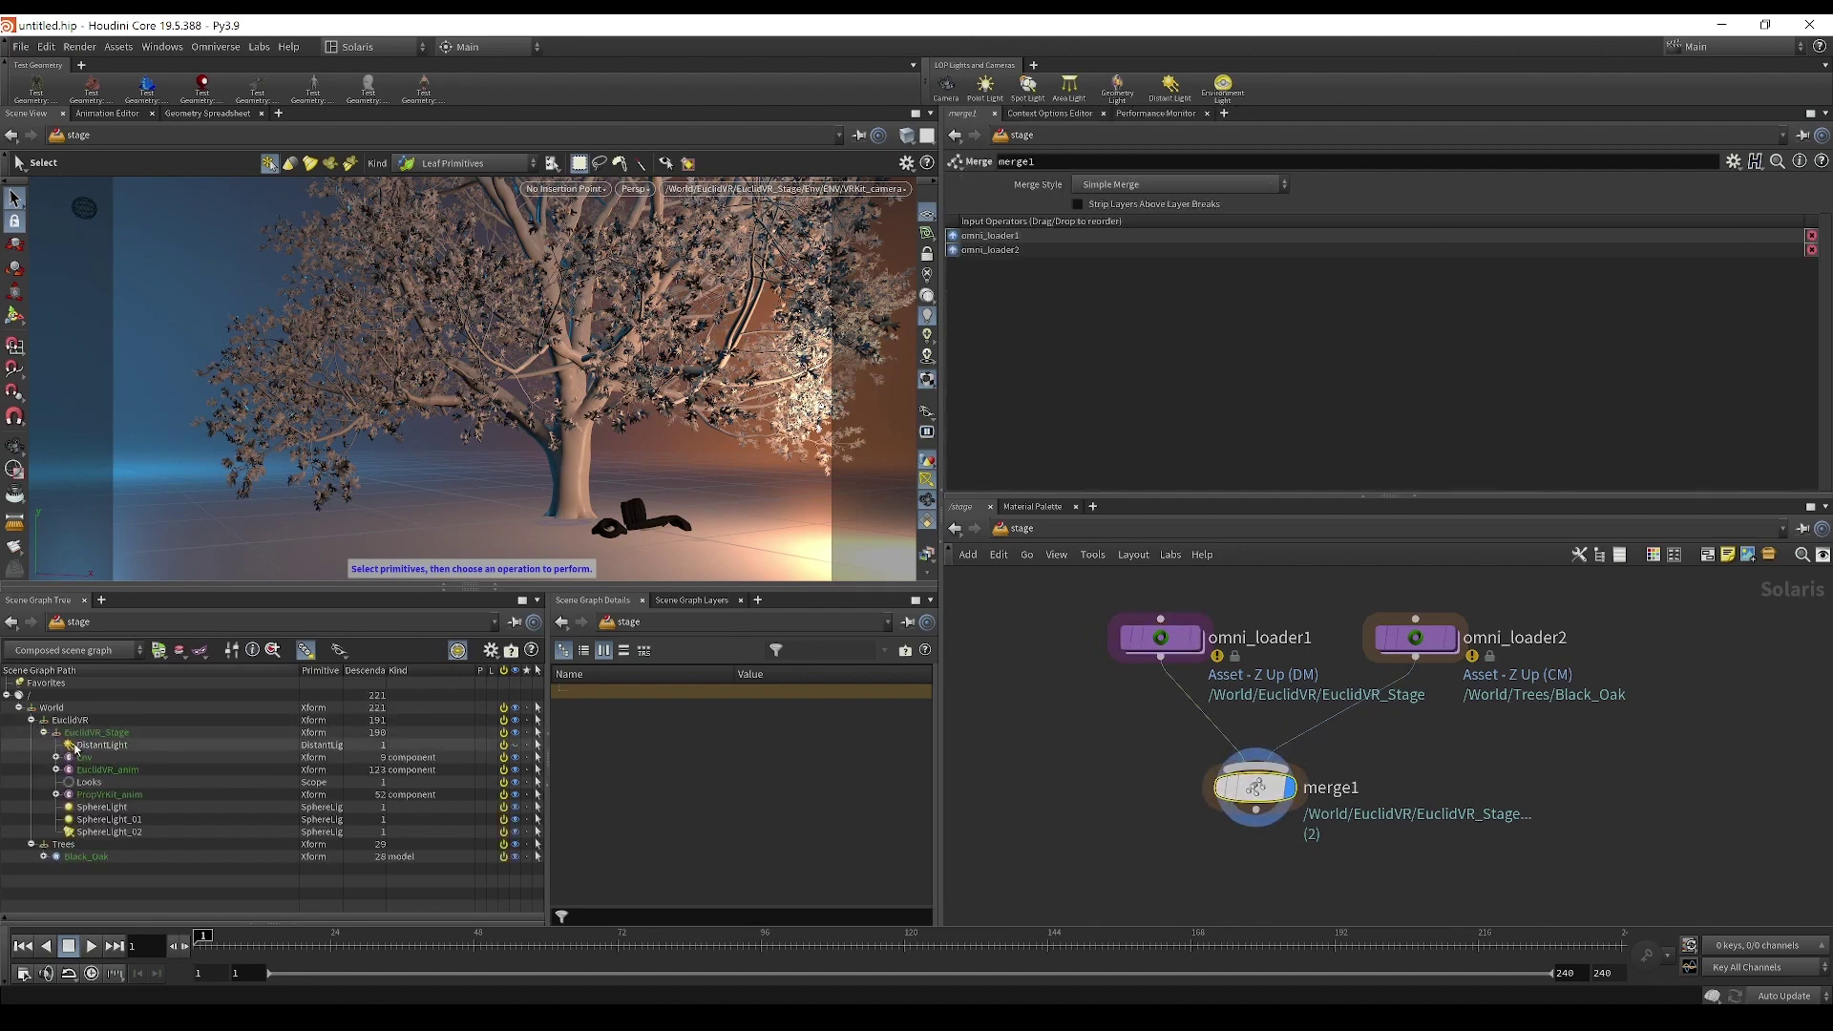
{"action": "left_click", "coordinate": [65, 722]}
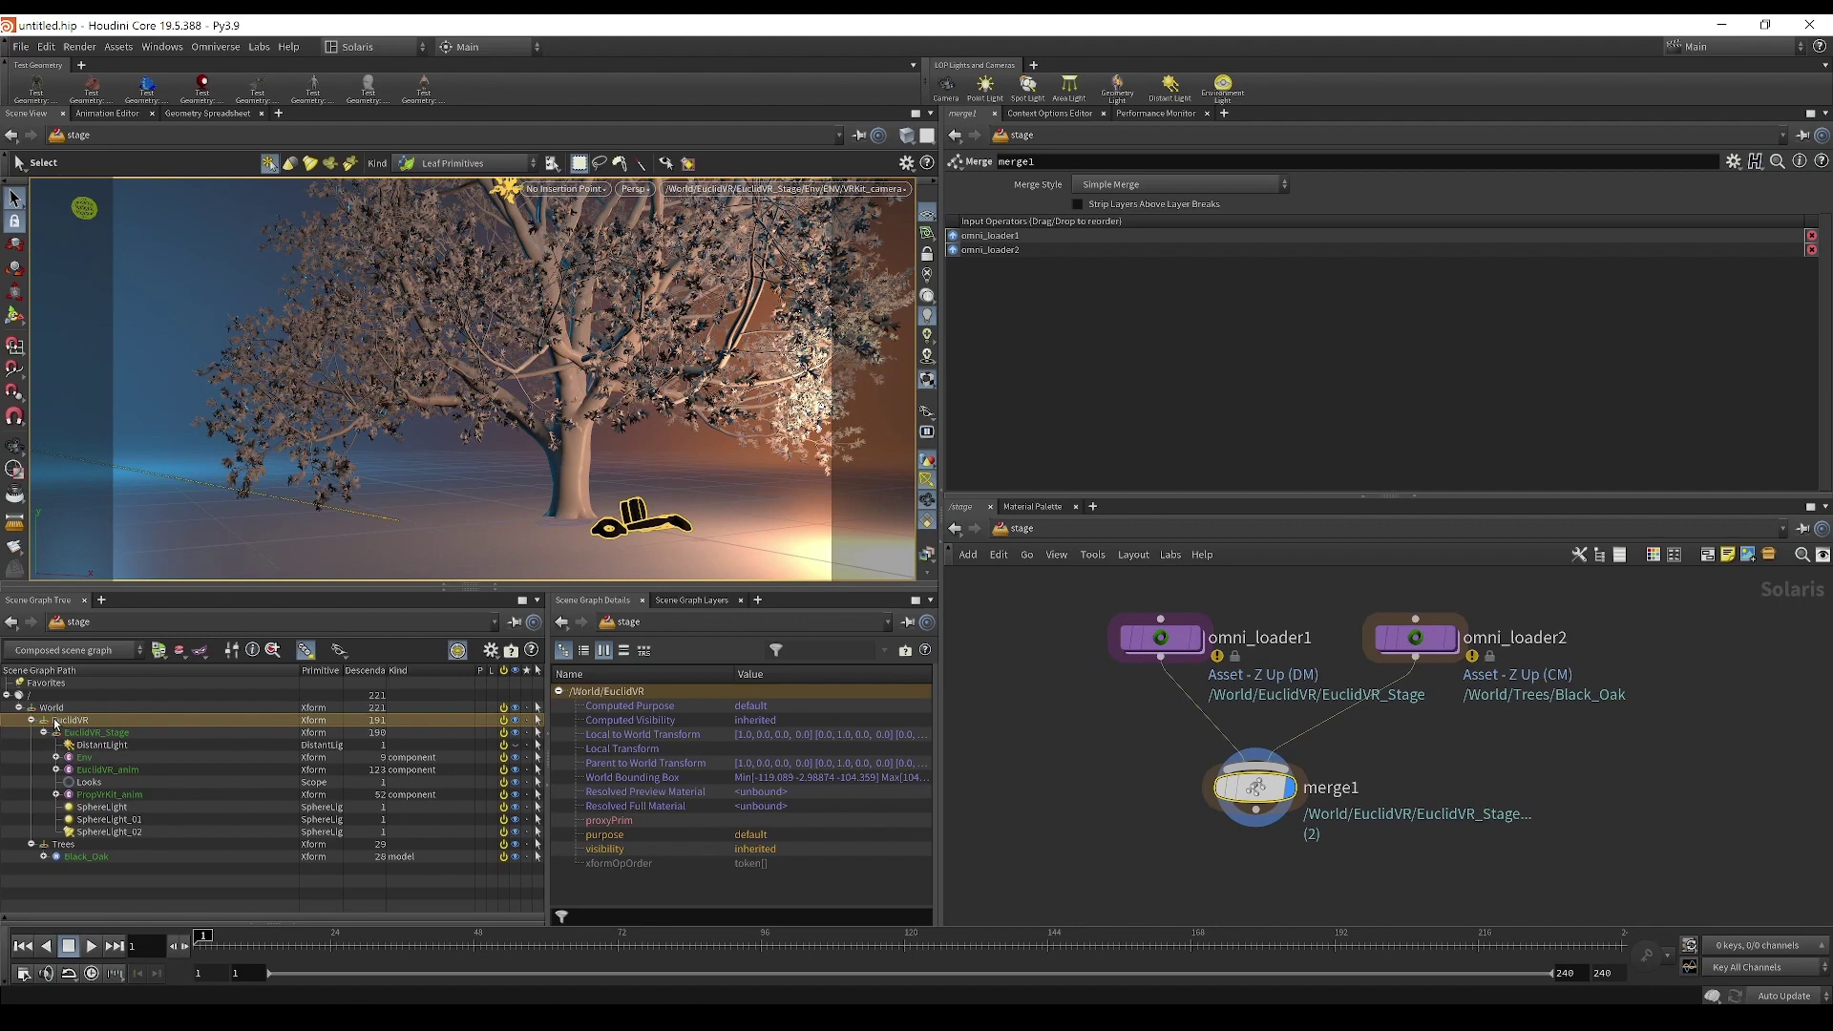
{"action": "left_click", "coordinate": [53, 707]}
{"action": "left_click", "coordinate": [103, 732]}
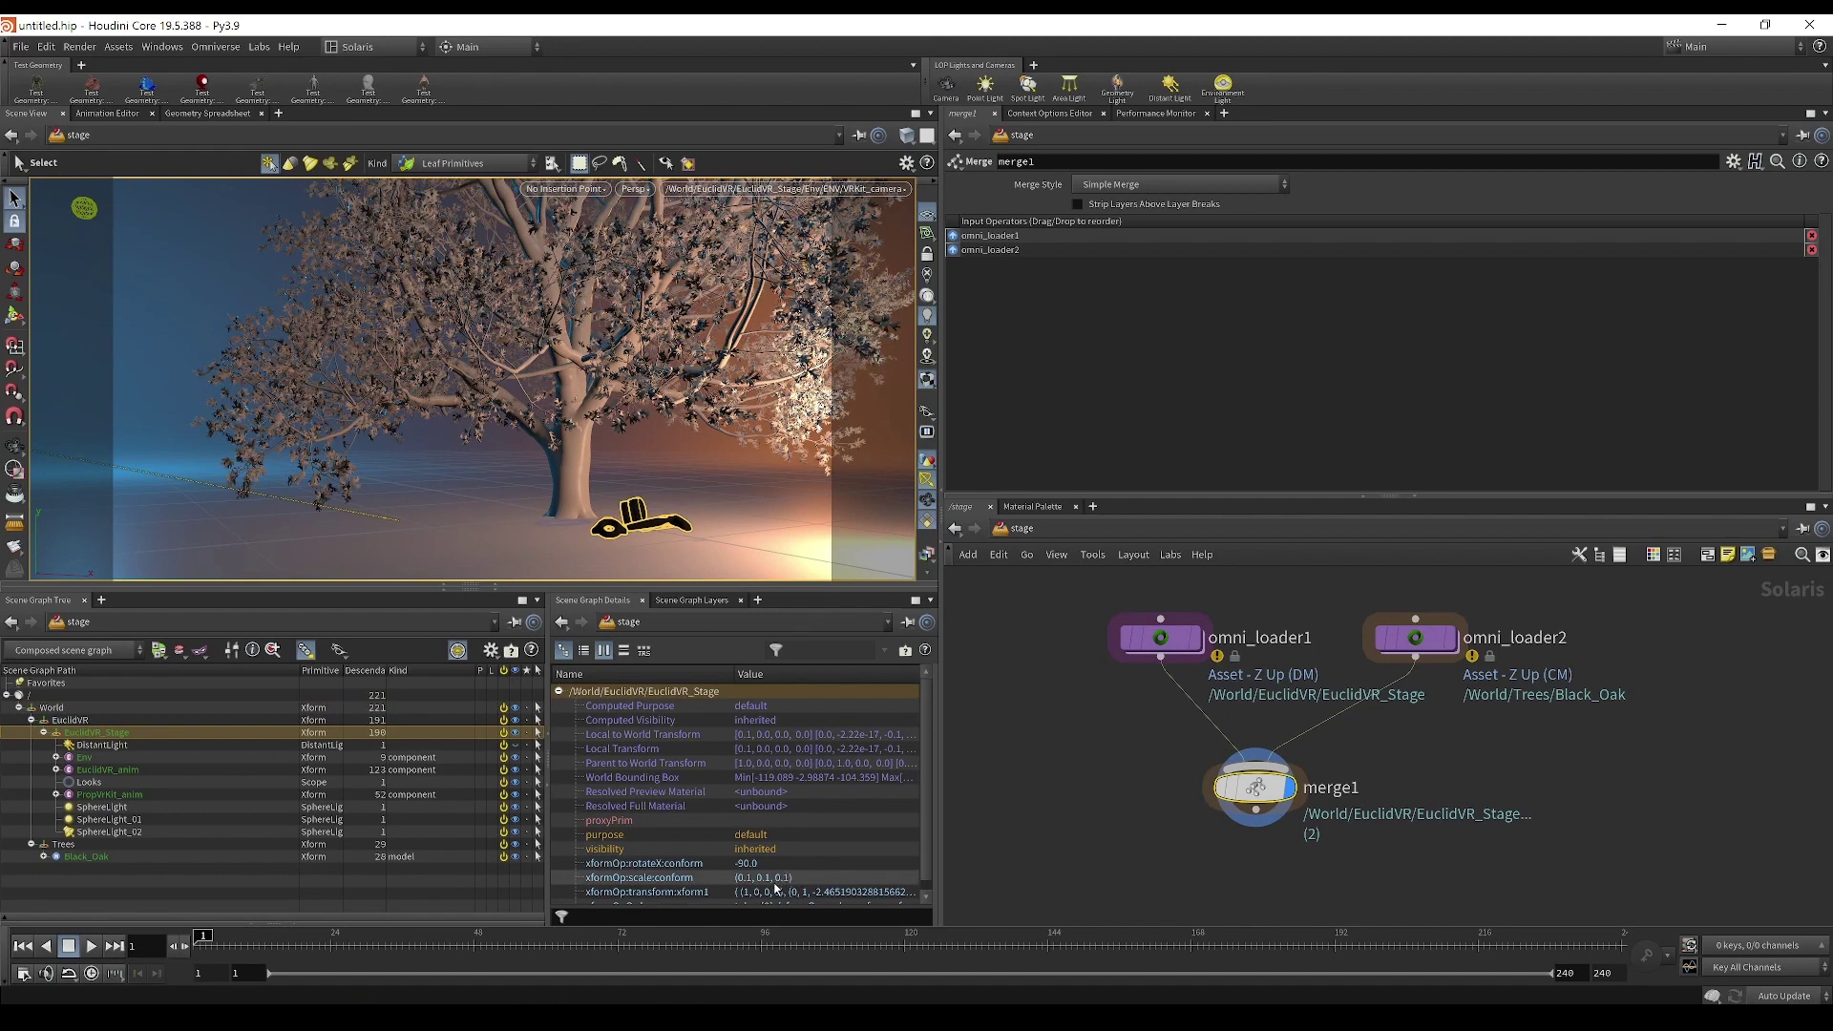
{"action": "left_click", "coordinate": [86, 856]}
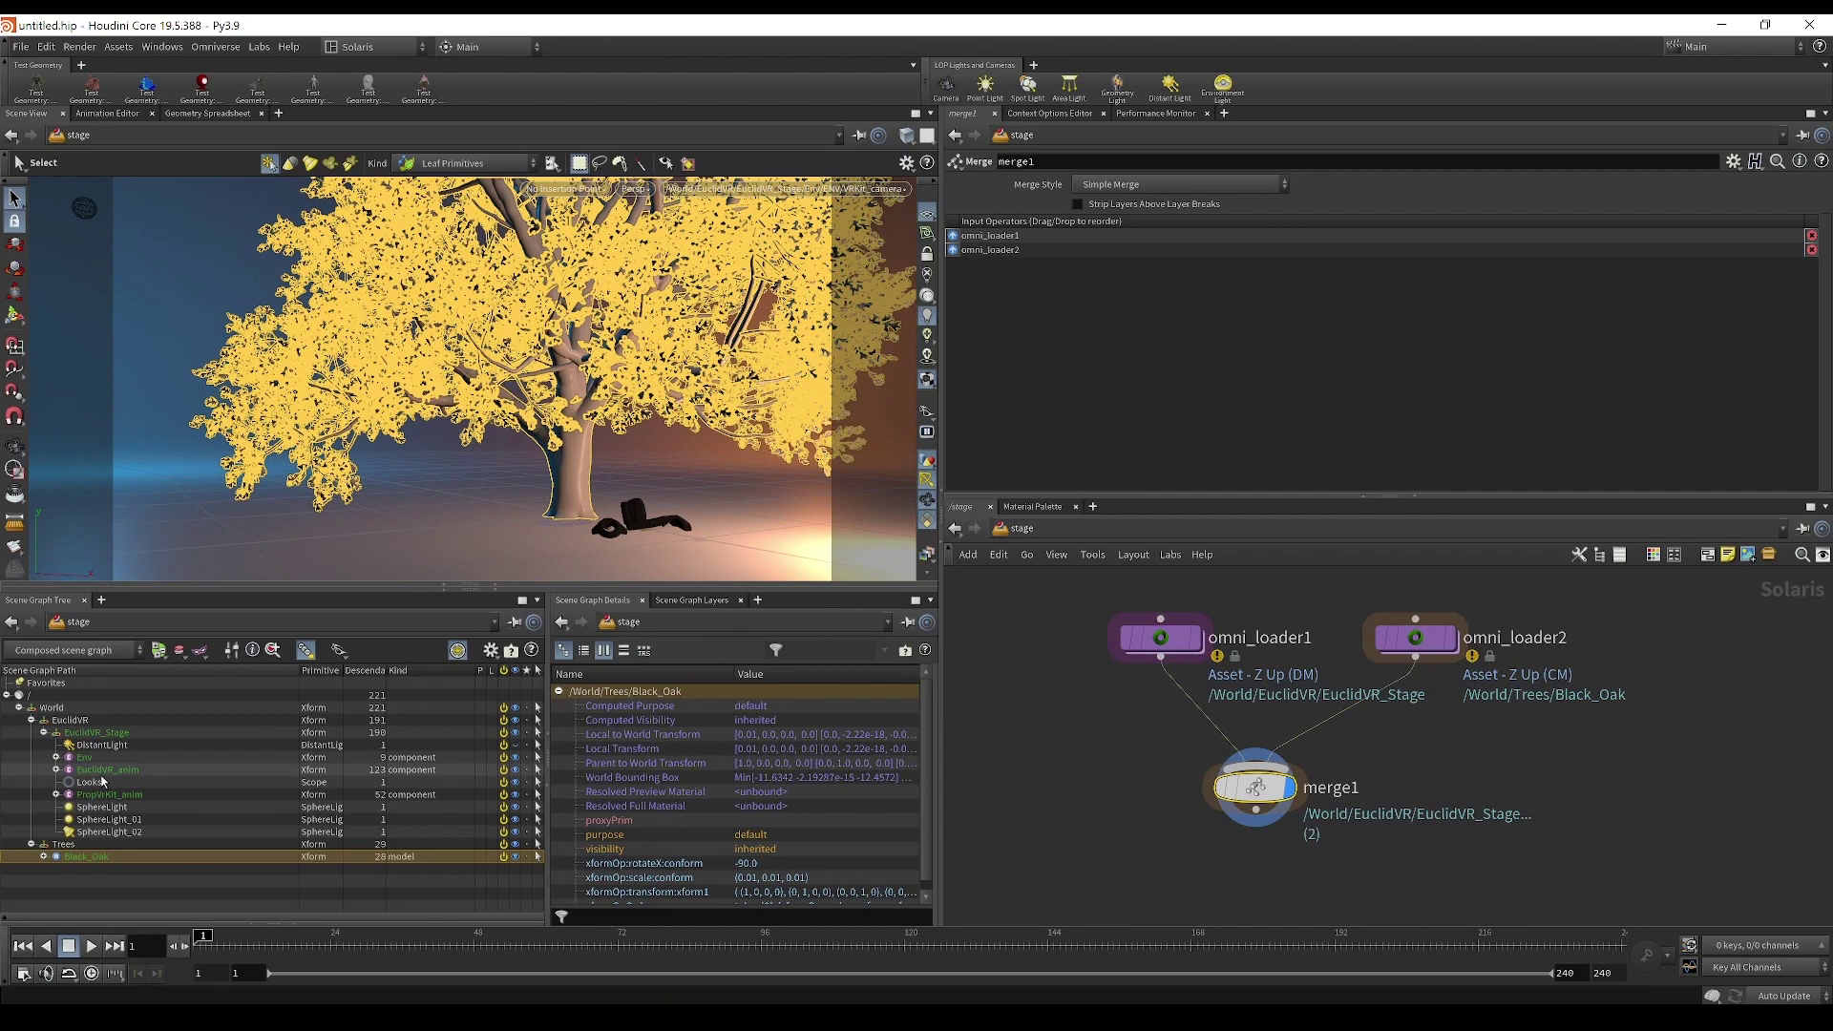
{"action": "left_click", "coordinate": [31, 720]}
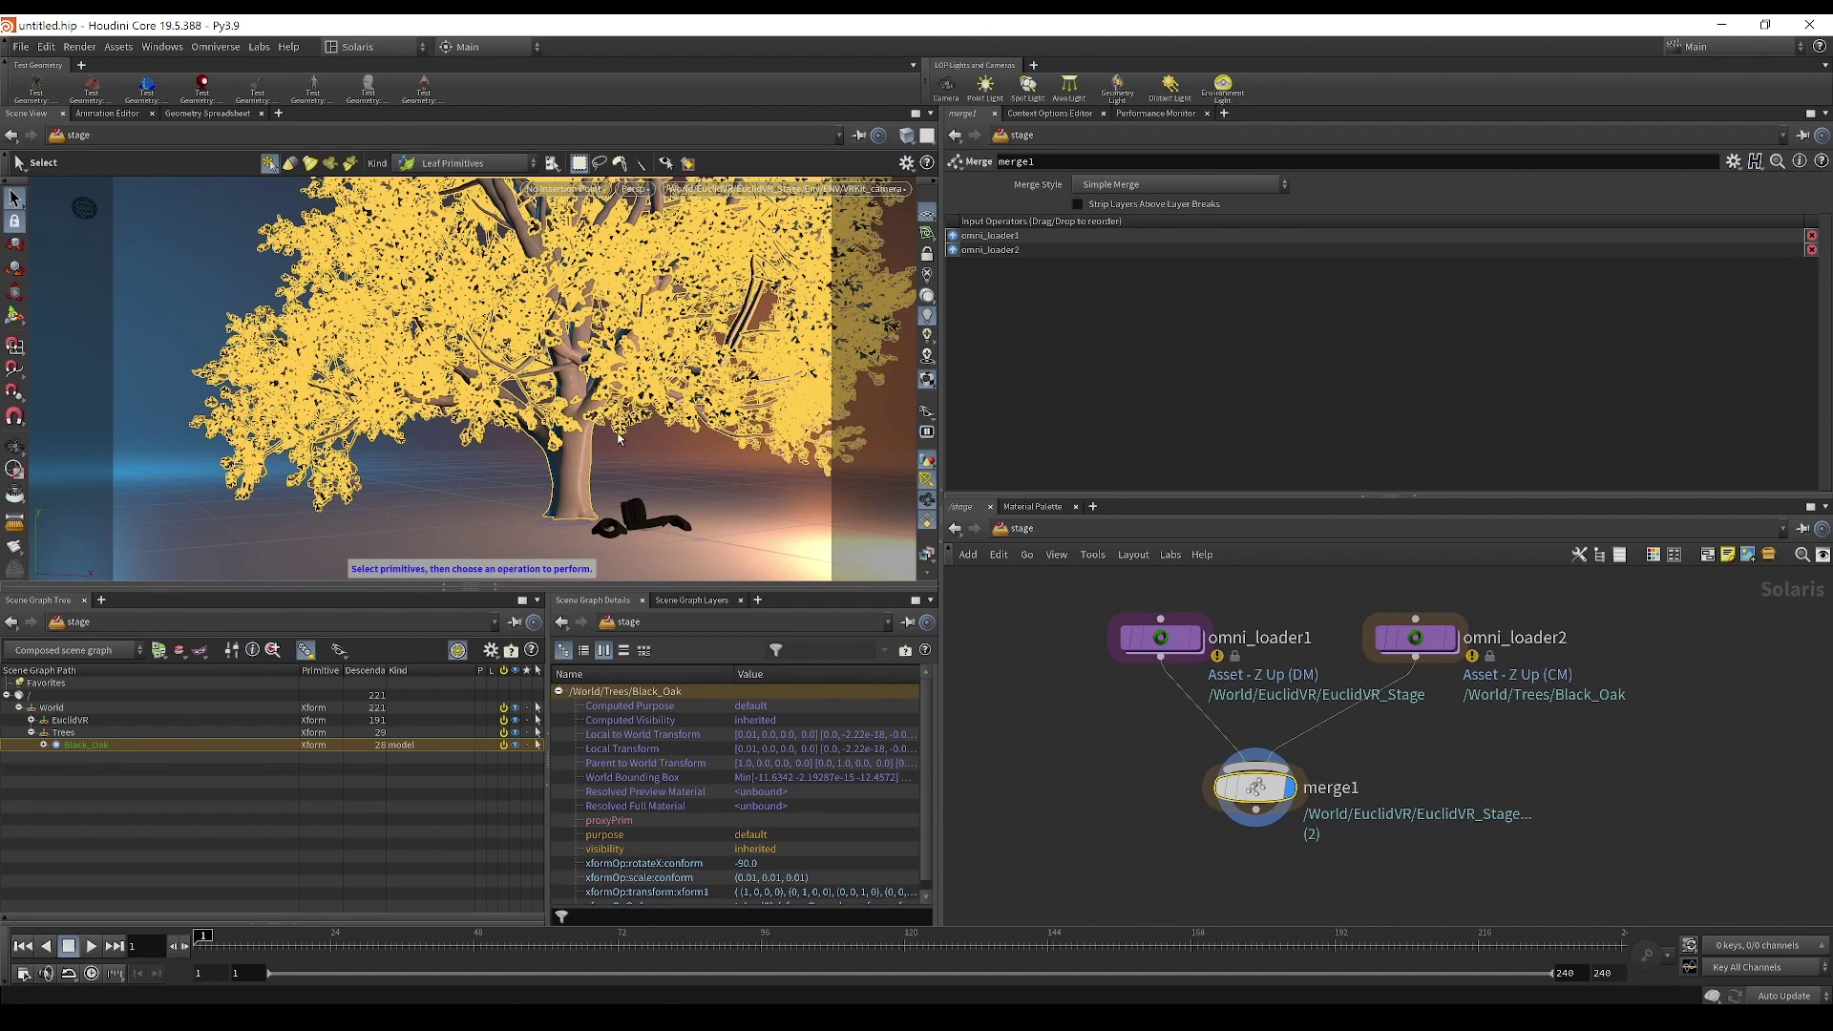
{"action": "left_click", "coordinate": [1422, 640]}
Step: Duplicate the second loader and place the copy, omni_loader3, beside the others
{"action": "left_click_drag", "start_coordinate": [1422, 639], "coordinate": [1475, 631]}
{"action": "key", "text": "ctrl+c"}
{"action": "key", "text": "ctrl+v"}
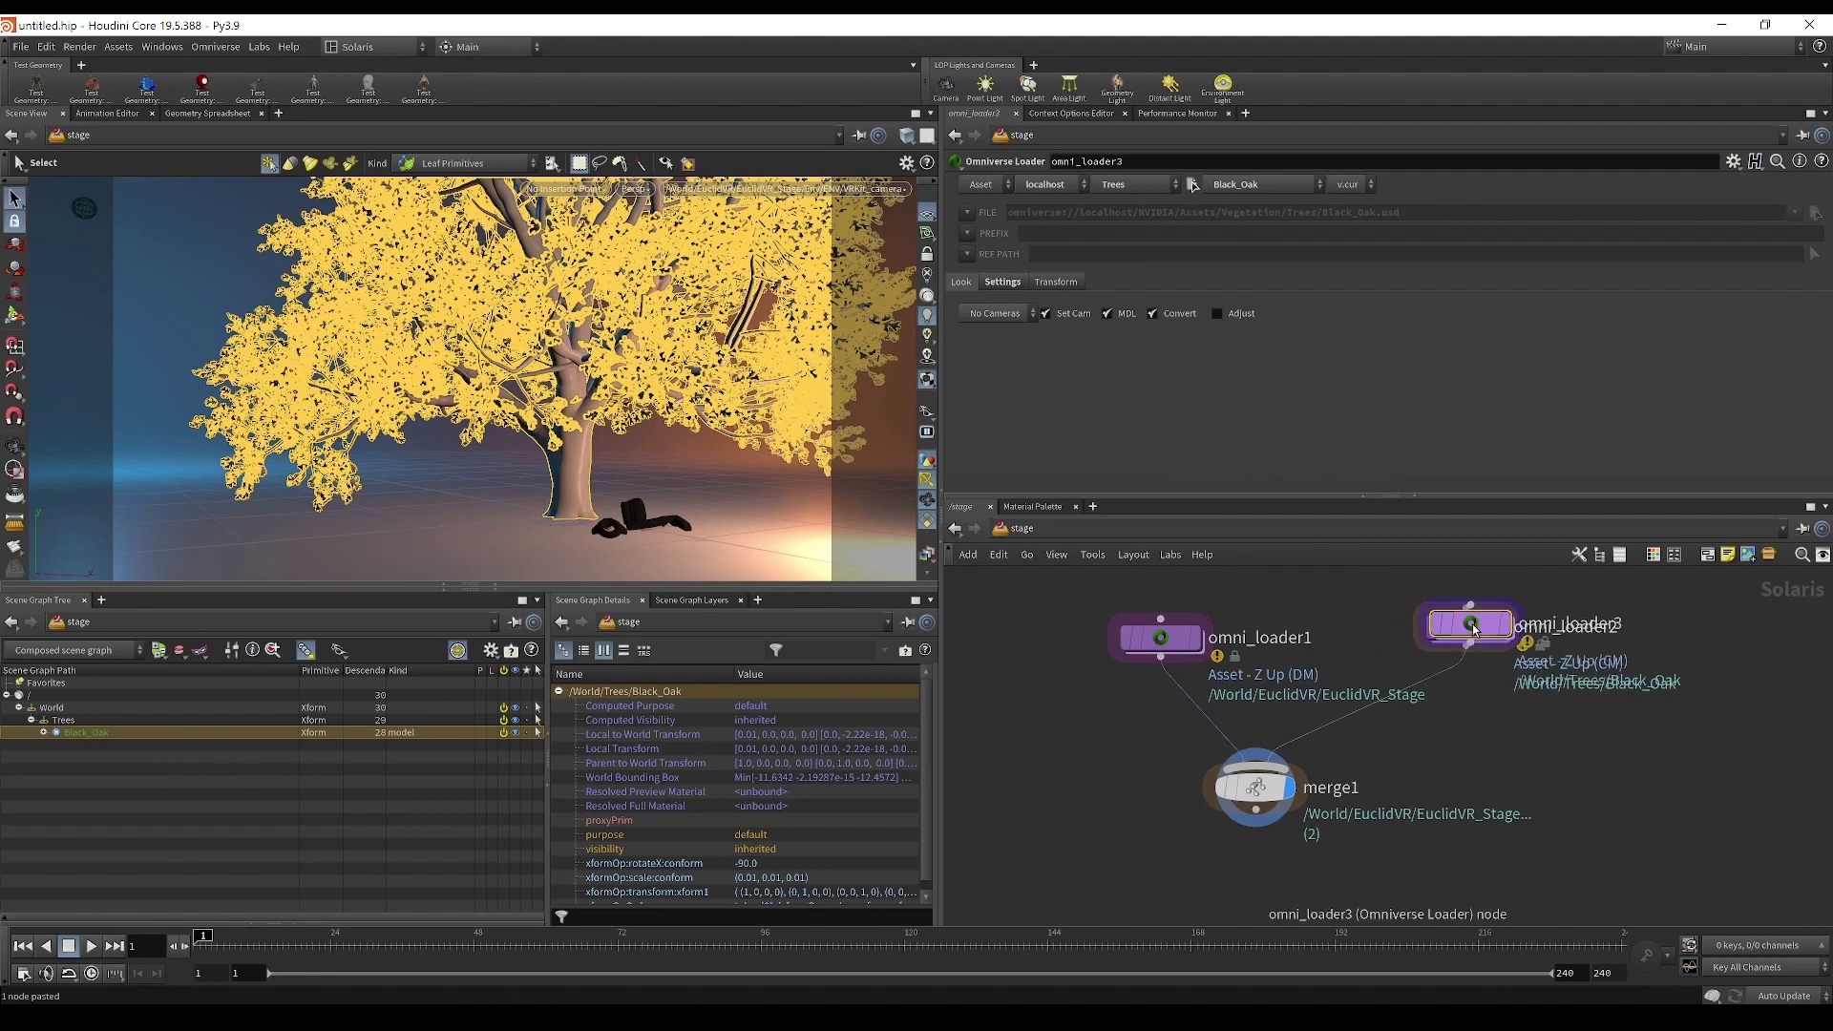
{"action": "left_click", "coordinate": [1700, 644]}
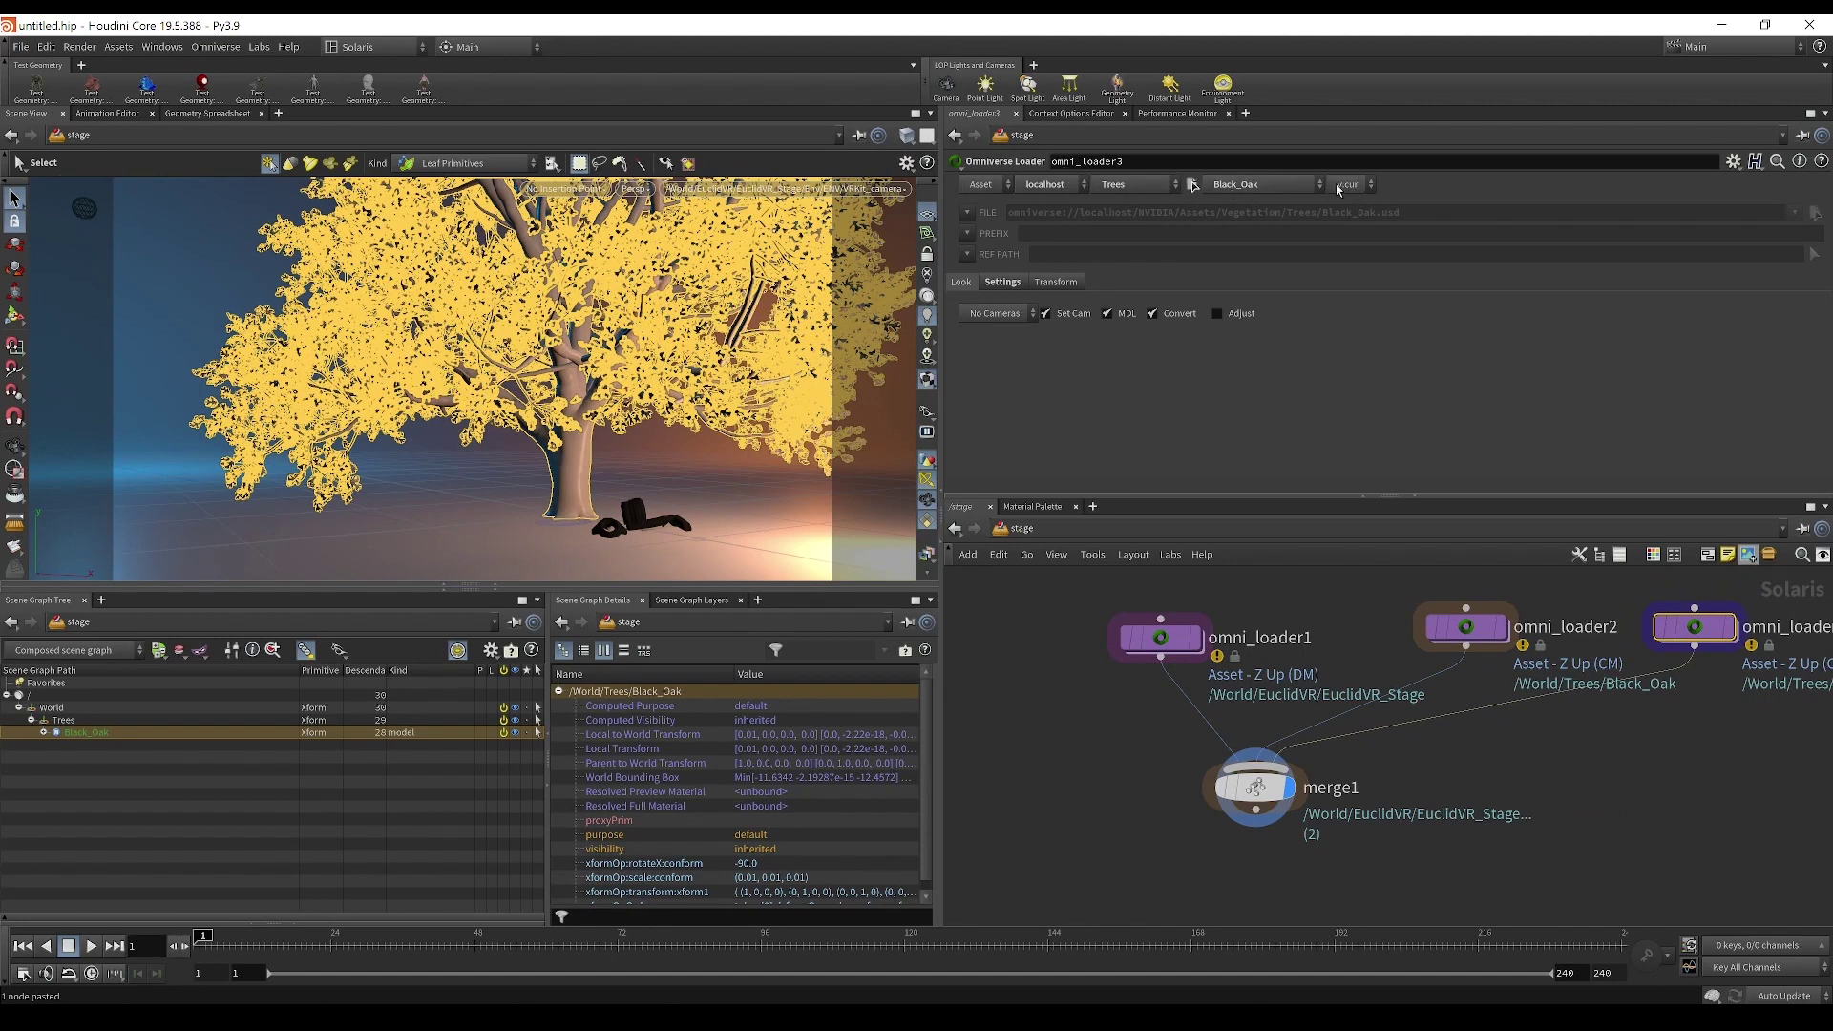
Step: Set omni_loader3 to localhost, category Plant_Tropical, asset Agave, then view merge1's three inputs
{"action": "left_click", "coordinate": [1041, 184]}
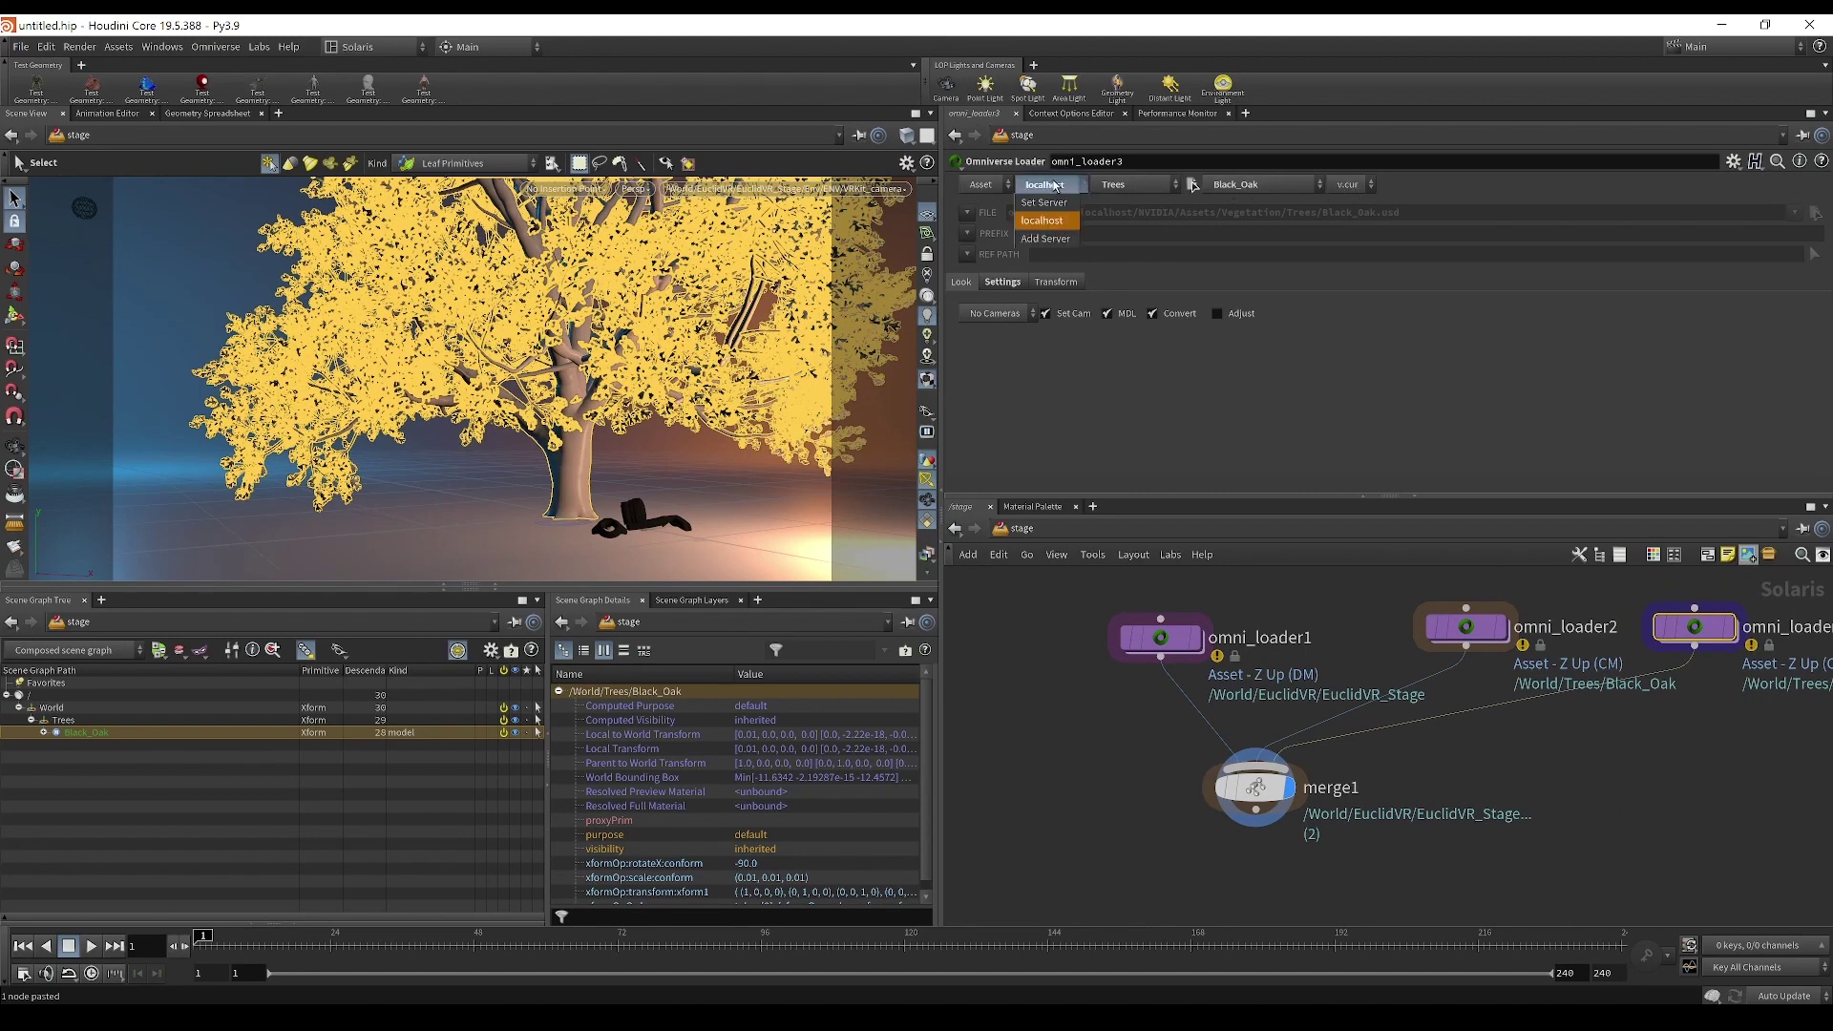
{"action": "left_click", "coordinate": [1054, 184]}
{"action": "left_click", "coordinate": [1140, 186]}
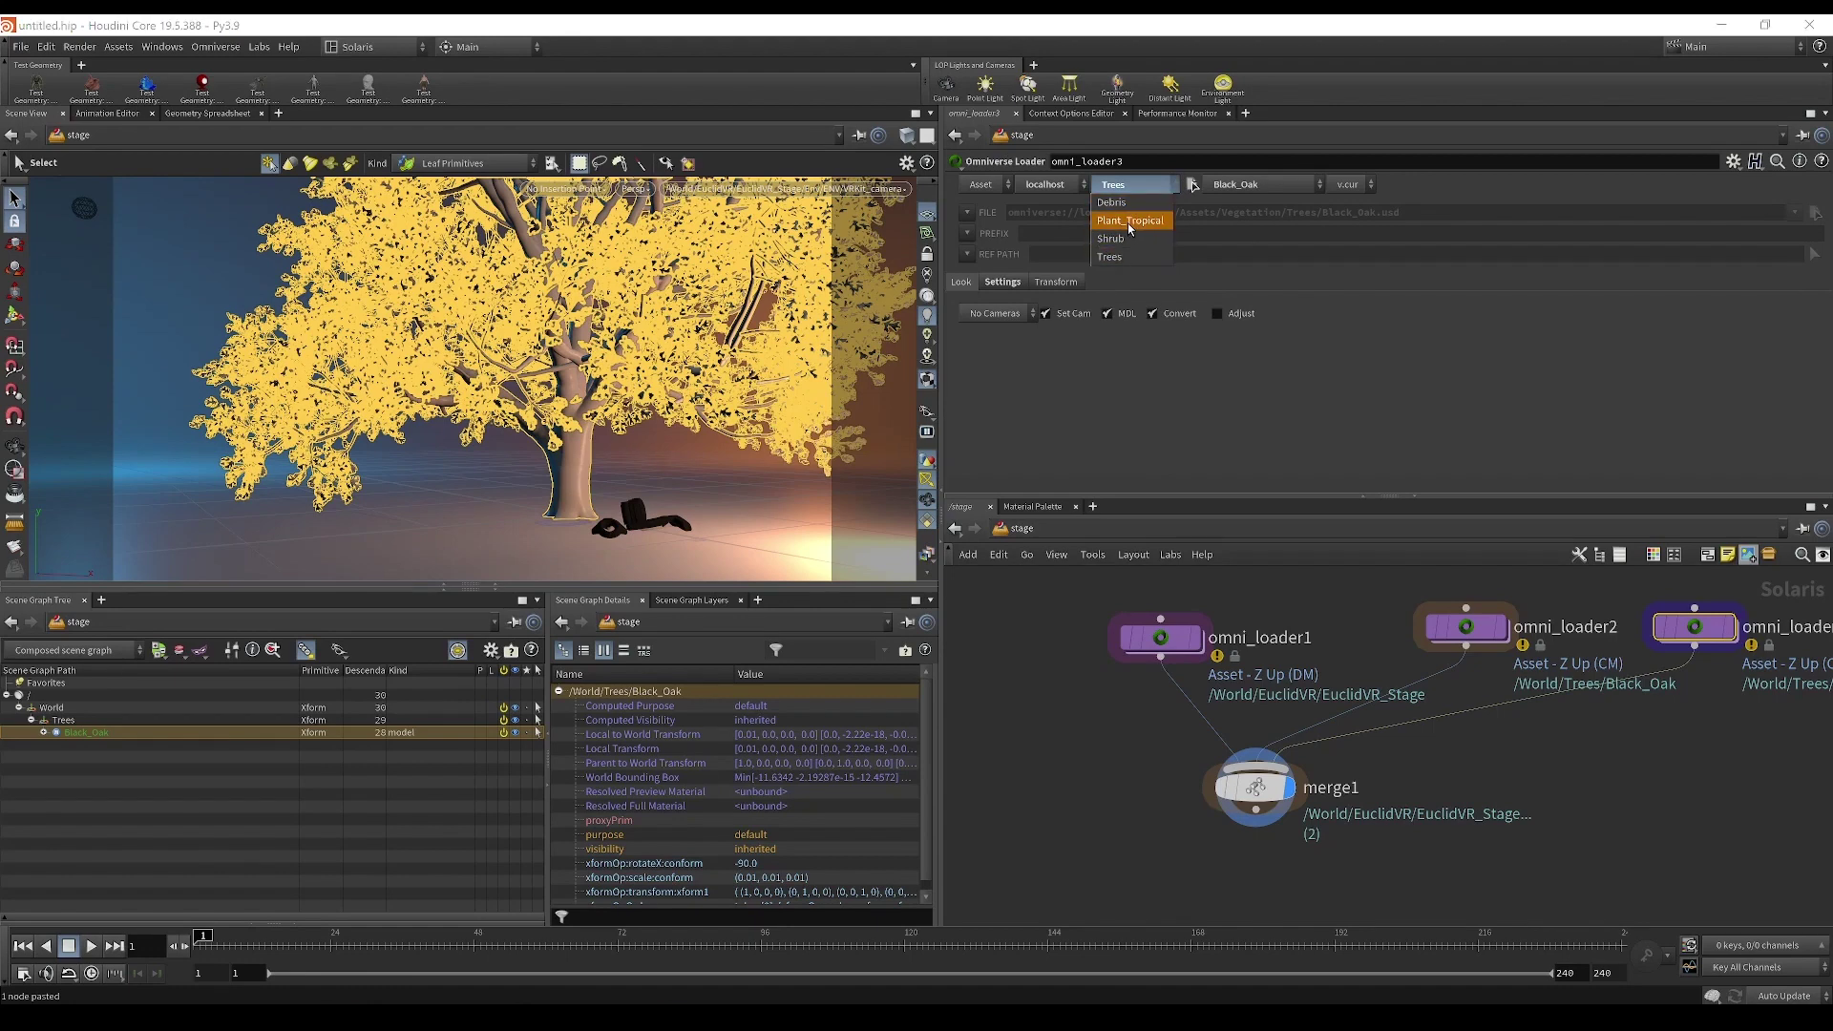
{"action": "left_click", "coordinate": [1129, 221]}
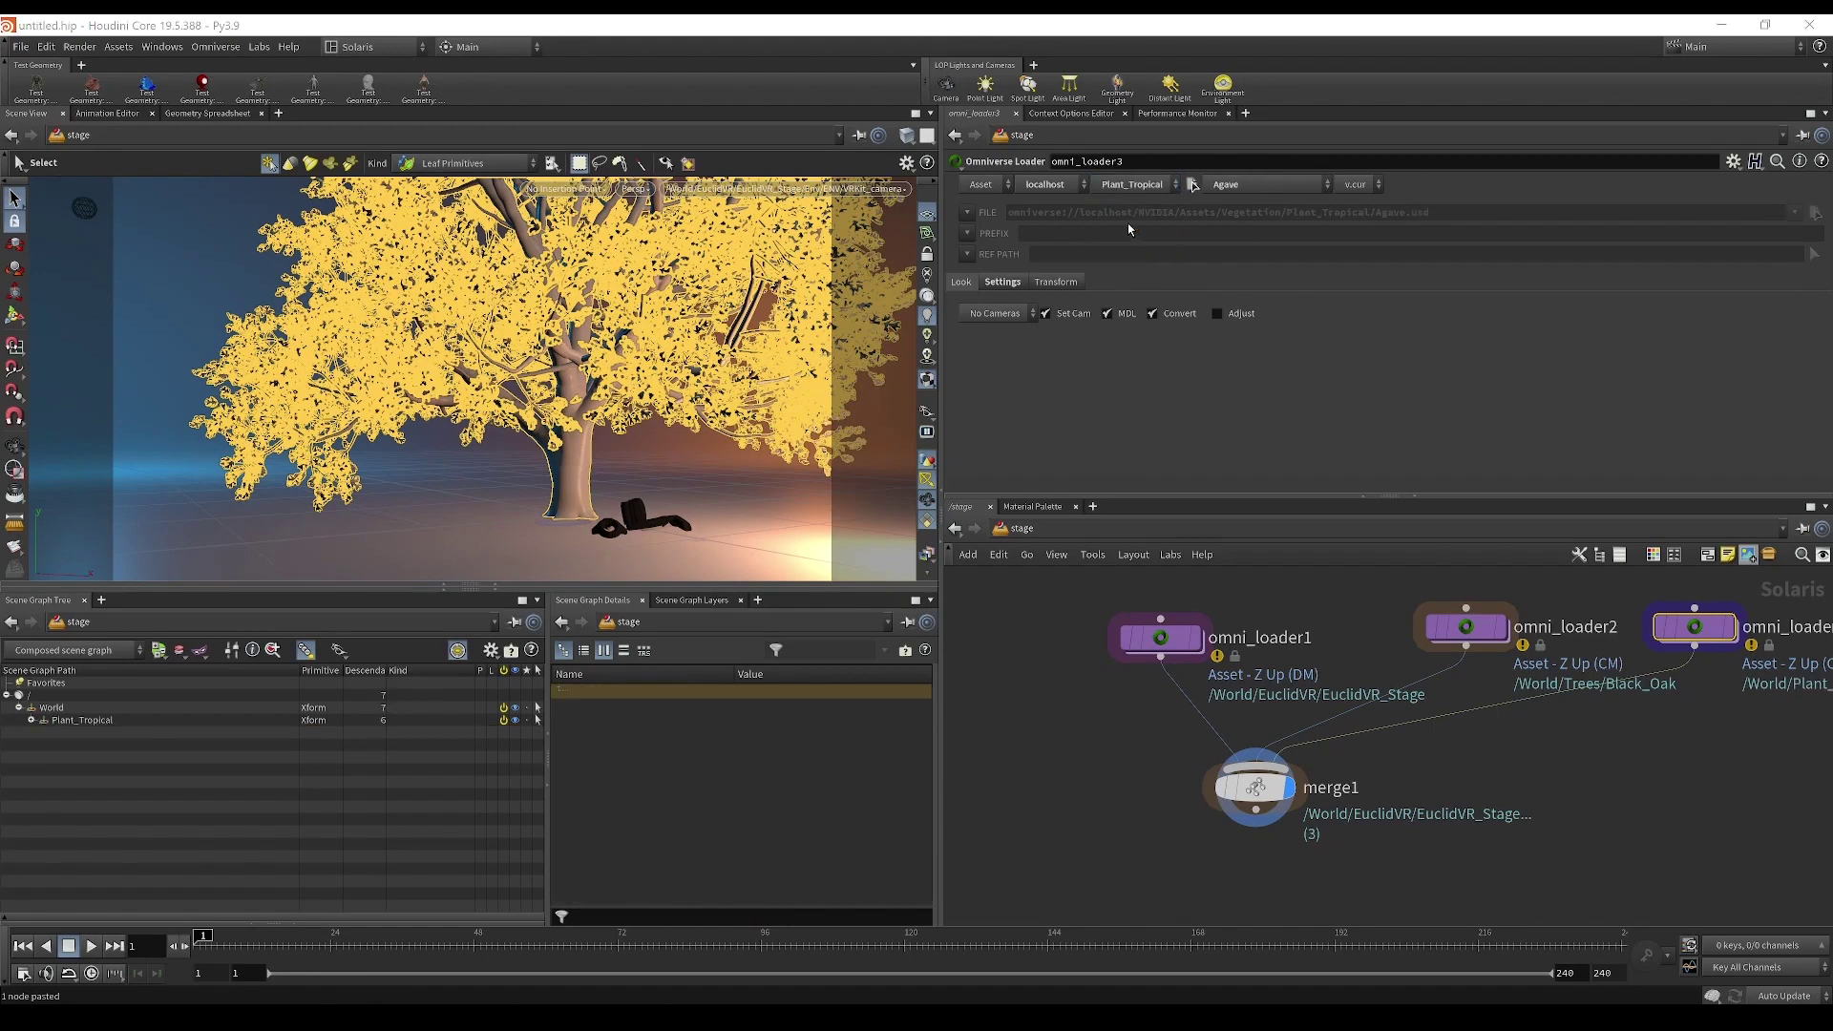
{"action": "left_click", "coordinate": [1233, 190]}
{"action": "left_click", "coordinate": [1233, 187]}
{"action": "left_click", "coordinate": [1260, 788]}
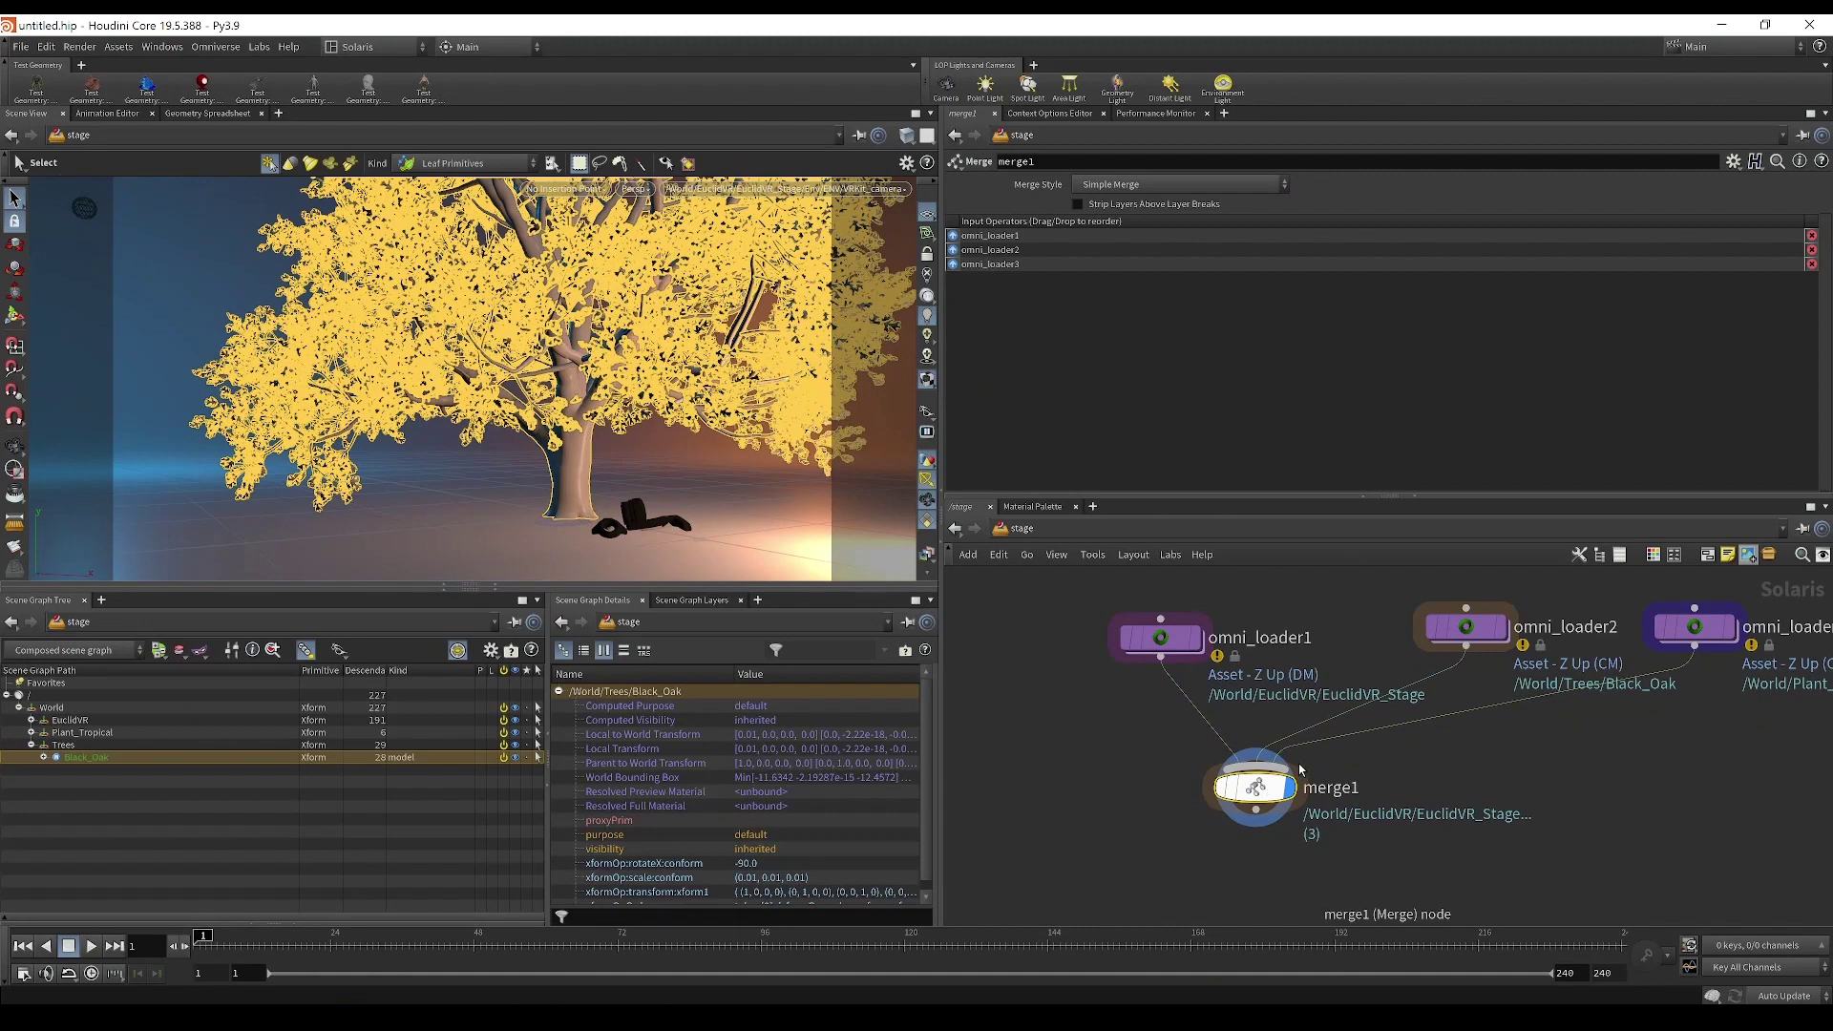
Step: Drag the agave left of the oak trunk and expand Plant_Tropical in merge1's Scene Graph Tree
{"action": "left_click", "coordinate": [1695, 626]}
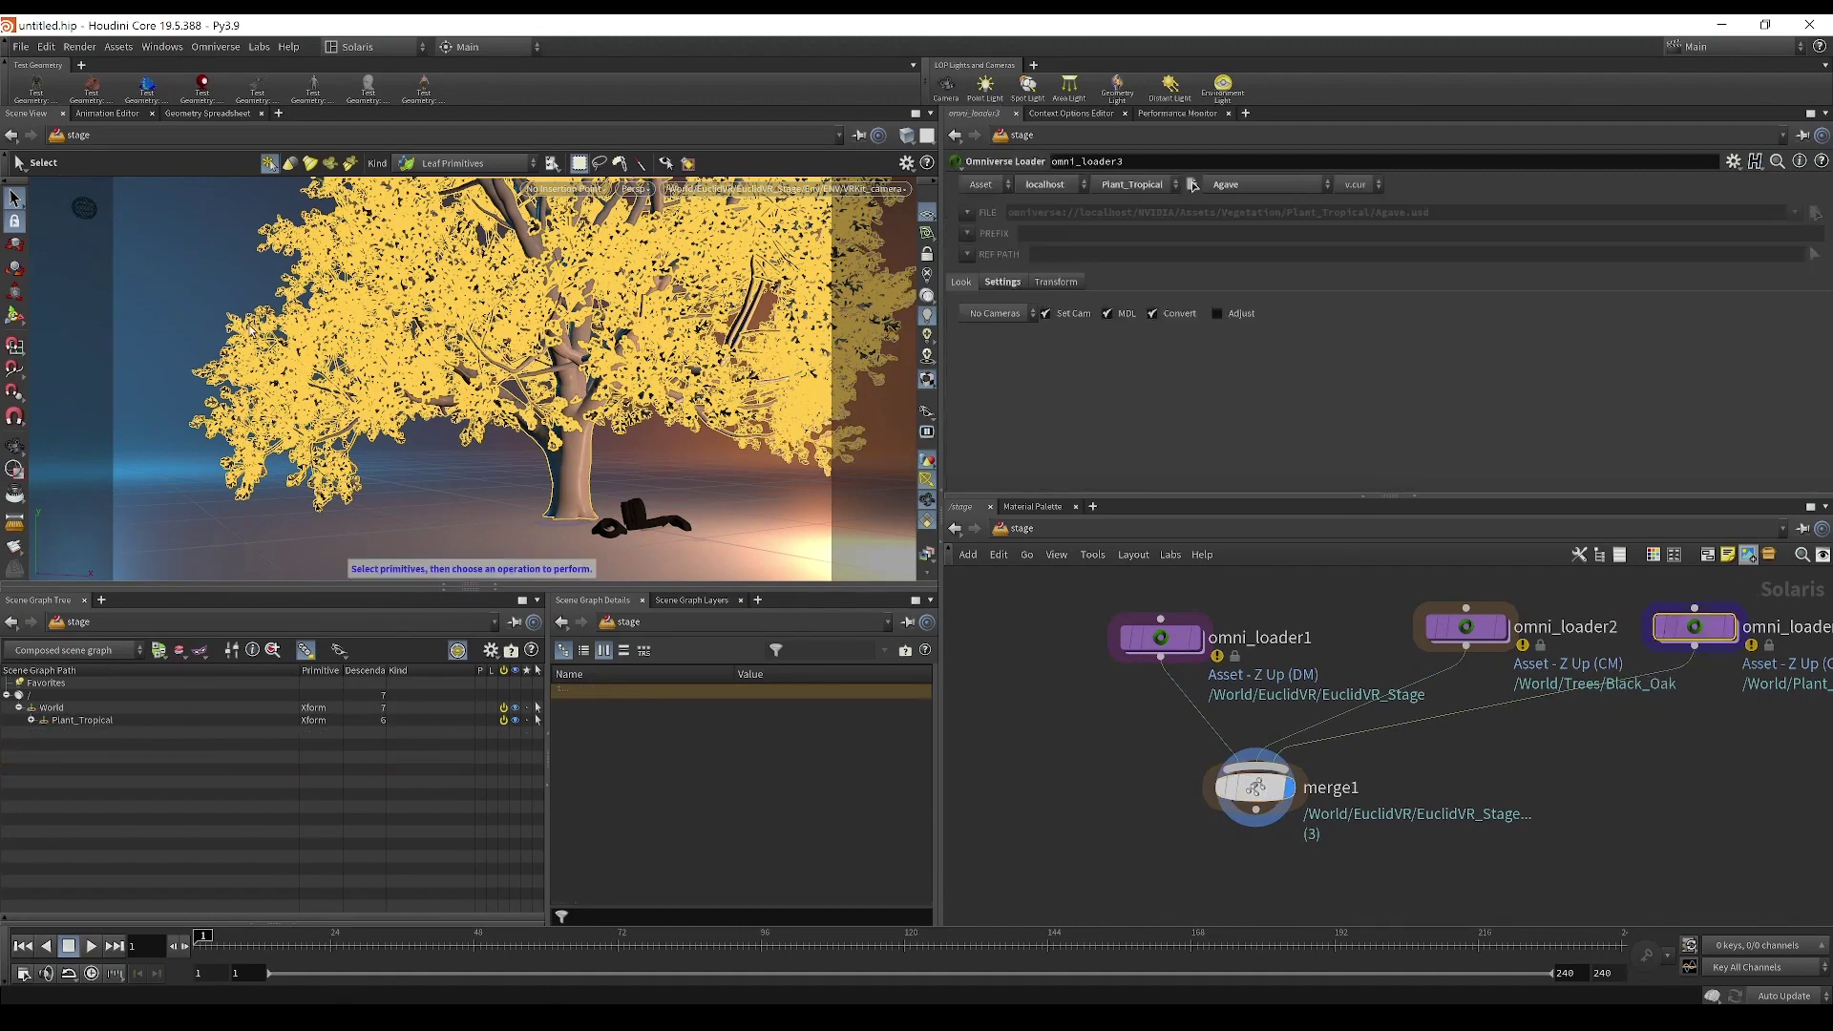
{"action": "left_click", "coordinate": [14, 315]}
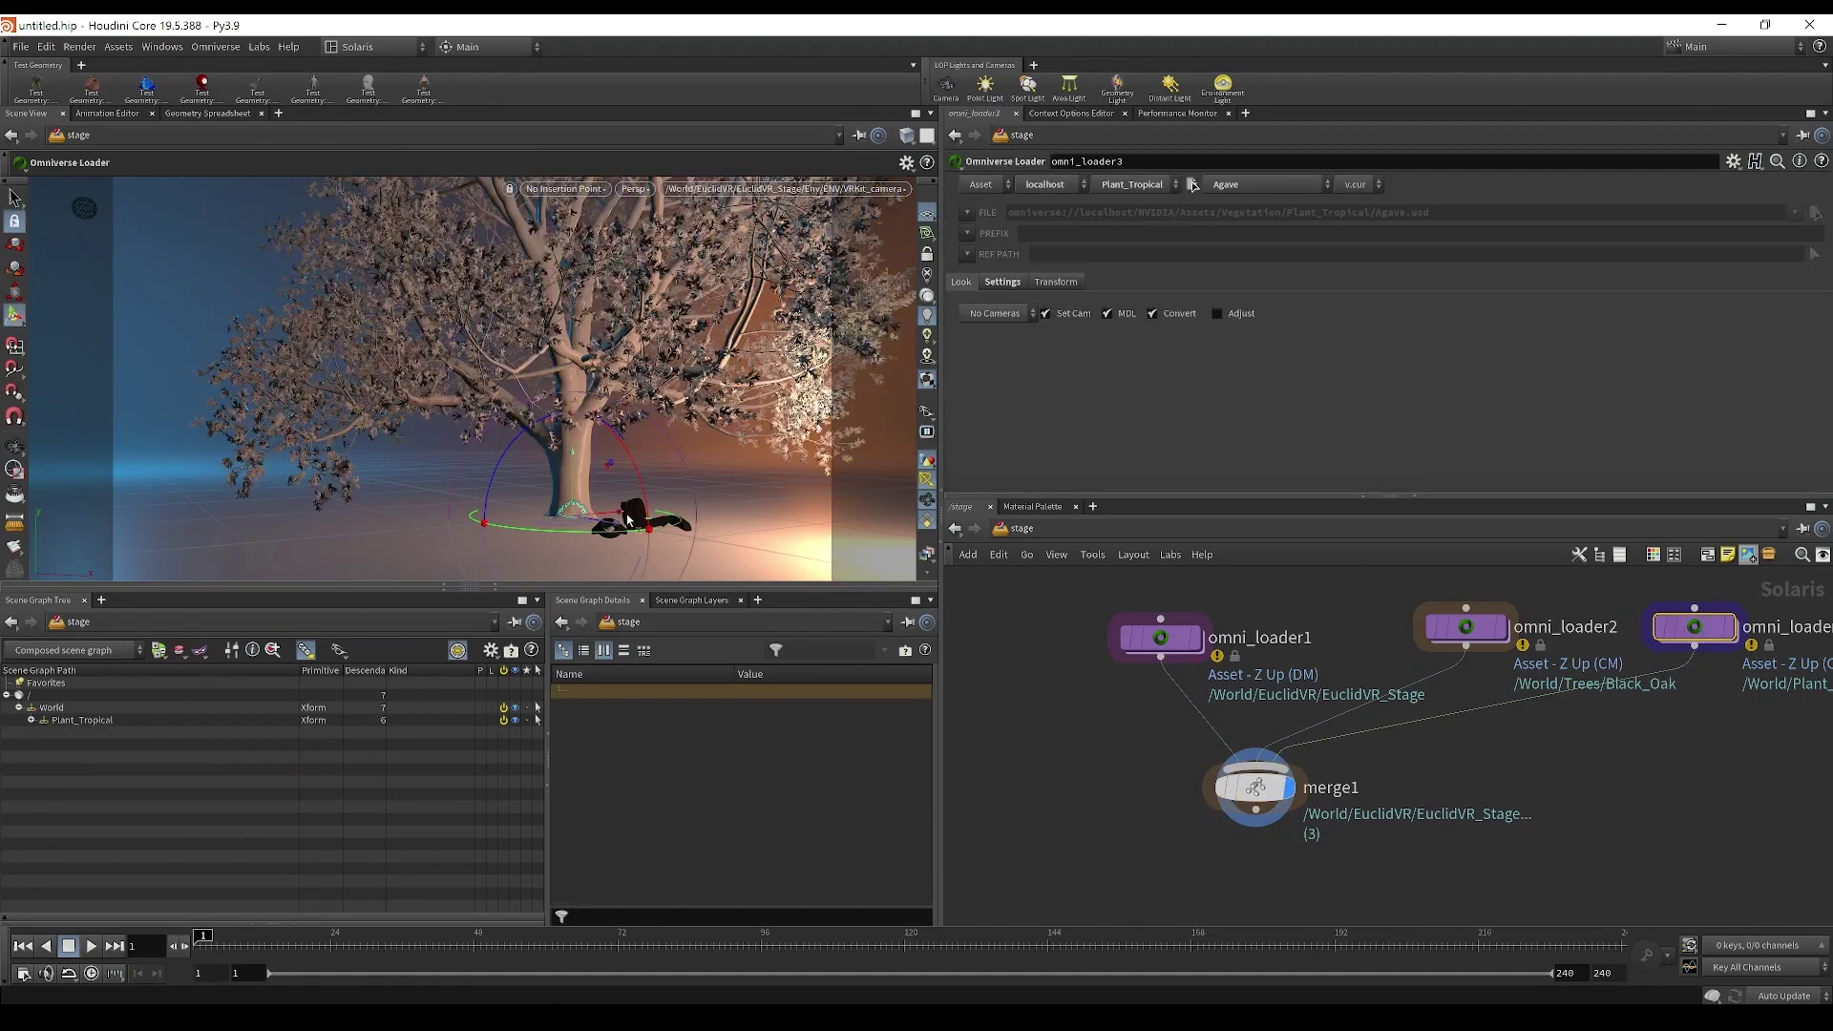
{"action": "left_click_drag", "start_coordinate": [625, 516], "coordinate": [410, 558]}
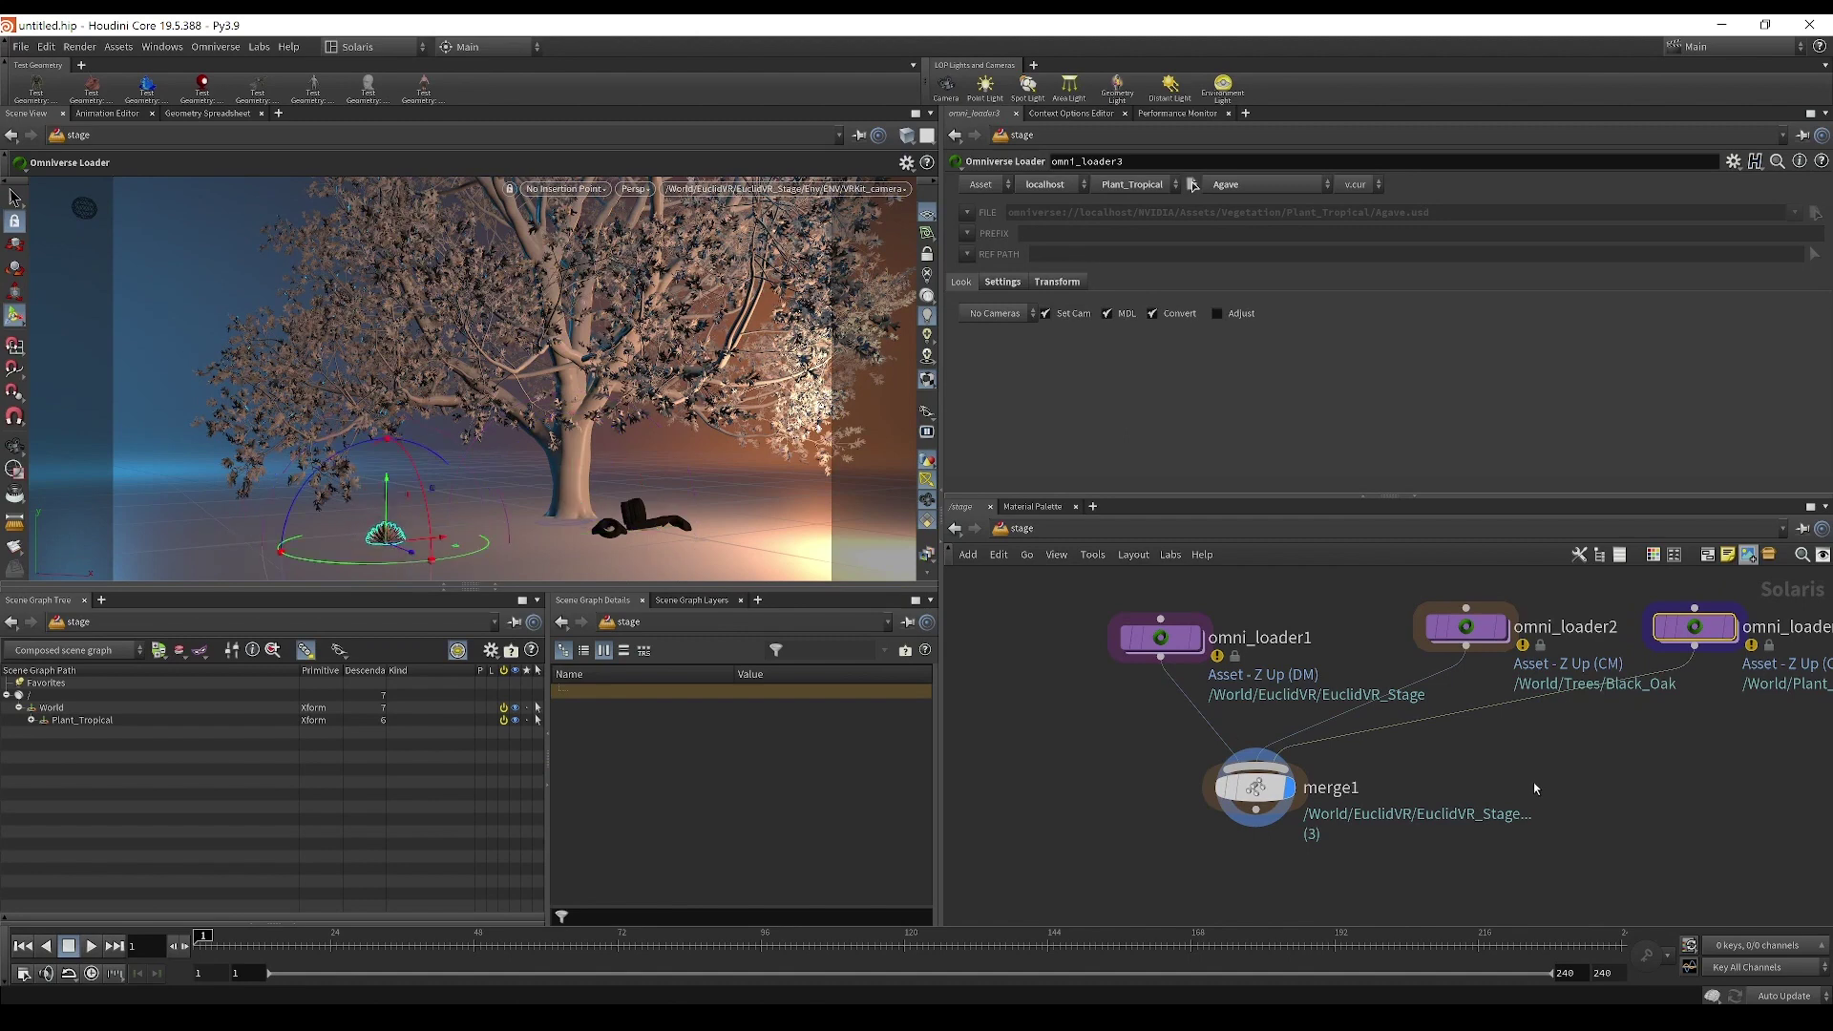
{"action": "left_click", "coordinate": [1226, 795]}
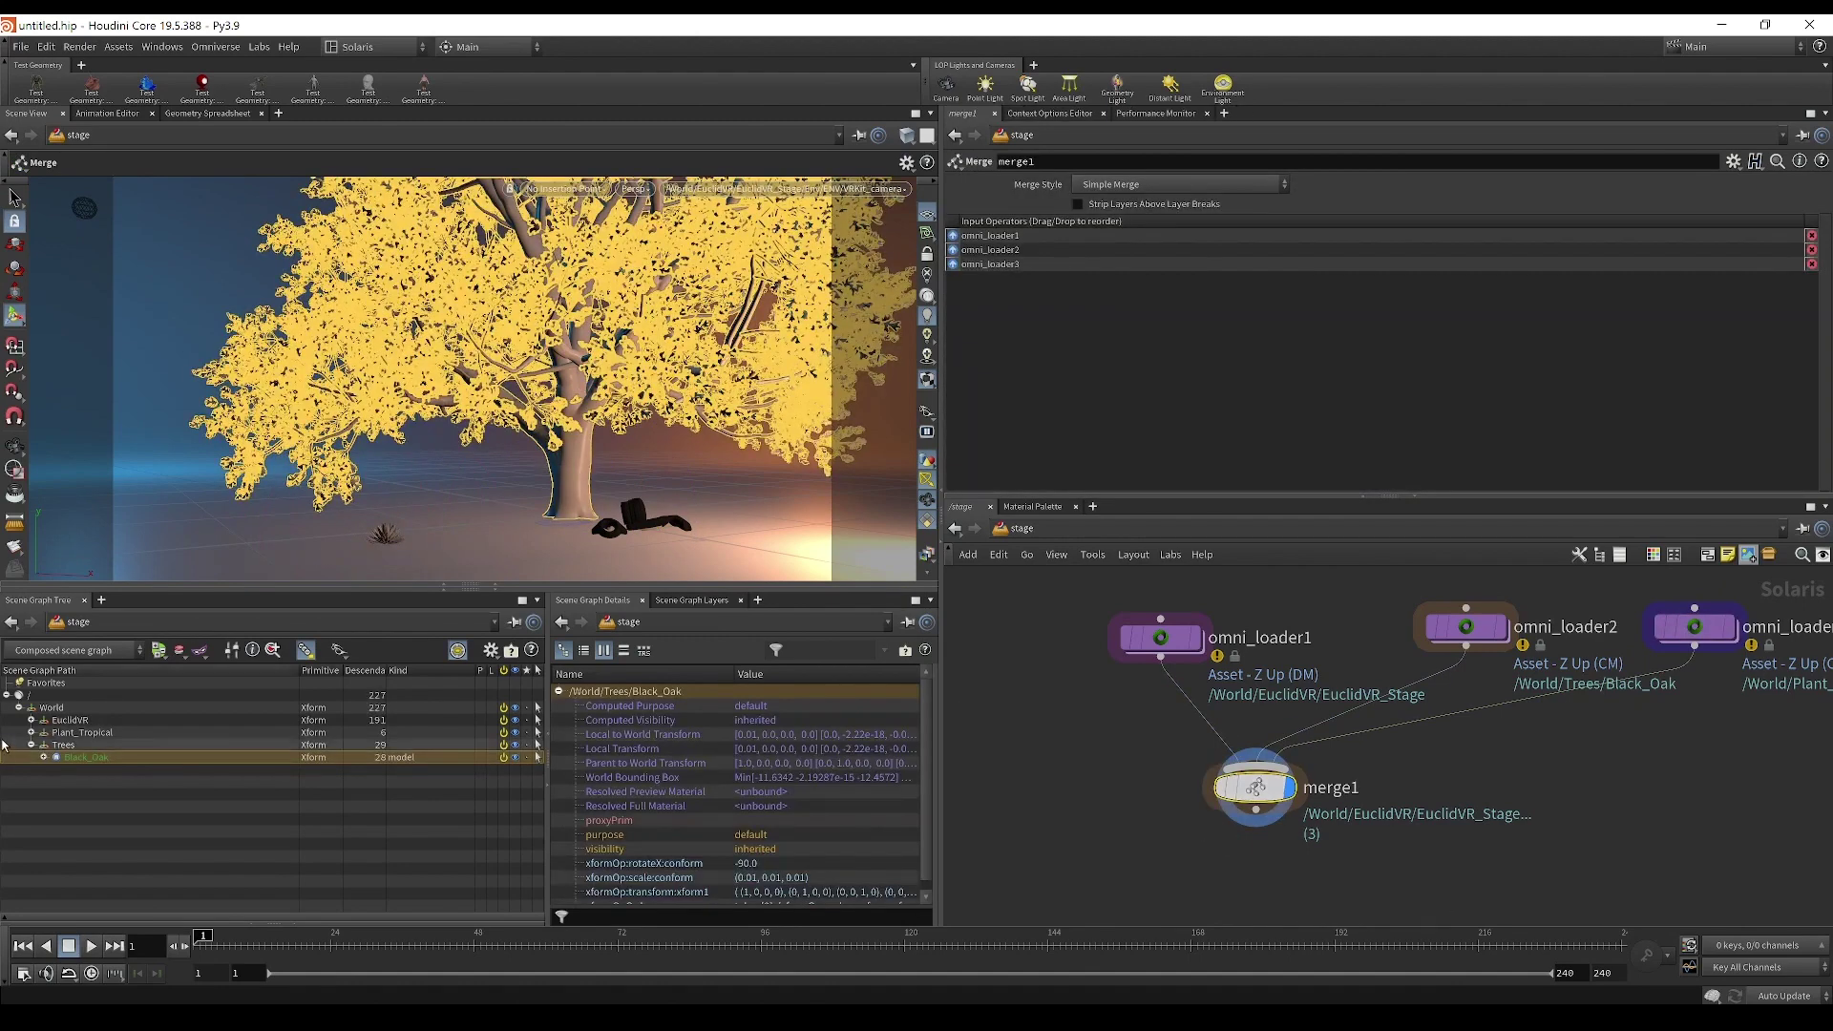
{"action": "left_click", "coordinate": [84, 744]}
{"action": "left_click", "coordinate": [96, 732]}
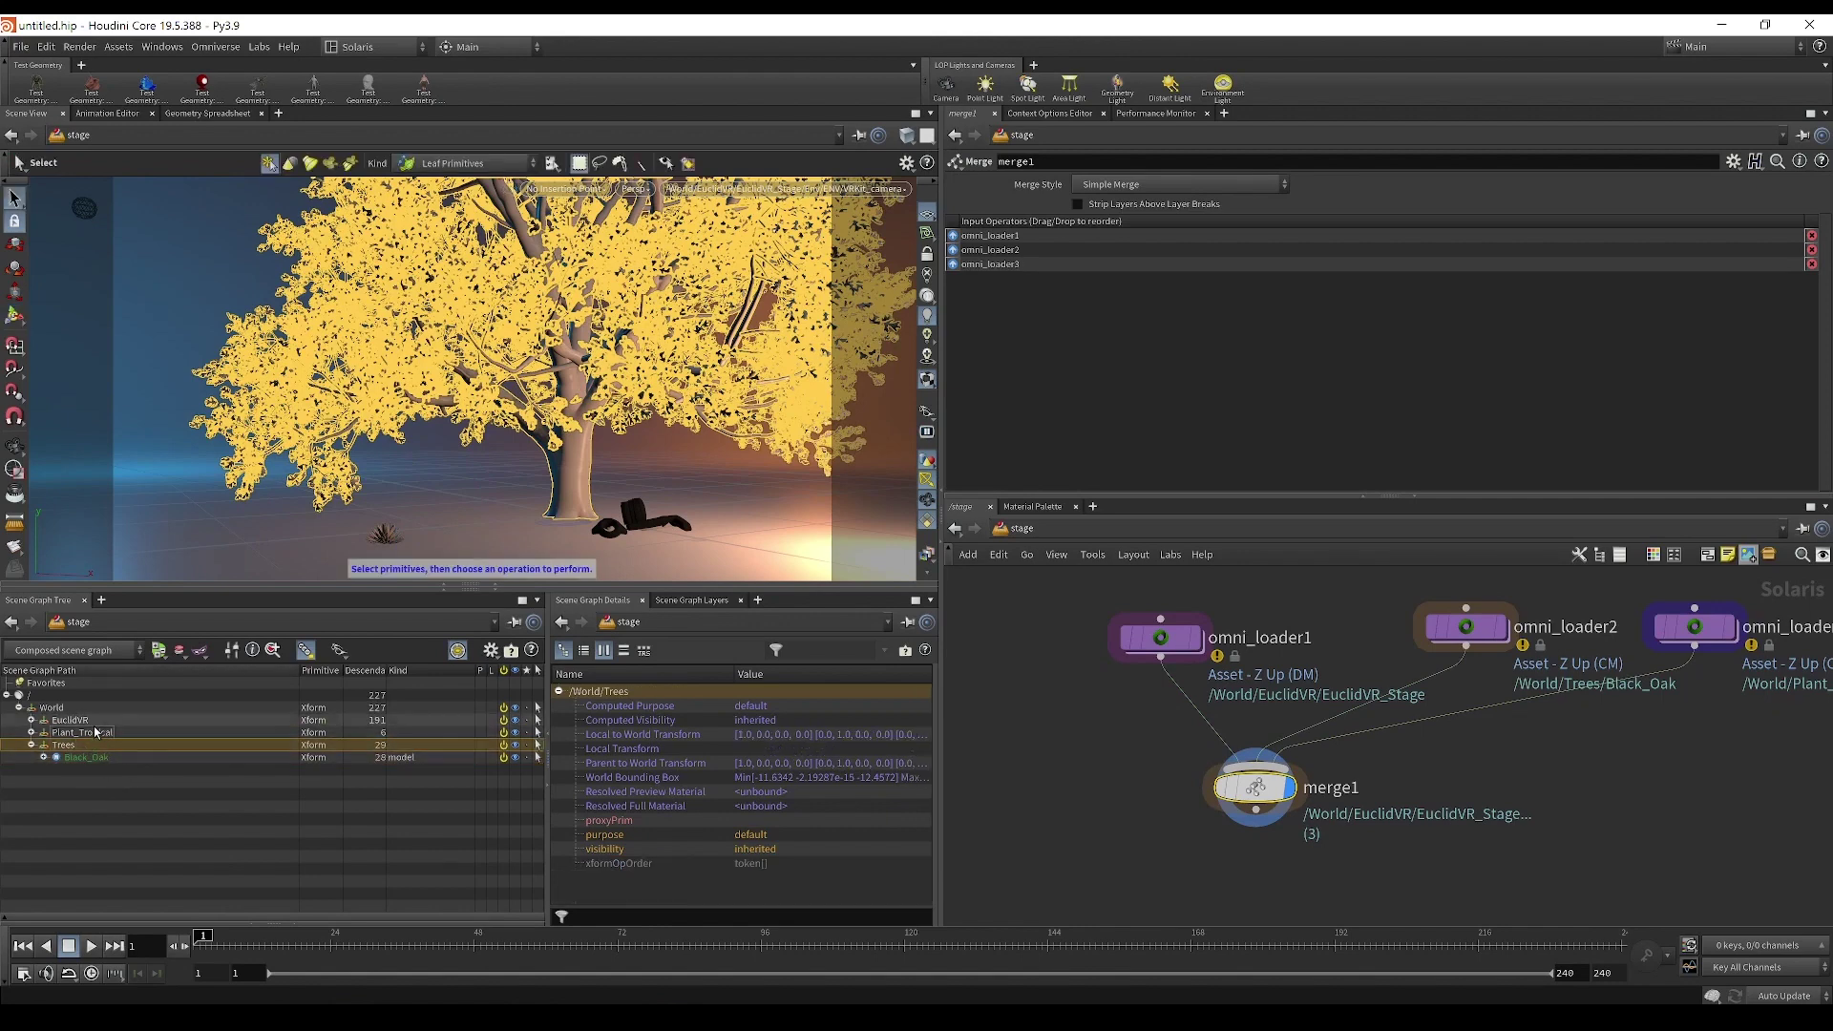
{"action": "left_click", "coordinate": [69, 720]}
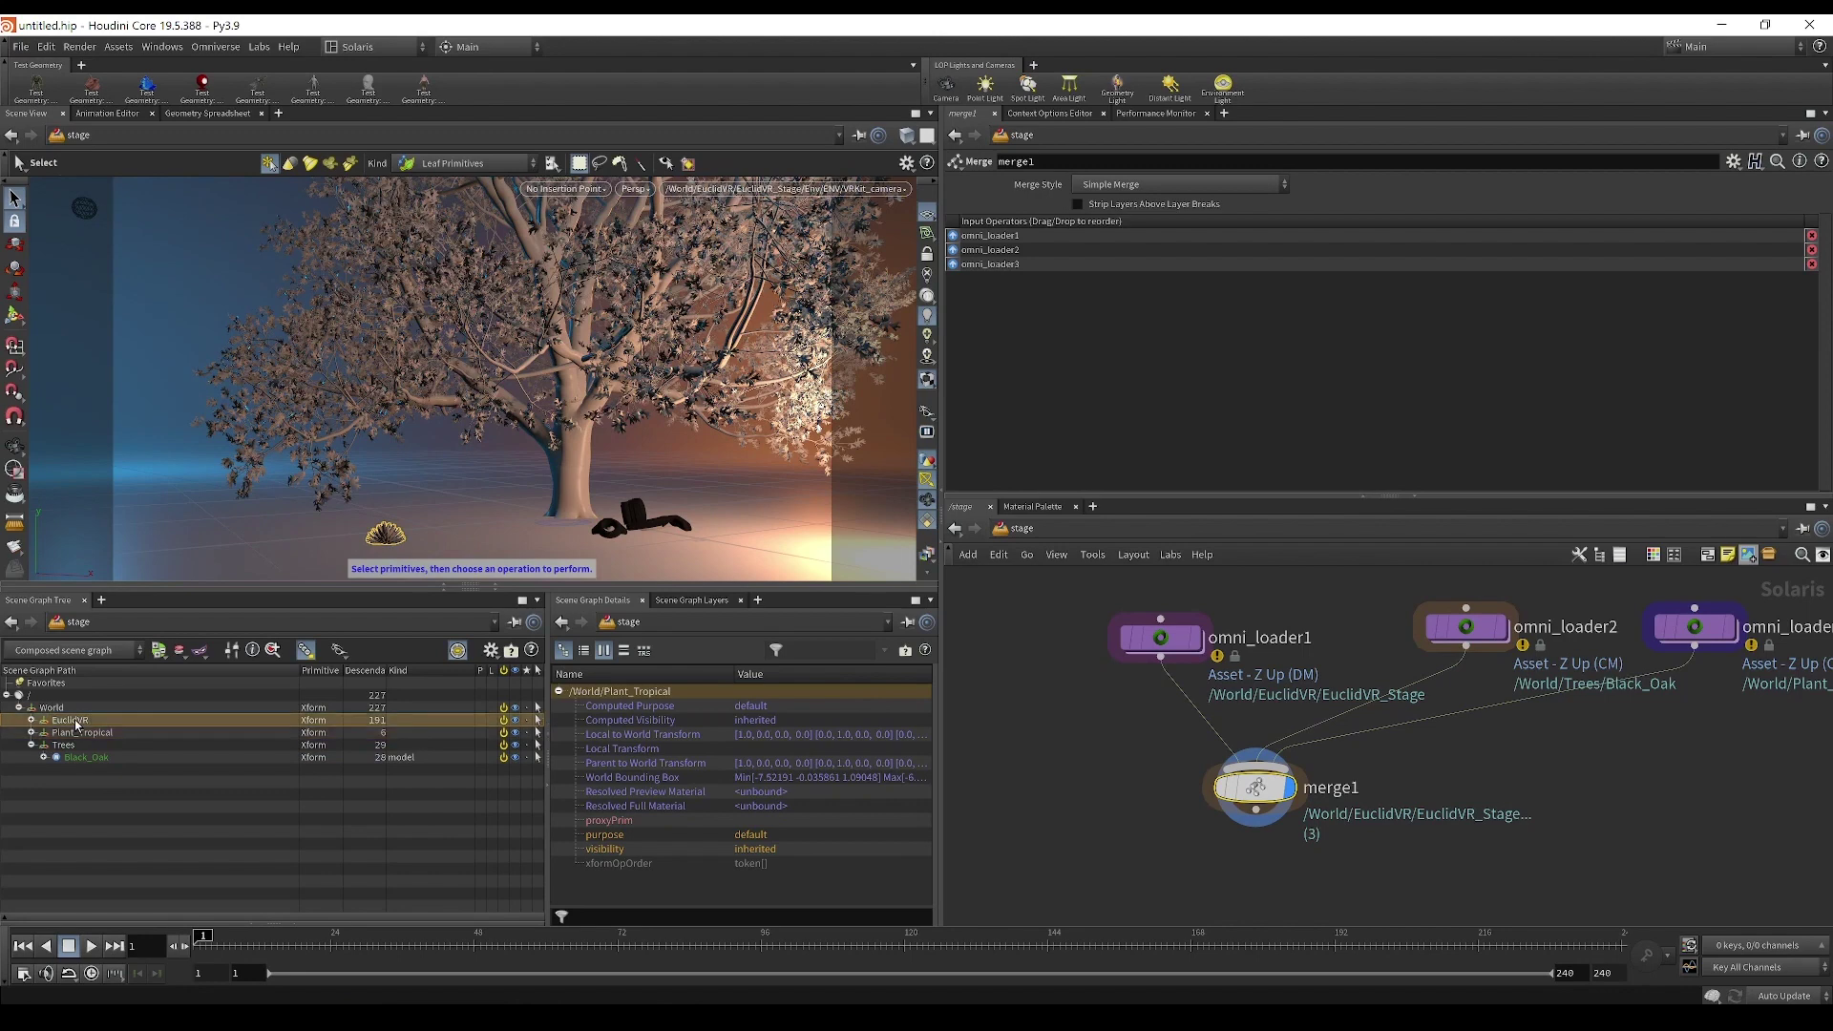
{"action": "left_click", "coordinate": [31, 732]}
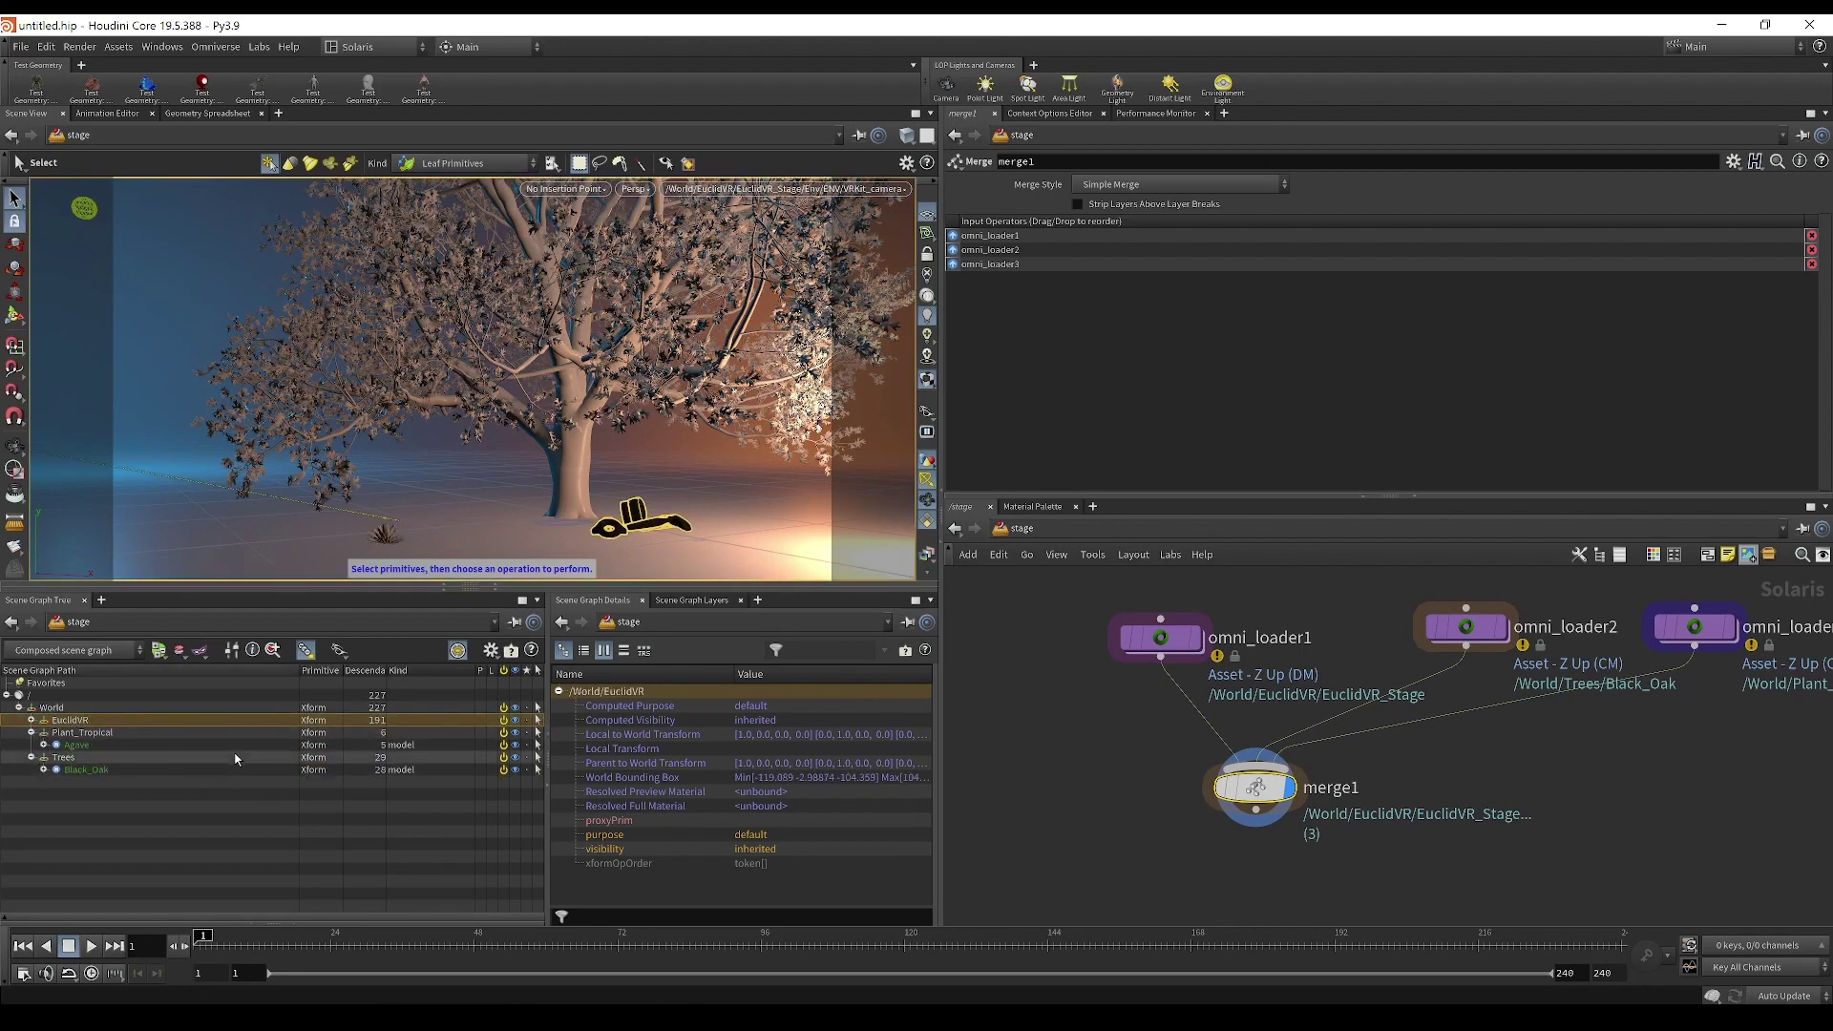
Step: Compare the oak and agave loaders' outputs with the merged stage's Black_Oak prim, then select the agave loader
{"action": "left_click", "coordinate": [1458, 630]}
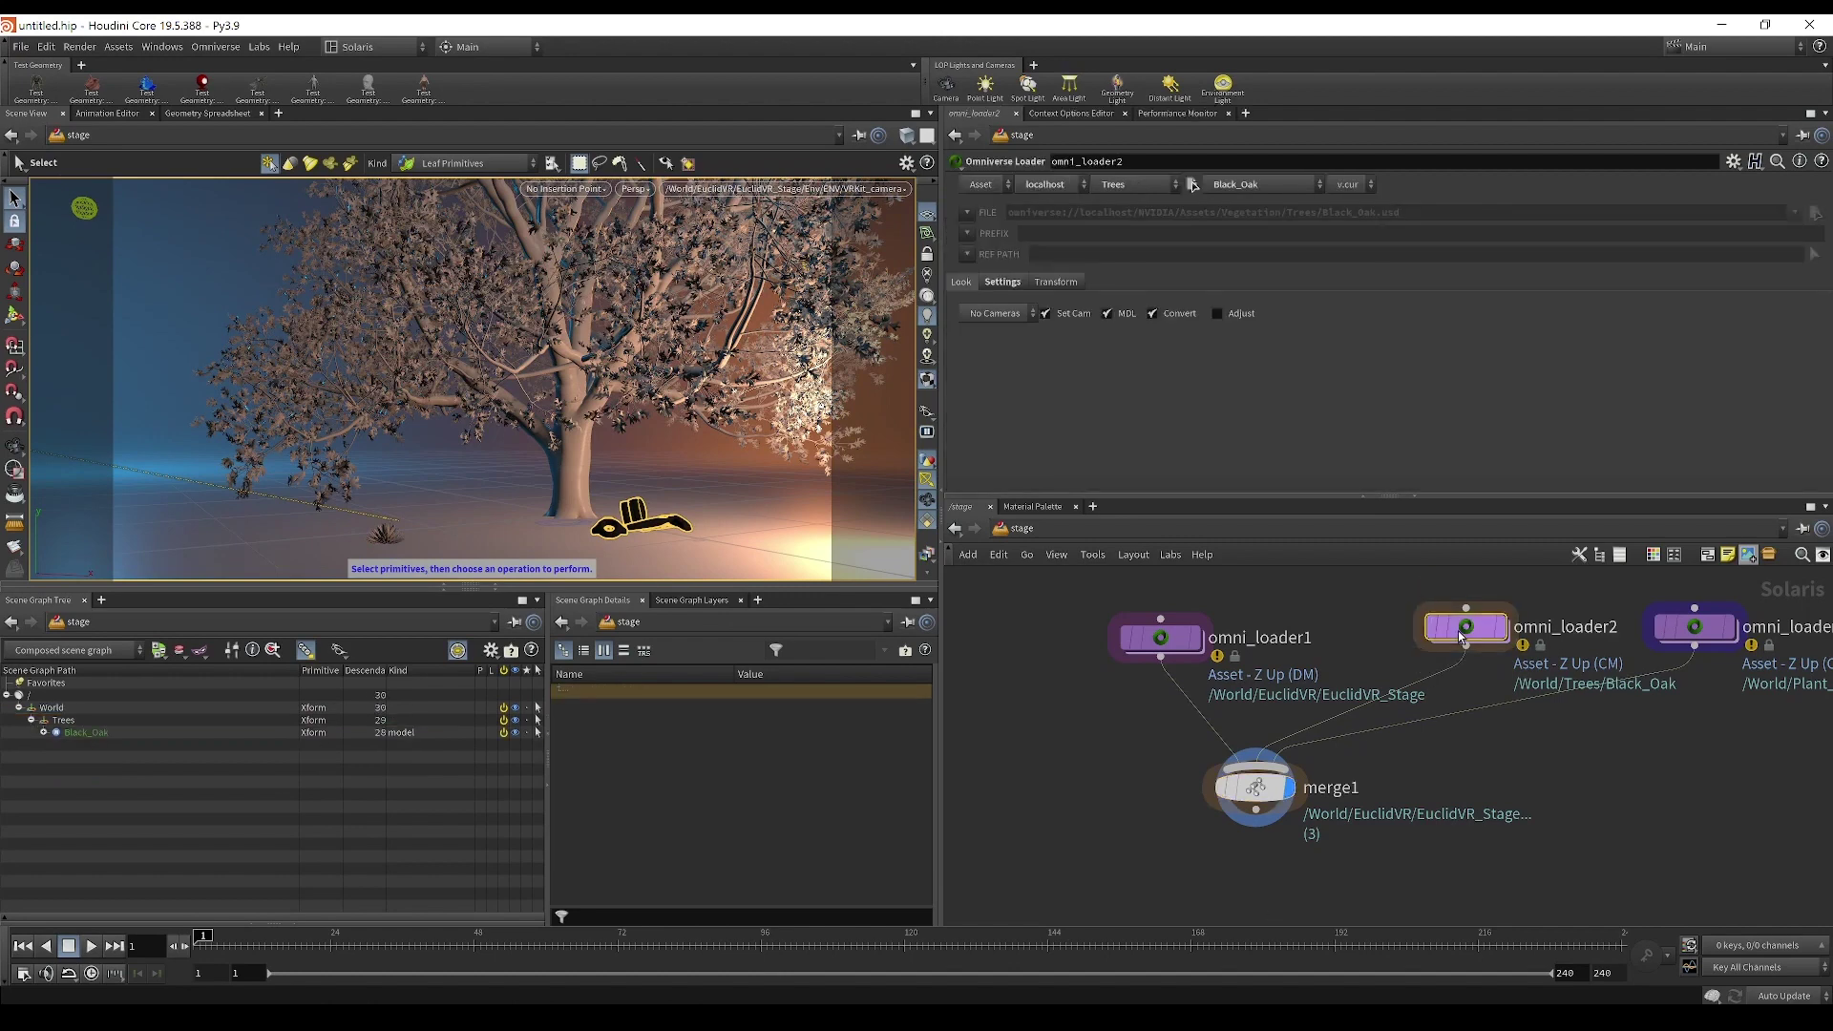
{"action": "left_click", "coordinate": [1705, 630]}
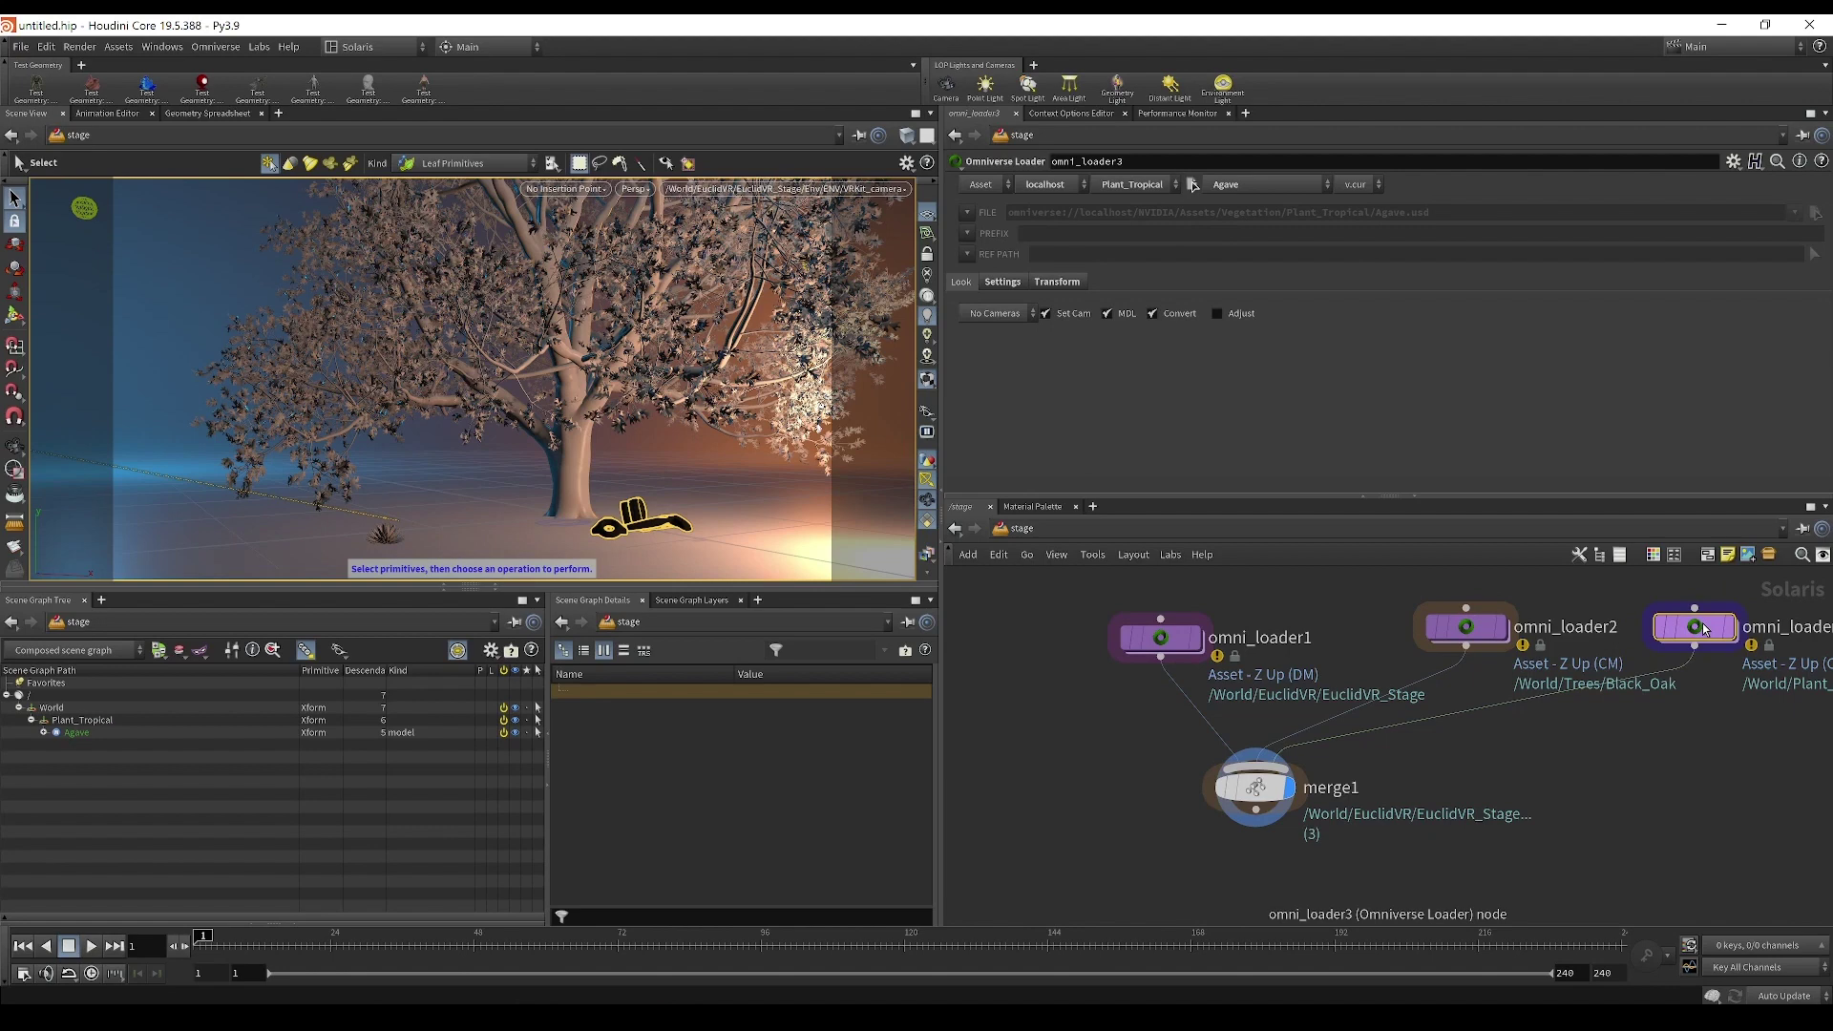
{"action": "left_click", "coordinate": [1255, 787]}
{"action": "scroll", "coordinate": [1259, 783], "scroll_direction": "down", "scroll_amount": 5}
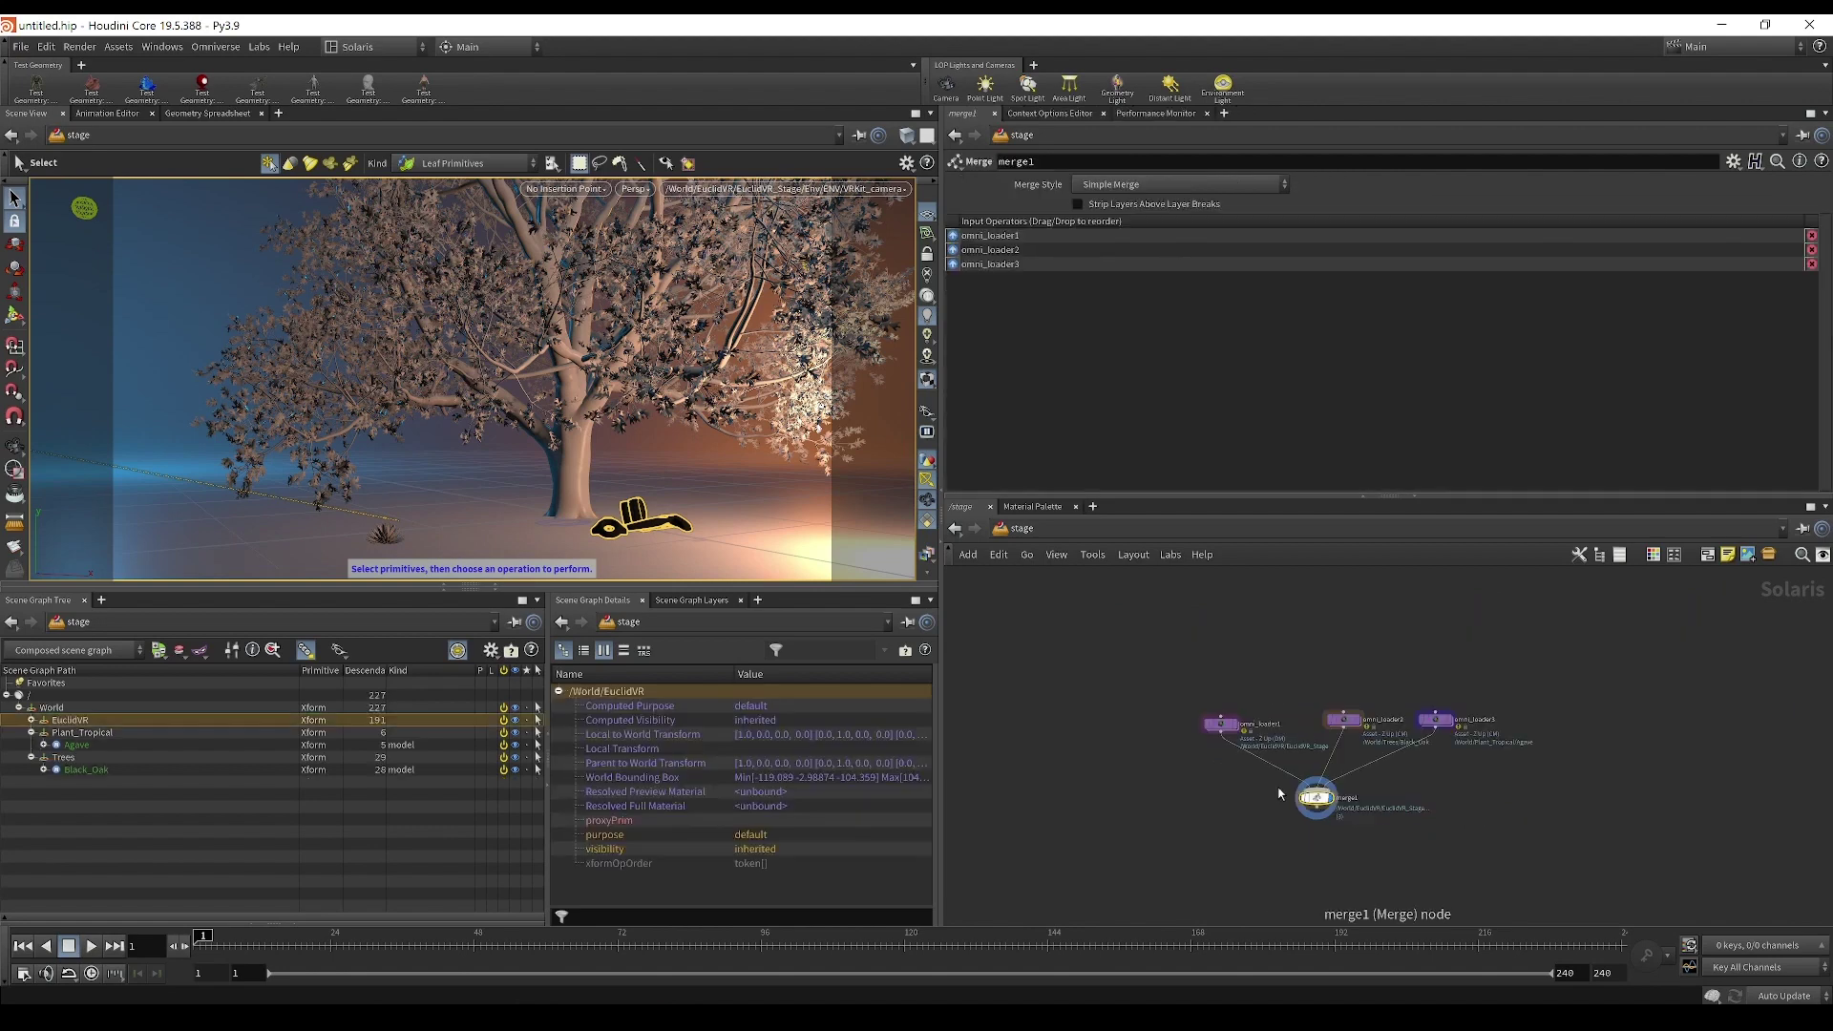
{"action": "left_click", "coordinate": [122, 768]}
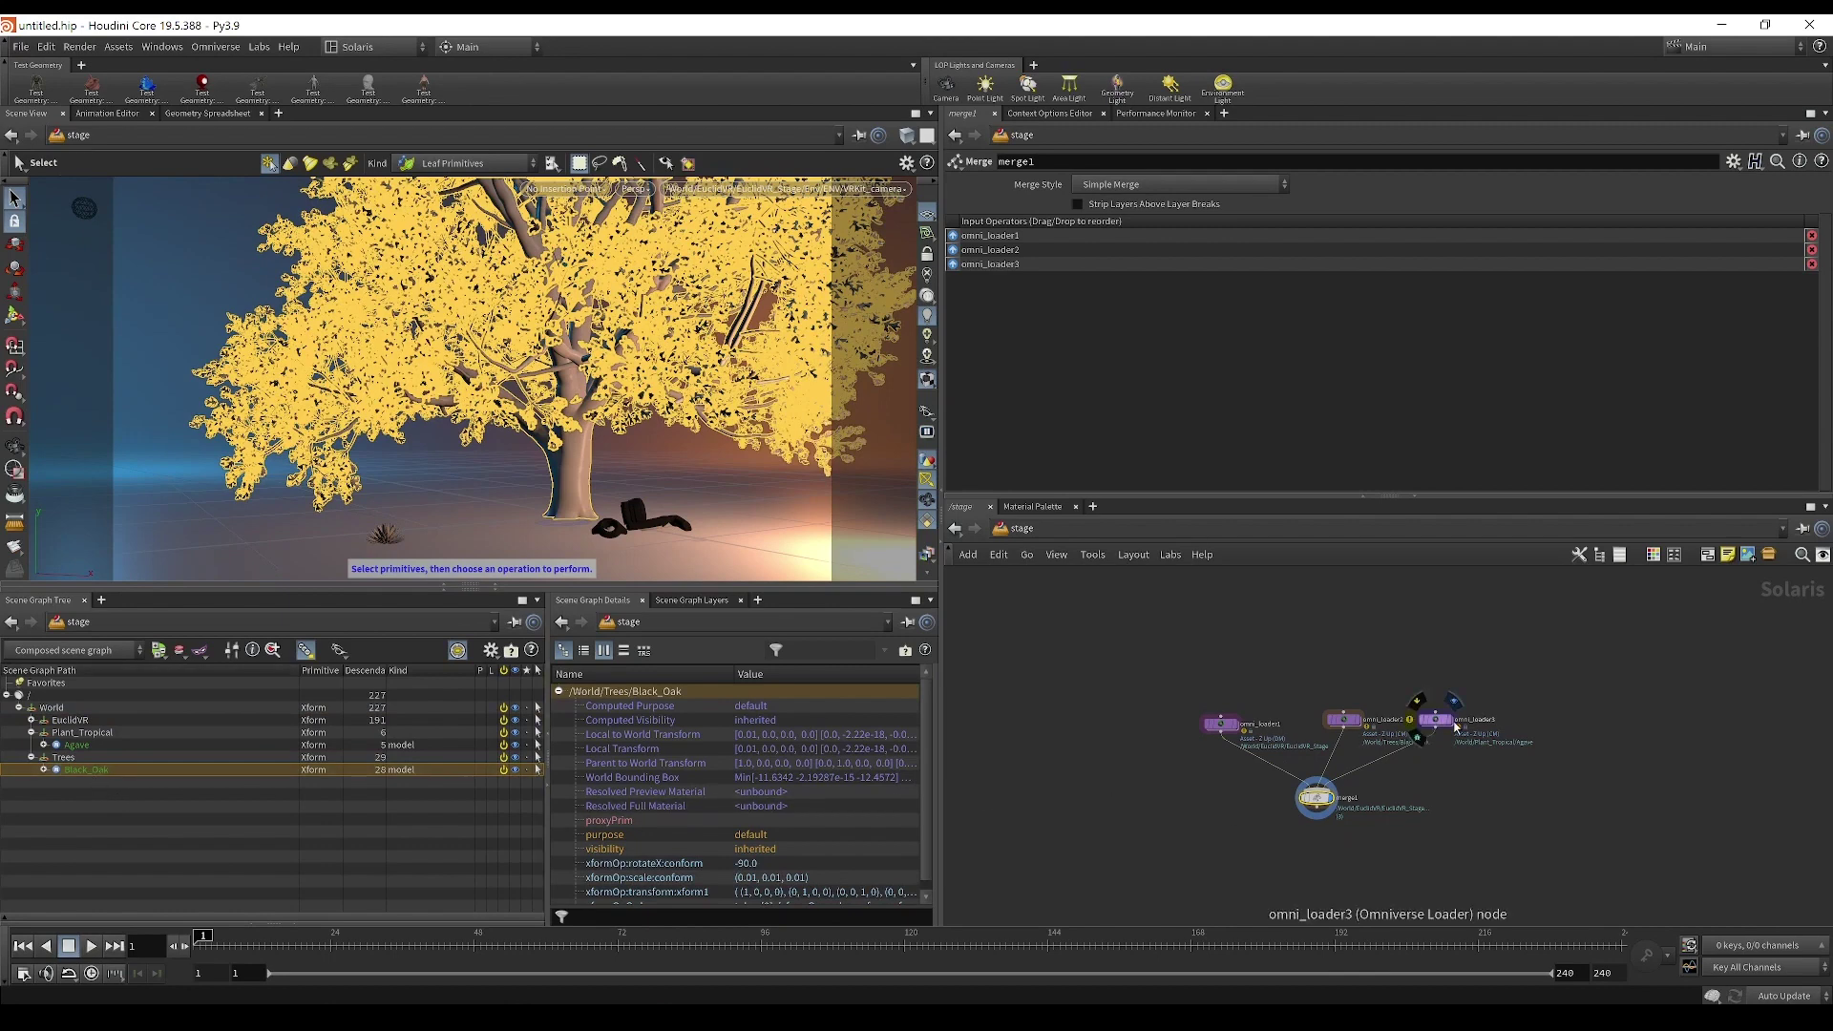
{"action": "left_click_drag", "start_coordinate": [1438, 722], "coordinate": [1462, 725]}
Step: Paste the agave loader as omni_loader4 feeding merge1, confirming Agave and Agave_01 under Plant_Tropical
{"action": "key", "text": "ctrl+v"}
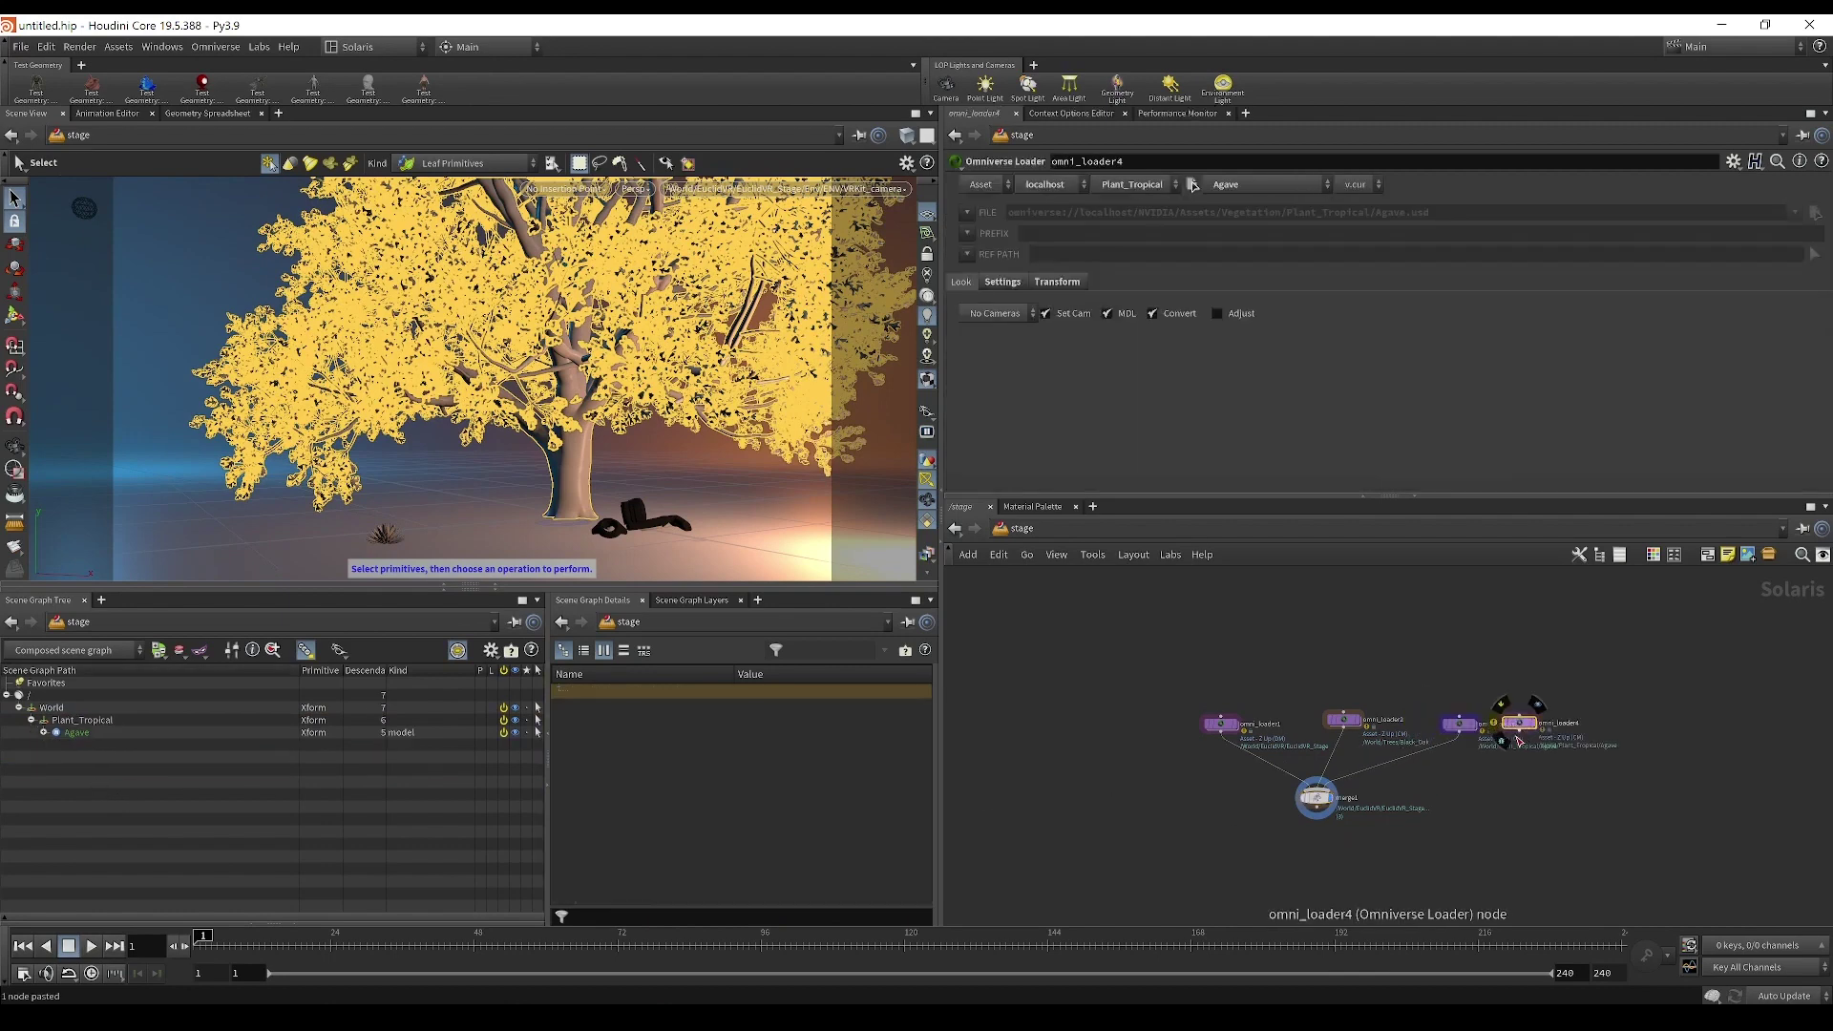
{"action": "scroll", "coordinate": [1510, 727], "scroll_direction": "up", "scroll_amount": 4}
{"action": "left_click_drag", "start_coordinate": [1562, 703], "coordinate": [1420, 764]}
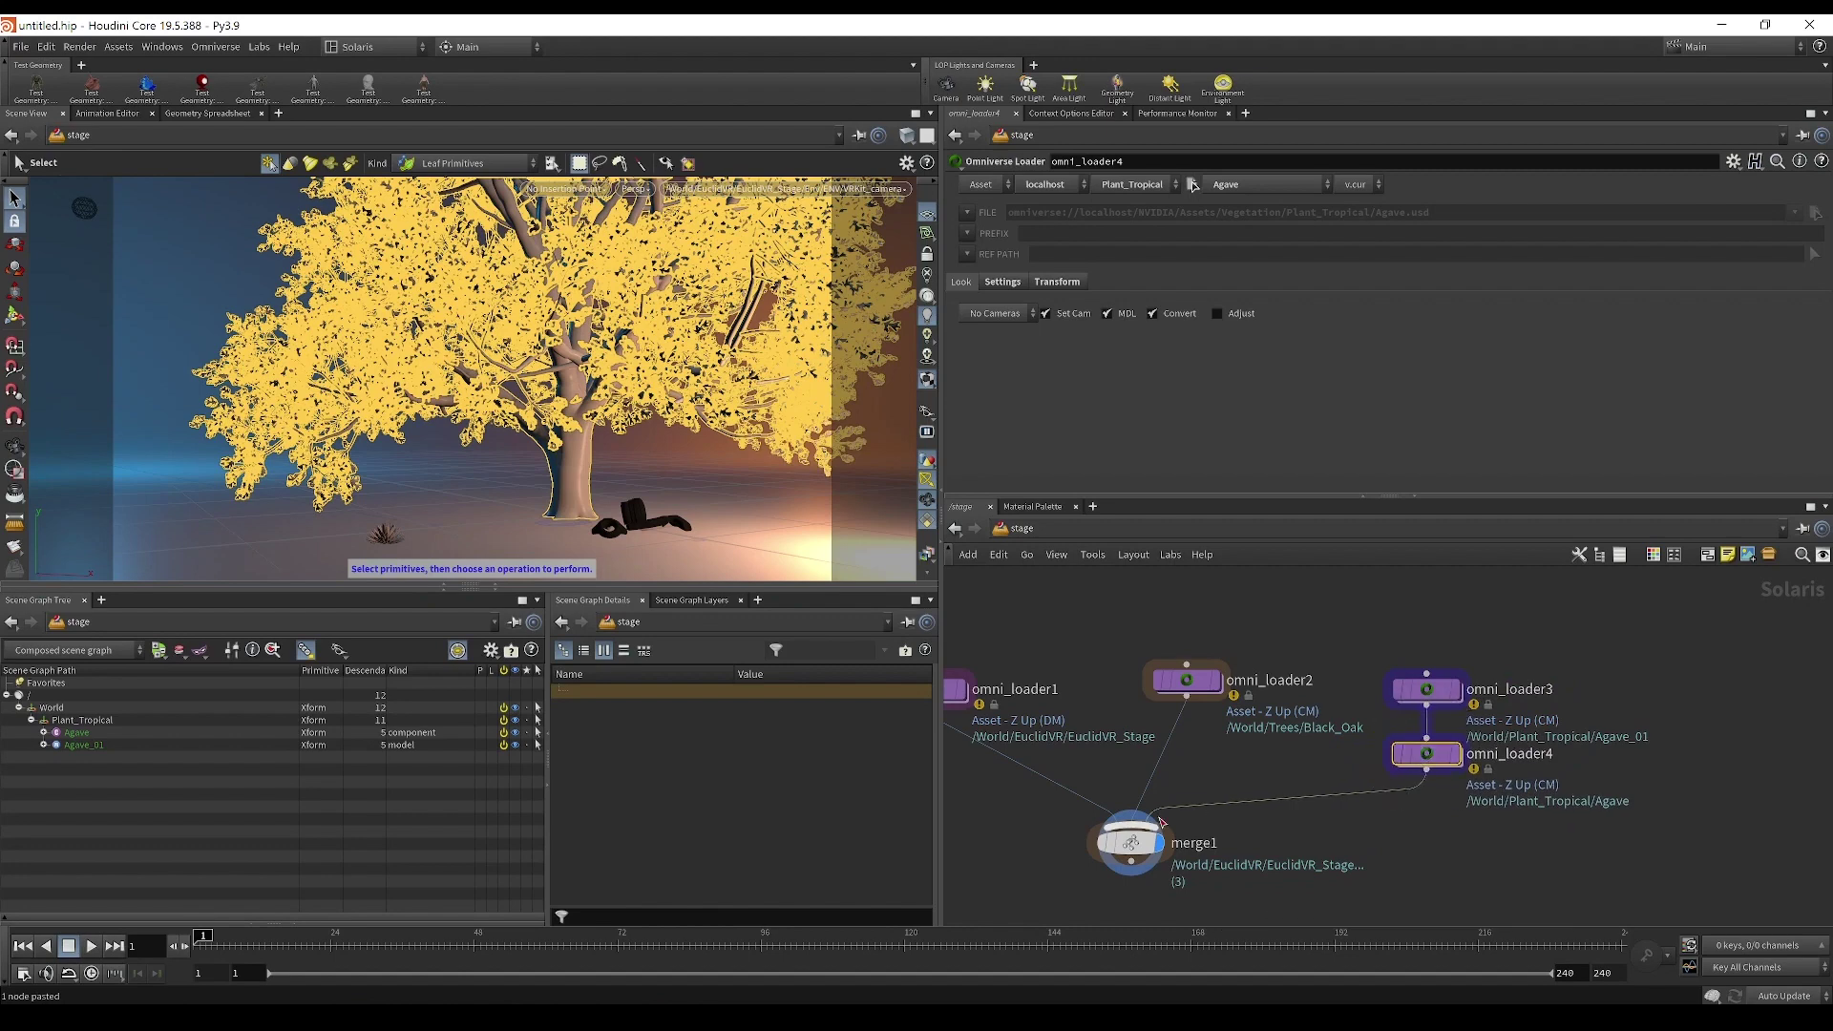
{"action": "left_click", "coordinate": [1143, 844]}
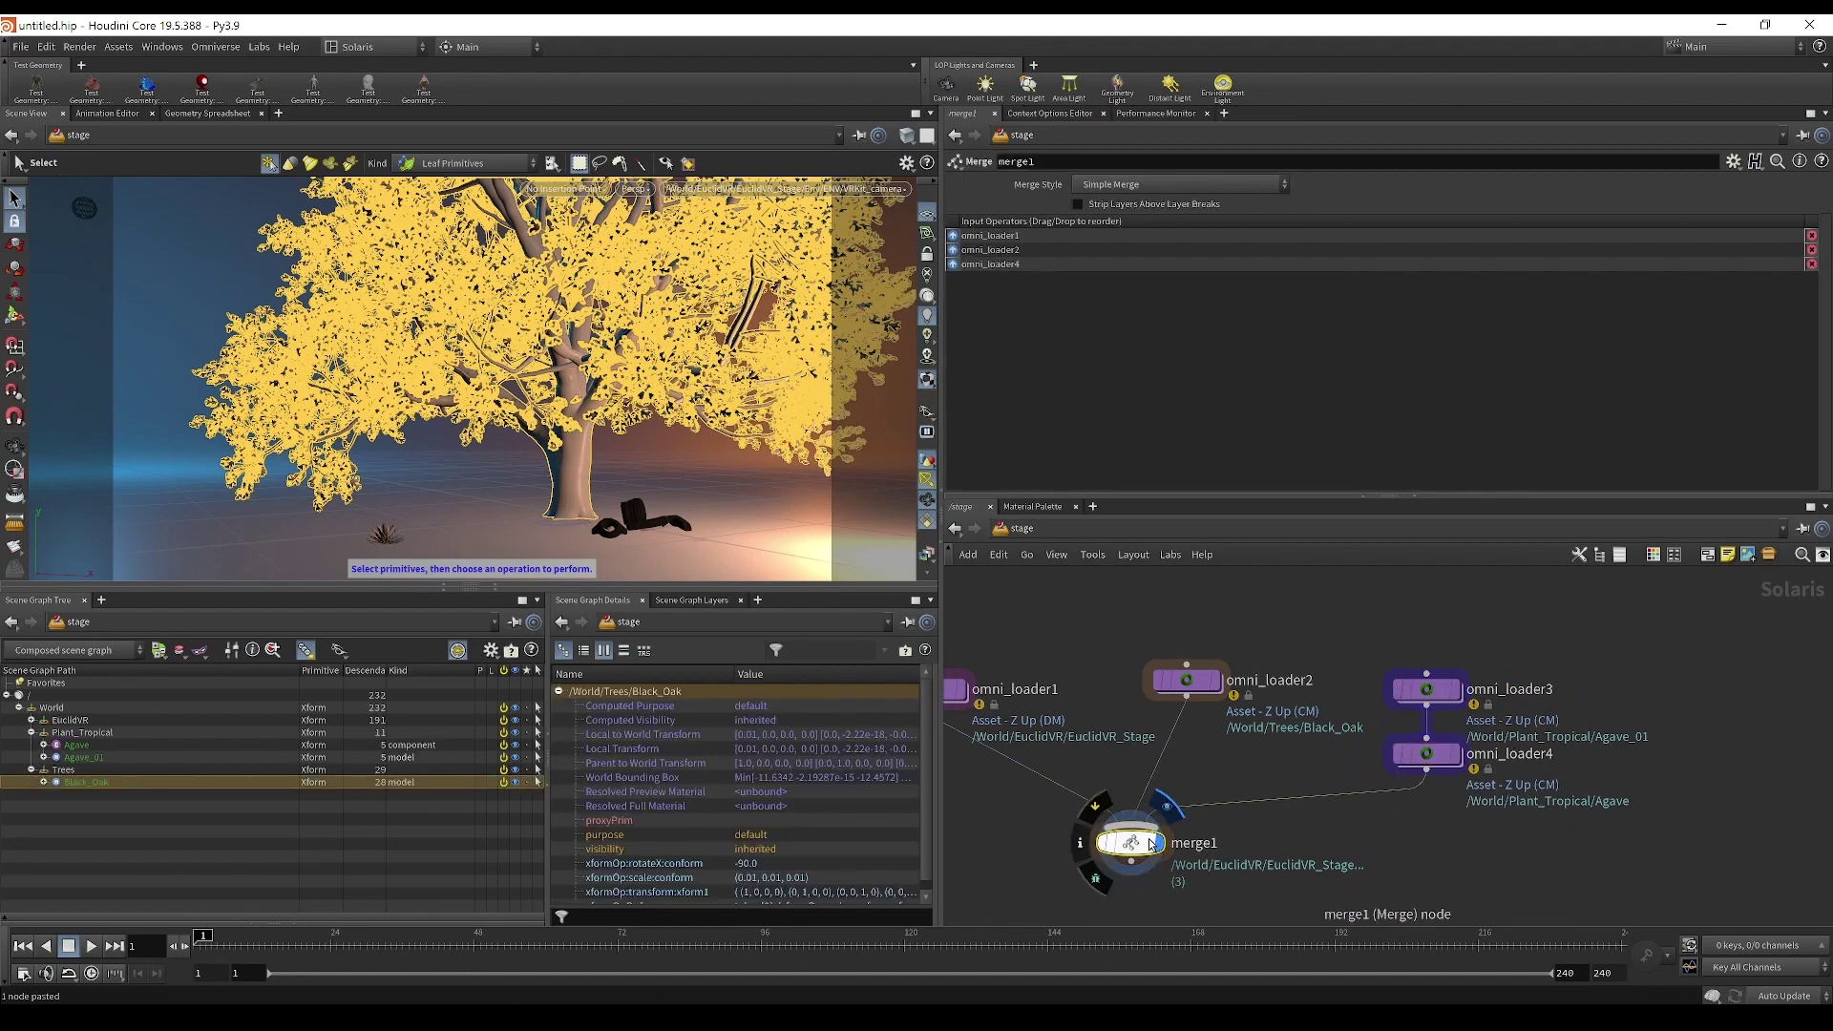
{"action": "left_click", "coordinate": [96, 734]}
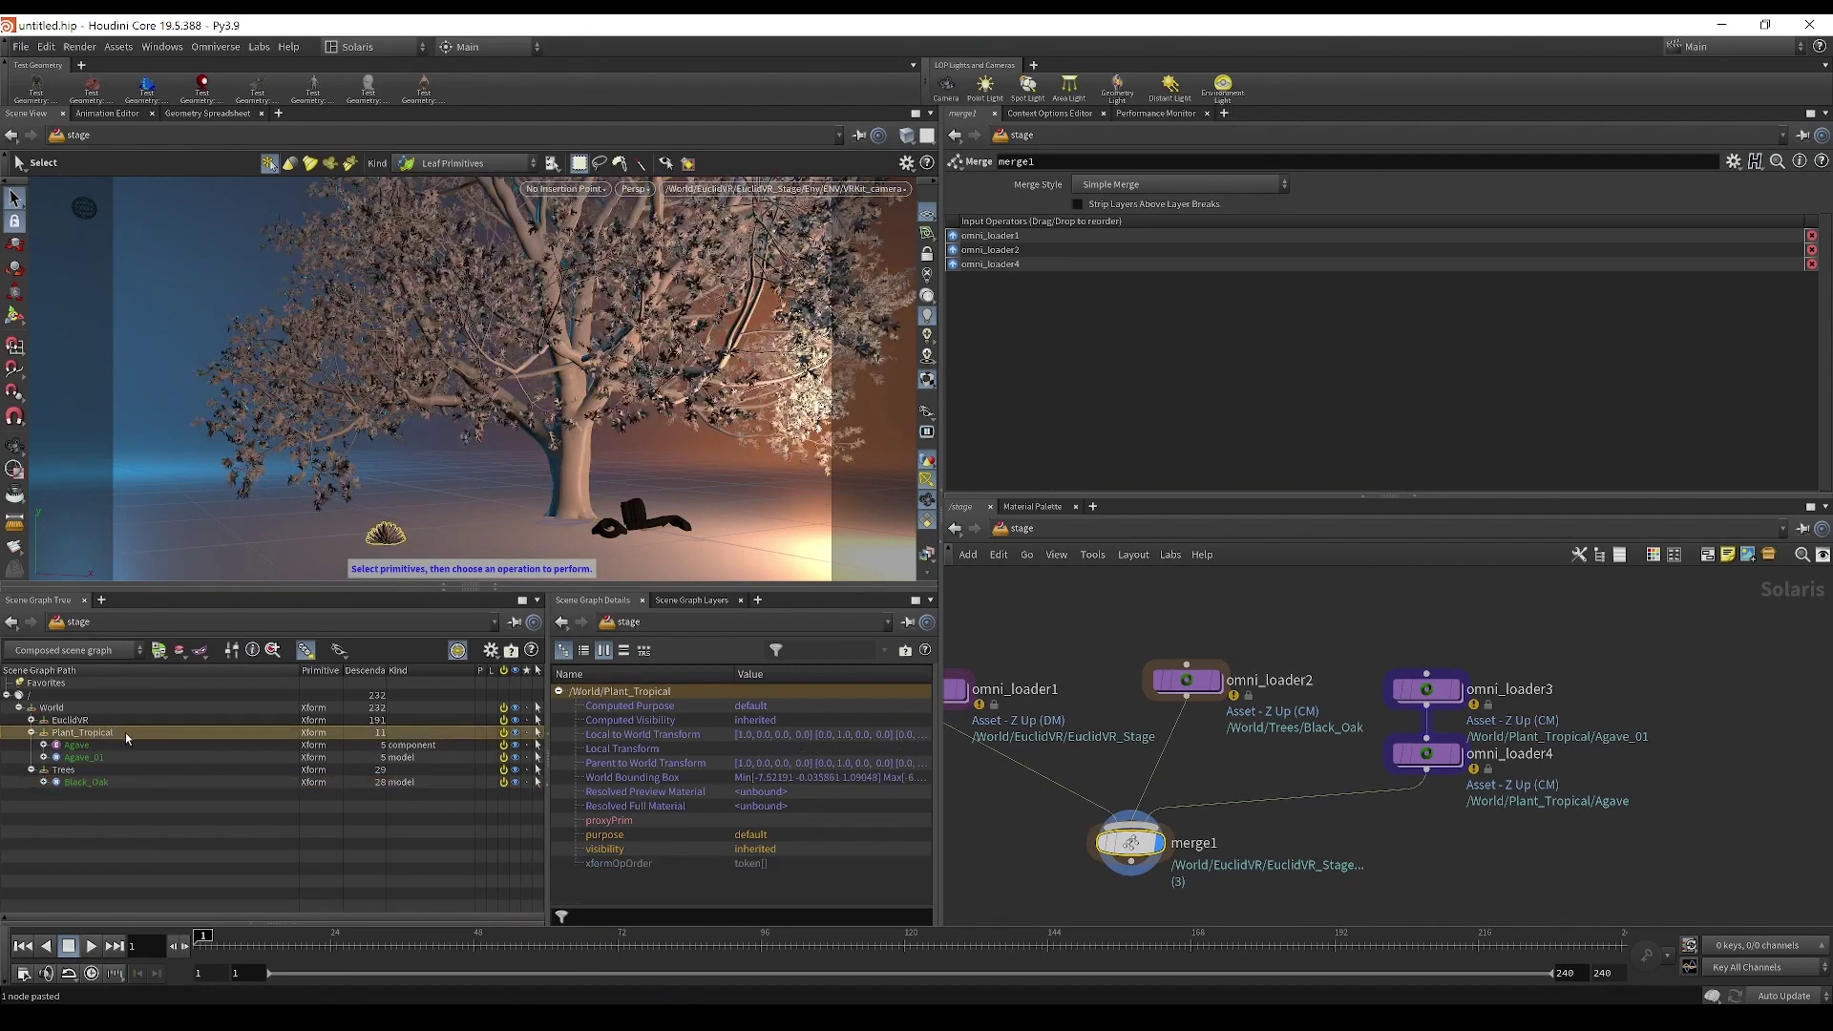
{"action": "left_click", "coordinate": [84, 745]}
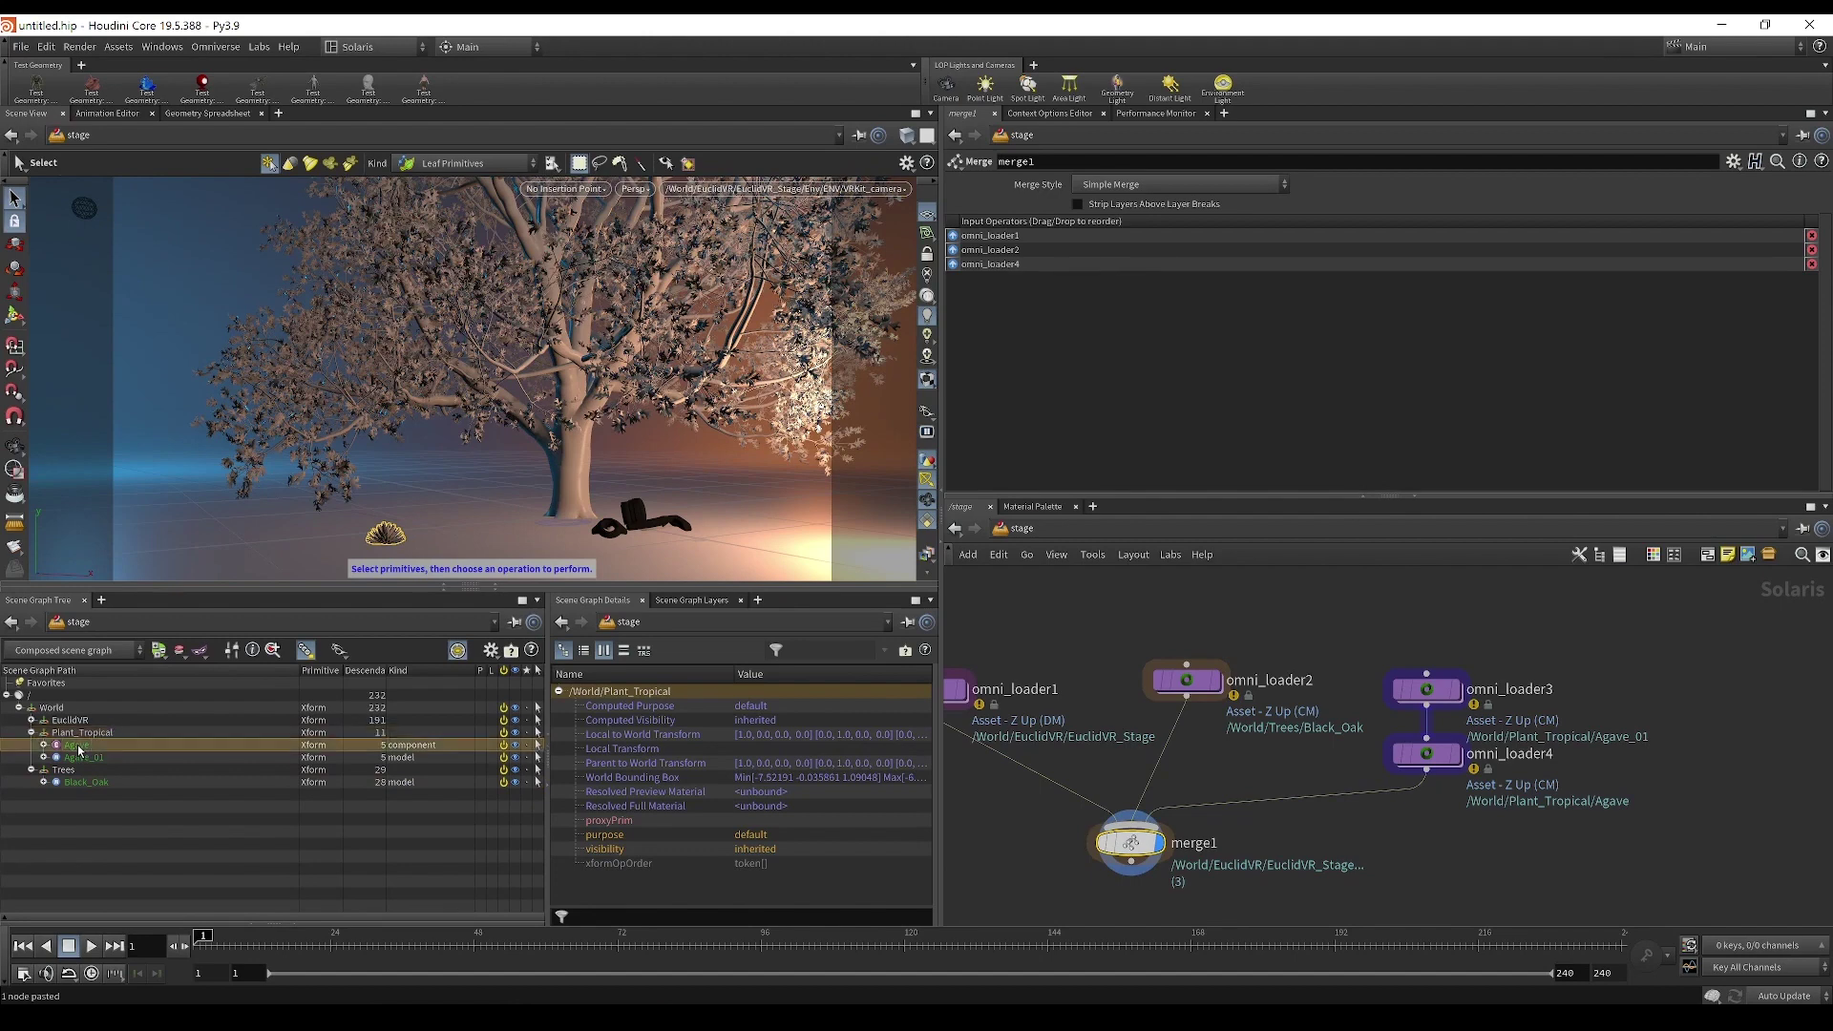
{"action": "left_click", "coordinate": [120, 758]}
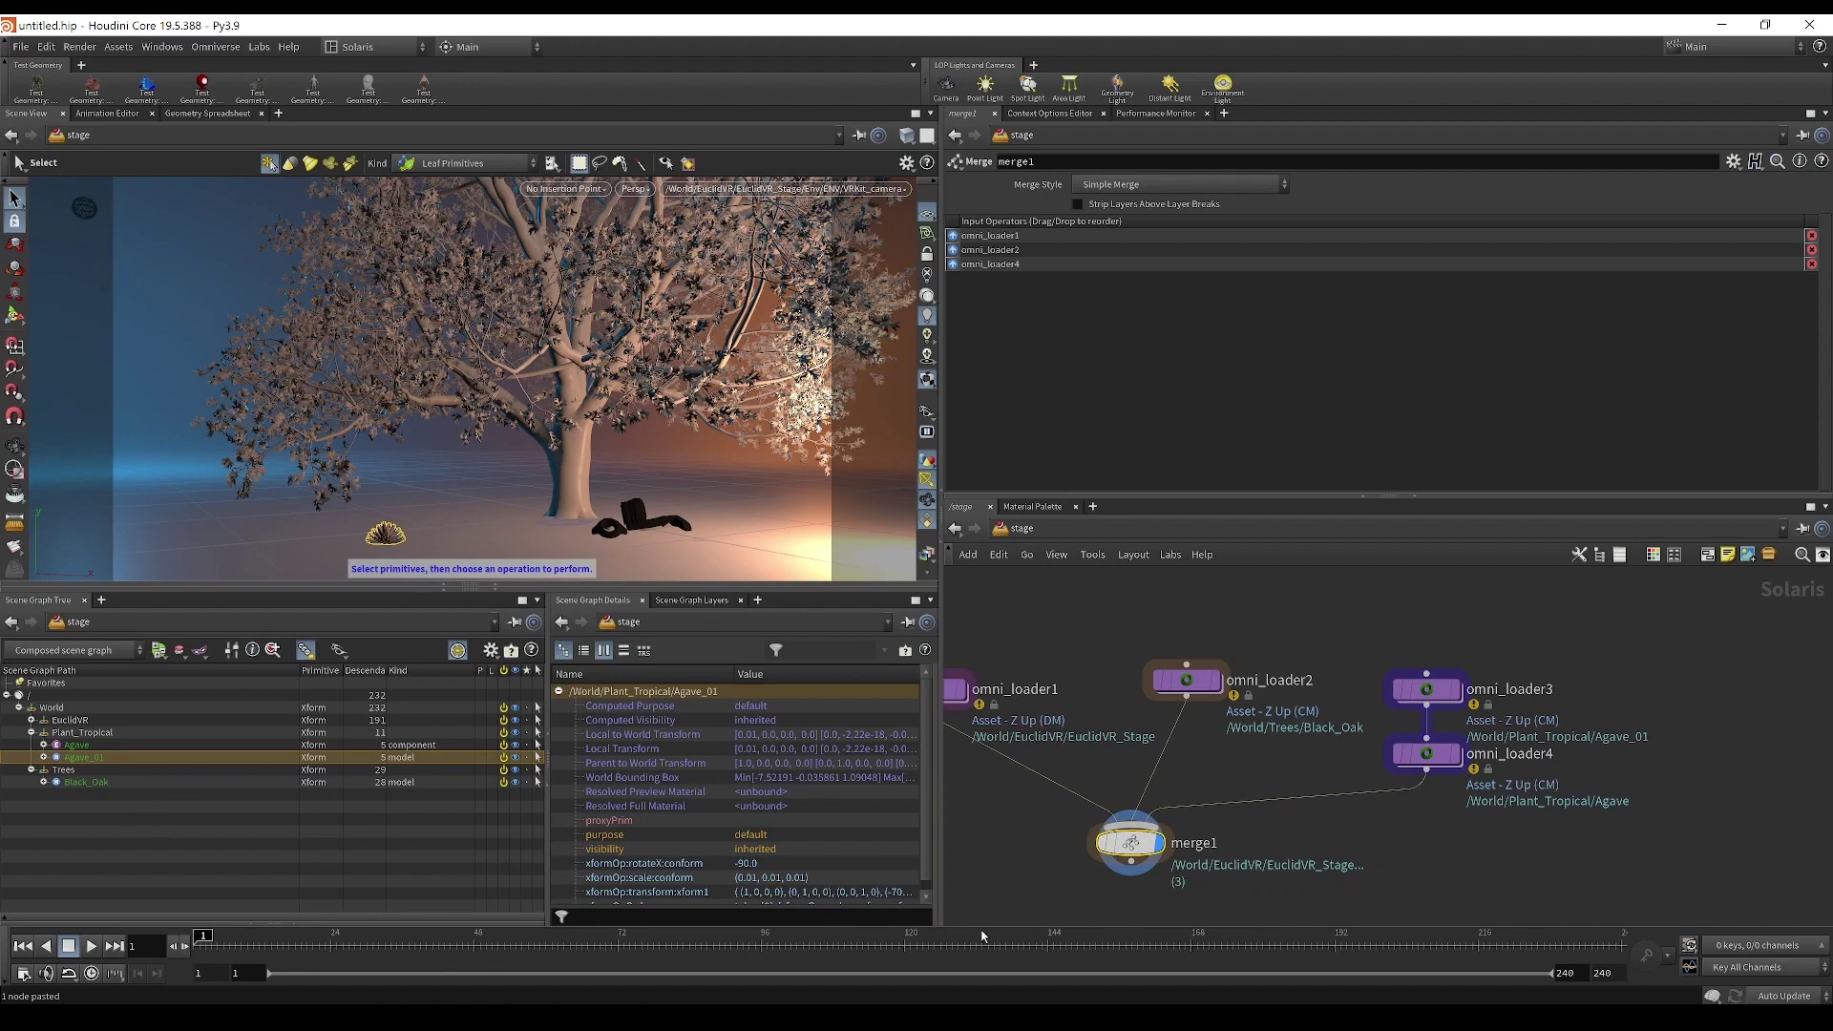
{"action": "left_click", "coordinate": [1426, 753]}
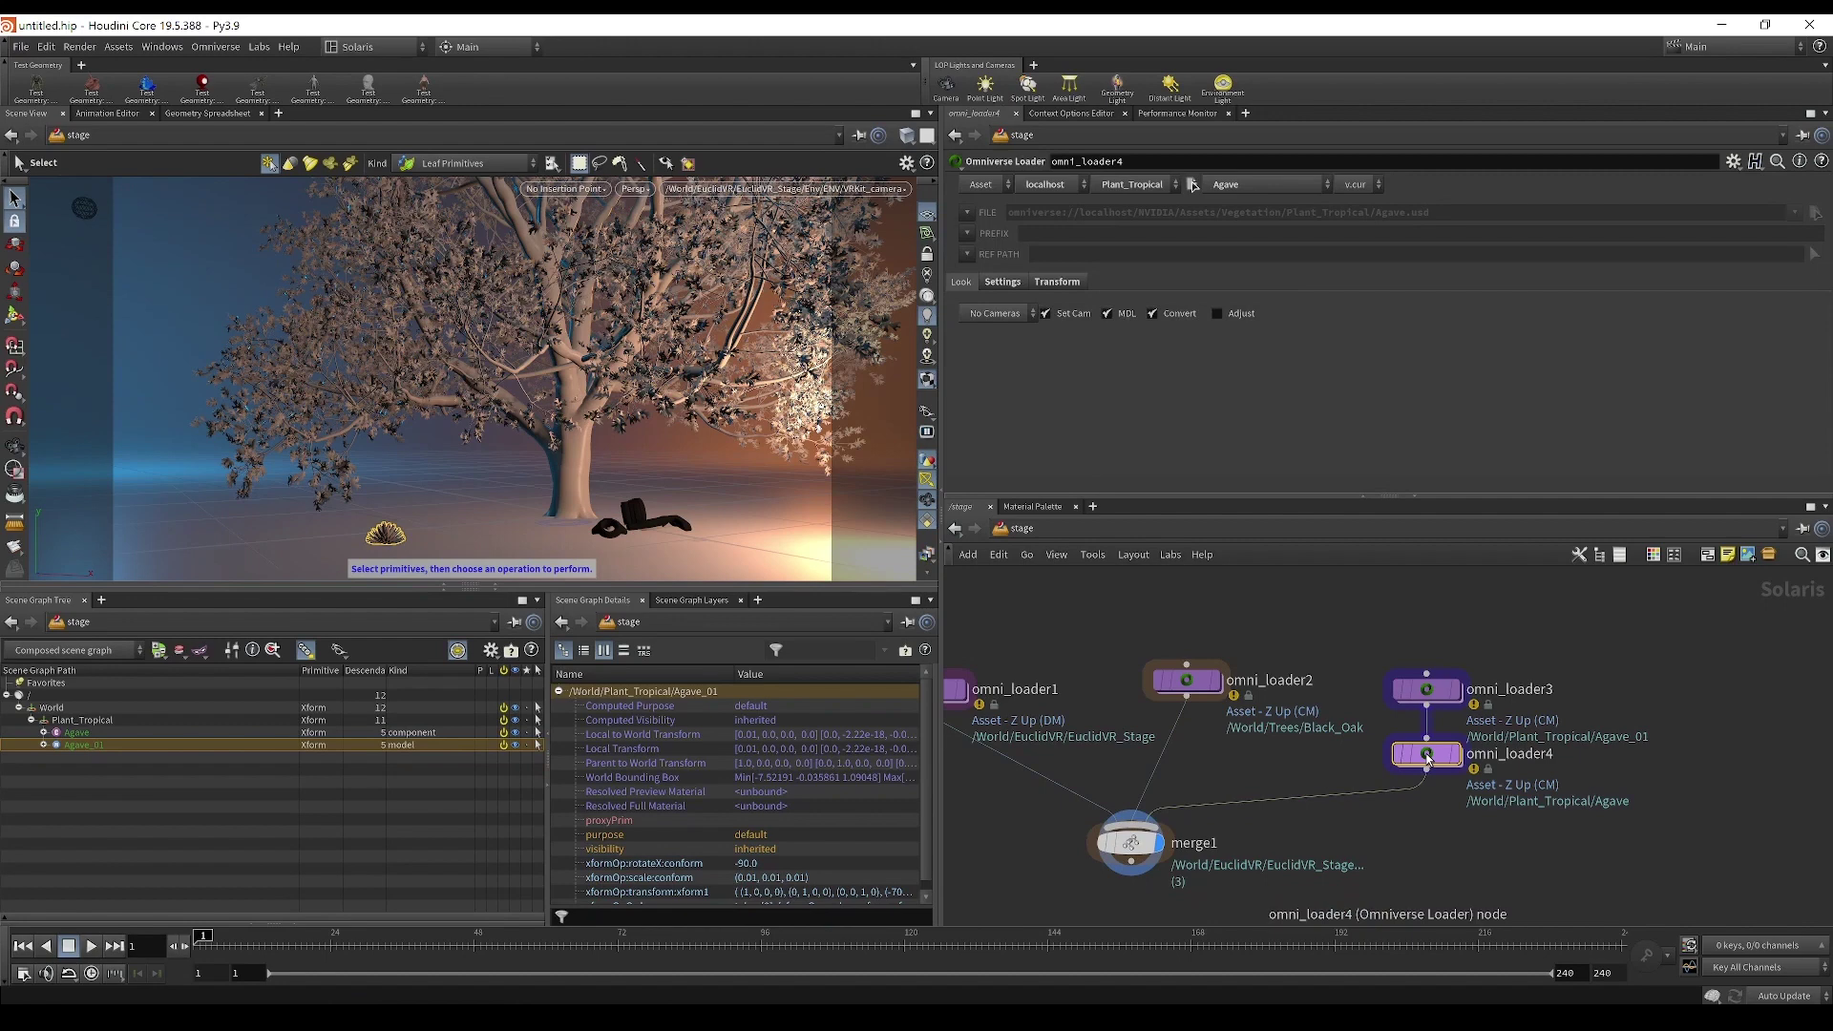
Step: Switch omni_loader4's asset to Hurricane_Palm and drag the palm beside the oak trunk
{"action": "left_click", "coordinate": [1241, 194]}
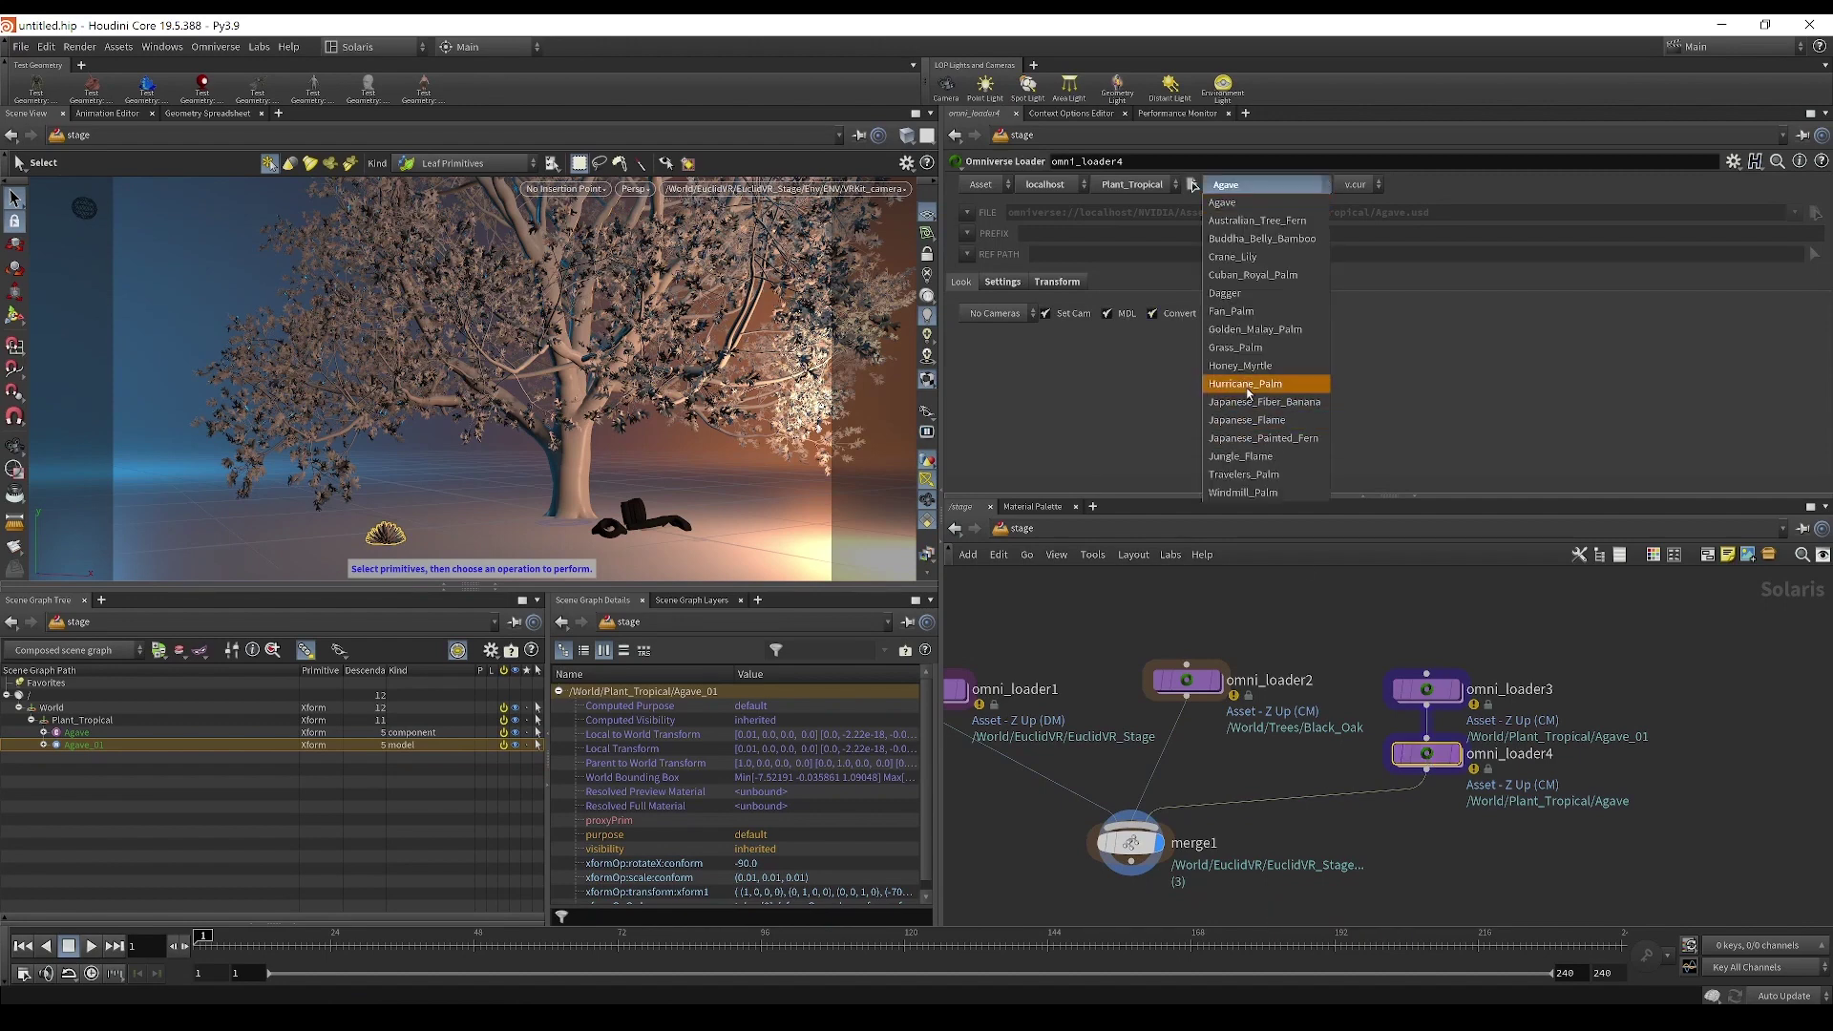
{"action": "left_click", "coordinate": [1247, 390]}
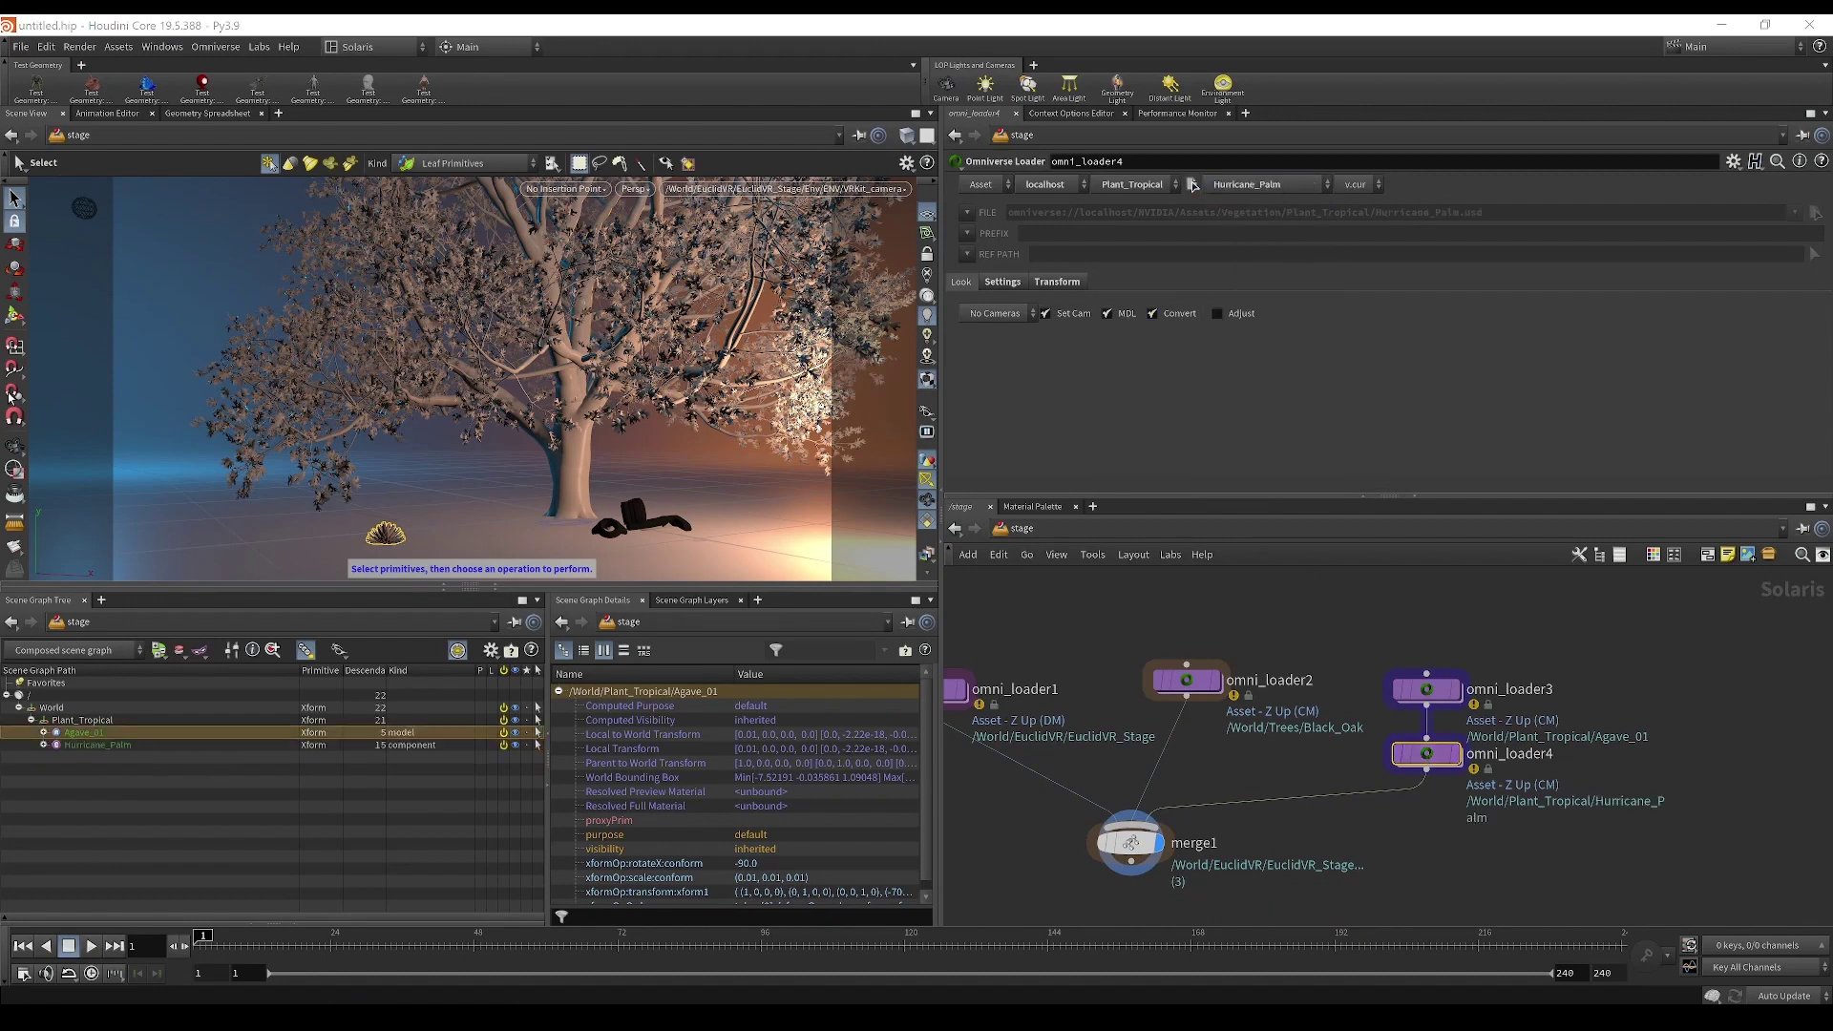
{"action": "key", "text": "Return"}
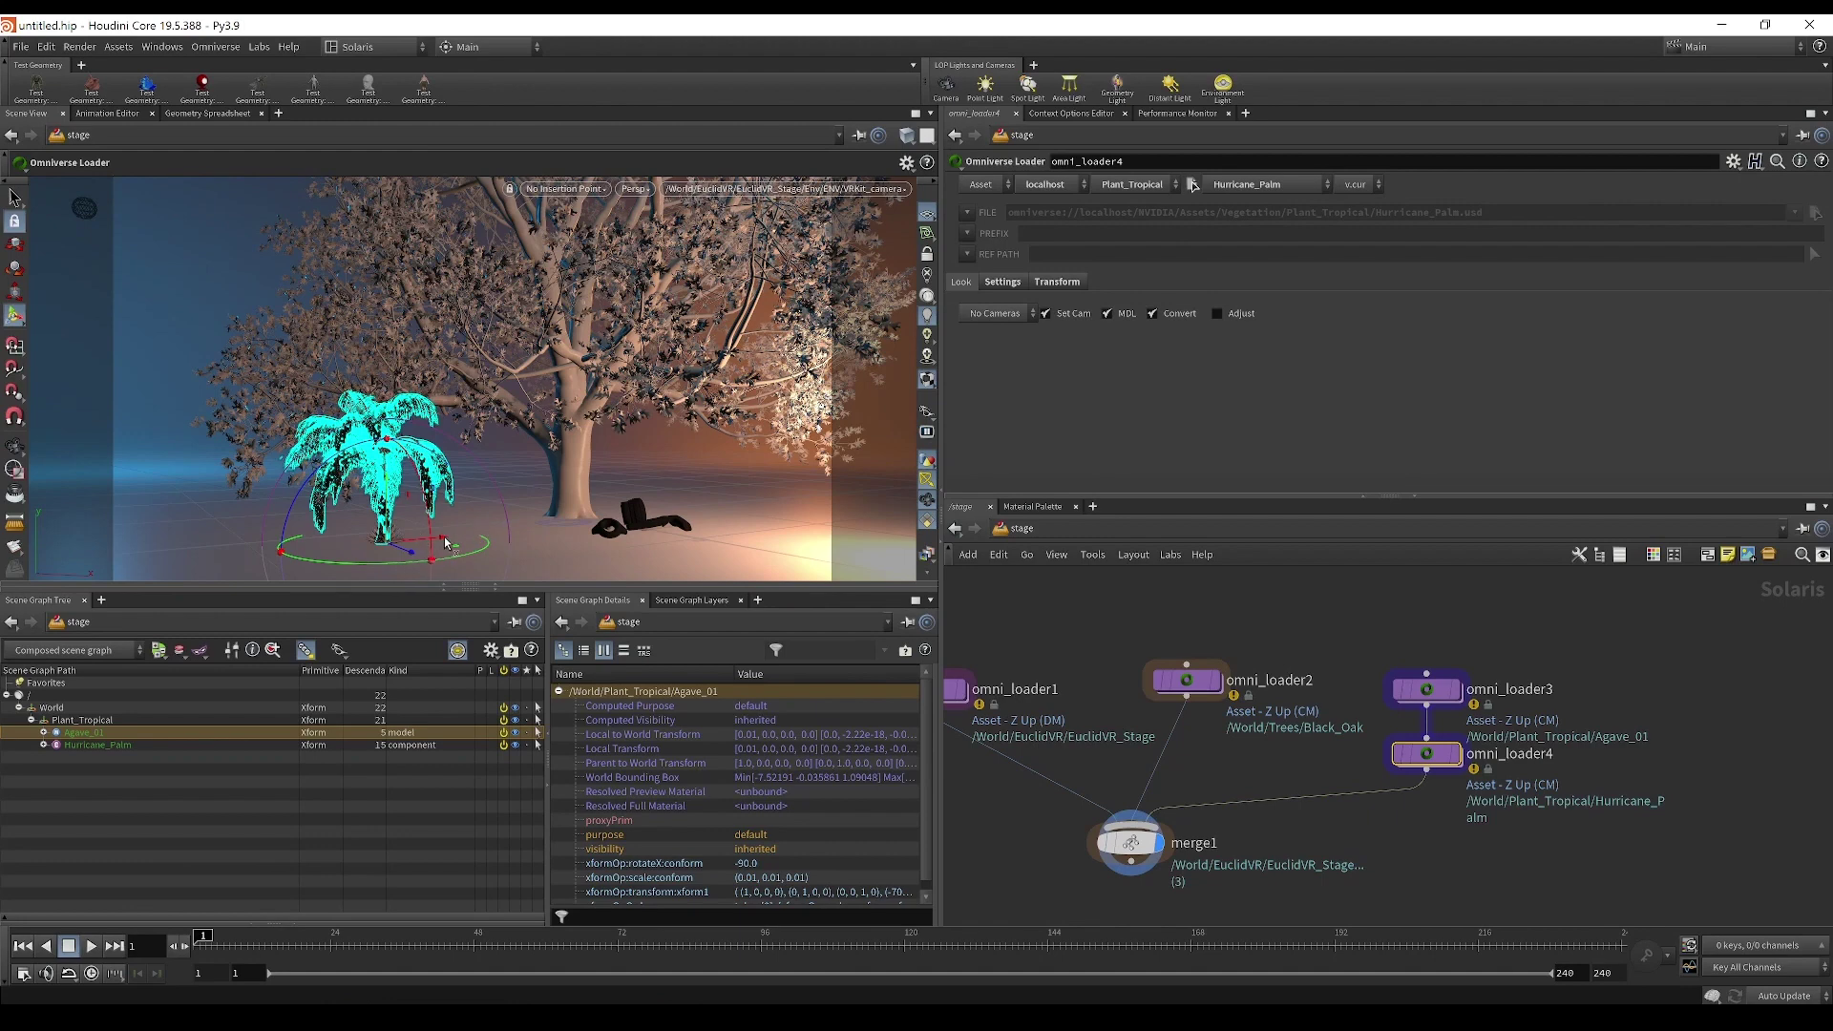
{"action": "left_click_drag", "start_coordinate": [448, 546], "coordinate": [513, 530]}
{"action": "left_click_drag", "start_coordinate": [641, 940], "coordinate": [779, 940]}
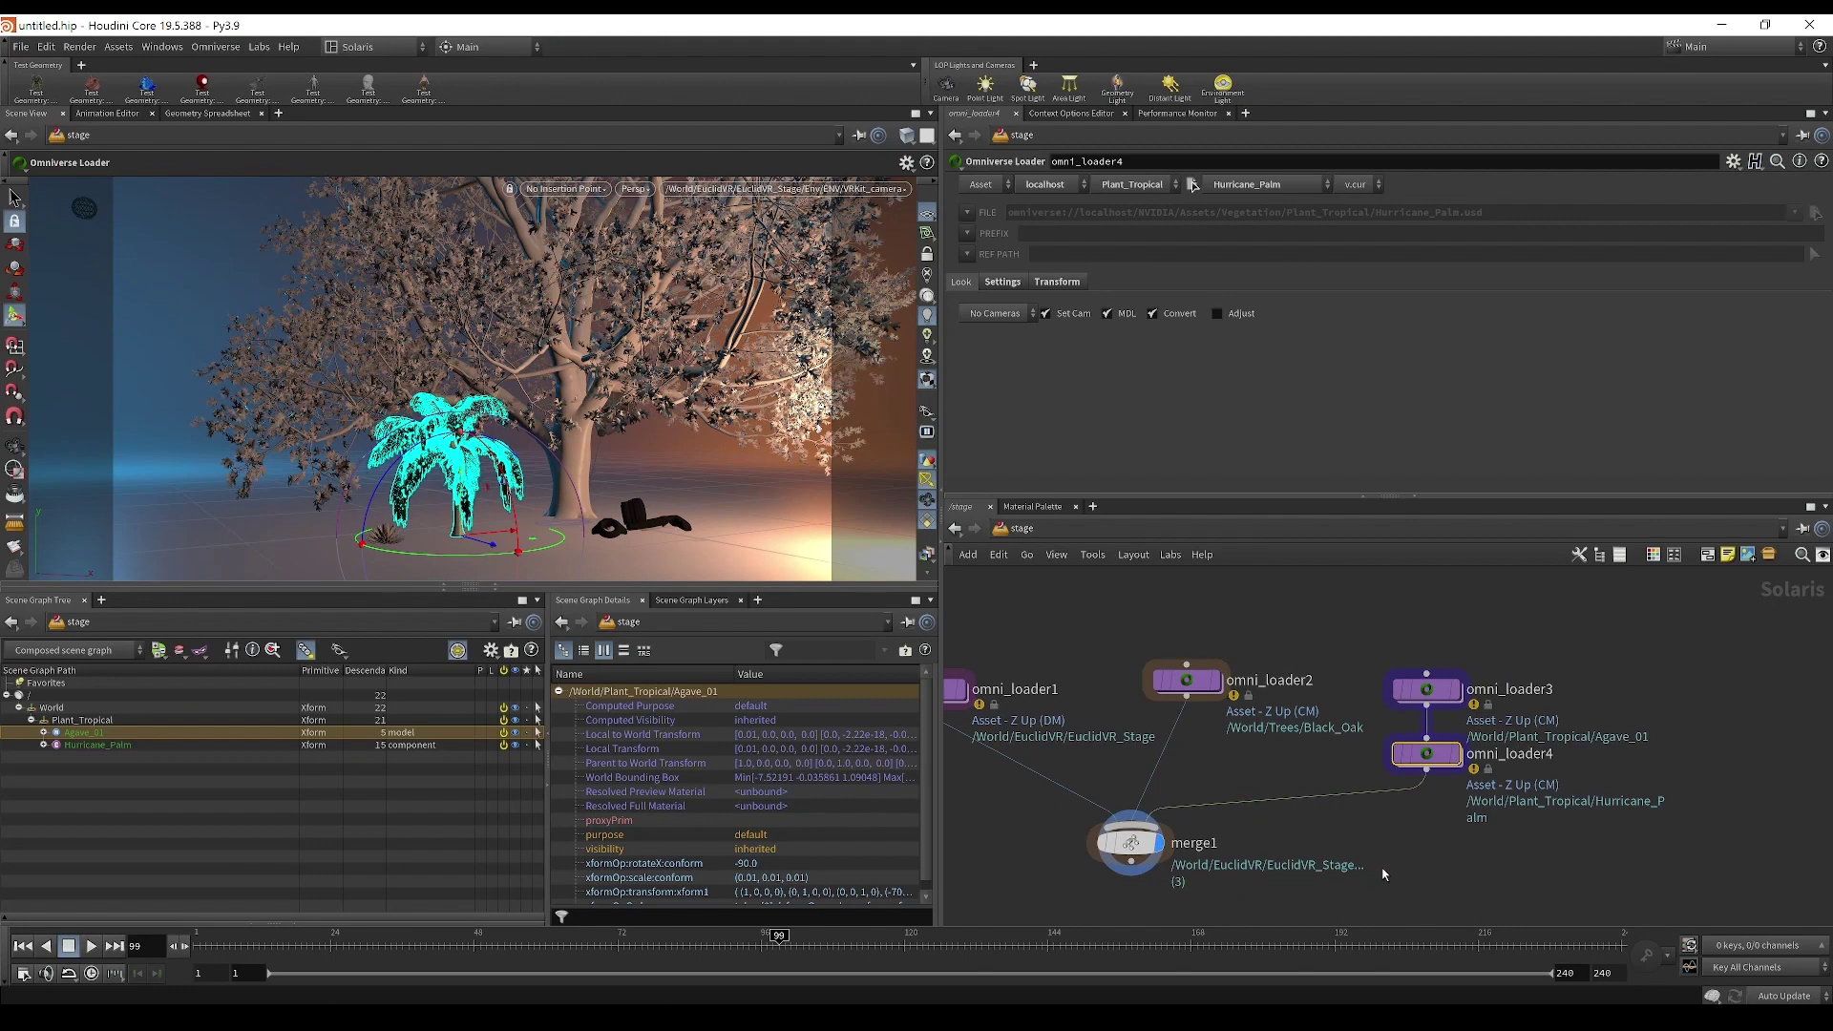
{"action": "scroll", "coordinate": [1322, 854], "scroll_direction": "down", "scroll_amount": 1}
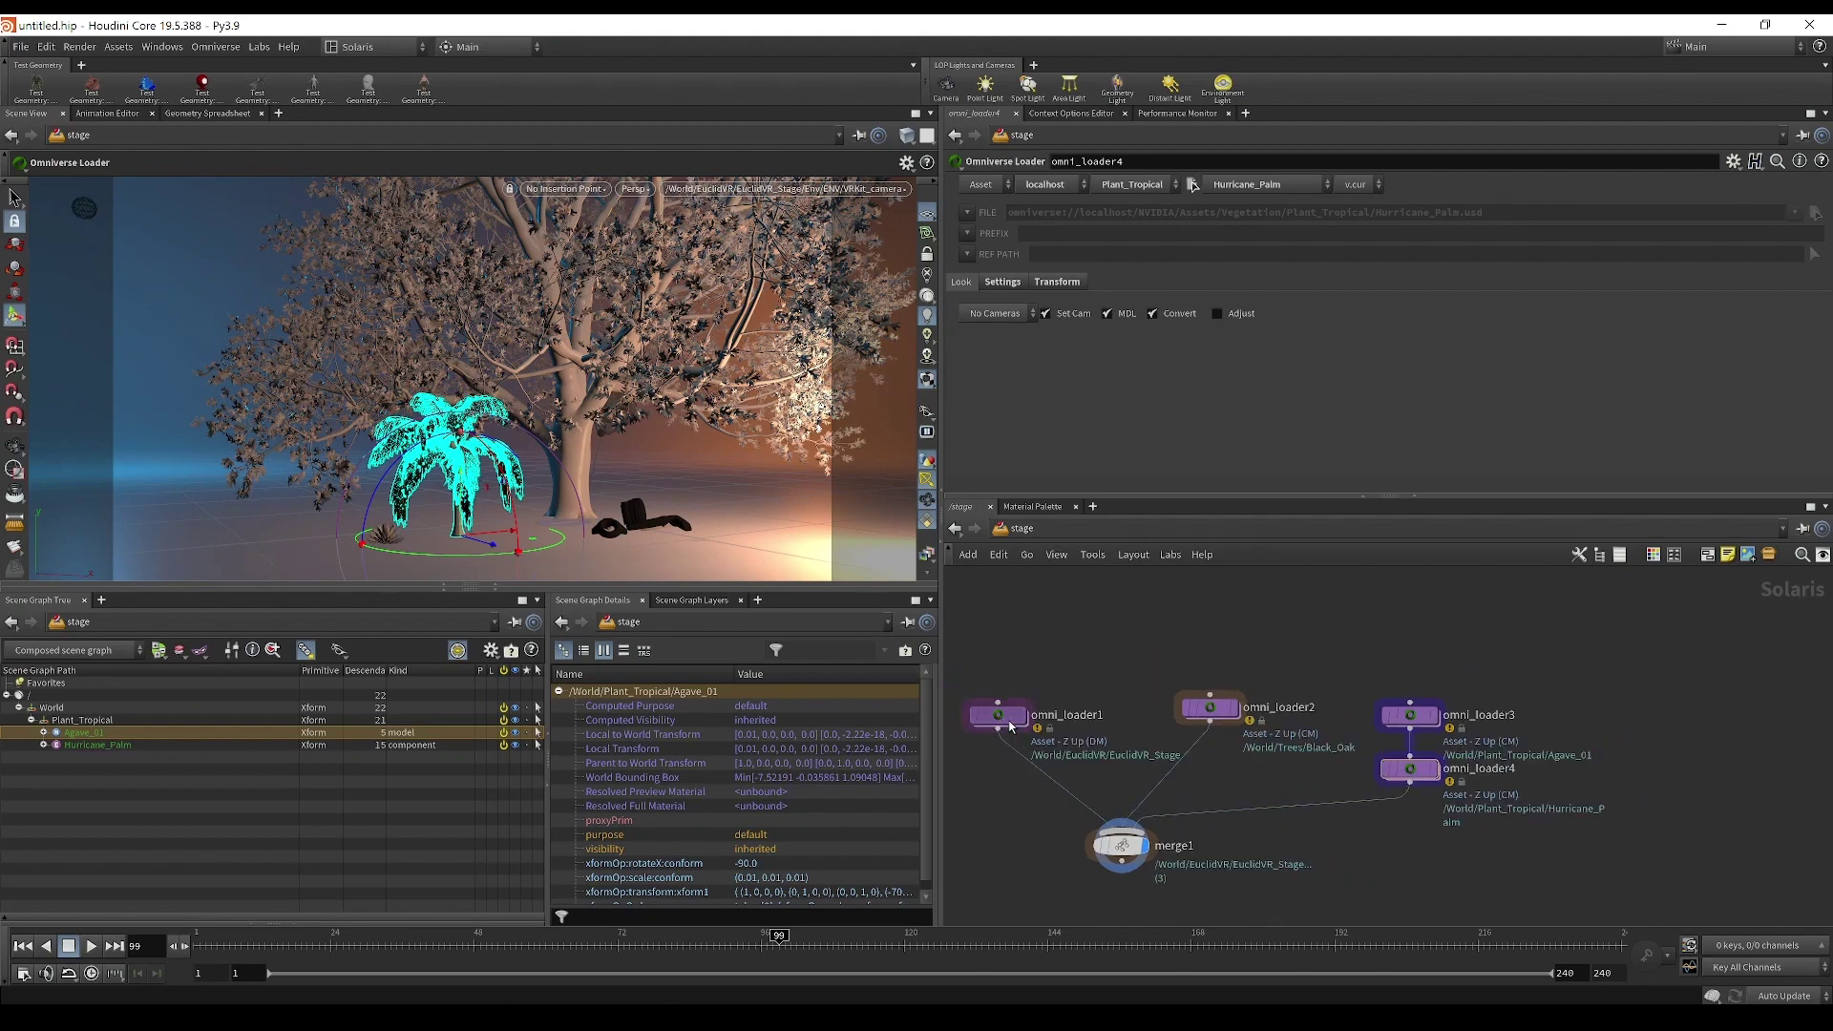
Step: Move merge1 further right in the network, then show omni_loader3's parameters
{"action": "left_click", "coordinate": [1010, 726]}
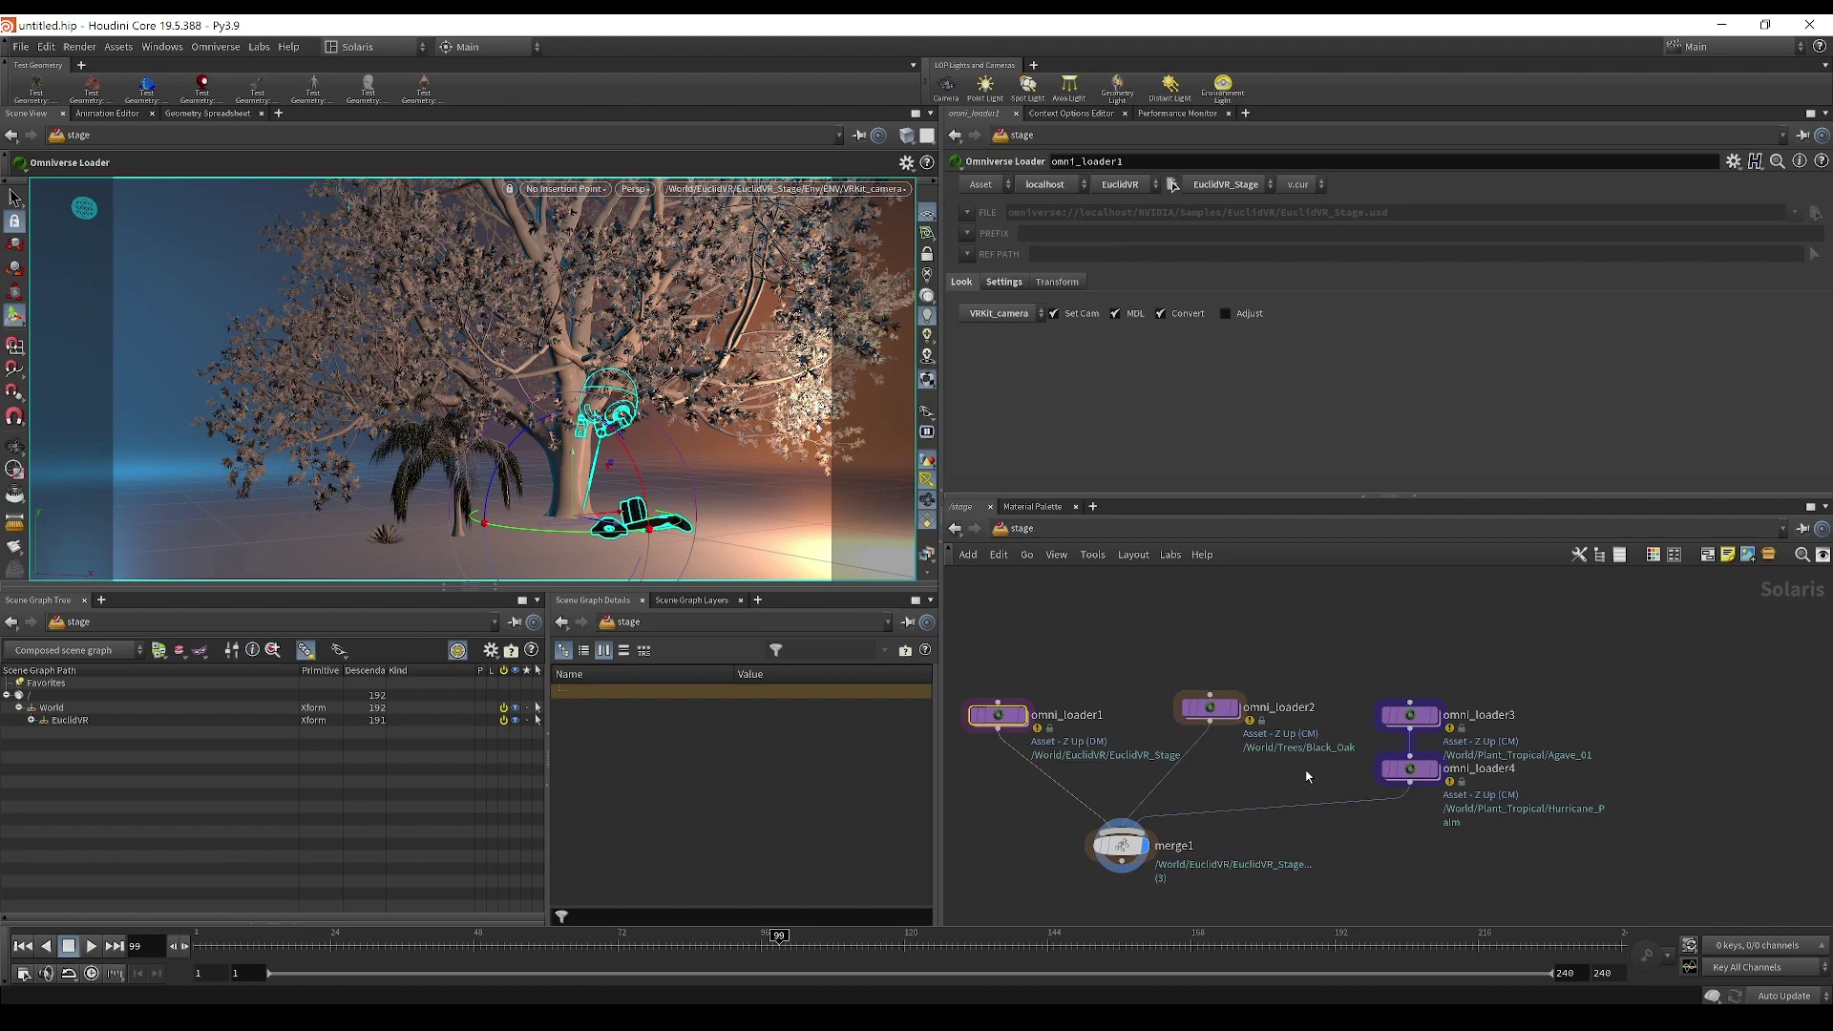
{"action": "left_click_drag", "start_coordinate": [1131, 849], "coordinate": [1169, 855]}
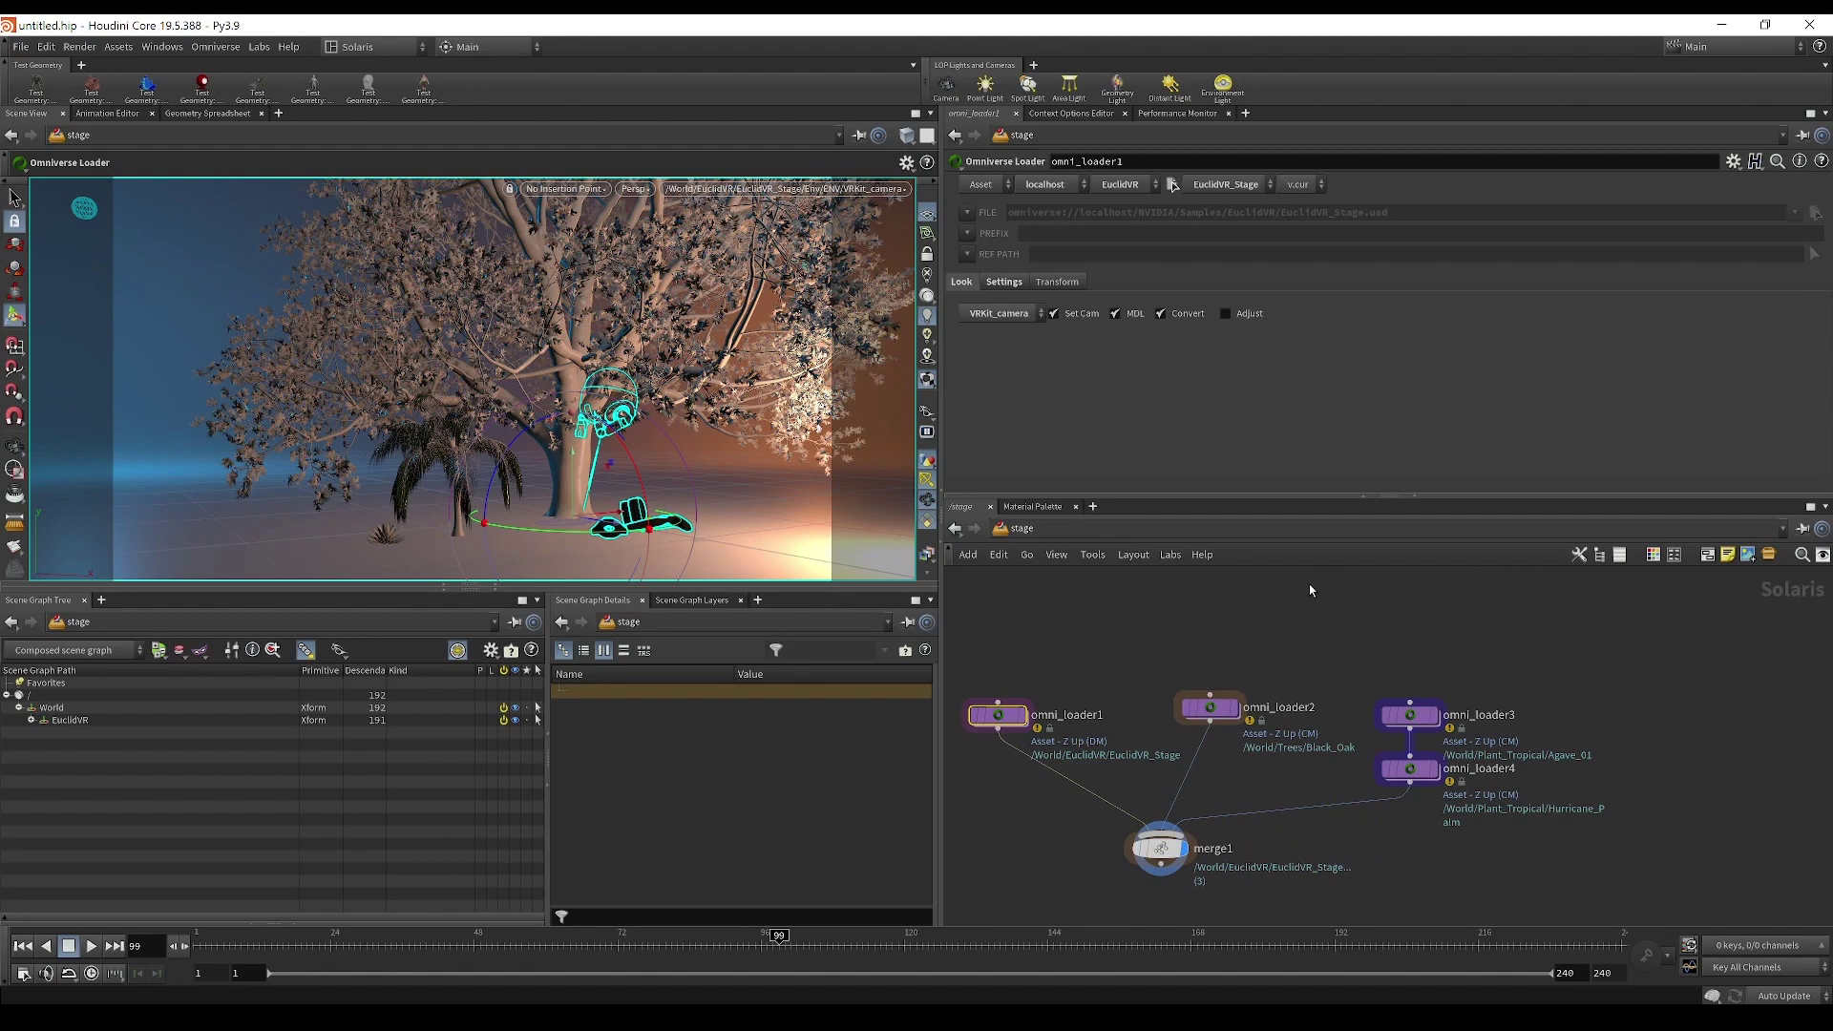
{"action": "left_click", "coordinate": [1410, 715]}
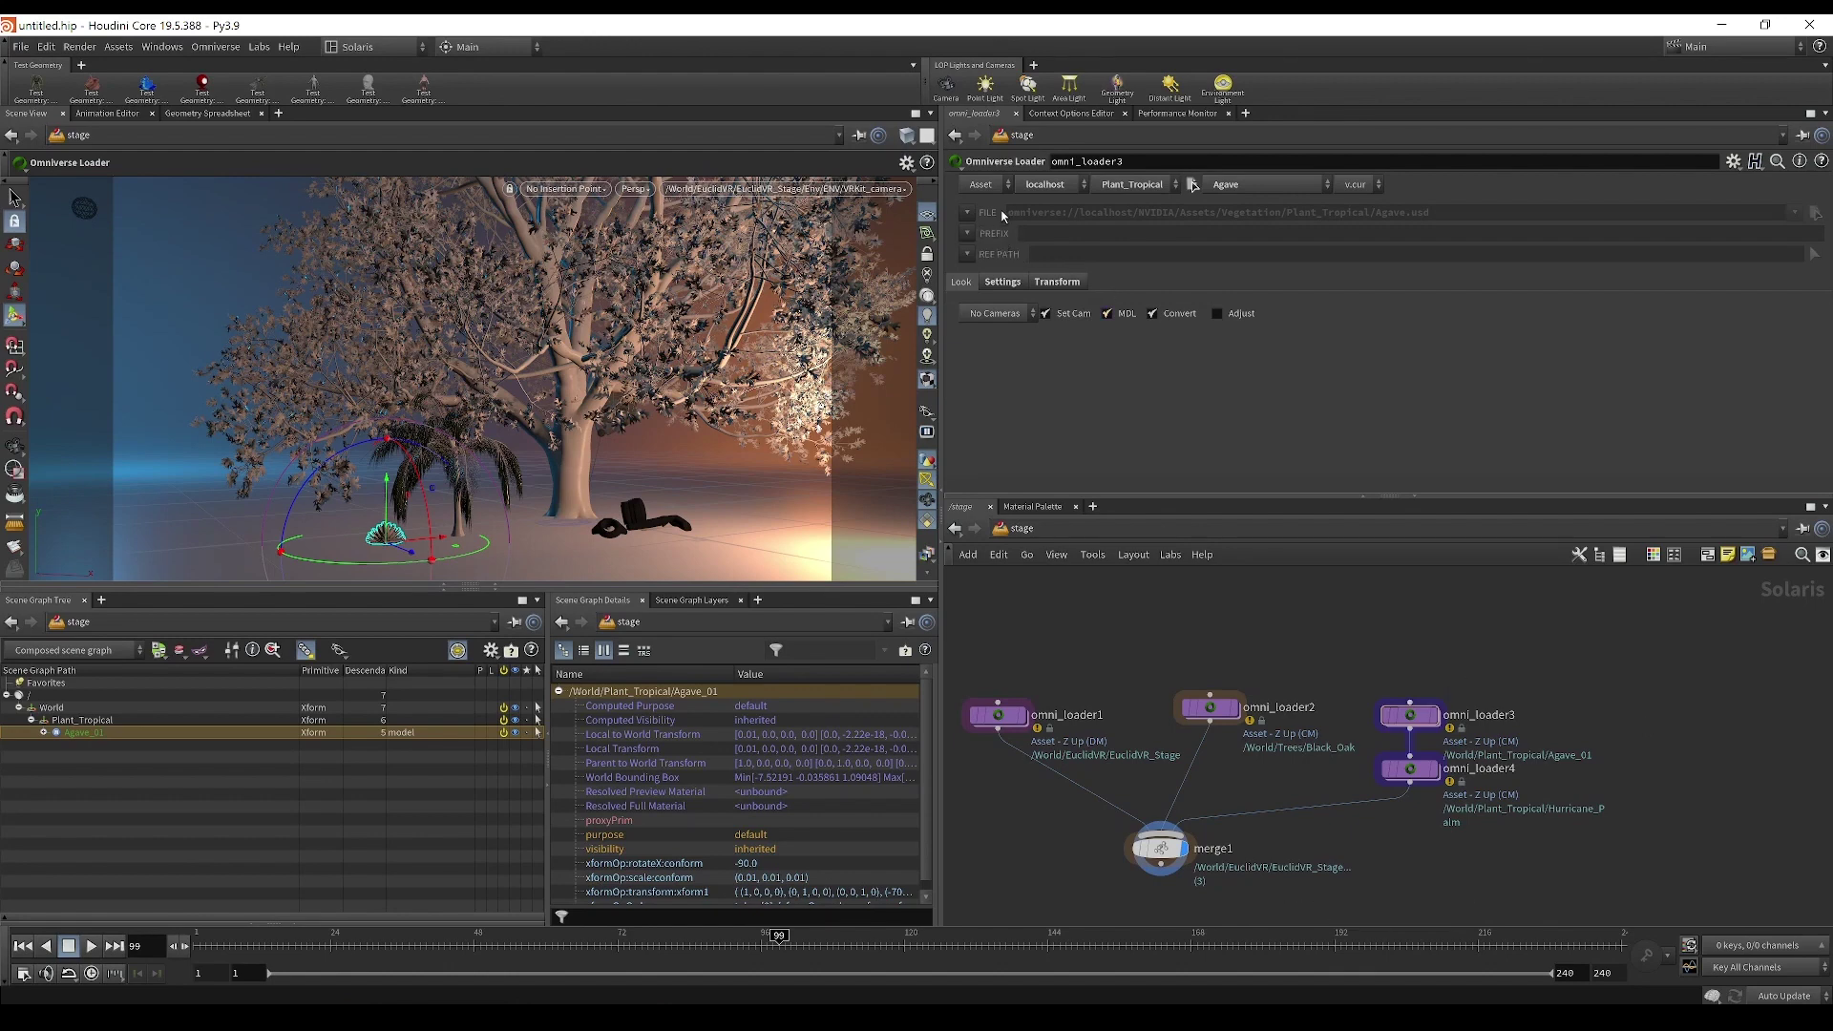
Step: Give the Agave and Hurricane_Palm loaders an Auto Prim Prefix and check the merged stage
{"action": "left_click", "coordinate": [967, 235]}
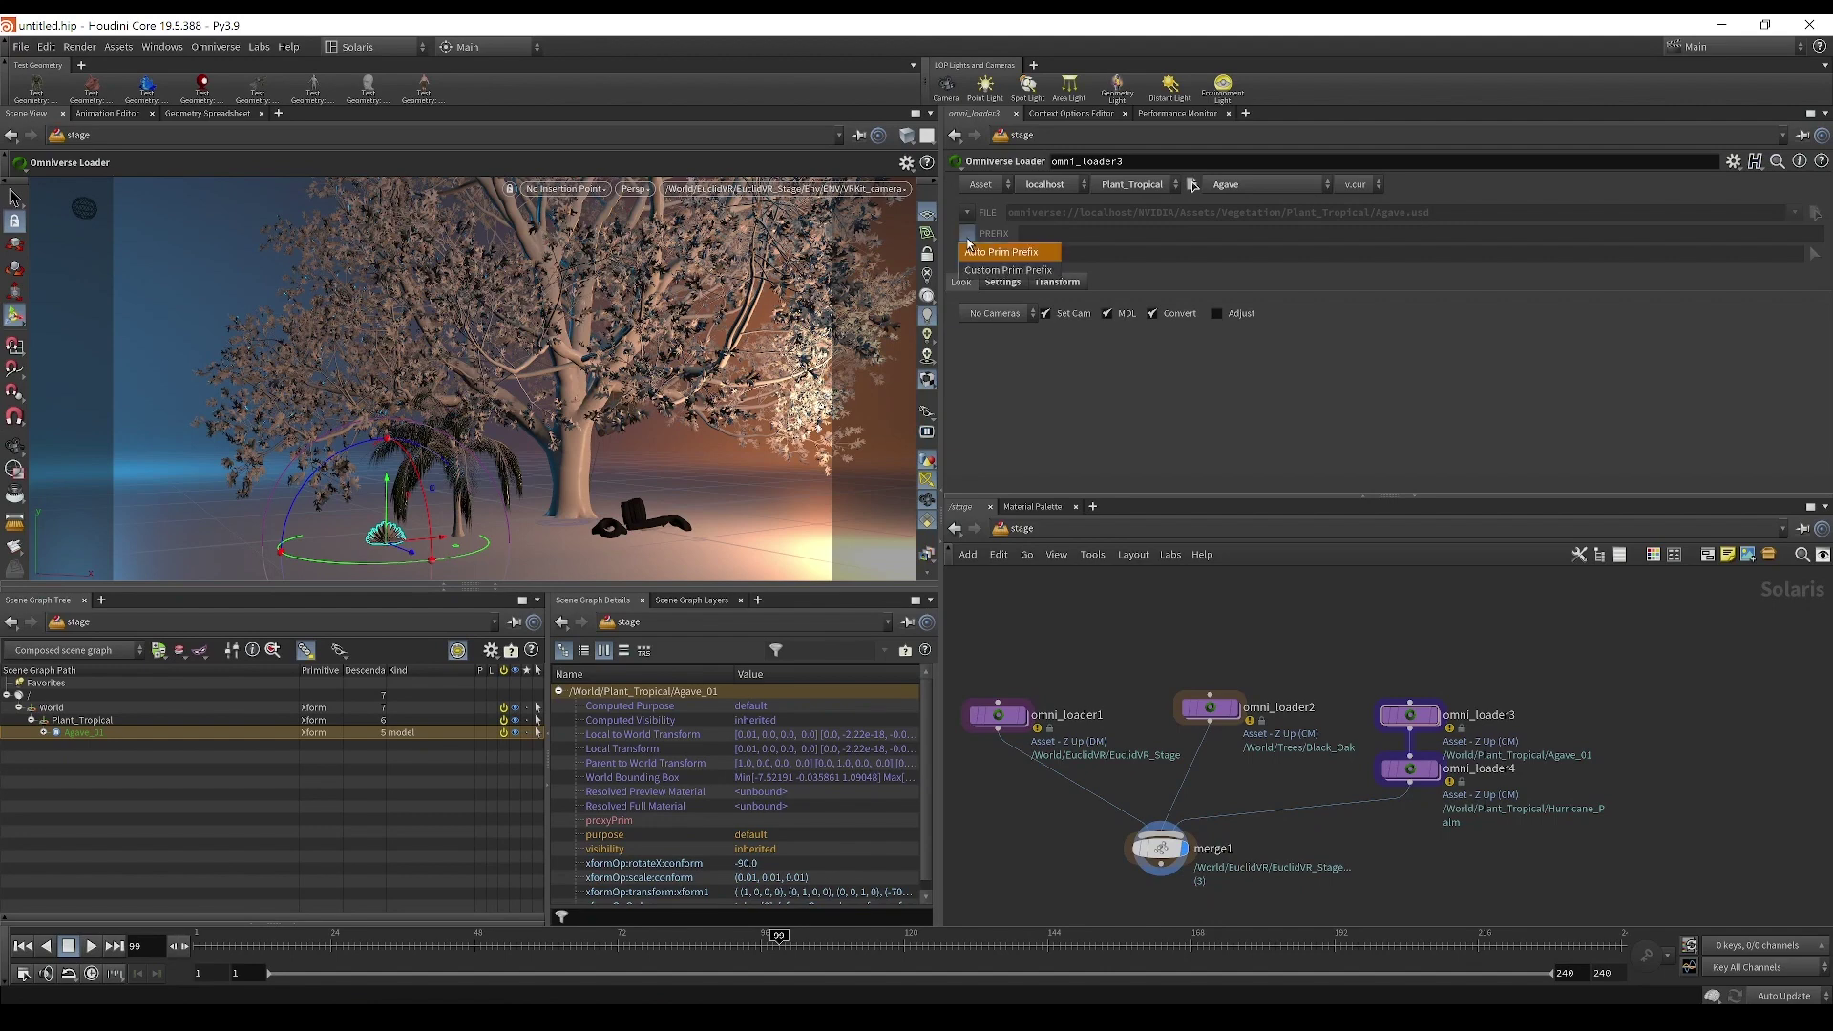
{"action": "left_click", "coordinate": [1007, 270]}
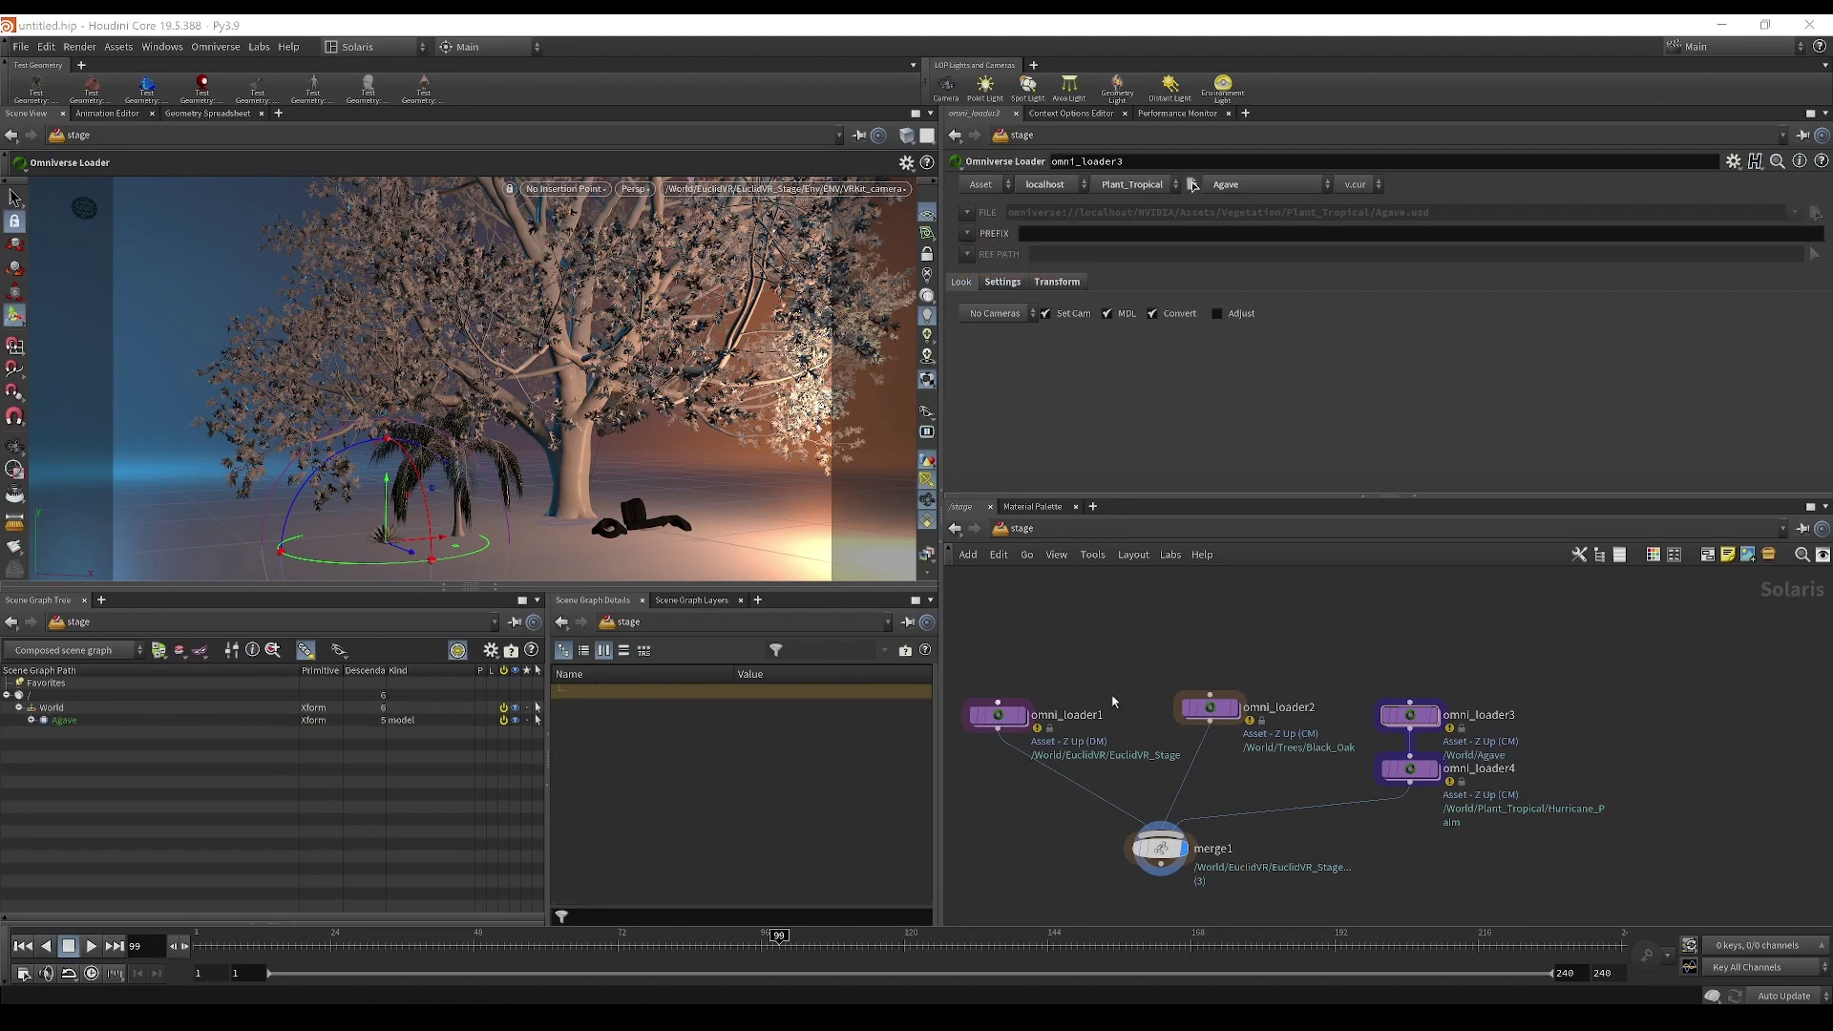
{"action": "left_click_drag", "start_coordinate": [1506, 853], "coordinate": [1367, 626]}
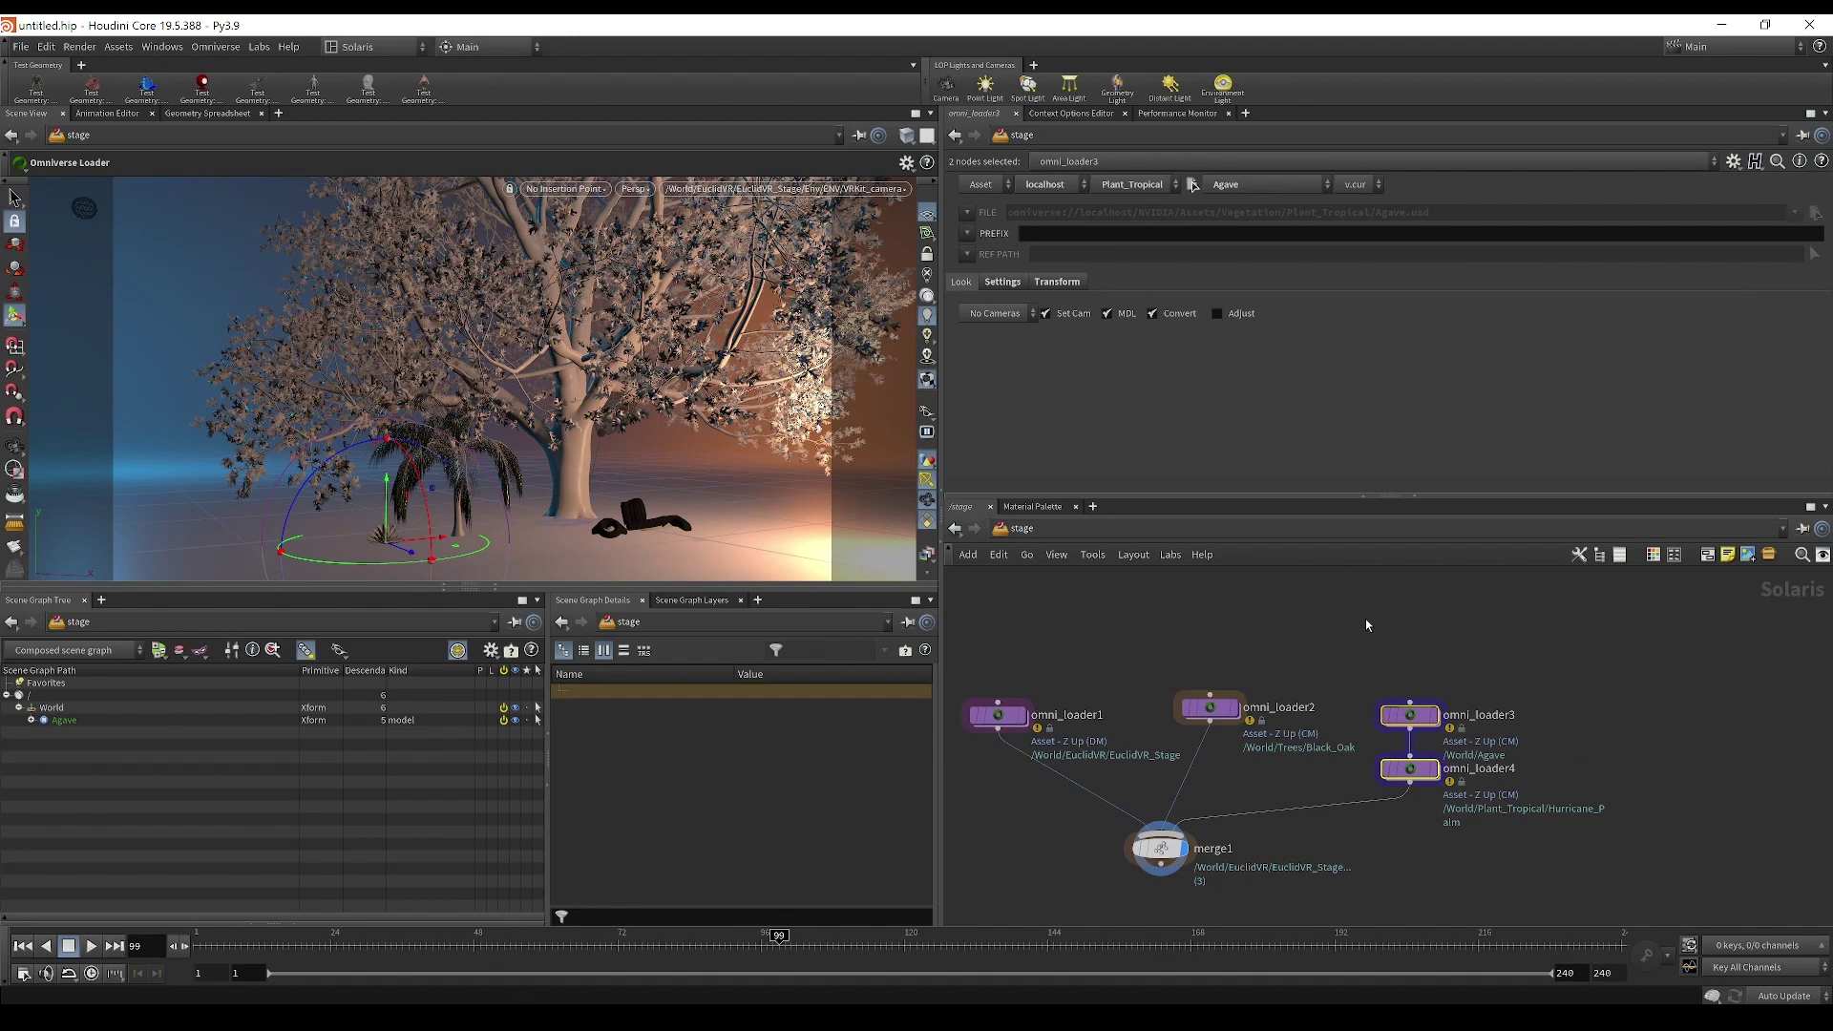
{"action": "left_click", "coordinate": [967, 235]}
{"action": "left_click", "coordinate": [970, 247]}
{"action": "left_click", "coordinate": [971, 250]}
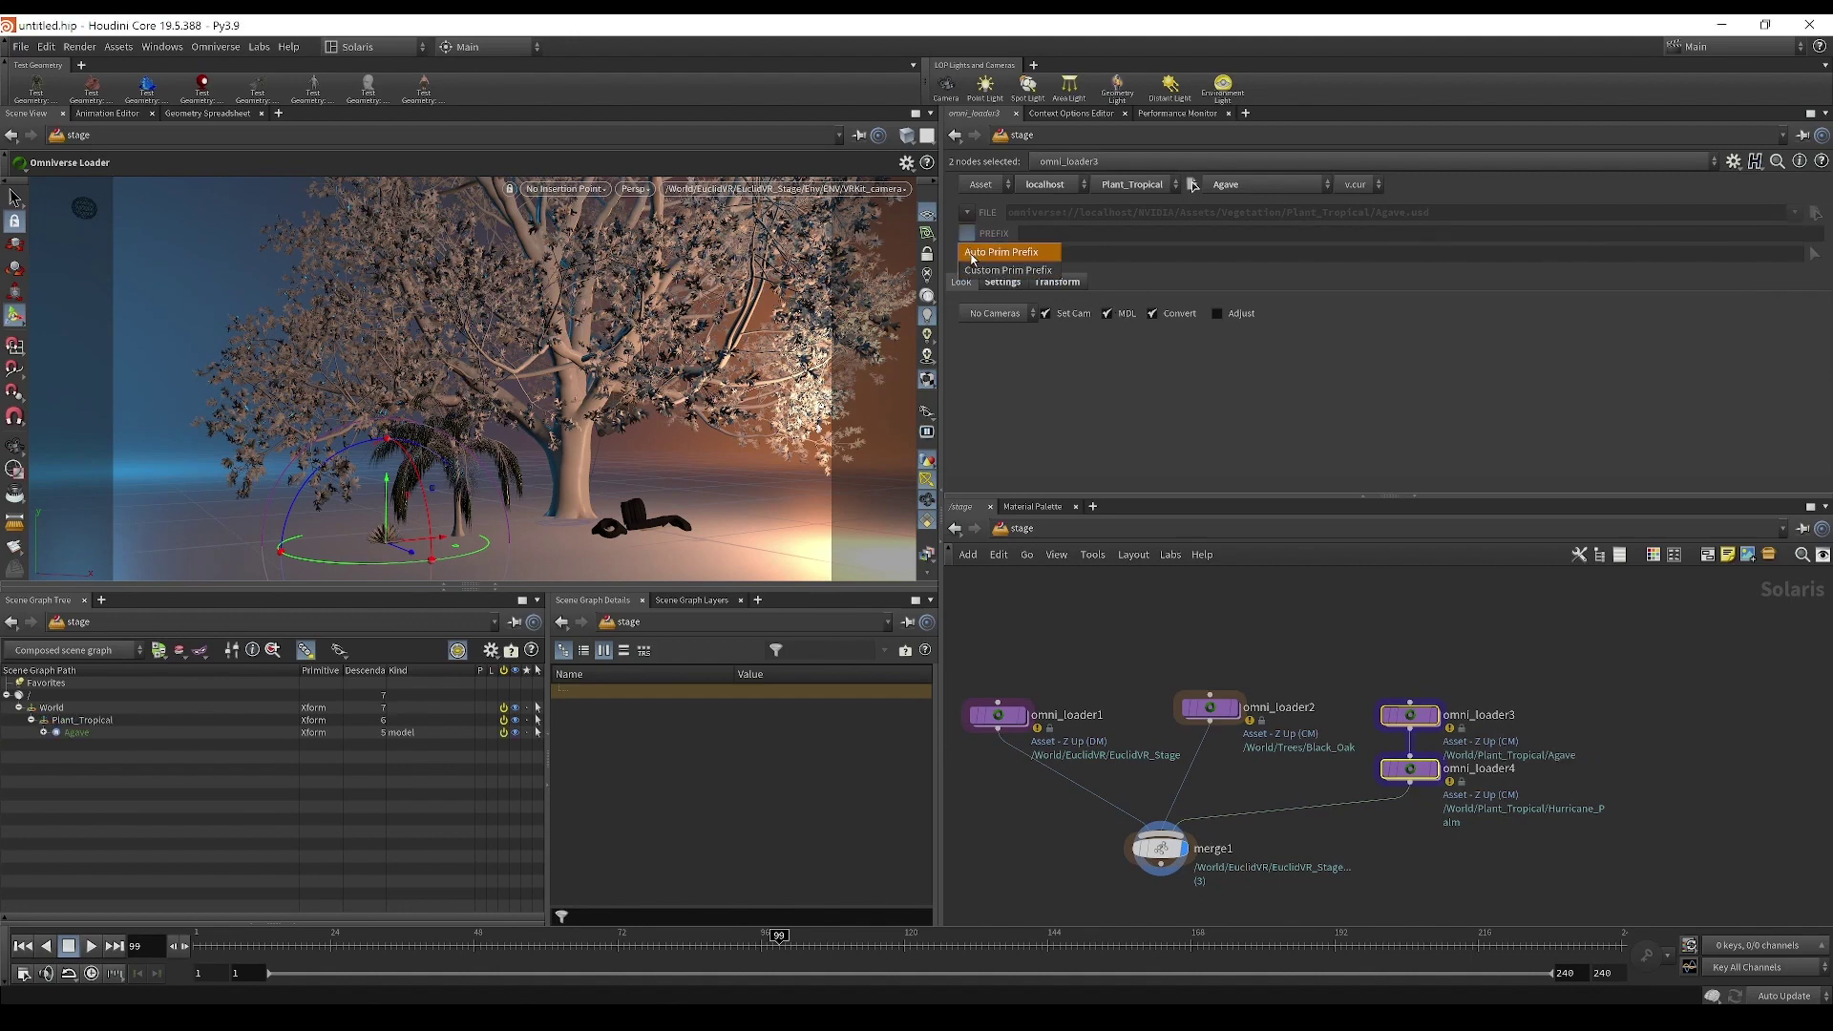
{"action": "left_click", "coordinate": [973, 270]}
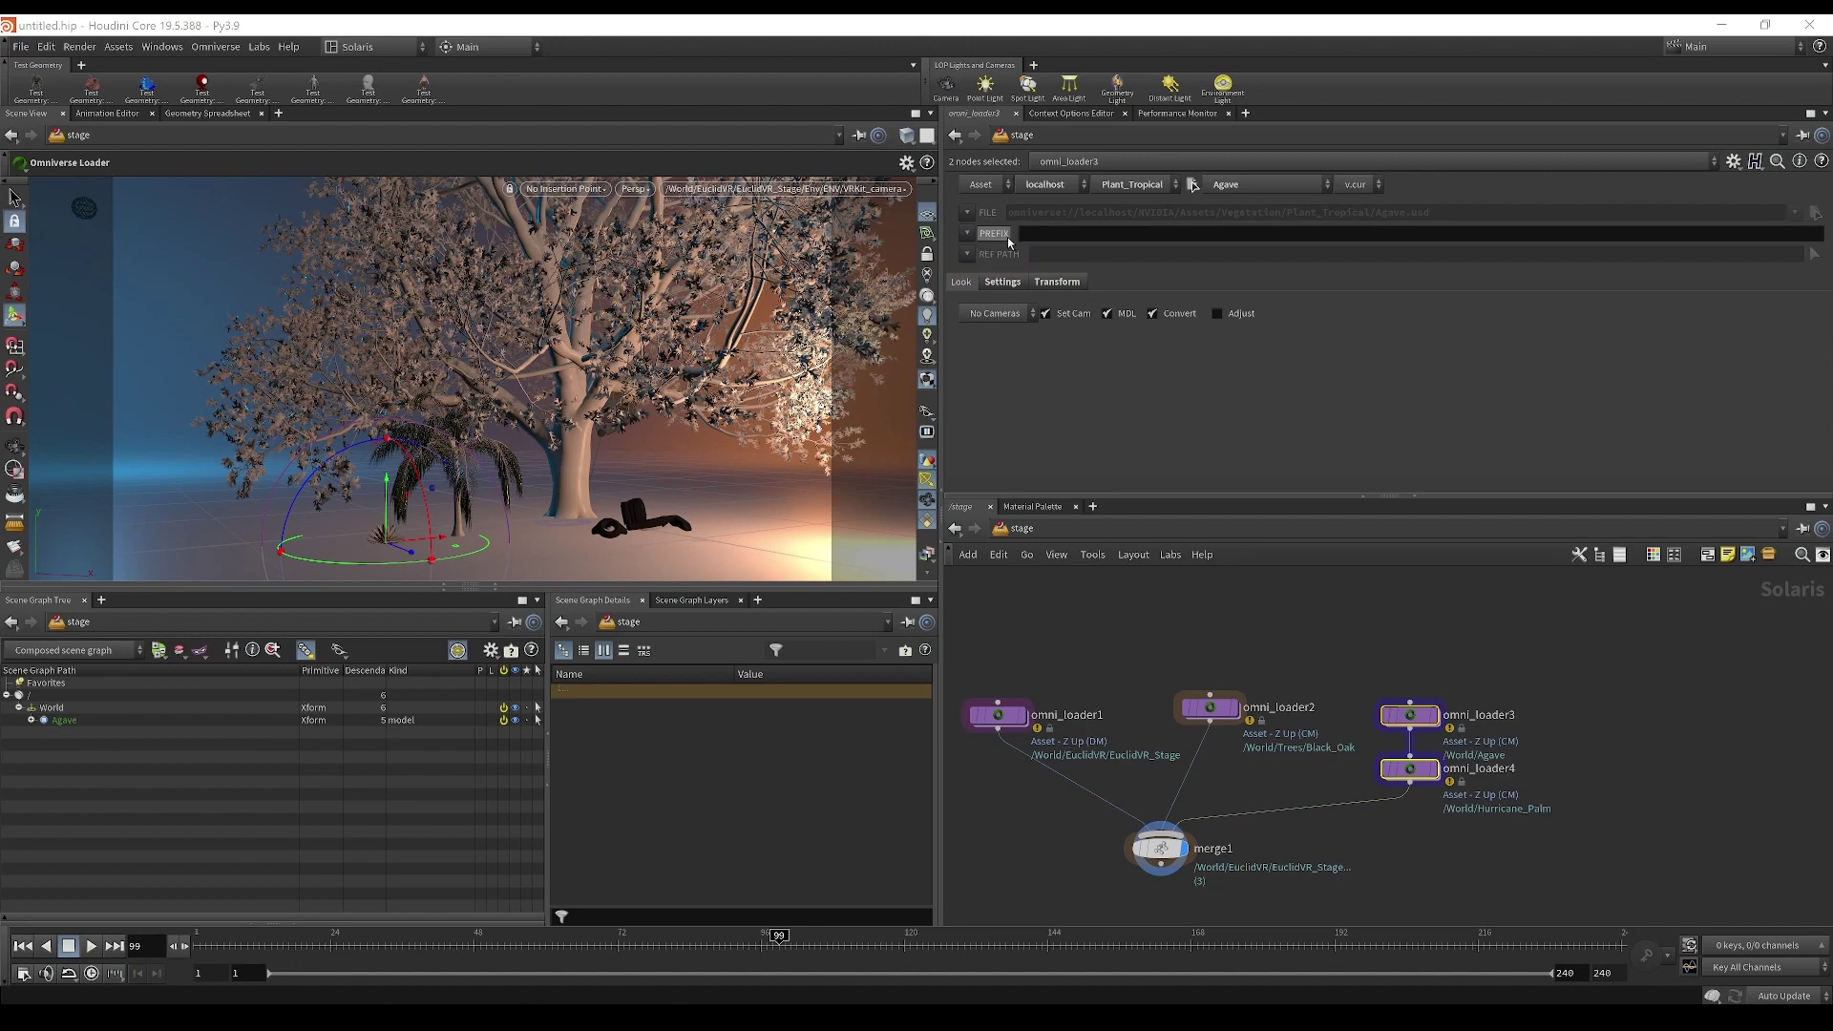
{"action": "left_click", "coordinate": [1160, 847]}
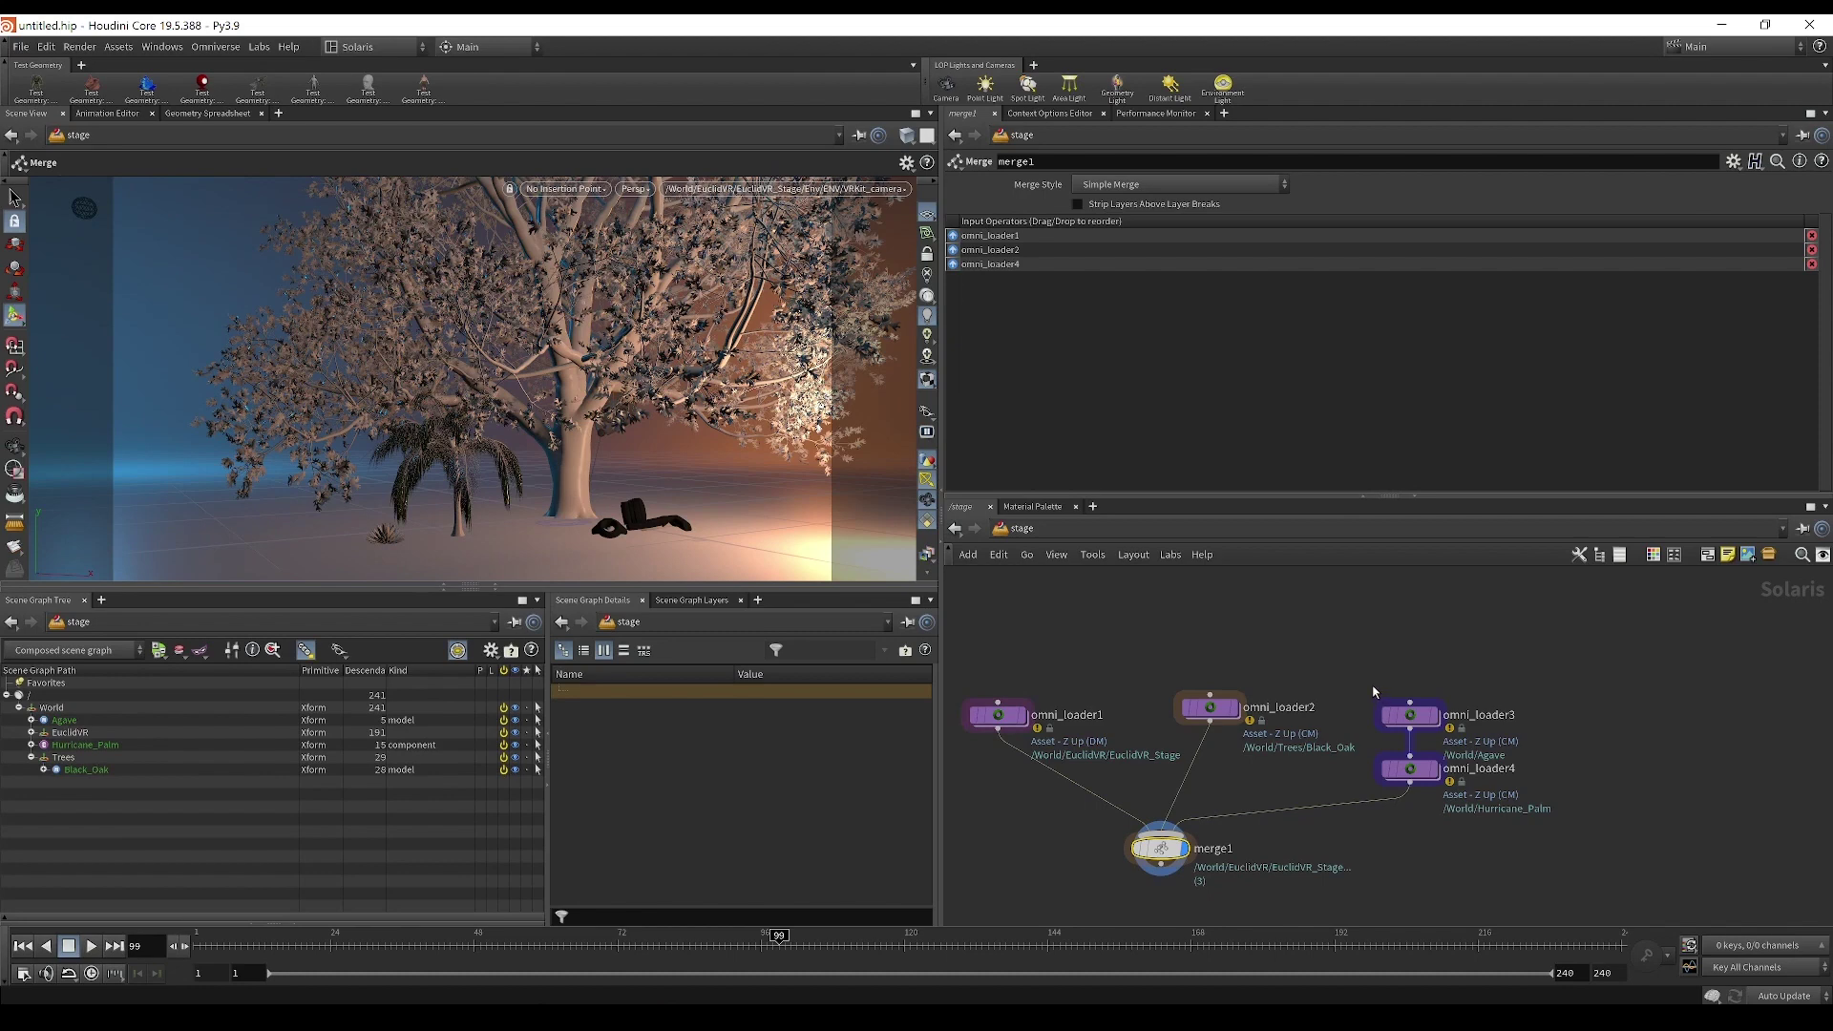
Step: Try the custom prefix 'test' on both plant loaders and expand the test group in the tree
{"action": "left_click_drag", "start_coordinate": [1348, 655], "coordinate": [1491, 884]}
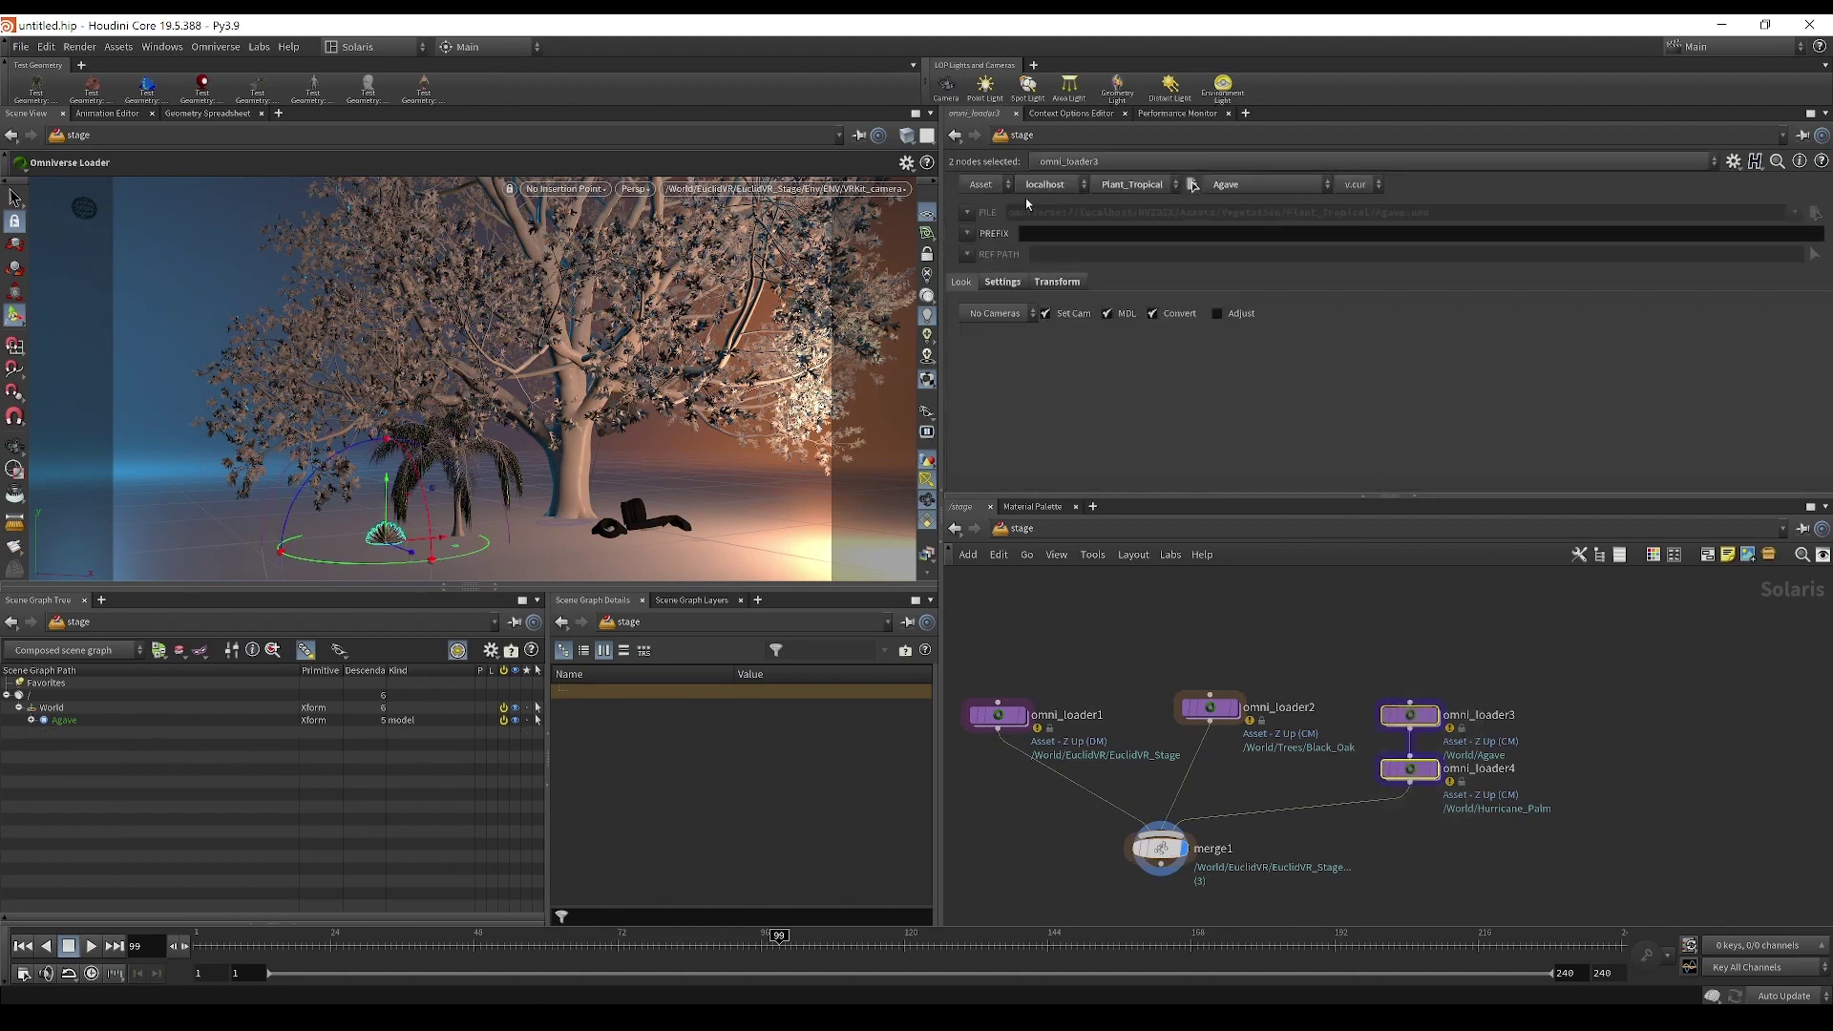
{"action": "left_click", "coordinate": [1040, 238]}
{"action": "type", "text": "test"}
{"action": "key", "text": "Return"}
{"action": "left_click", "coordinate": [1160, 847]}
{"action": "left_click", "coordinate": [31, 758]}
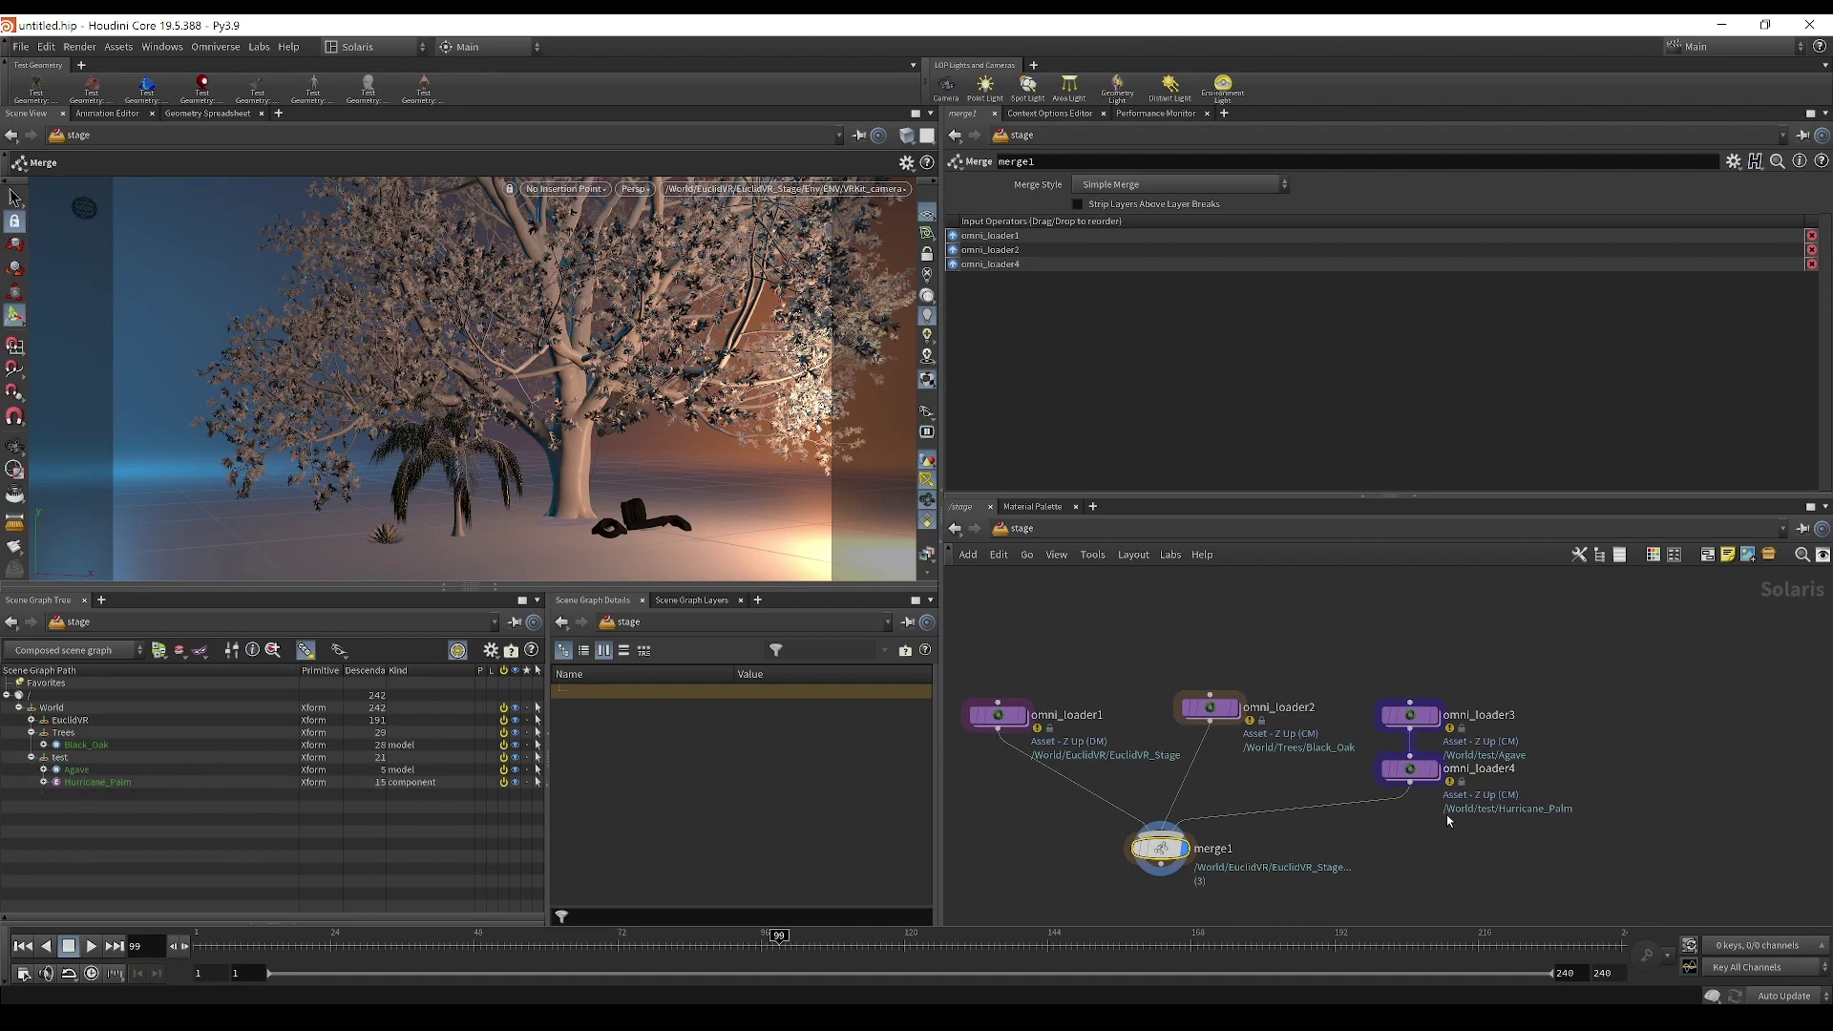
{"action": "left_click_drag", "start_coordinate": [1466, 828], "coordinate": [1350, 634]}
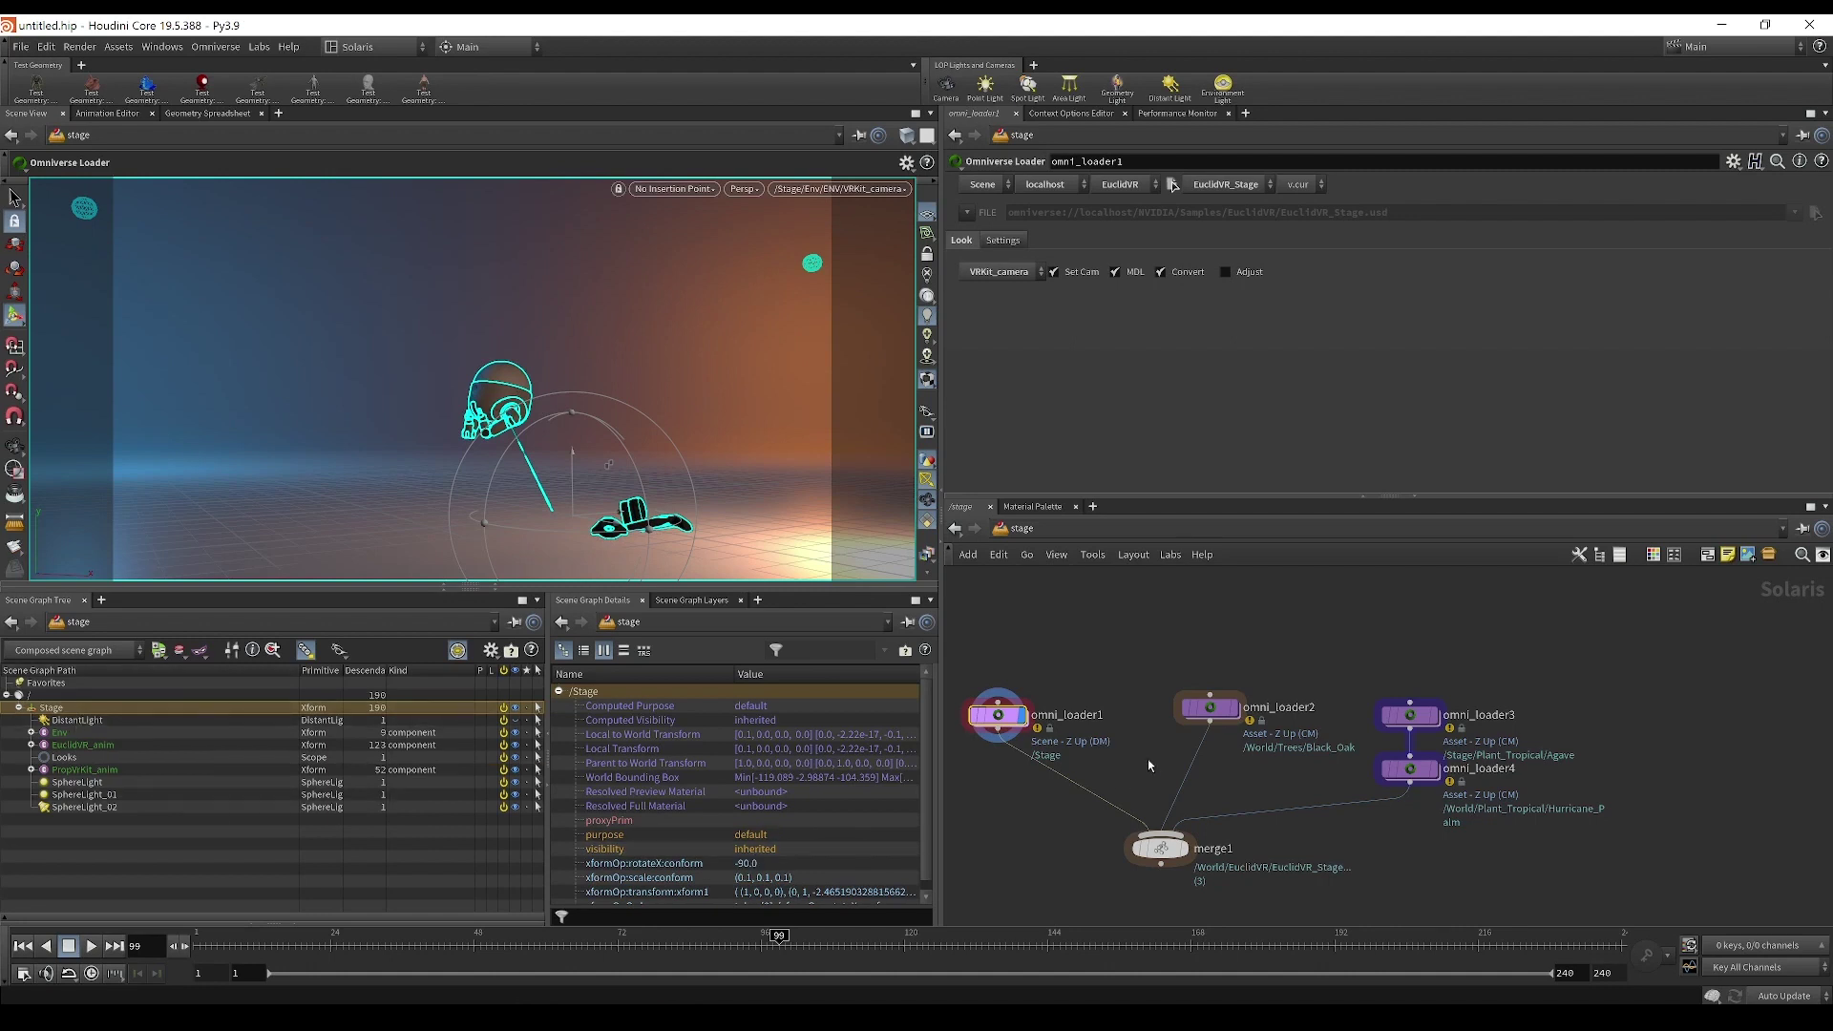
Step: Compare merge1's full stage with the Black_Oak and EuclidVR loaders' outputs and source-type settings
{"action": "left_click", "coordinate": [1208, 716]}
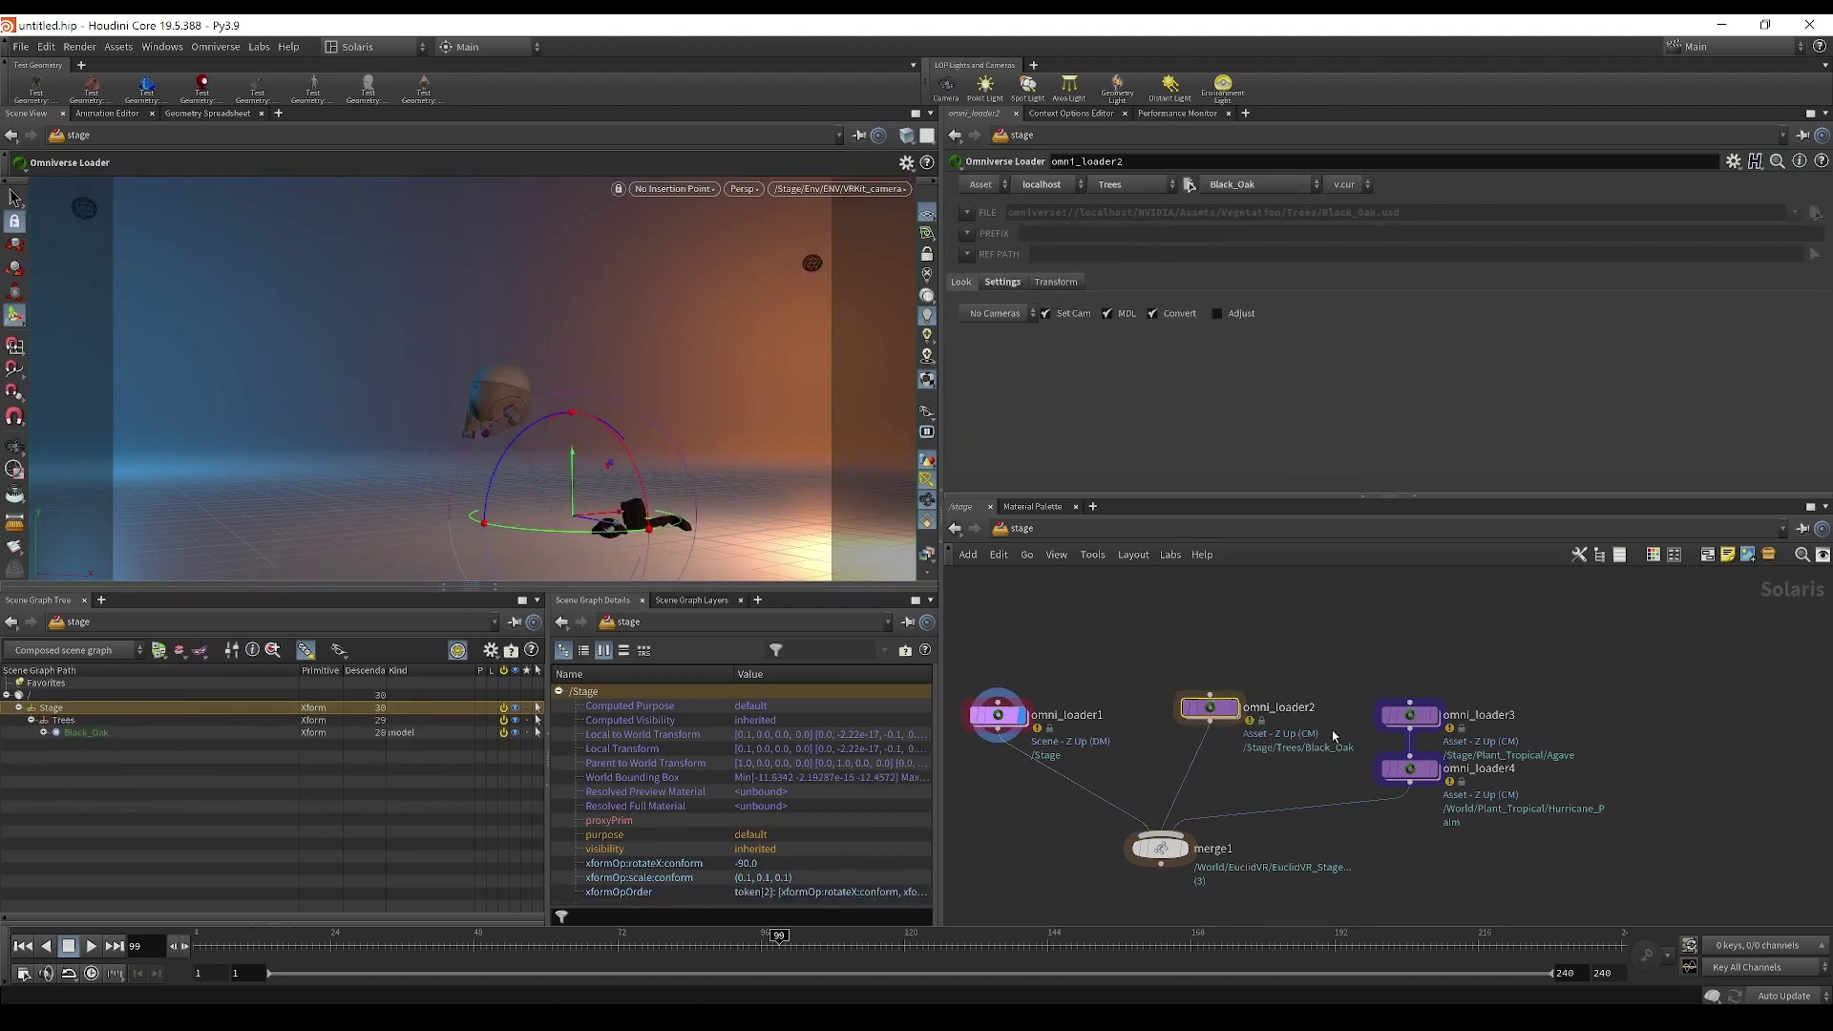
{"action": "mouse_move", "coordinate": [1160, 852]}
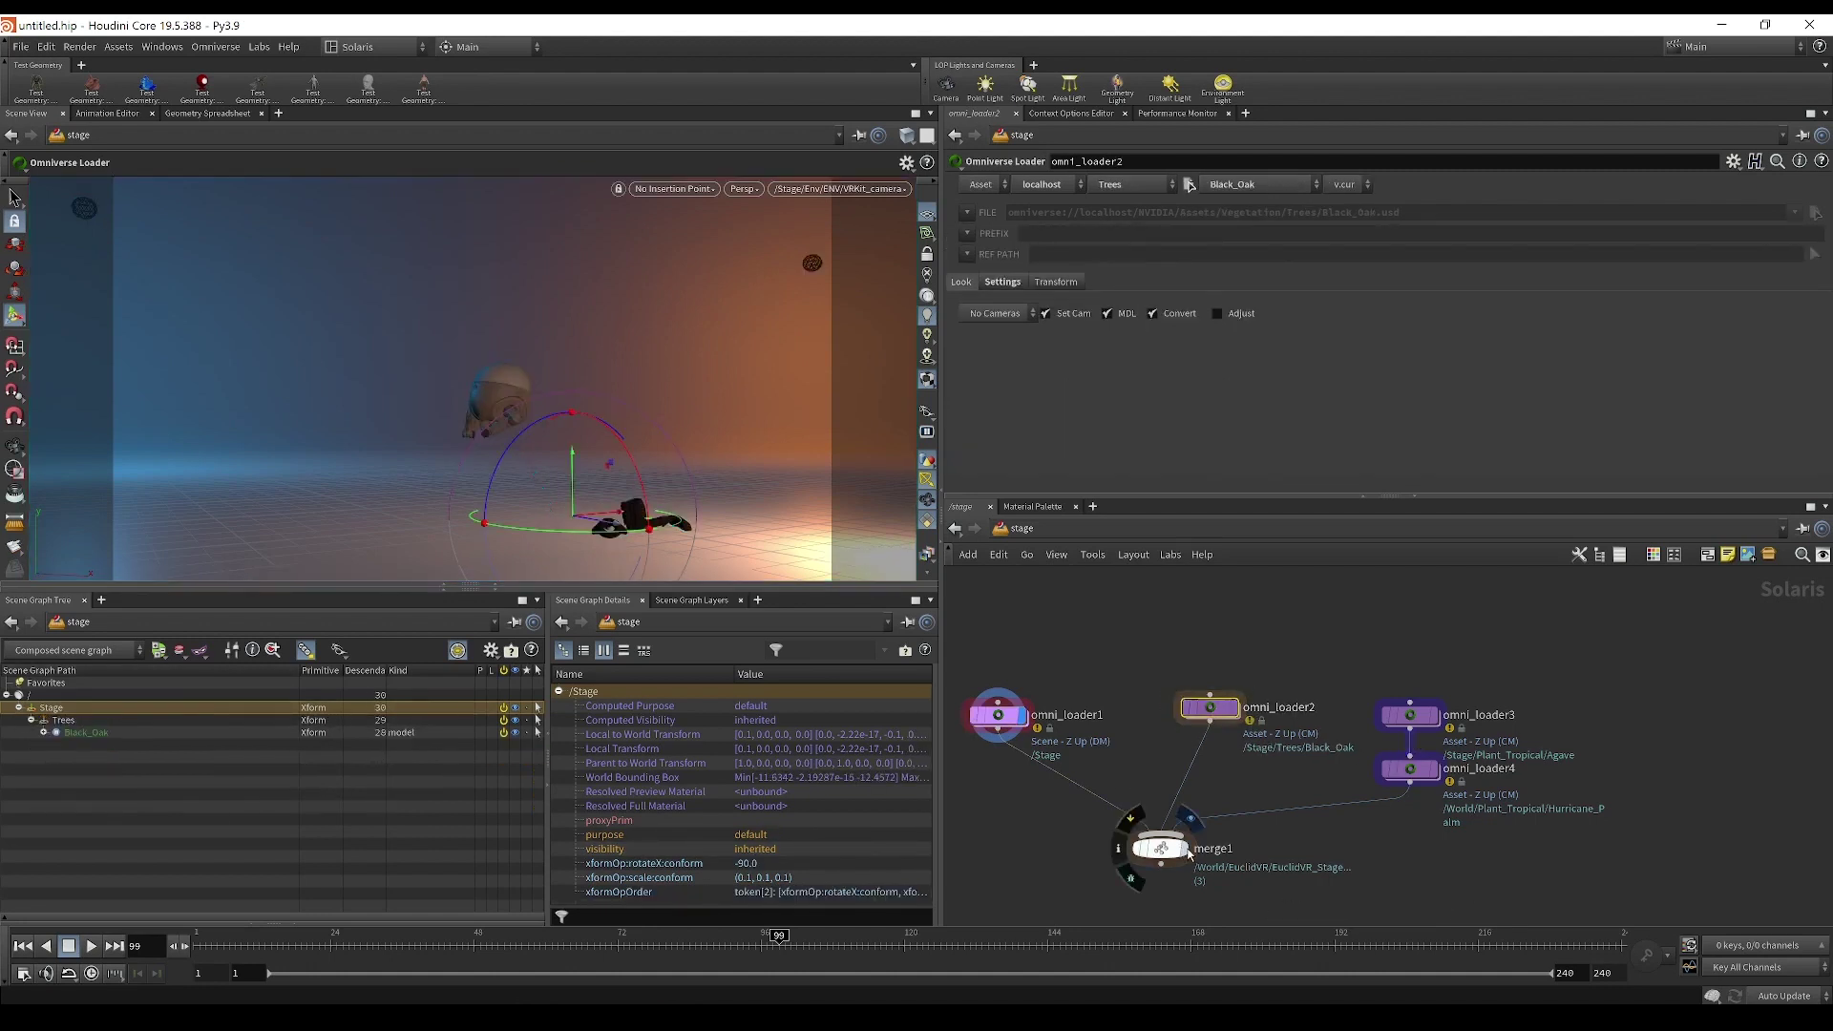
{"action": "left_click", "coordinate": [1160, 853]}
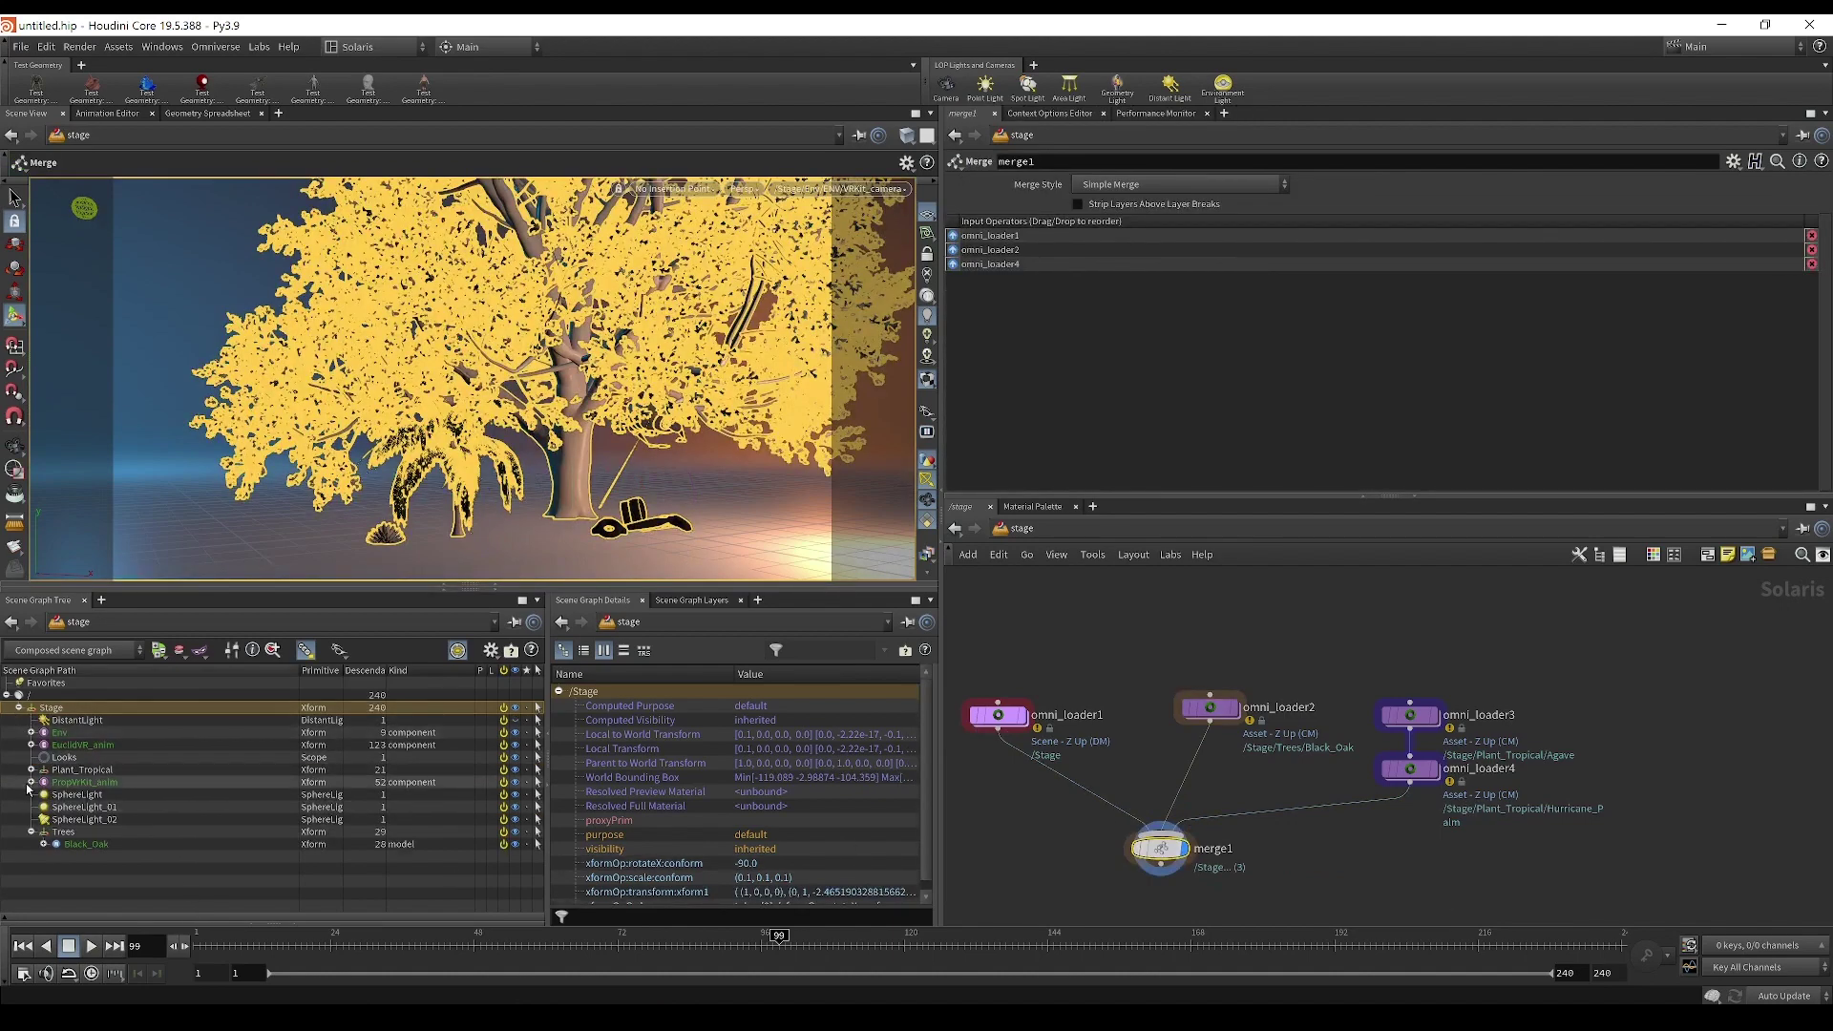
{"action": "left_click", "coordinate": [998, 716]}
{"action": "mouse_move", "coordinate": [1000, 718]}
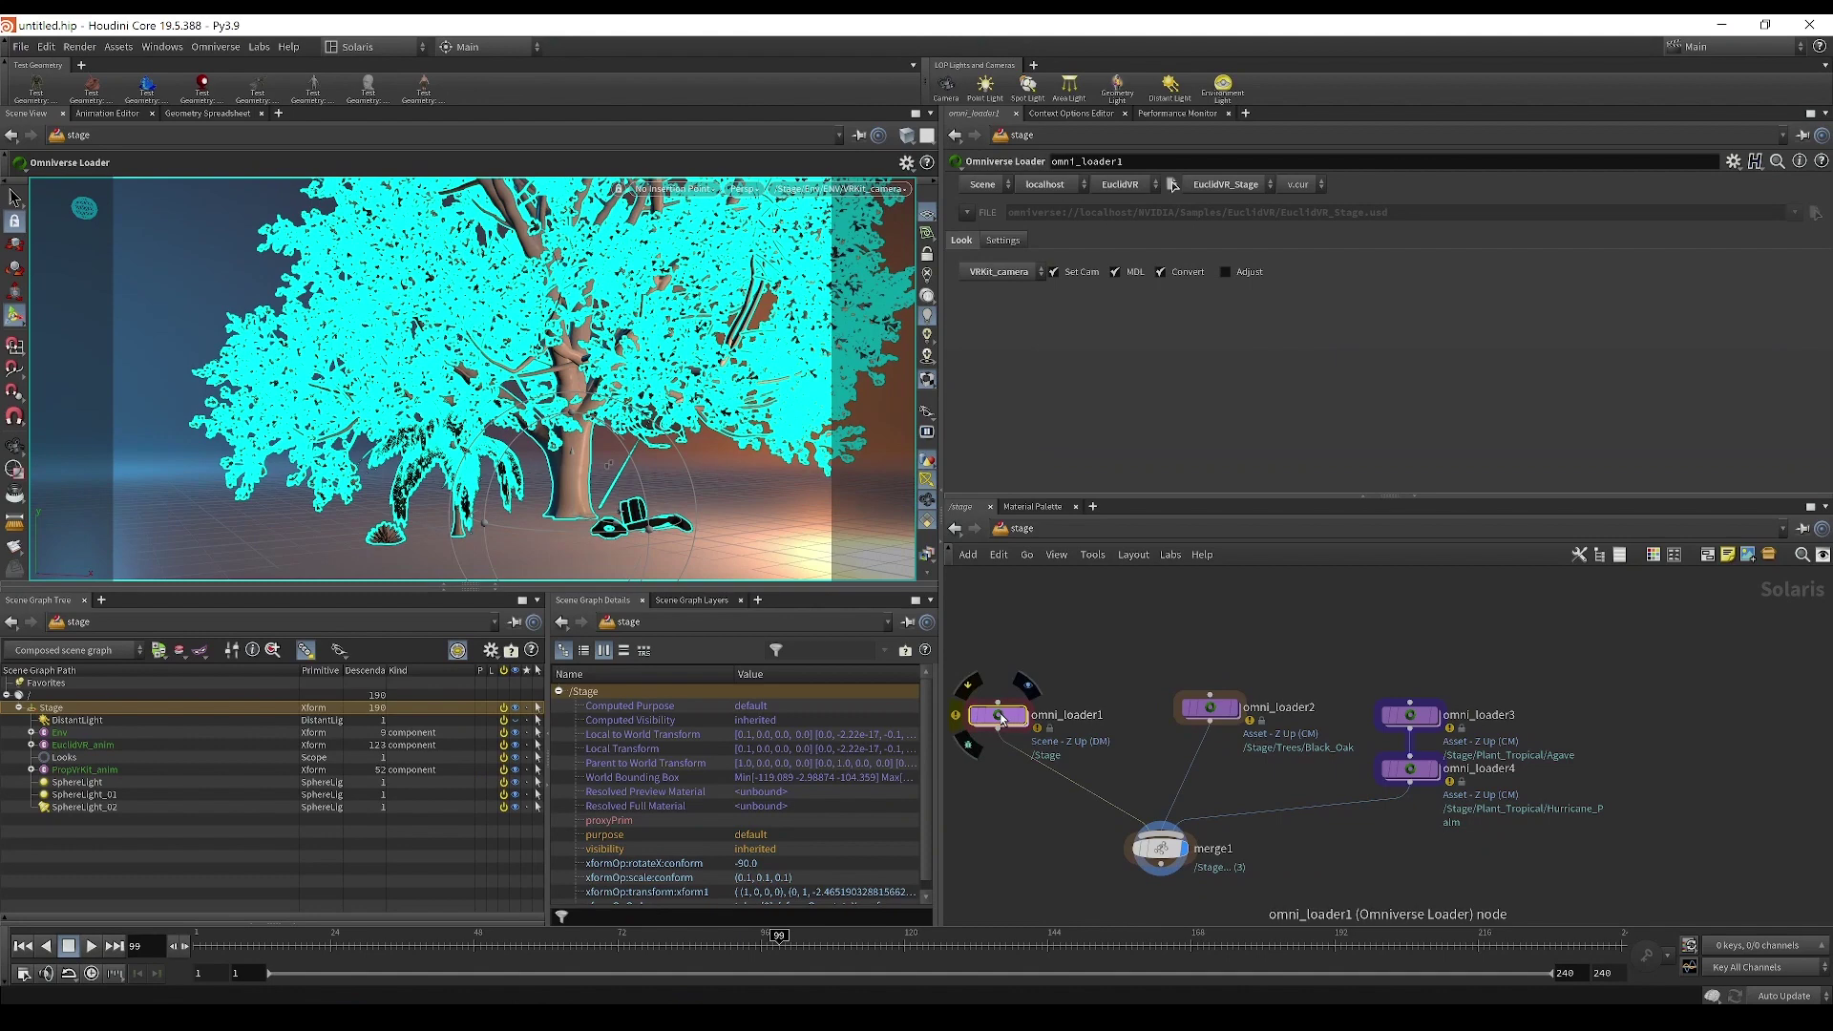
{"action": "left_click", "coordinate": [1210, 708]}
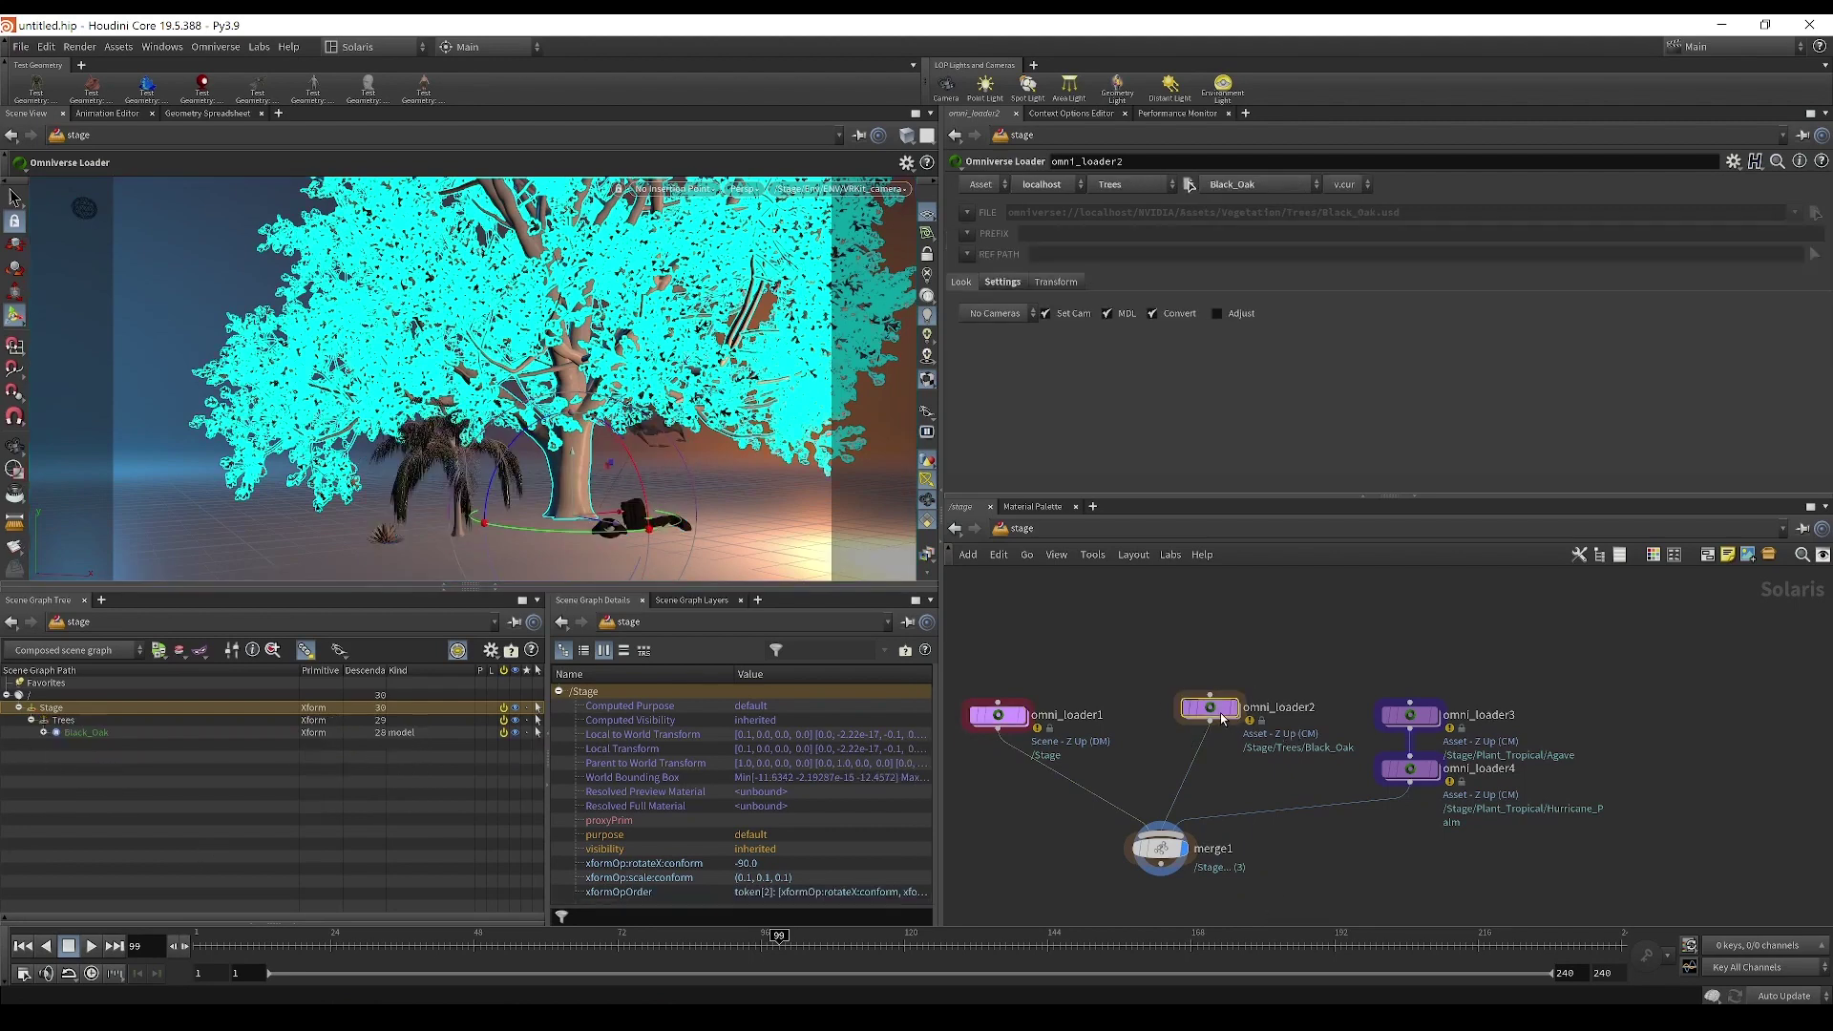
{"action": "left_click", "coordinate": [993, 186]}
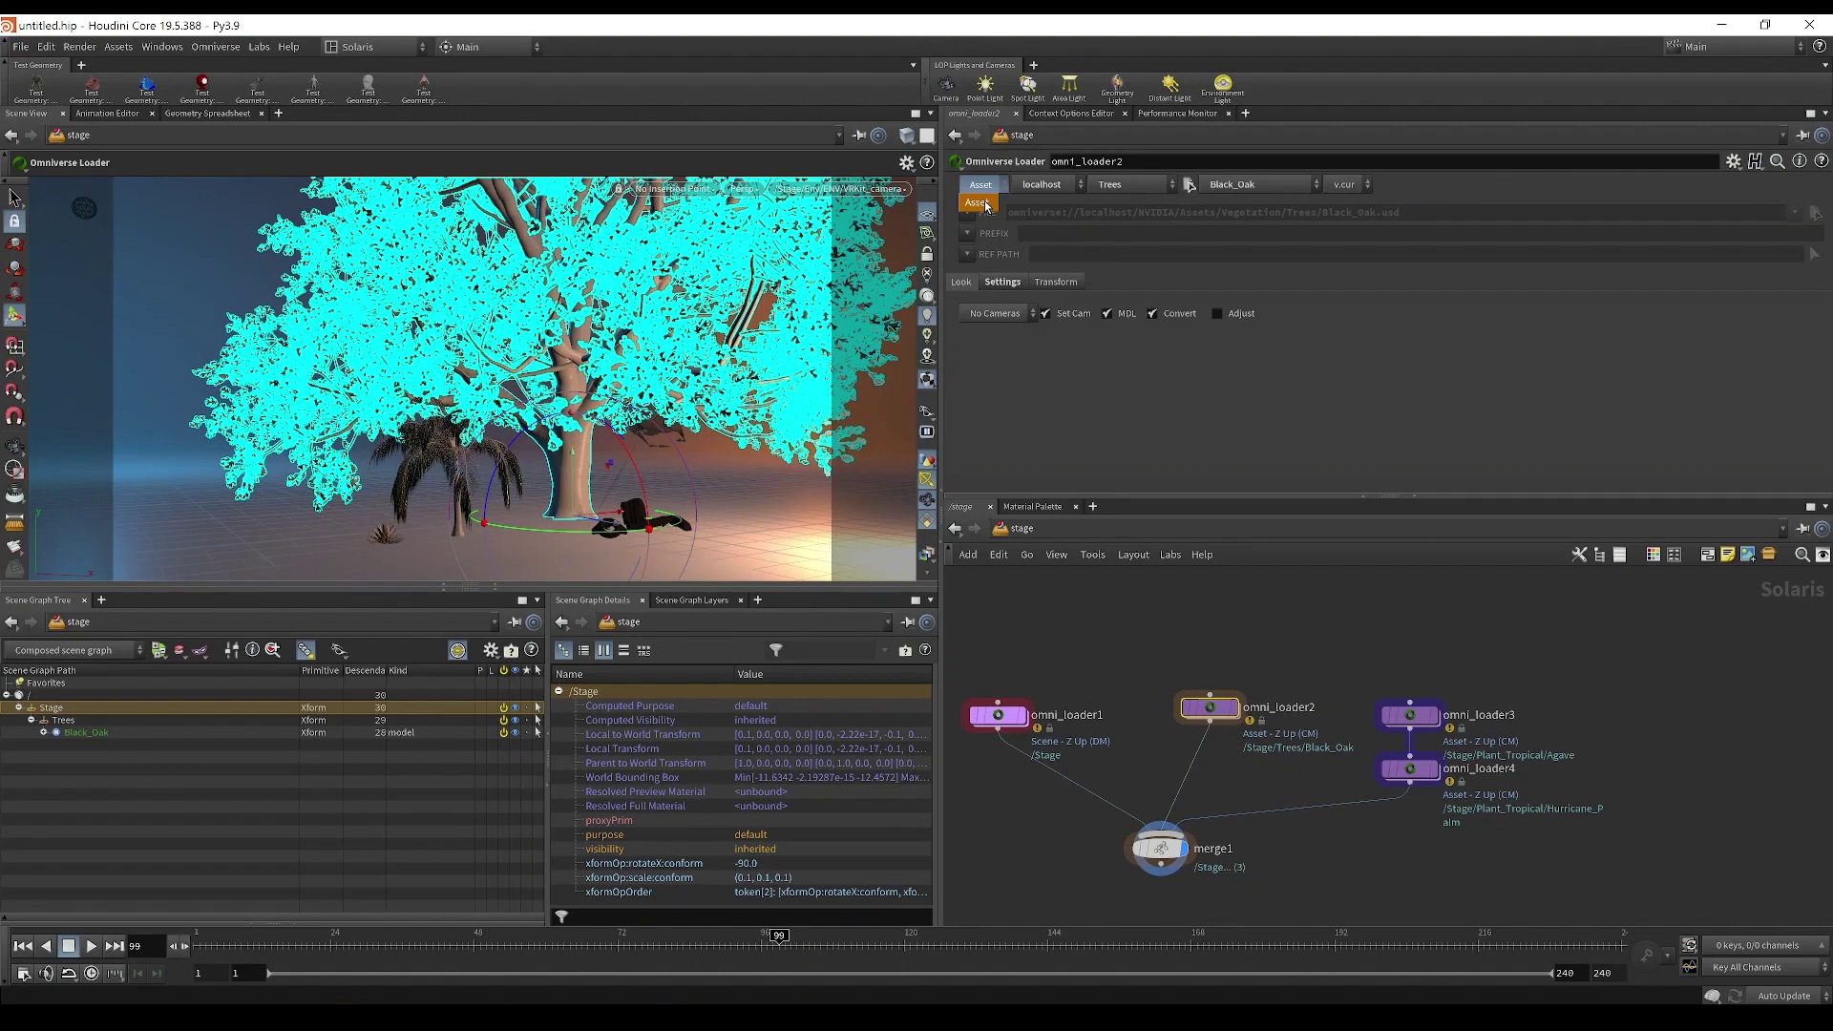
{"action": "left_click", "coordinate": [1015, 716]}
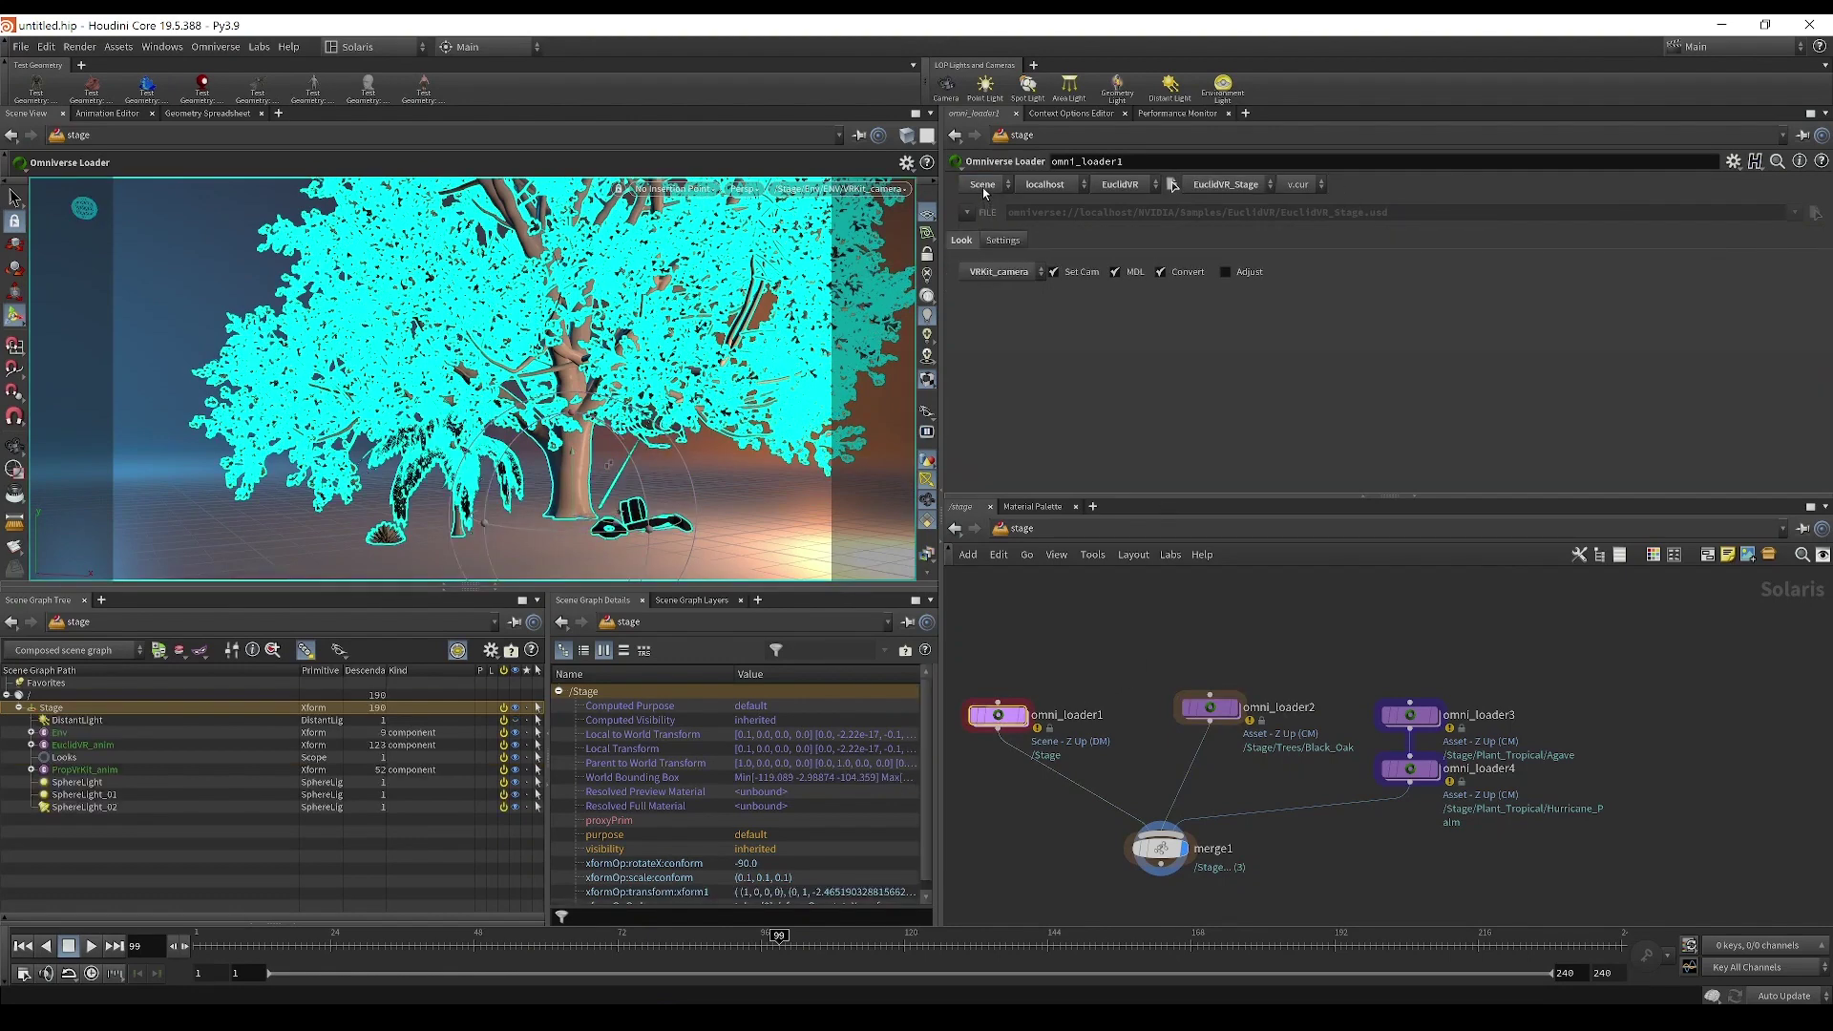
{"action": "left_click", "coordinate": [1227, 708]}
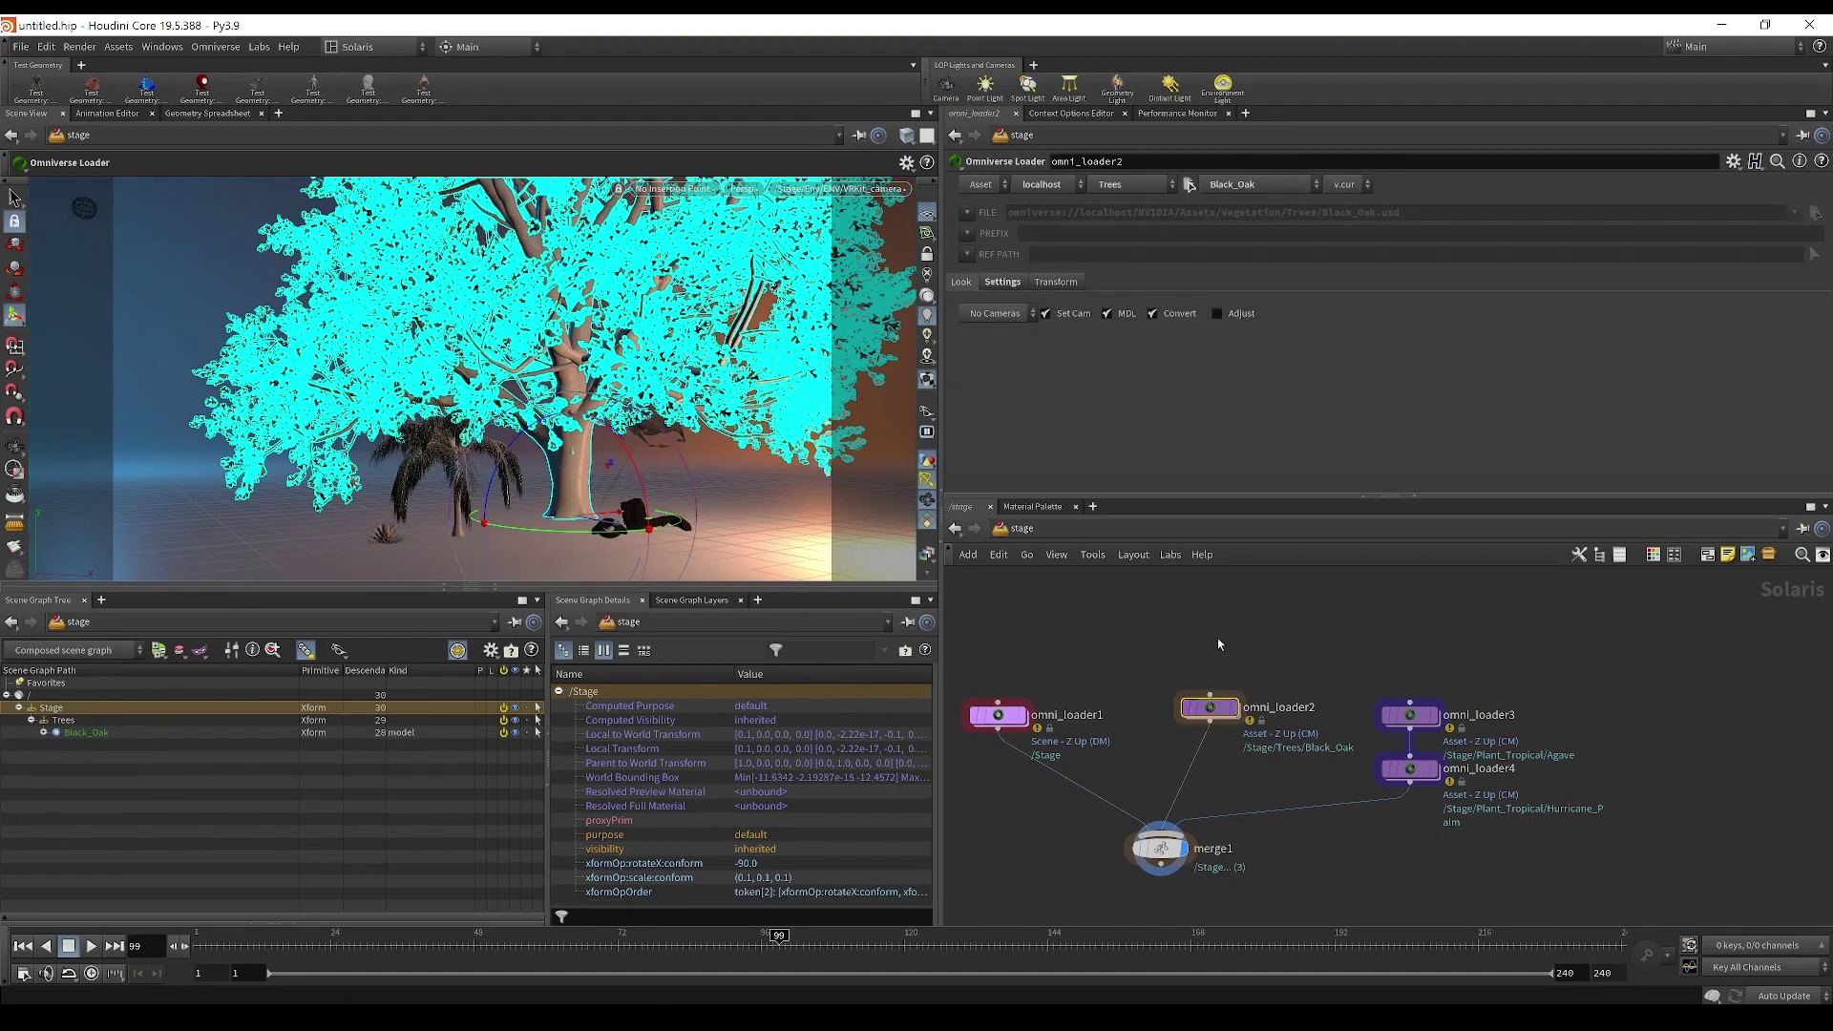
{"action": "left_click", "coordinate": [993, 722]}
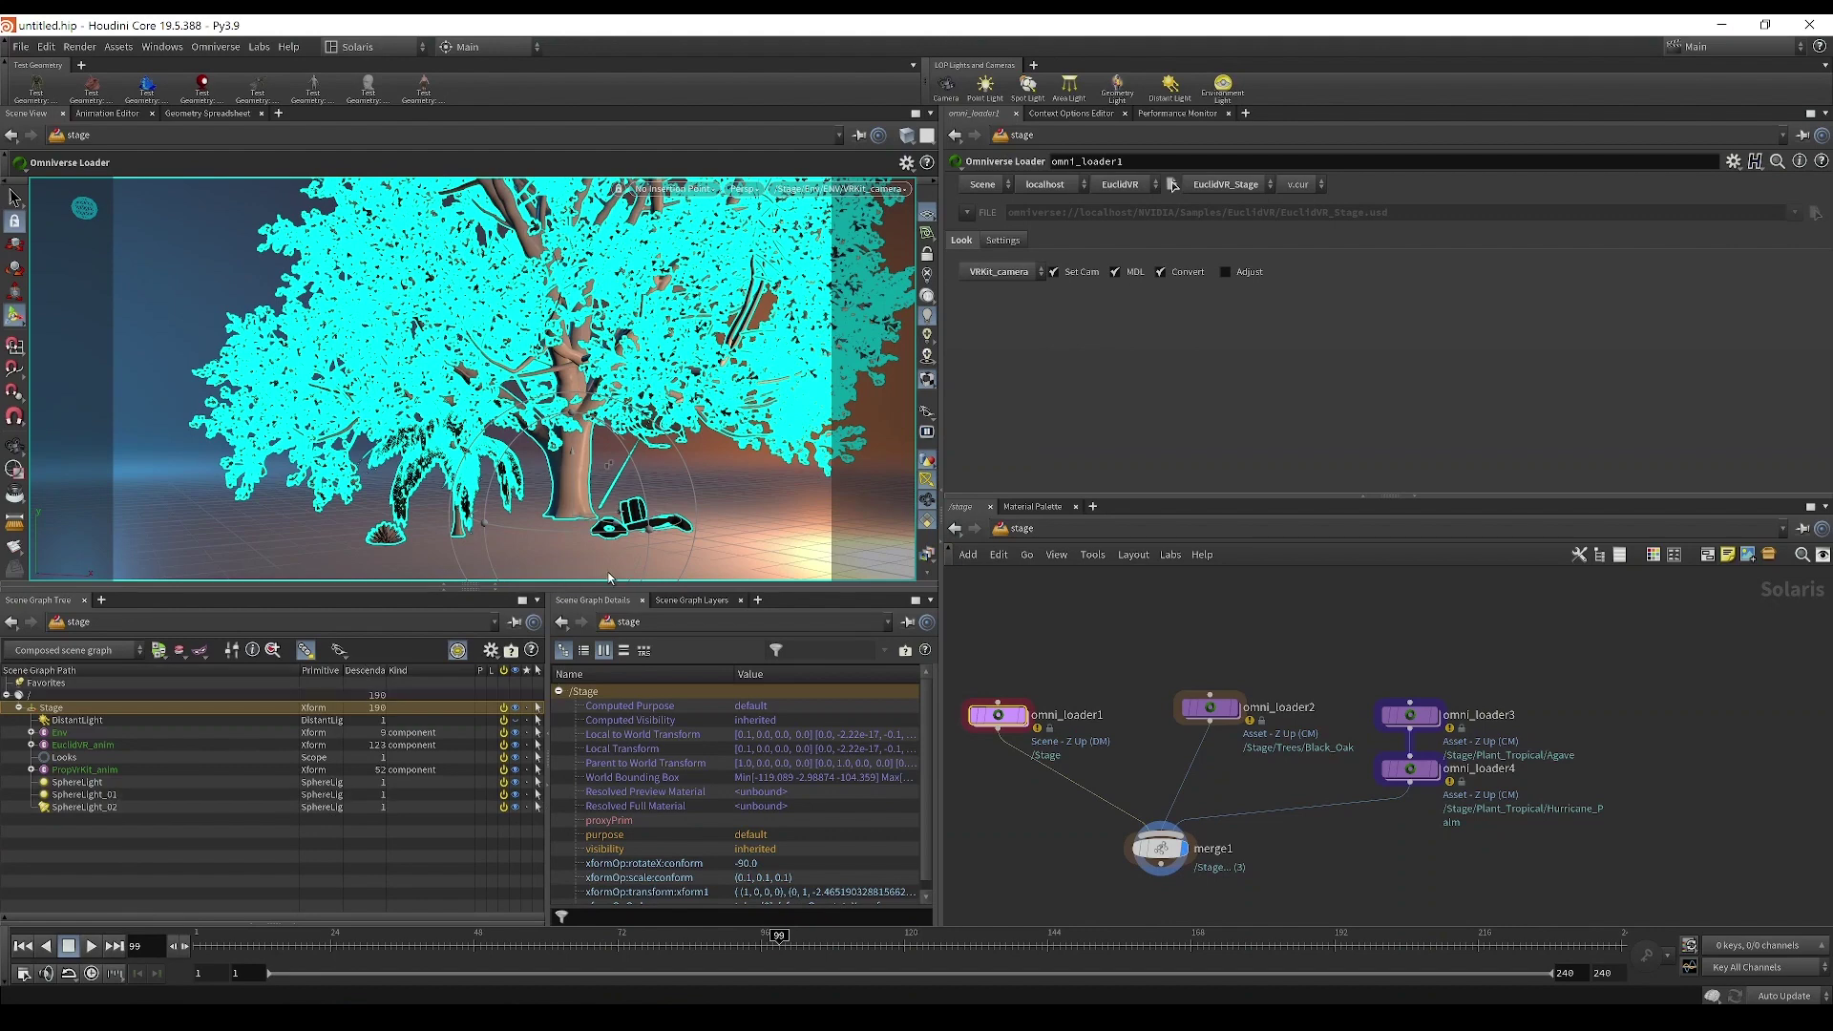
{"action": "key", "text": "Tab"}
Step: Add a Load Layer For Editing node, loadlayer1, to the network via the 'loa' search
{"action": "type", "text": "loa"}
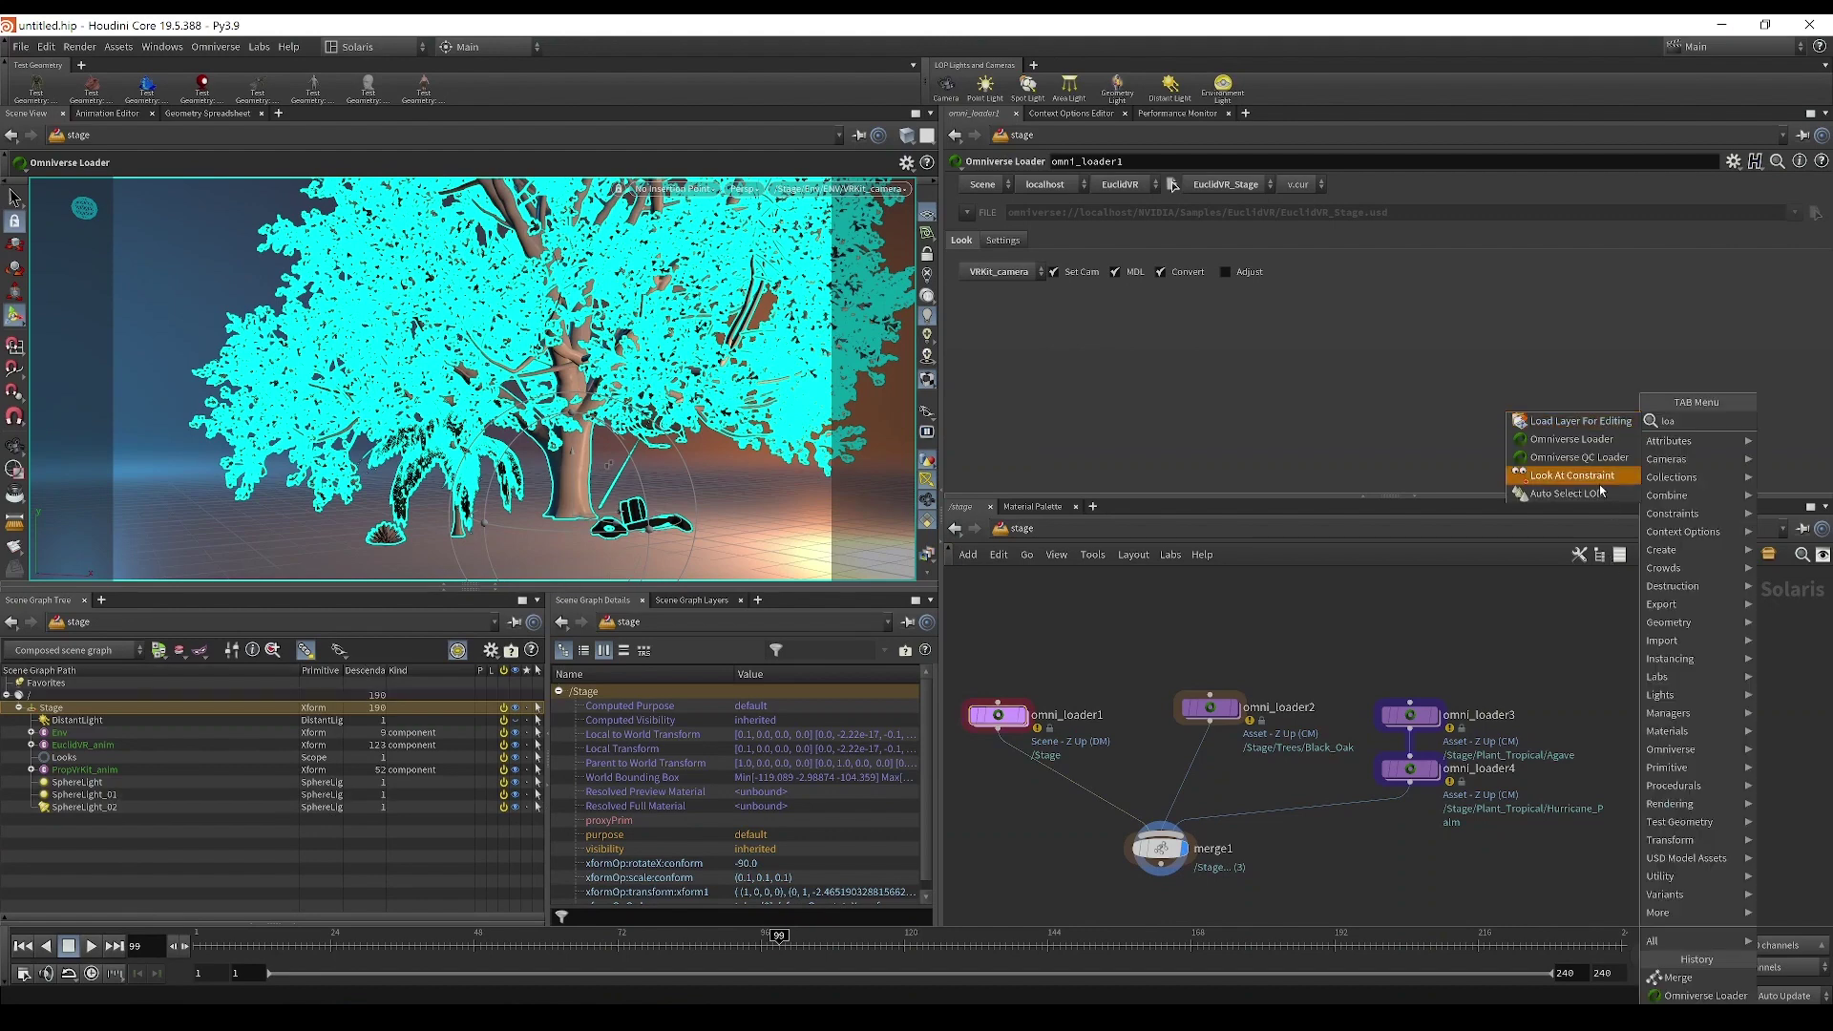
{"action": "left_click", "coordinate": [1542, 422]}
{"action": "left_click", "coordinate": [1402, 854]}
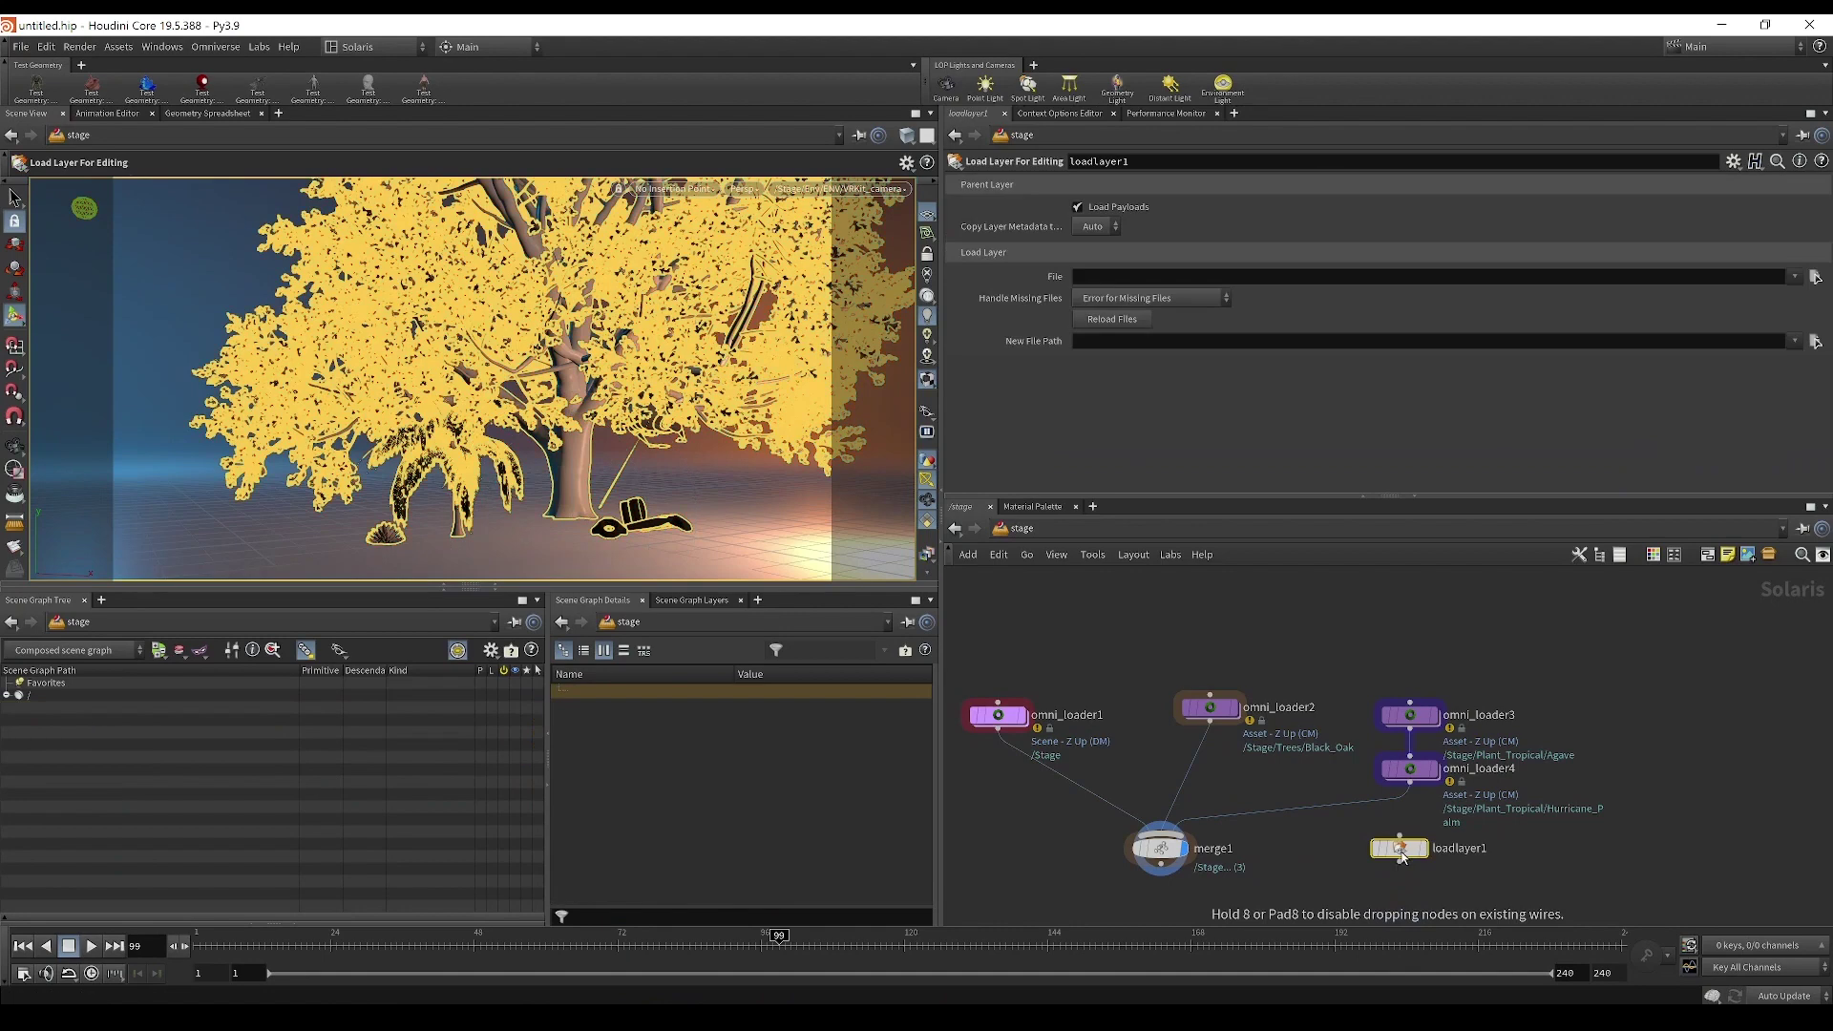
Step: Switch omni_loader1's FILE to File Browser, copy its EuclidVR_Stage.usd path, and display loadlayer1
{"action": "left_click", "coordinate": [997, 715]}
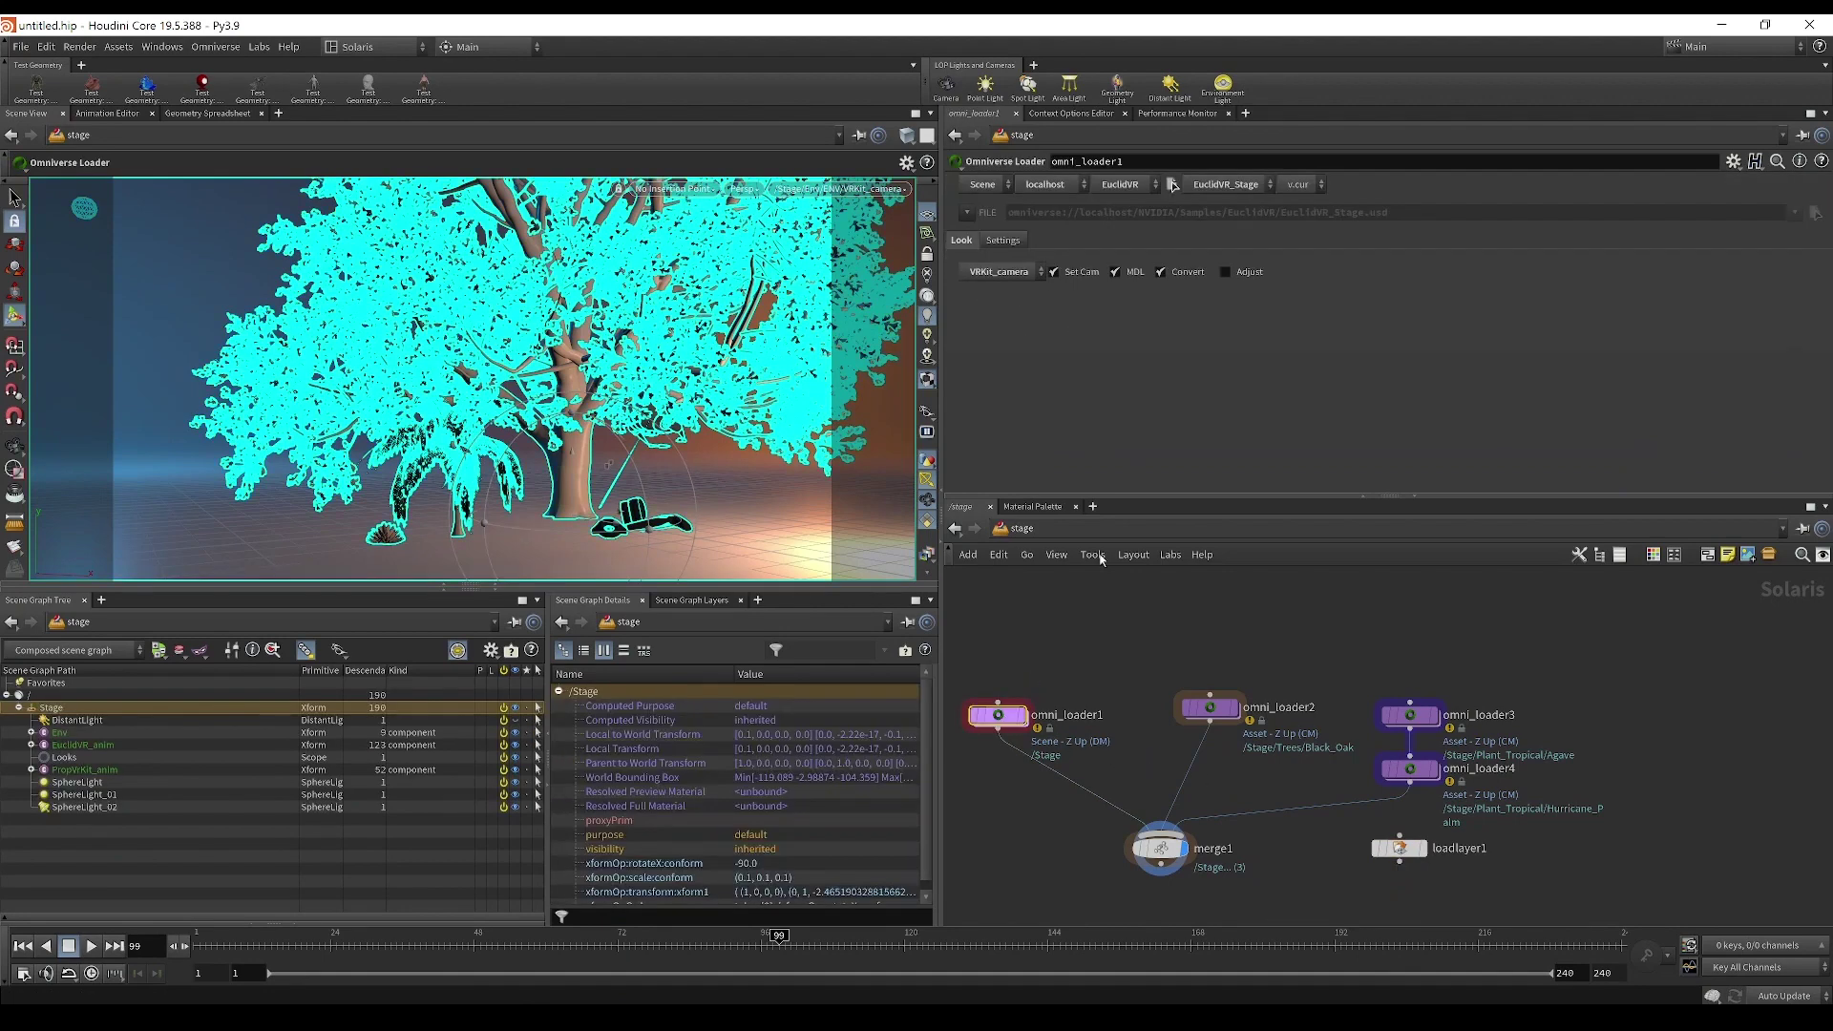
{"action": "left_click", "coordinate": [971, 212]}
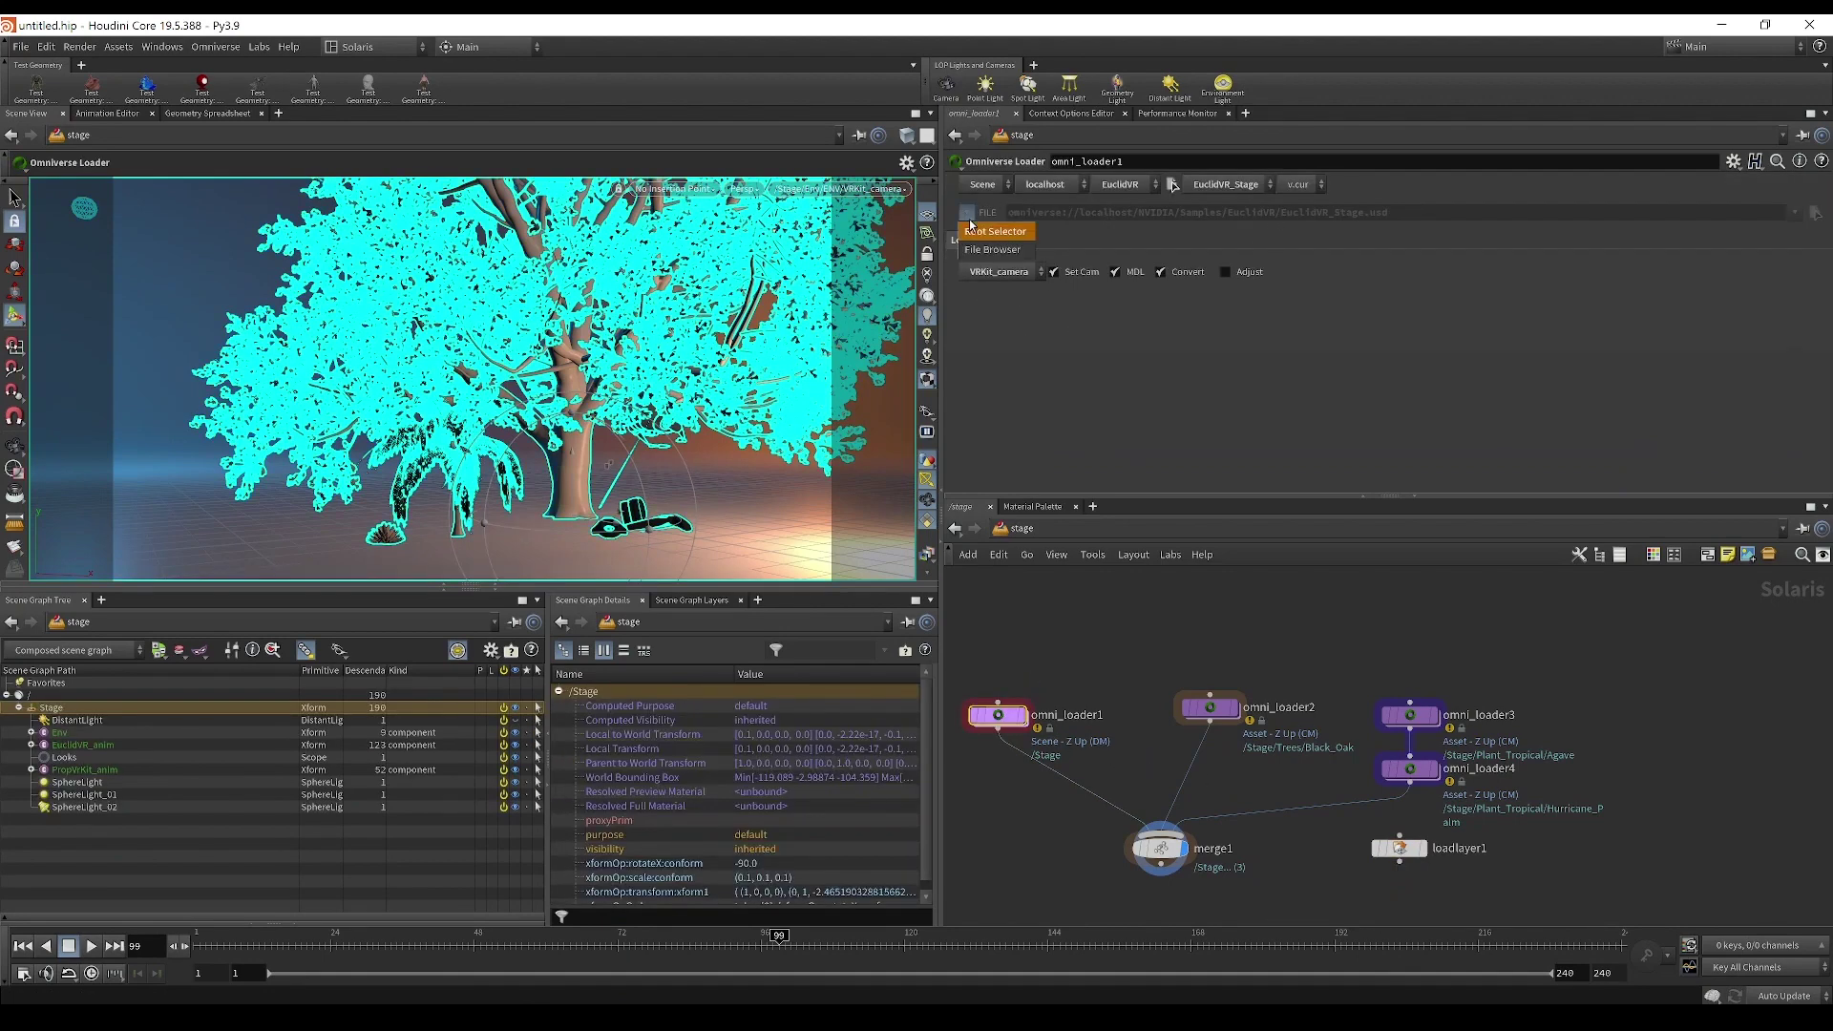
{"action": "left_click", "coordinate": [979, 251]}
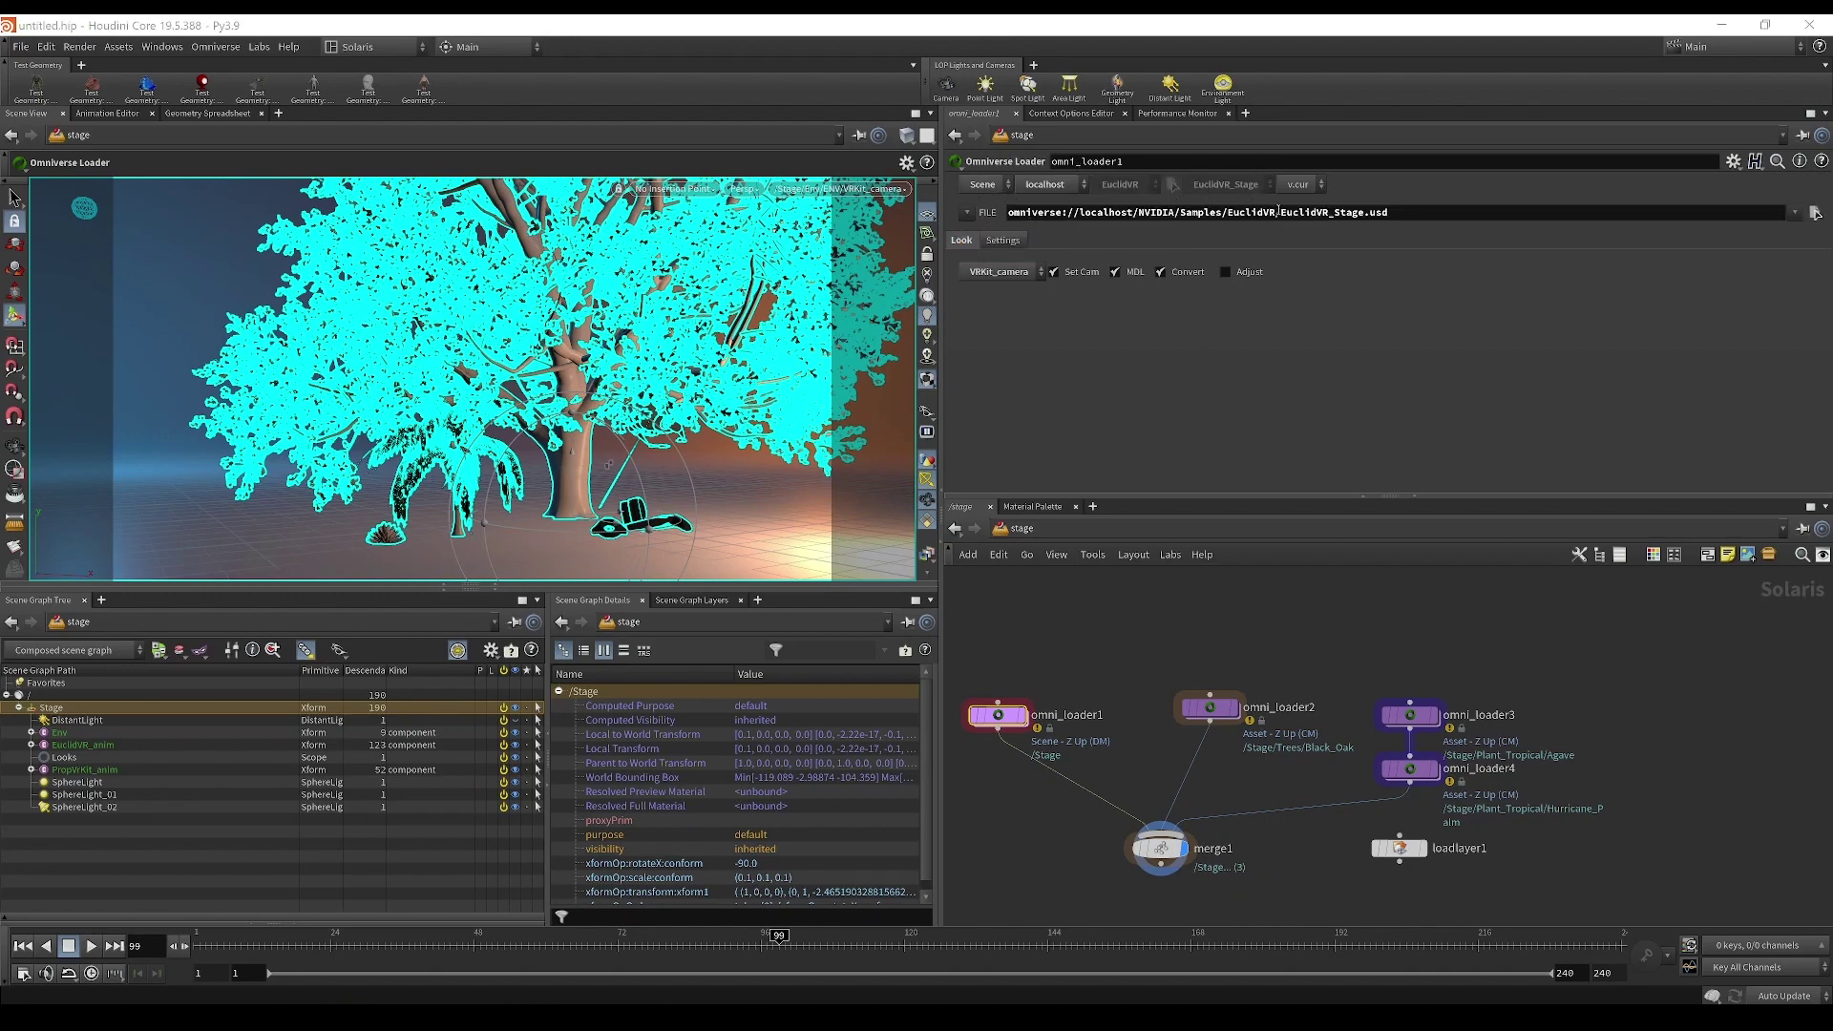
{"action": "left_click", "coordinate": [1816, 214]}
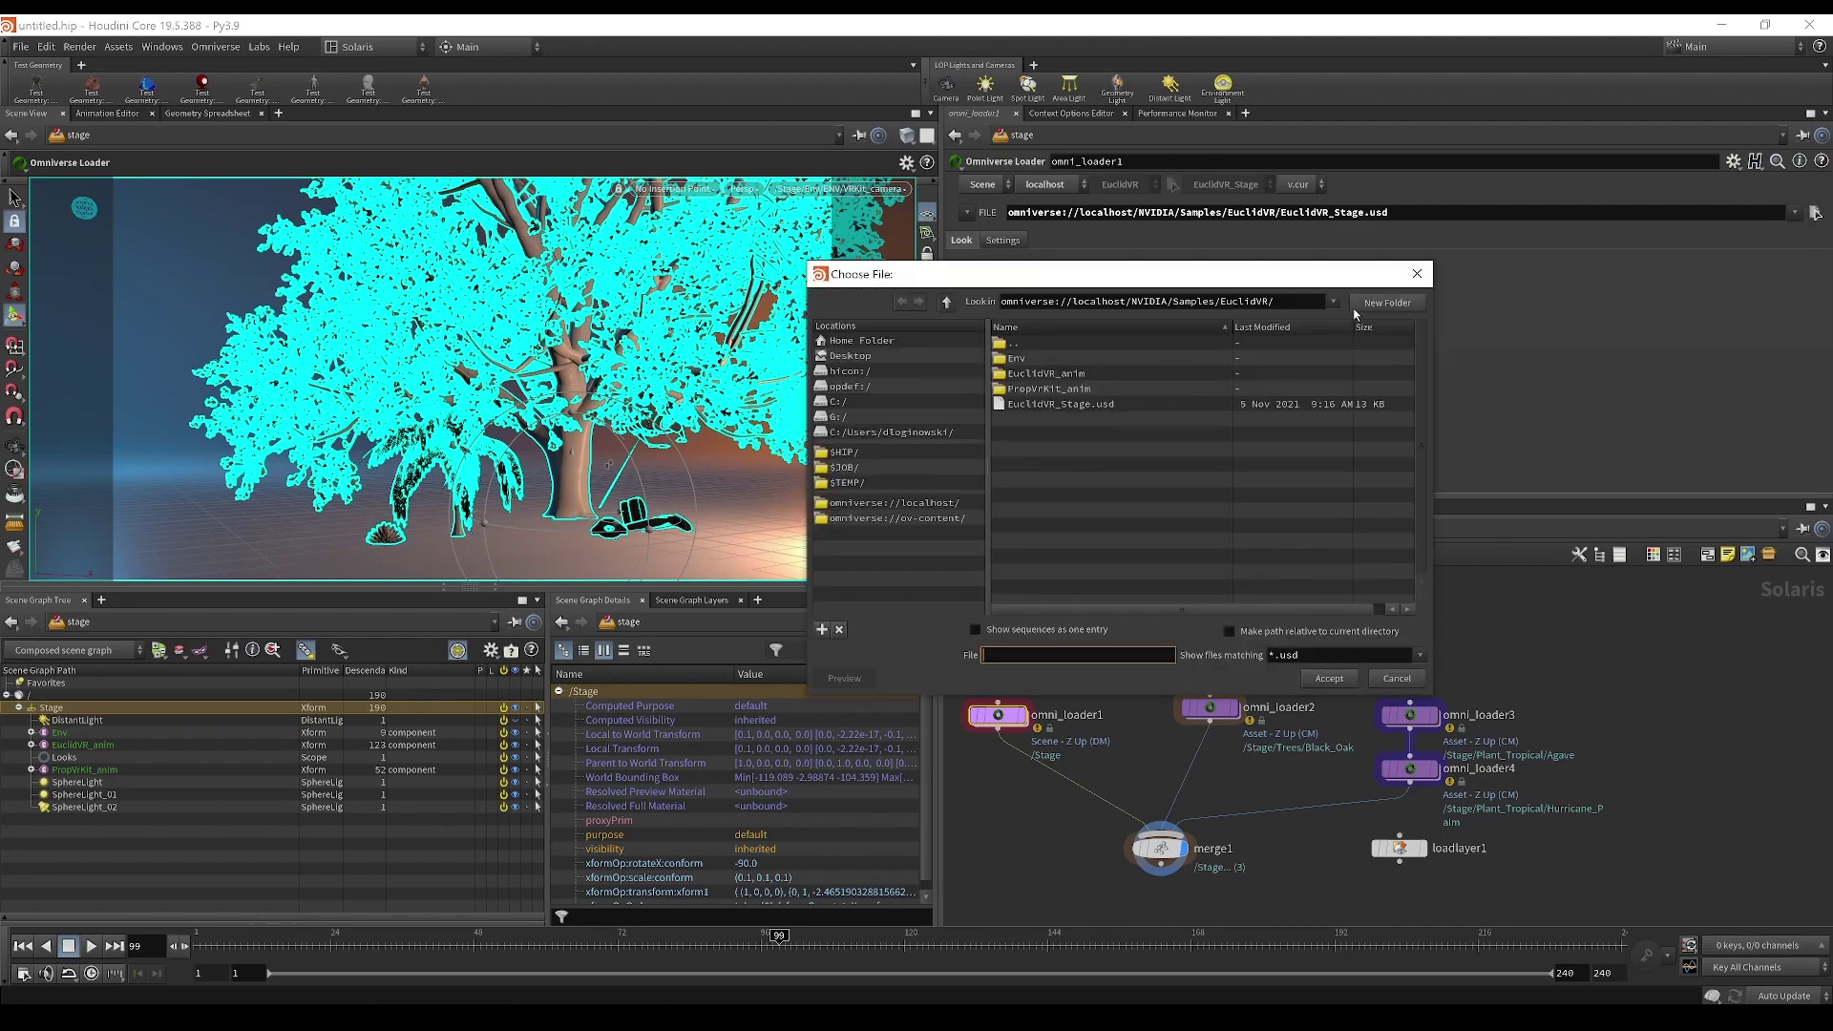
{"action": "left_click", "coordinate": [1417, 274]}
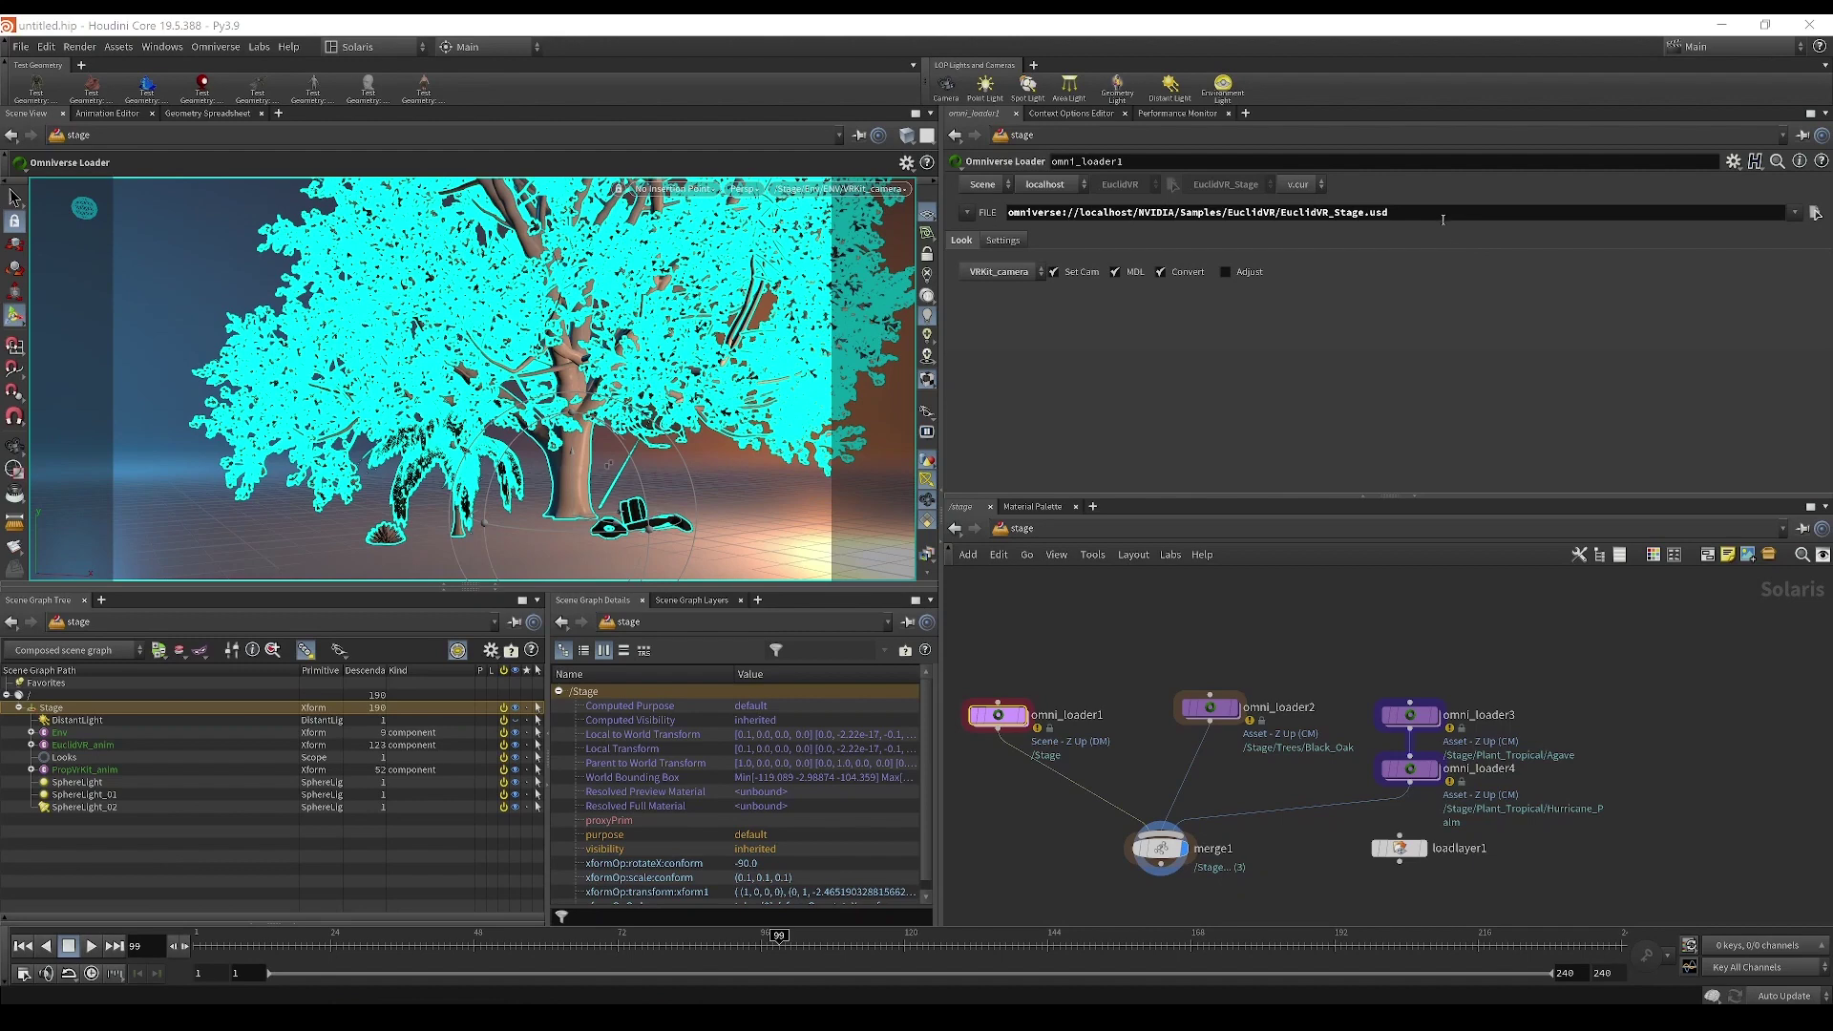
{"action": "left_click_drag", "start_coordinate": [1442, 219], "coordinate": [1008, 214]}
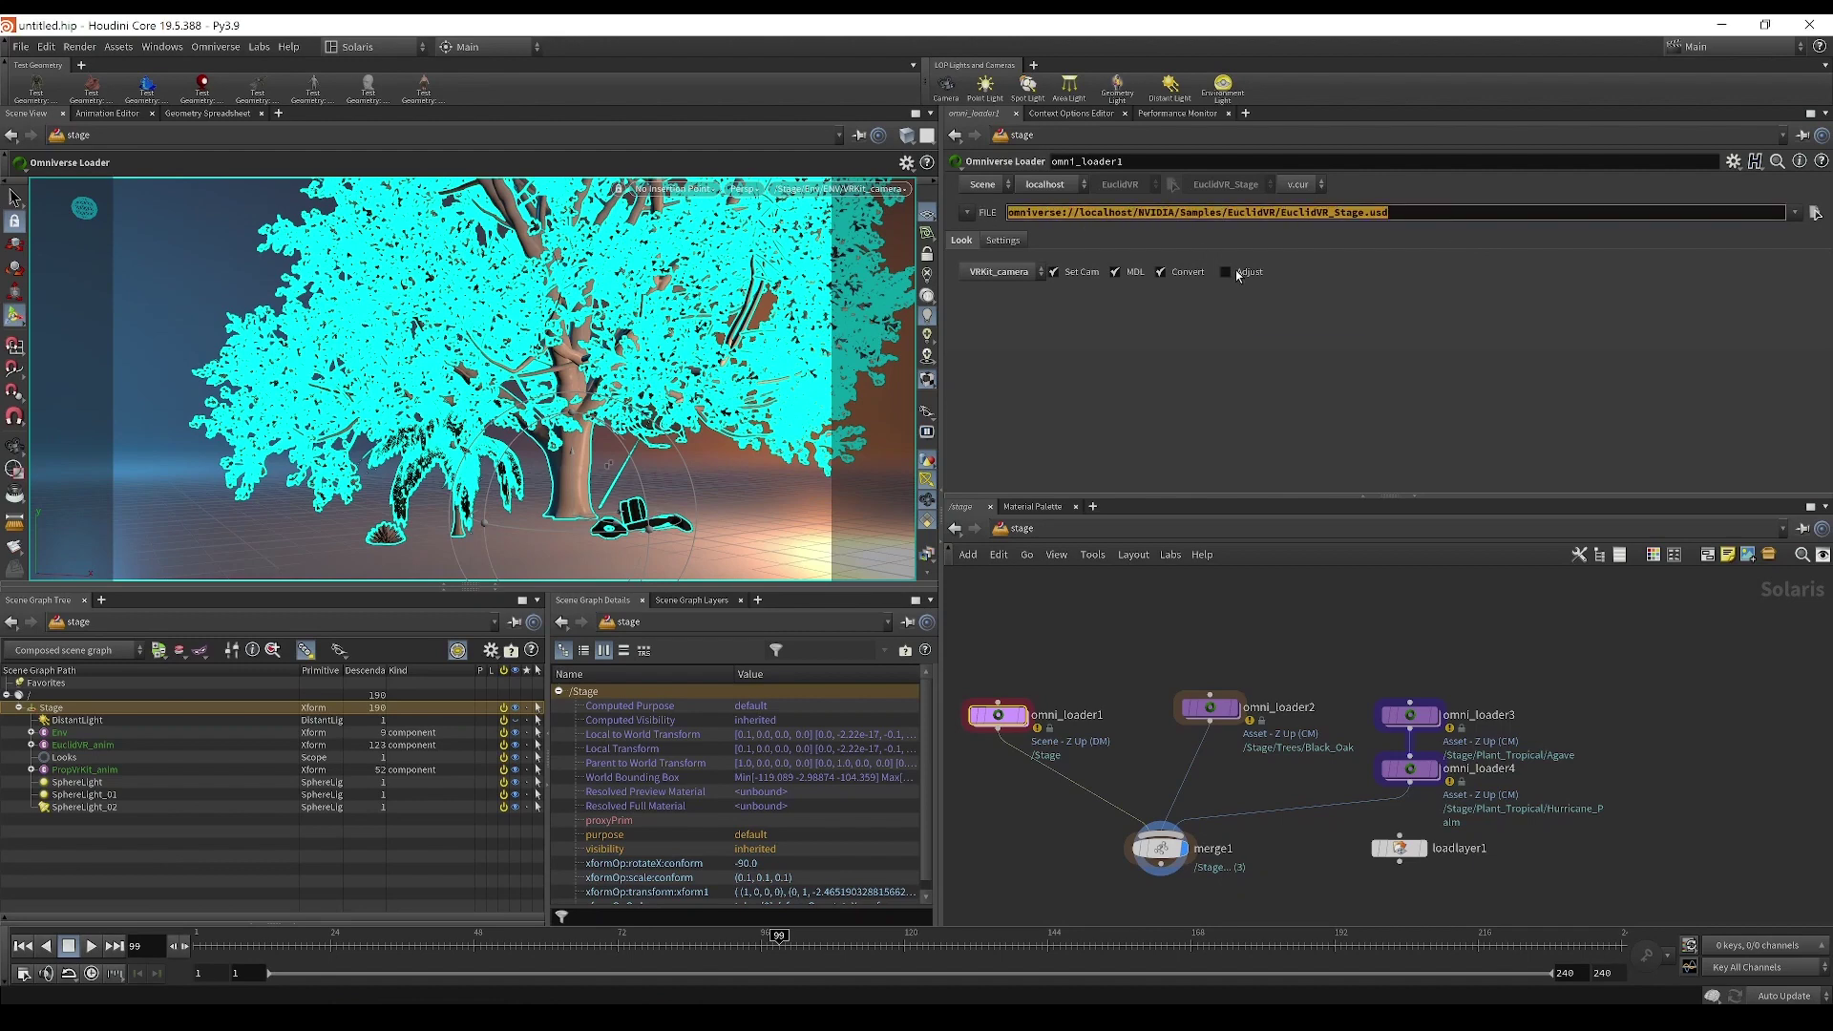
{"action": "right_click", "coordinate": [990, 217]}
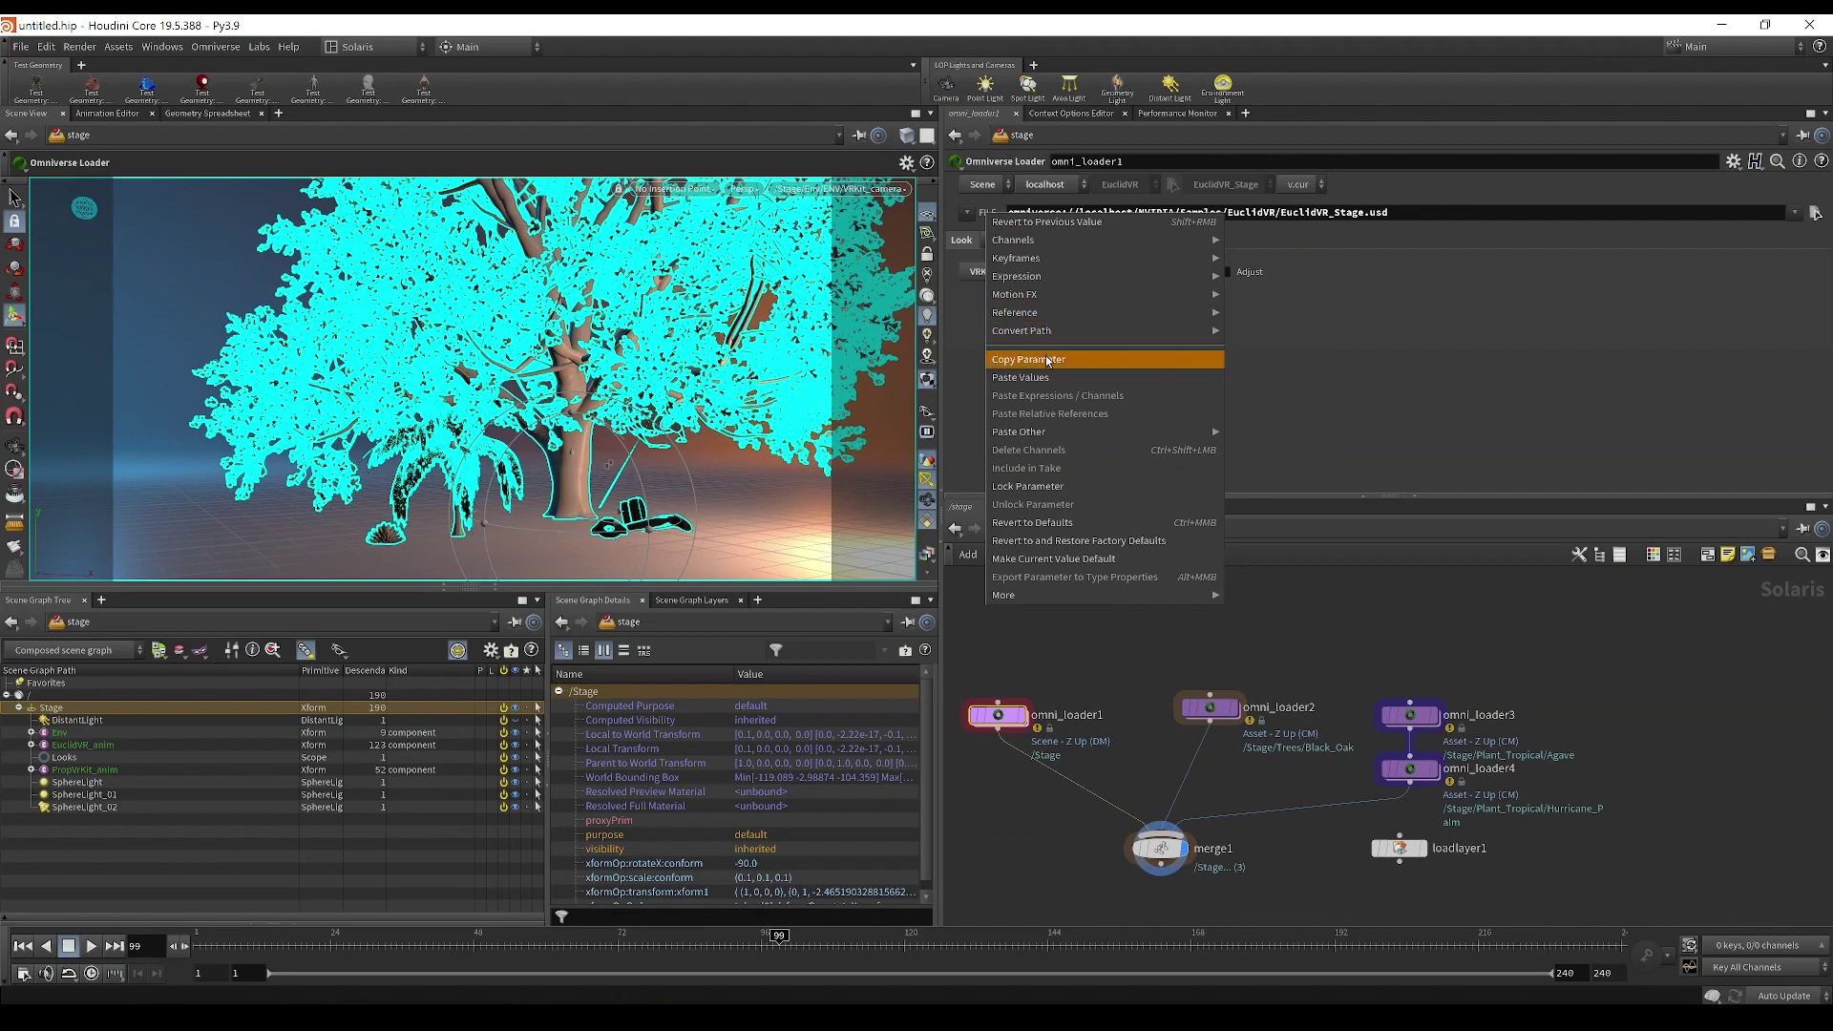
{"action": "left_click", "coordinate": [1047, 359]}
{"action": "left_click", "coordinate": [1414, 850]}
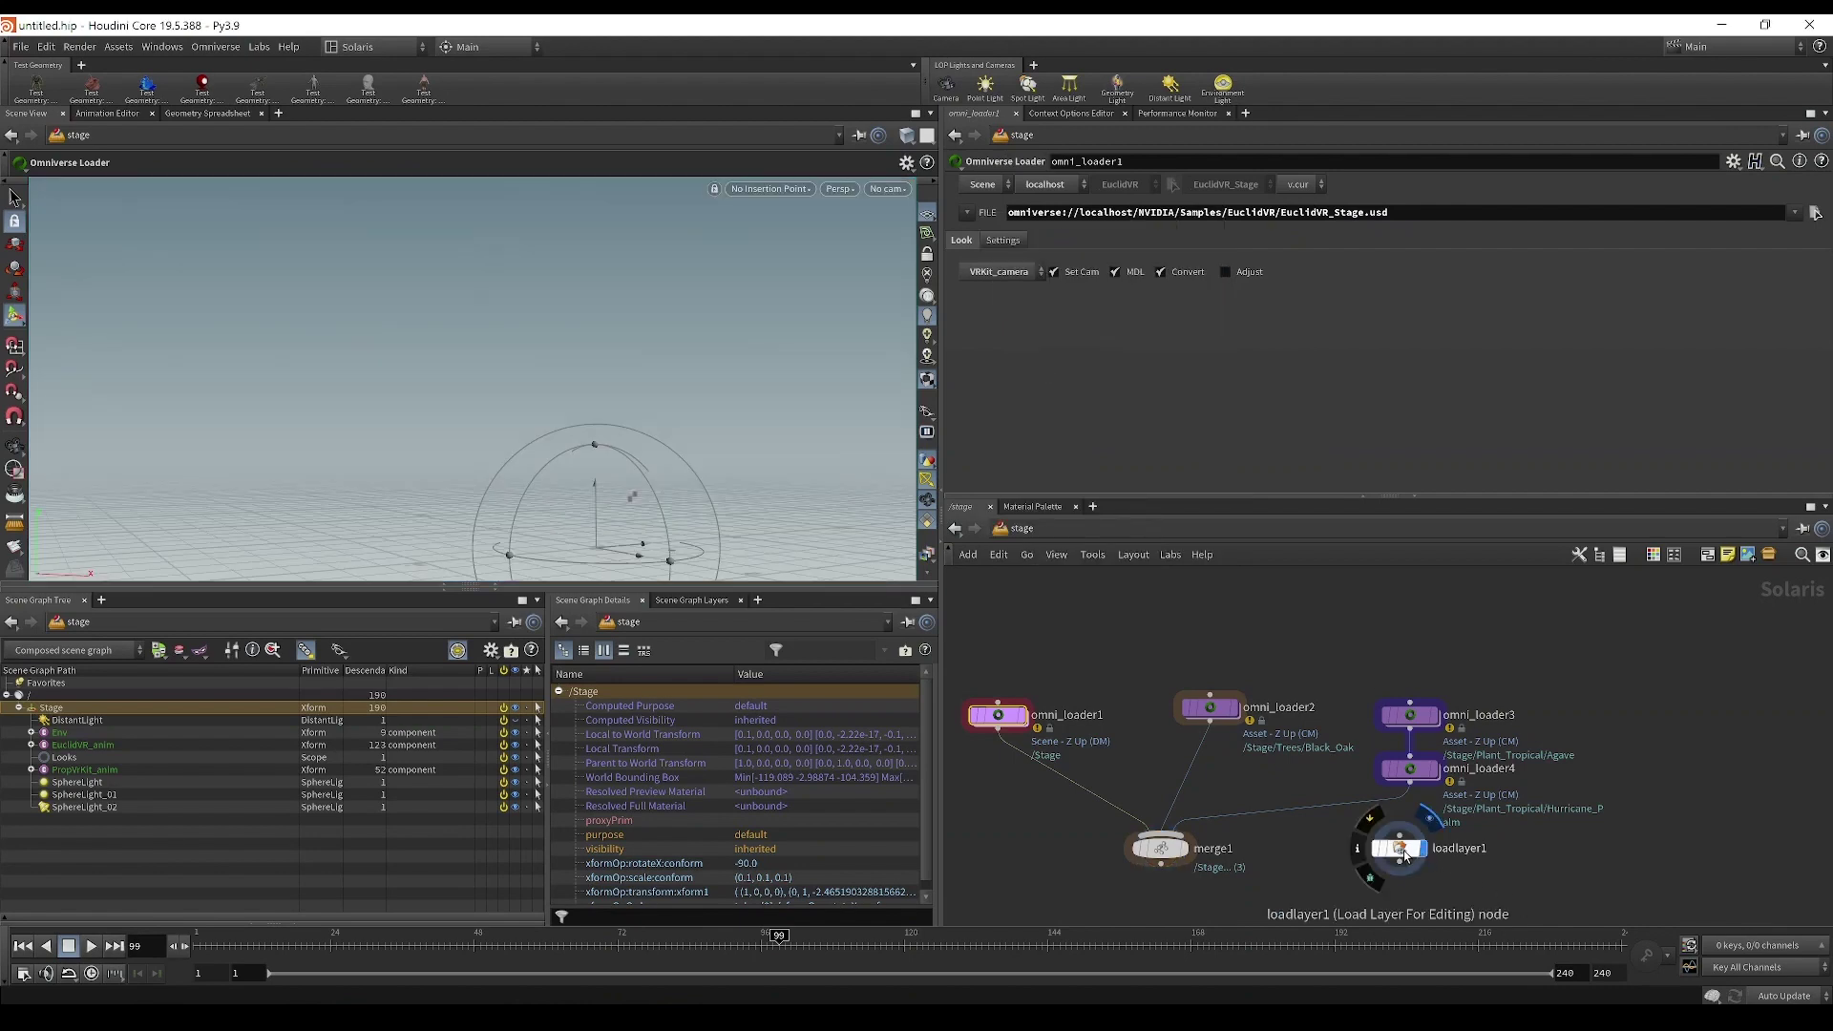
{"action": "left_click", "coordinate": [1410, 852]}
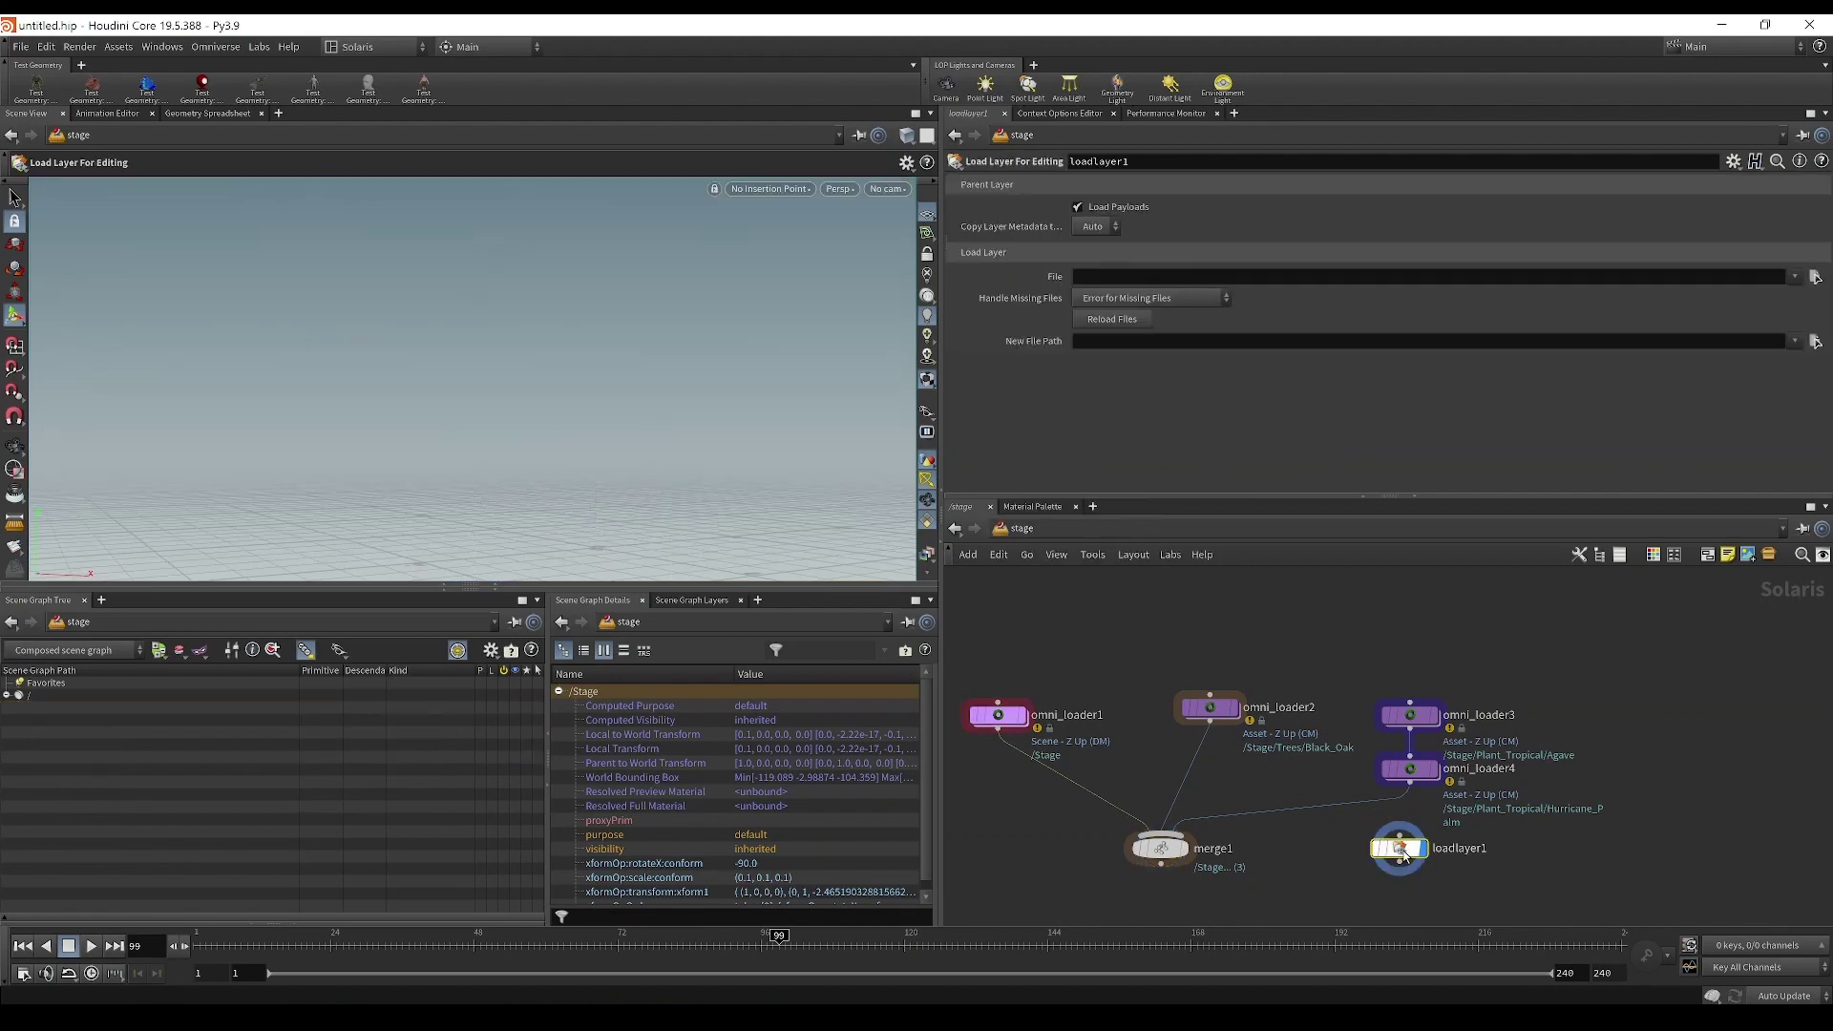
Step: Paste the EuclidVR_Stage.usd path into loadlayer1's File parameter and orbit the loaded stage
{"action": "right_click", "coordinate": [1050, 276]}
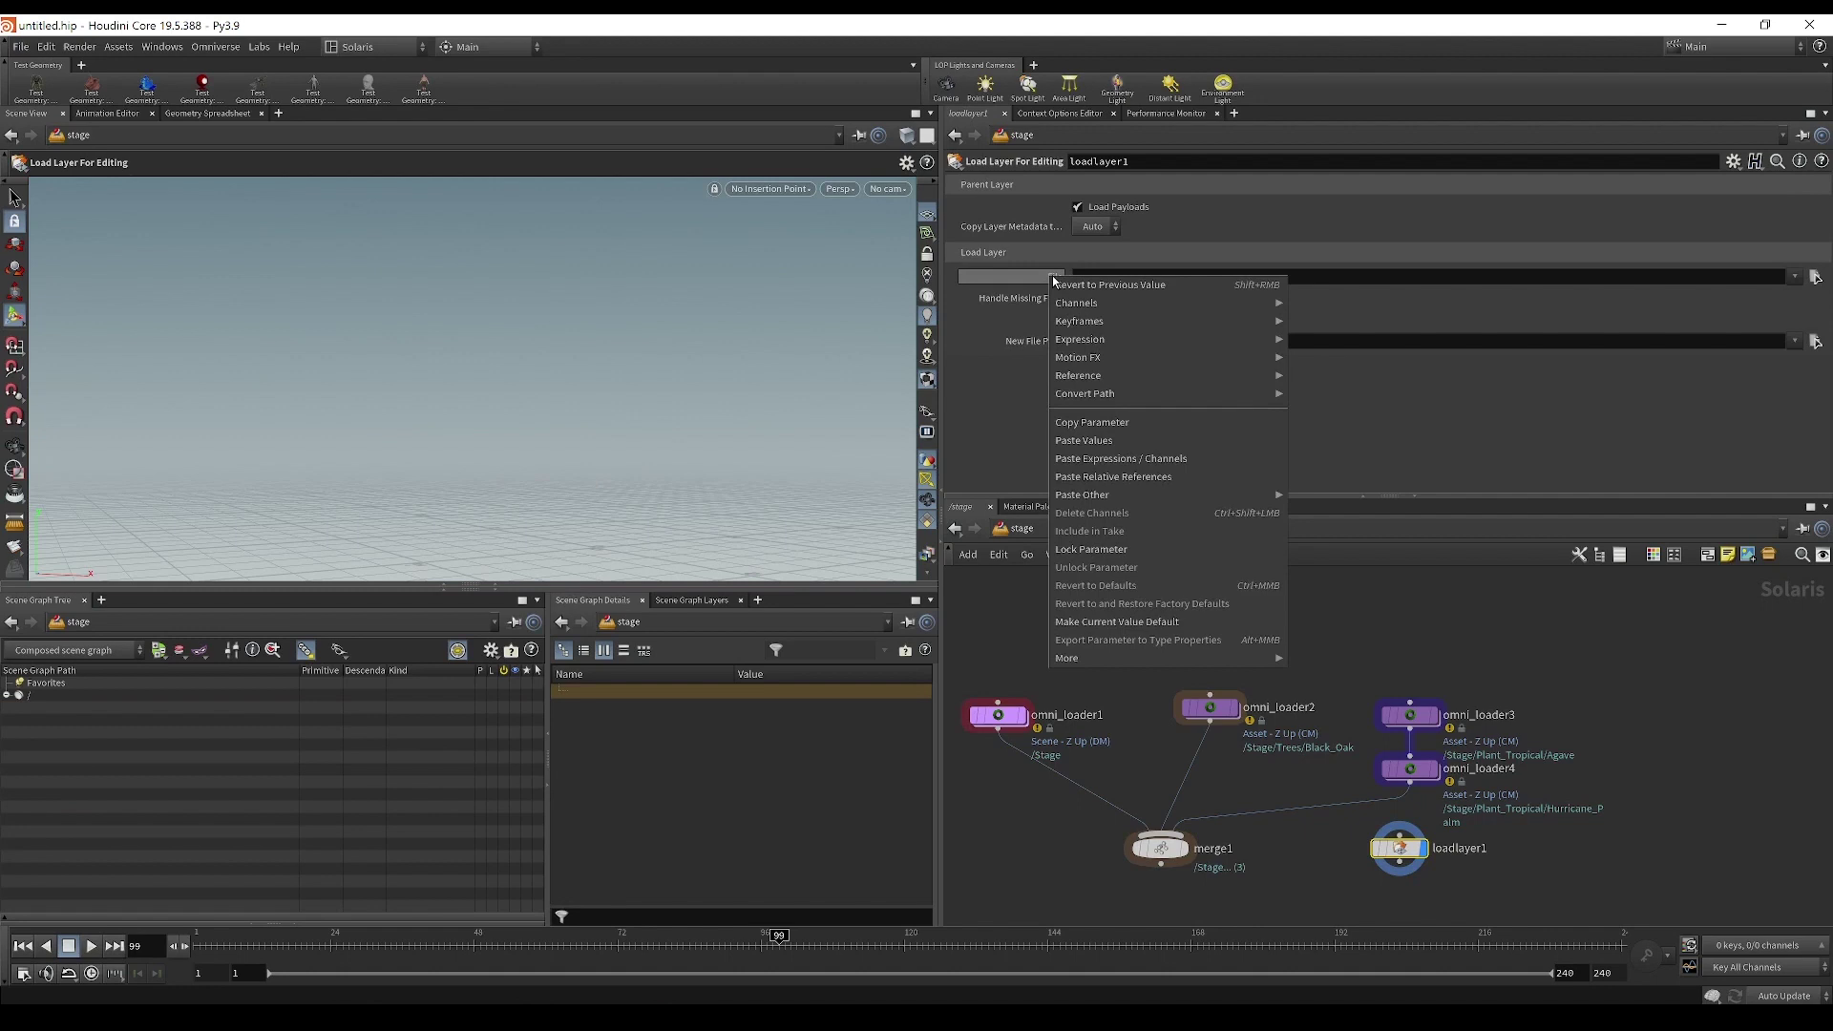
{"action": "left_click", "coordinate": [1107, 440]}
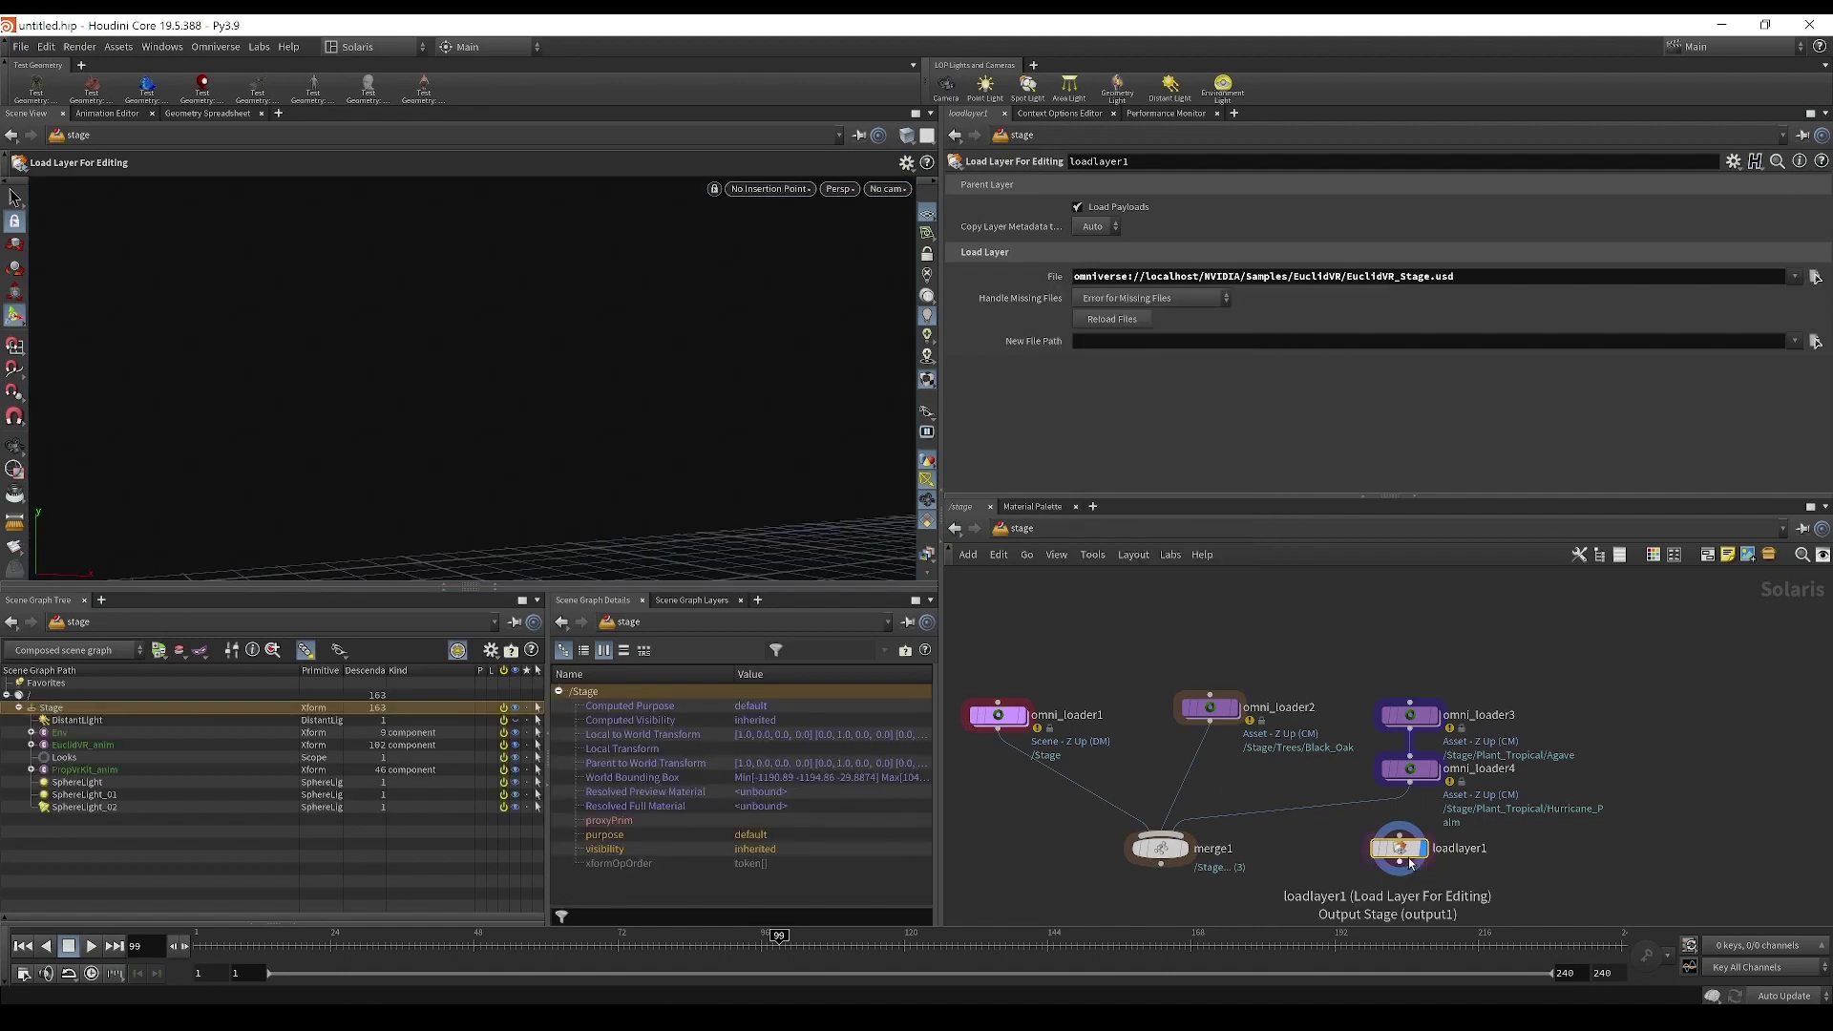
{"action": "key", "text": "Escape"}
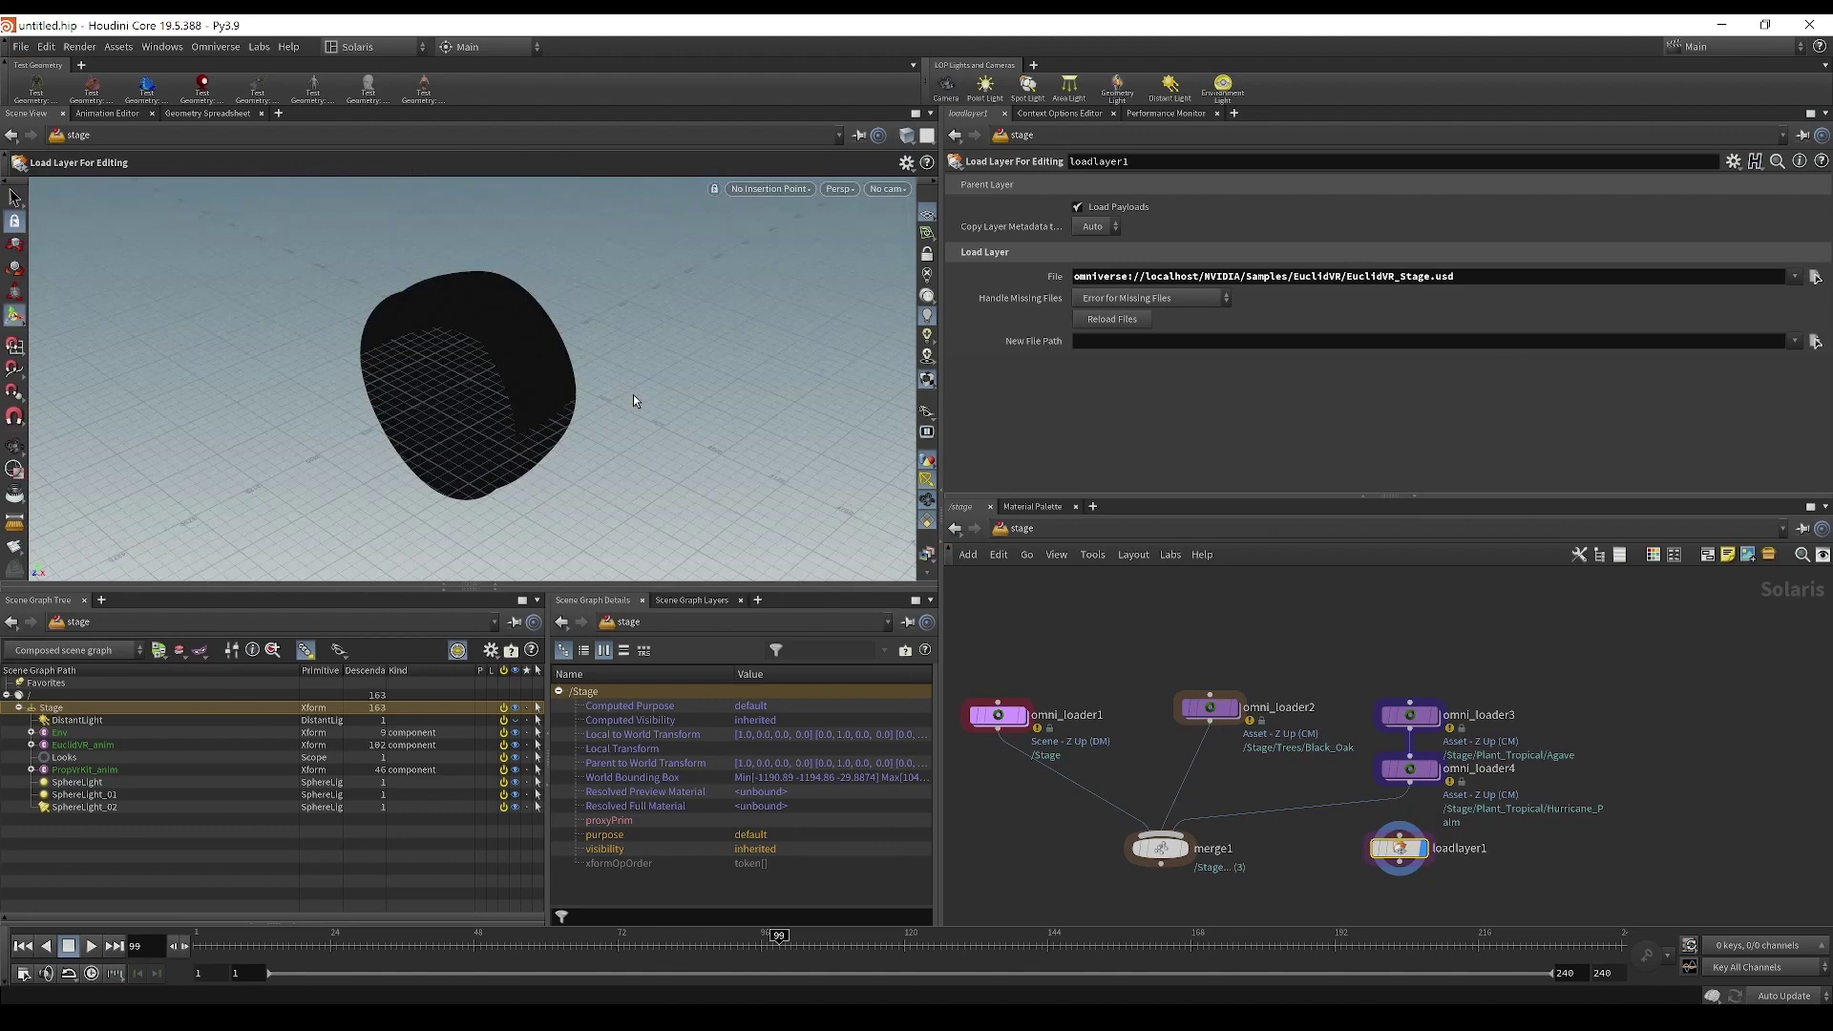
{"action": "left_click_drag", "start_coordinate": [533, 401], "coordinate": [432, 371]}
{"action": "key", "text": "Return"}
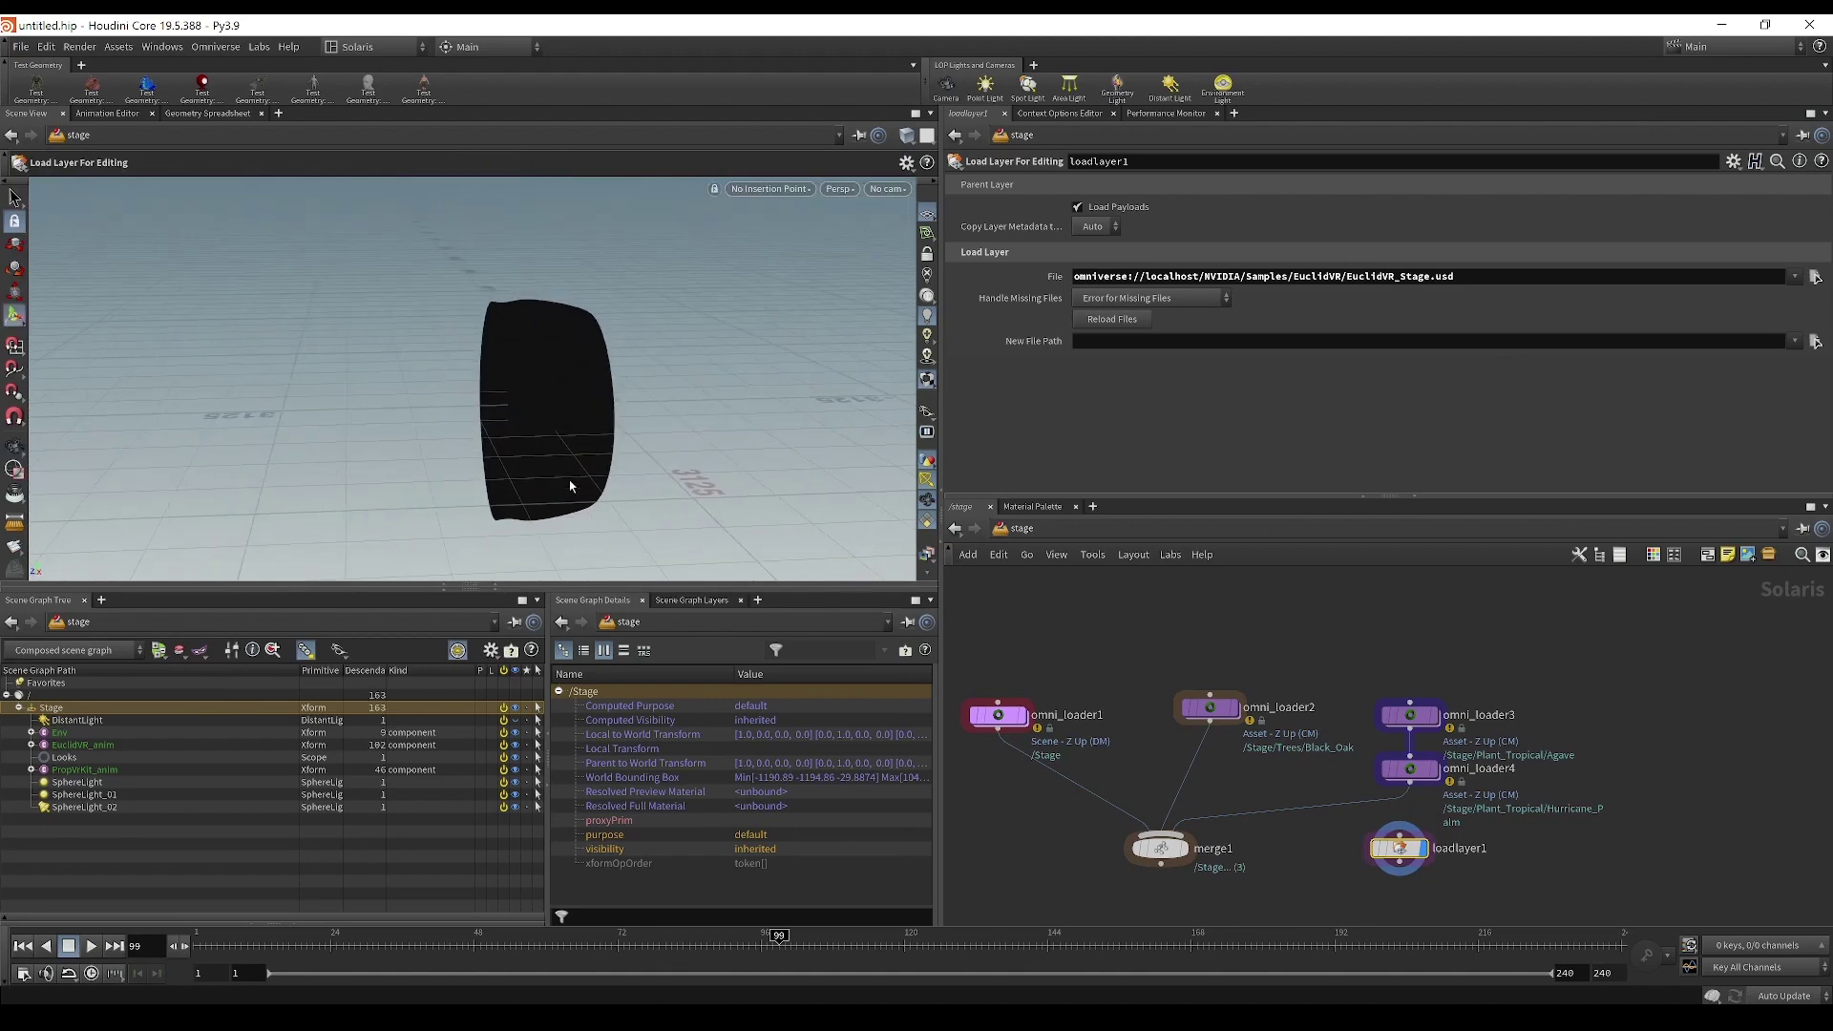
{"action": "left_click_drag", "start_coordinate": [571, 487], "coordinate": [596, 455]}
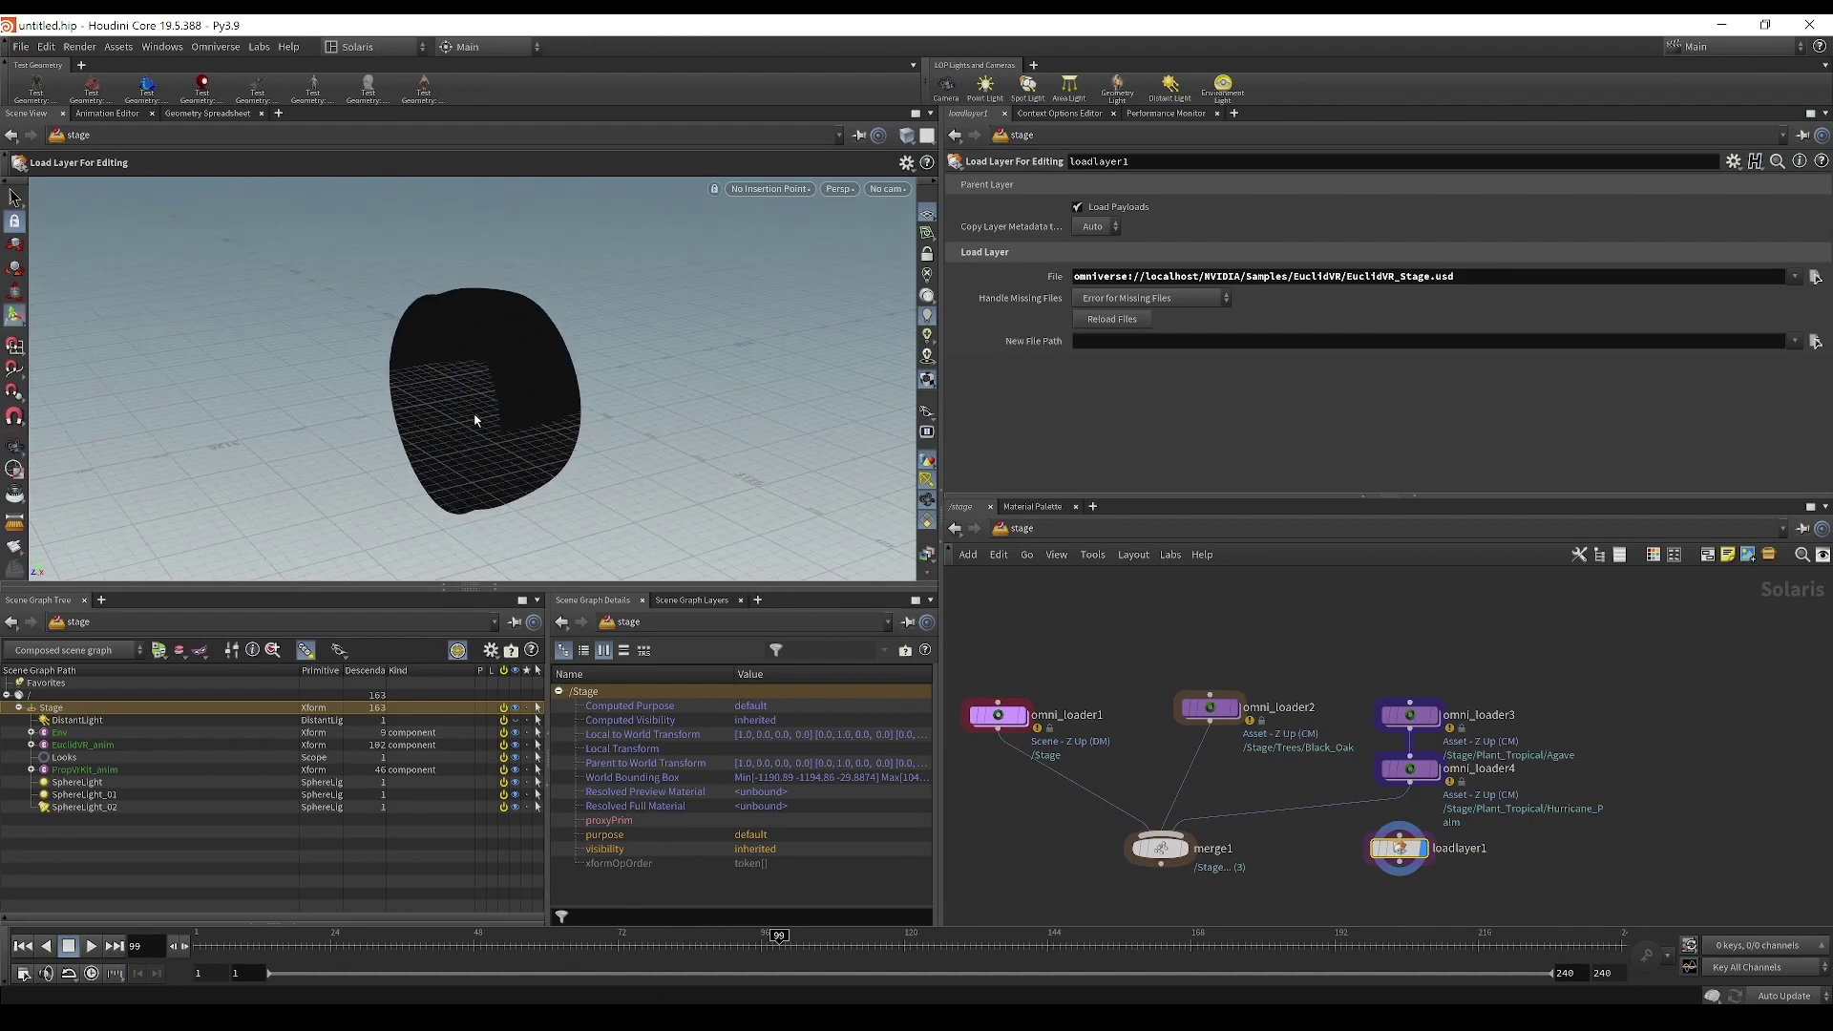
Step: Move loadlayer1 up to the right of the loader nodes
{"action": "left_click_drag", "start_coordinate": [1398, 856], "coordinate": [1535, 859]}
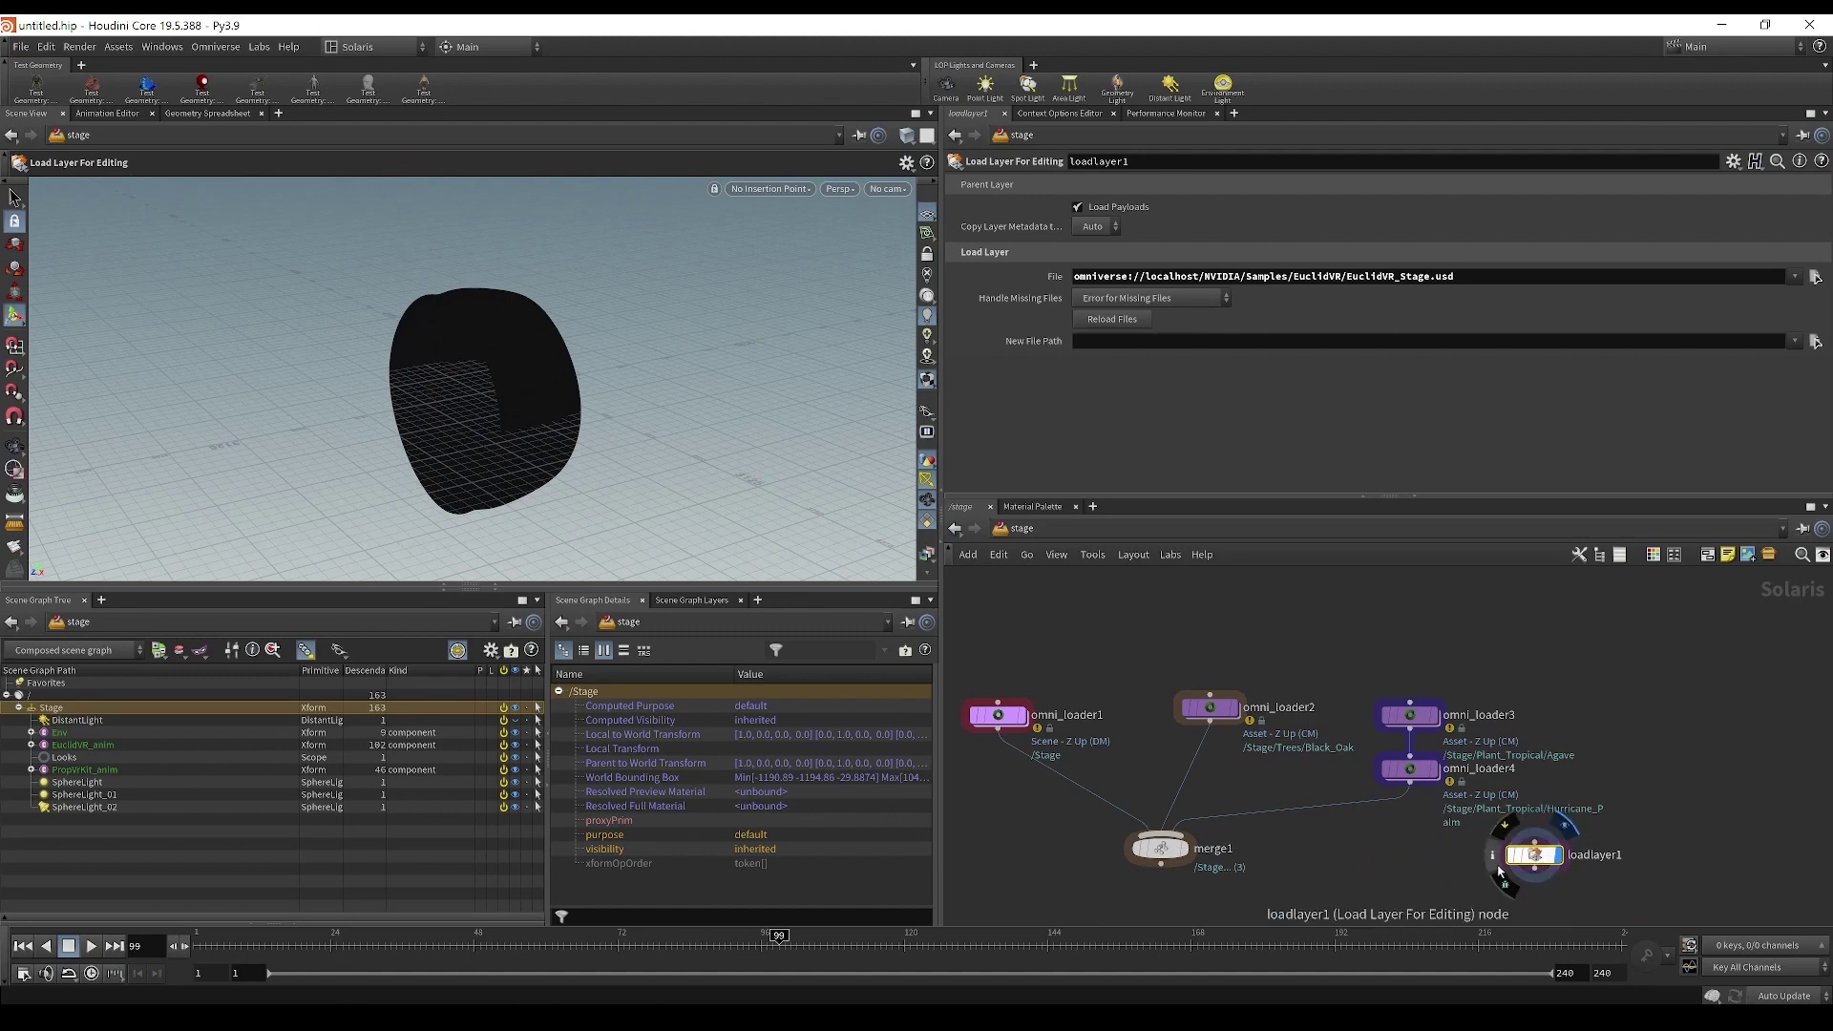
{"action": "left_click_drag", "start_coordinate": [1548, 861], "coordinate": [1618, 701]}
{"action": "key", "text": "Tab"}
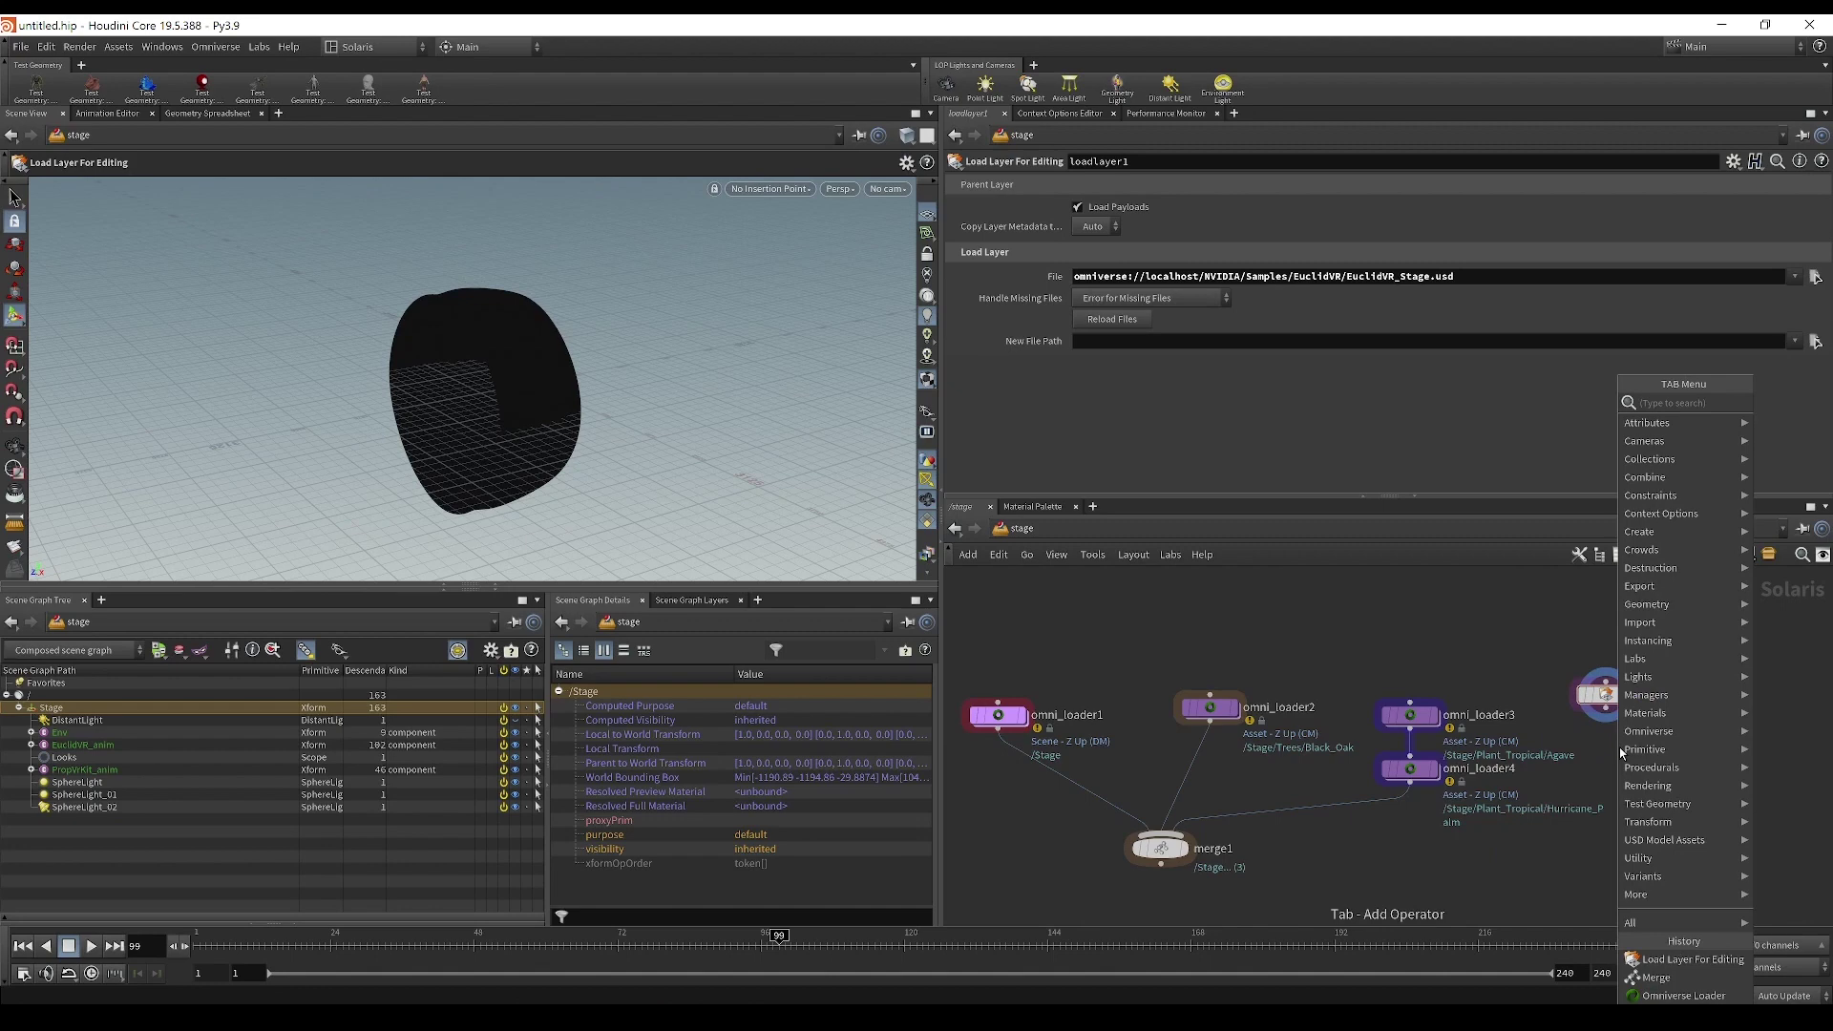
Step: Add upgradeoldlights1 below loadlayer1 via 'ligh', wire and display it, then view the dome light
{"action": "type", "text": "ligh"}
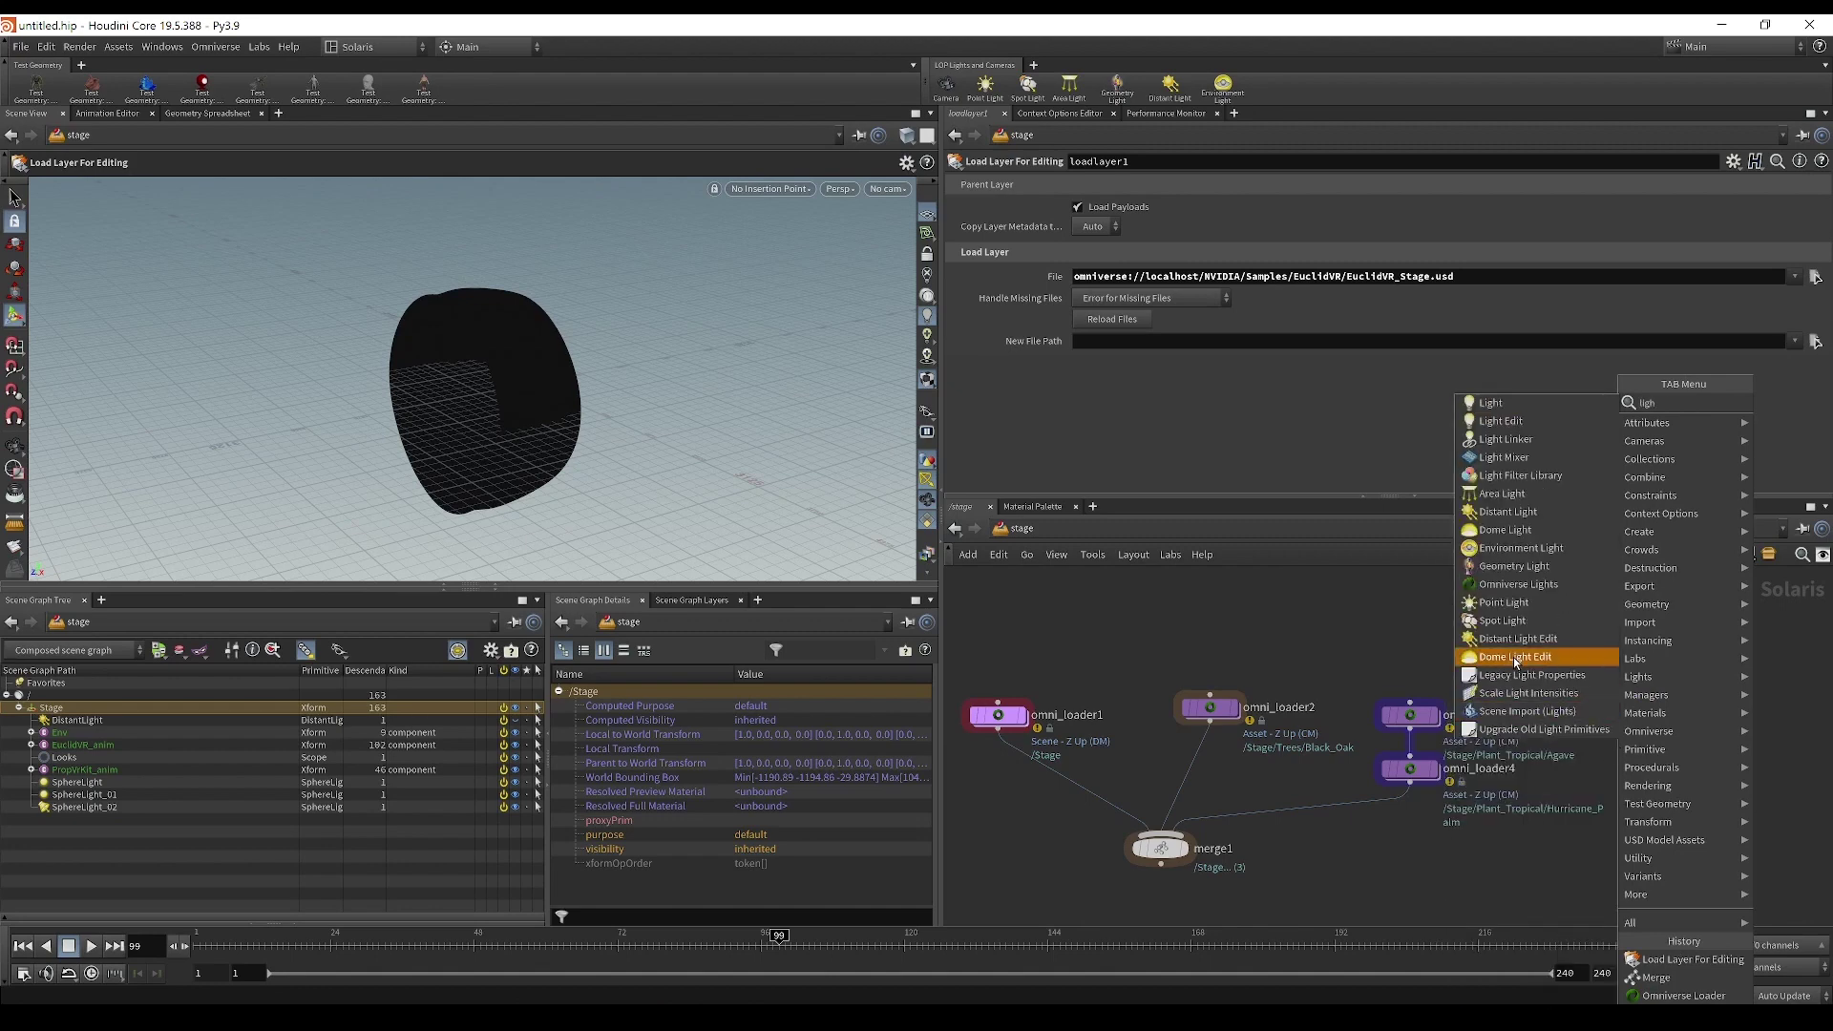
{"action": "left_click", "coordinate": [1527, 729]}
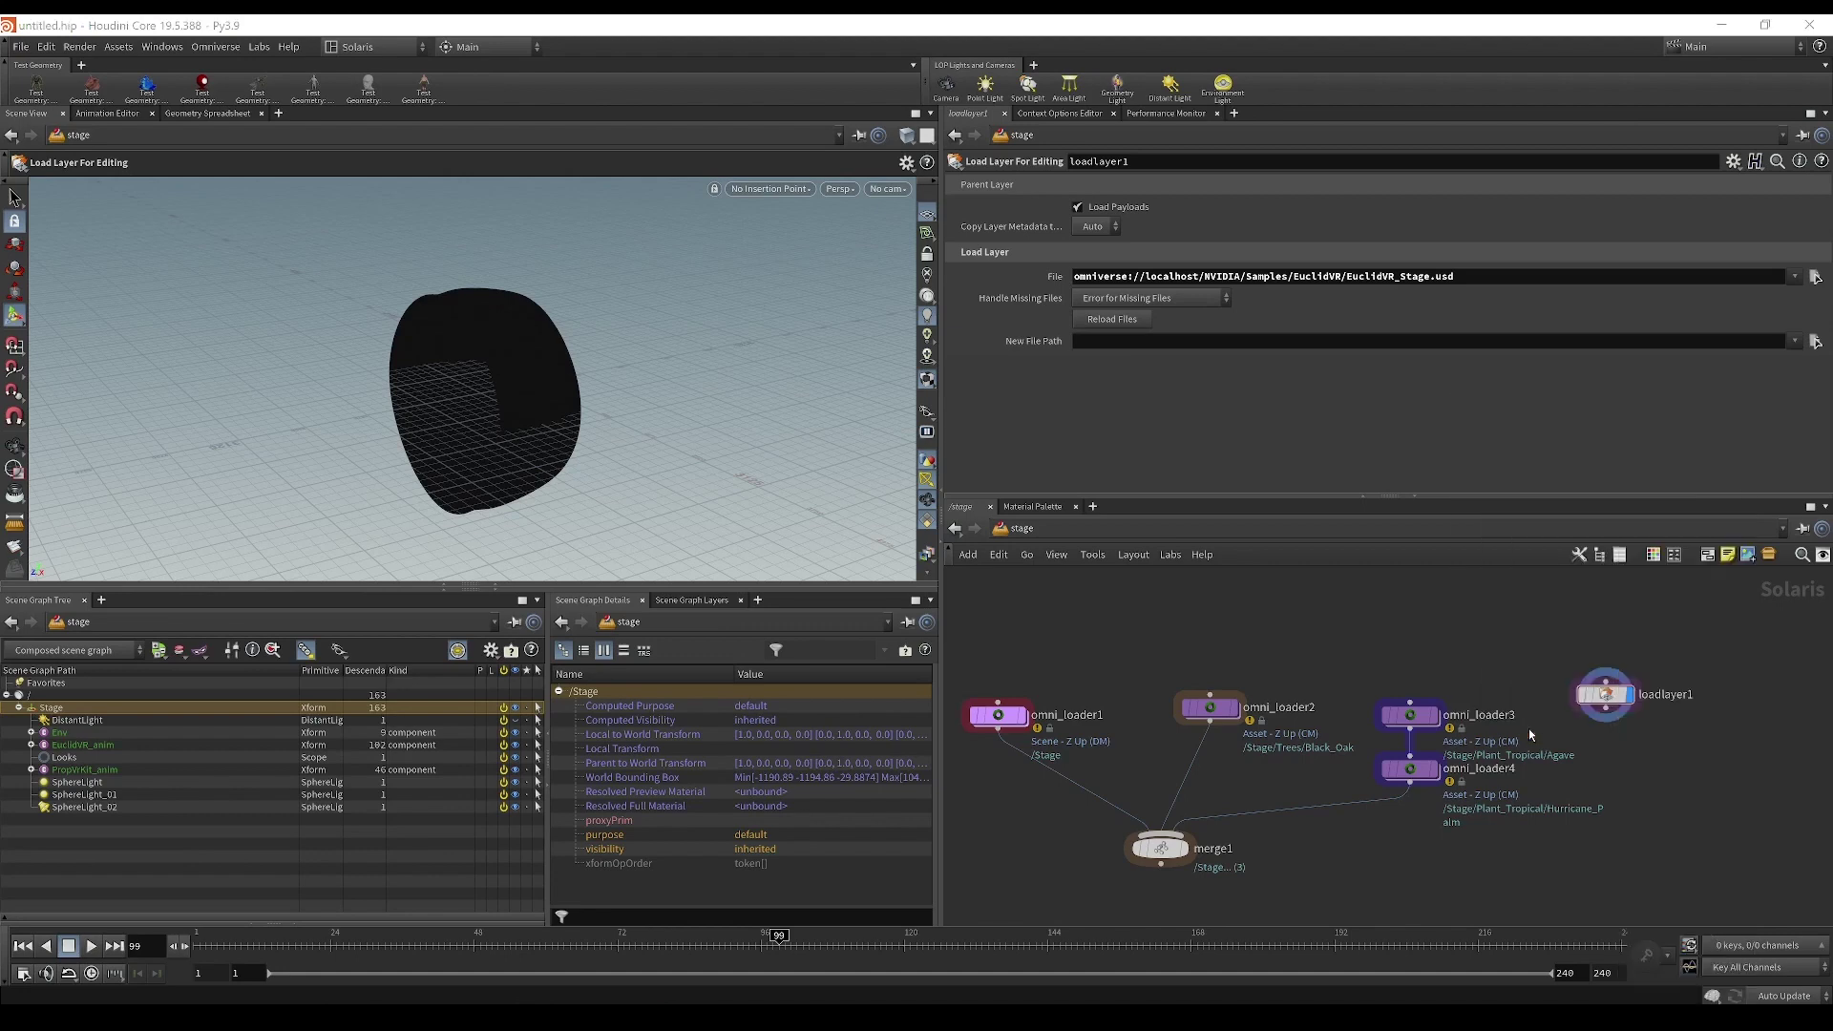
{"action": "left_click", "coordinate": [1681, 776]}
{"action": "left_click_drag", "start_coordinate": [1682, 778], "coordinate": [1649, 763]}
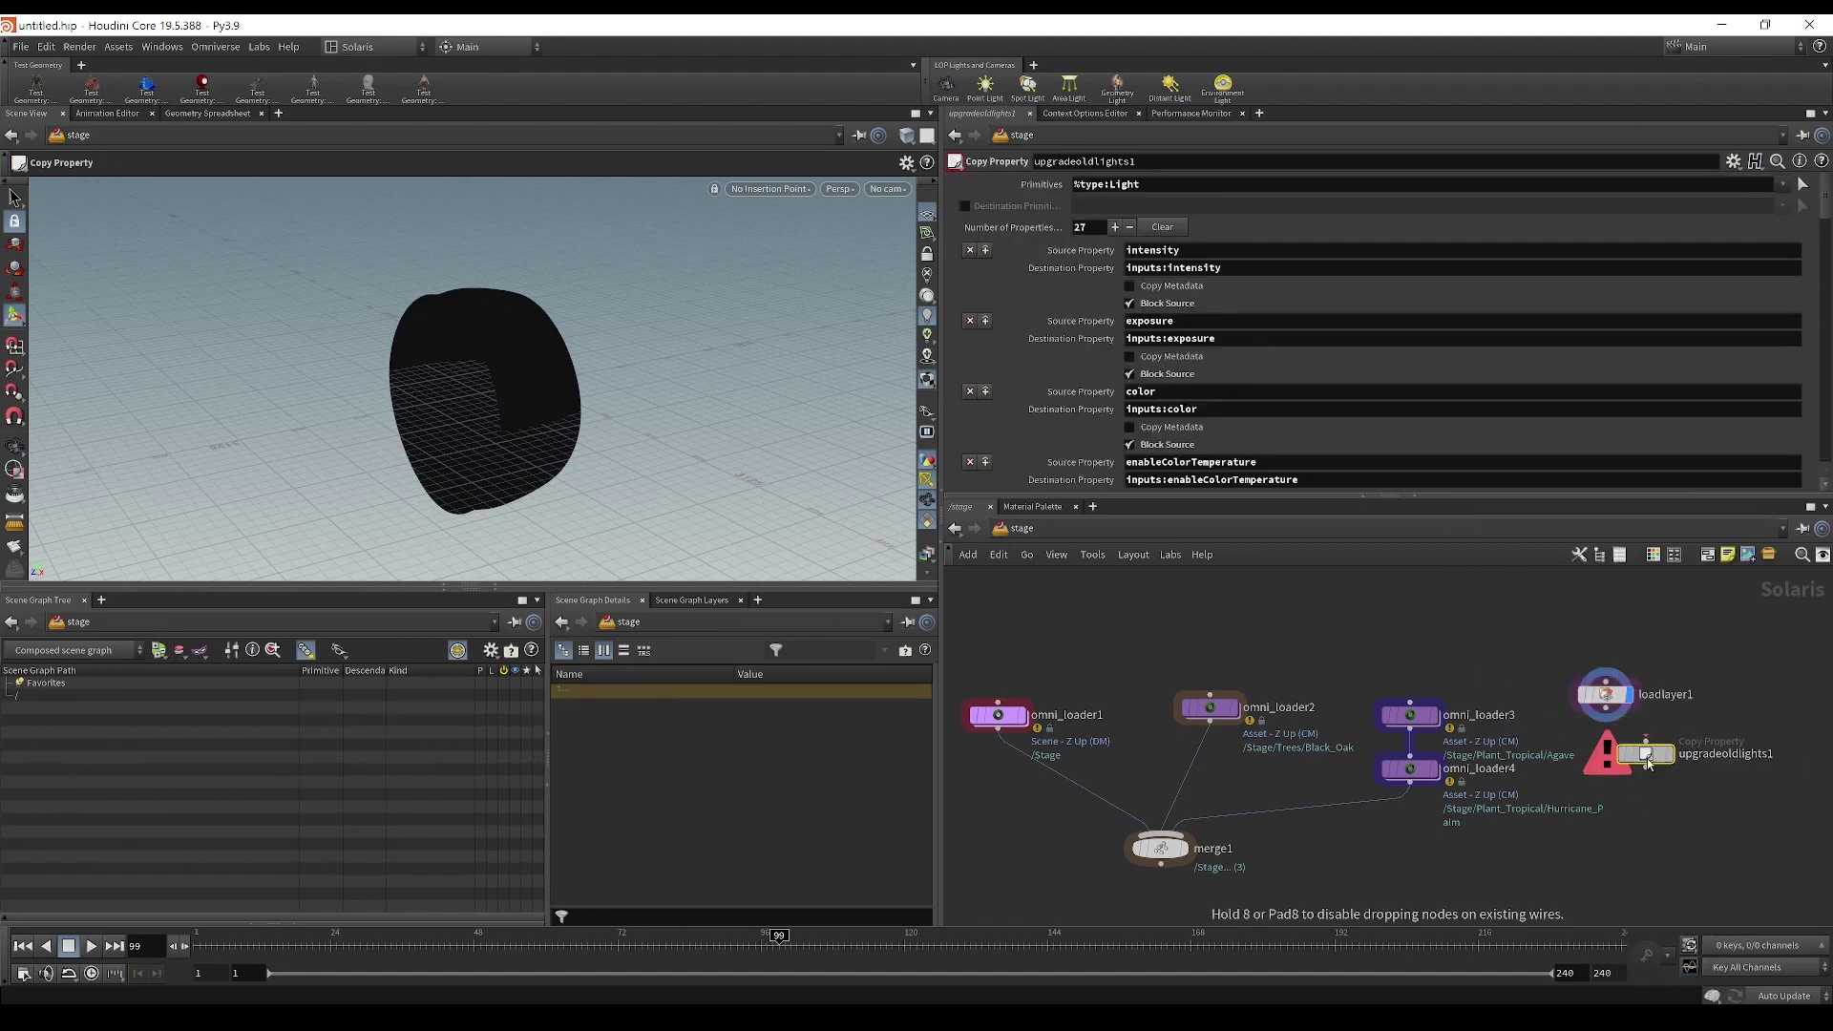
{"action": "left_click", "coordinate": [1606, 717]}
{"action": "left_click", "coordinate": [1644, 739]}
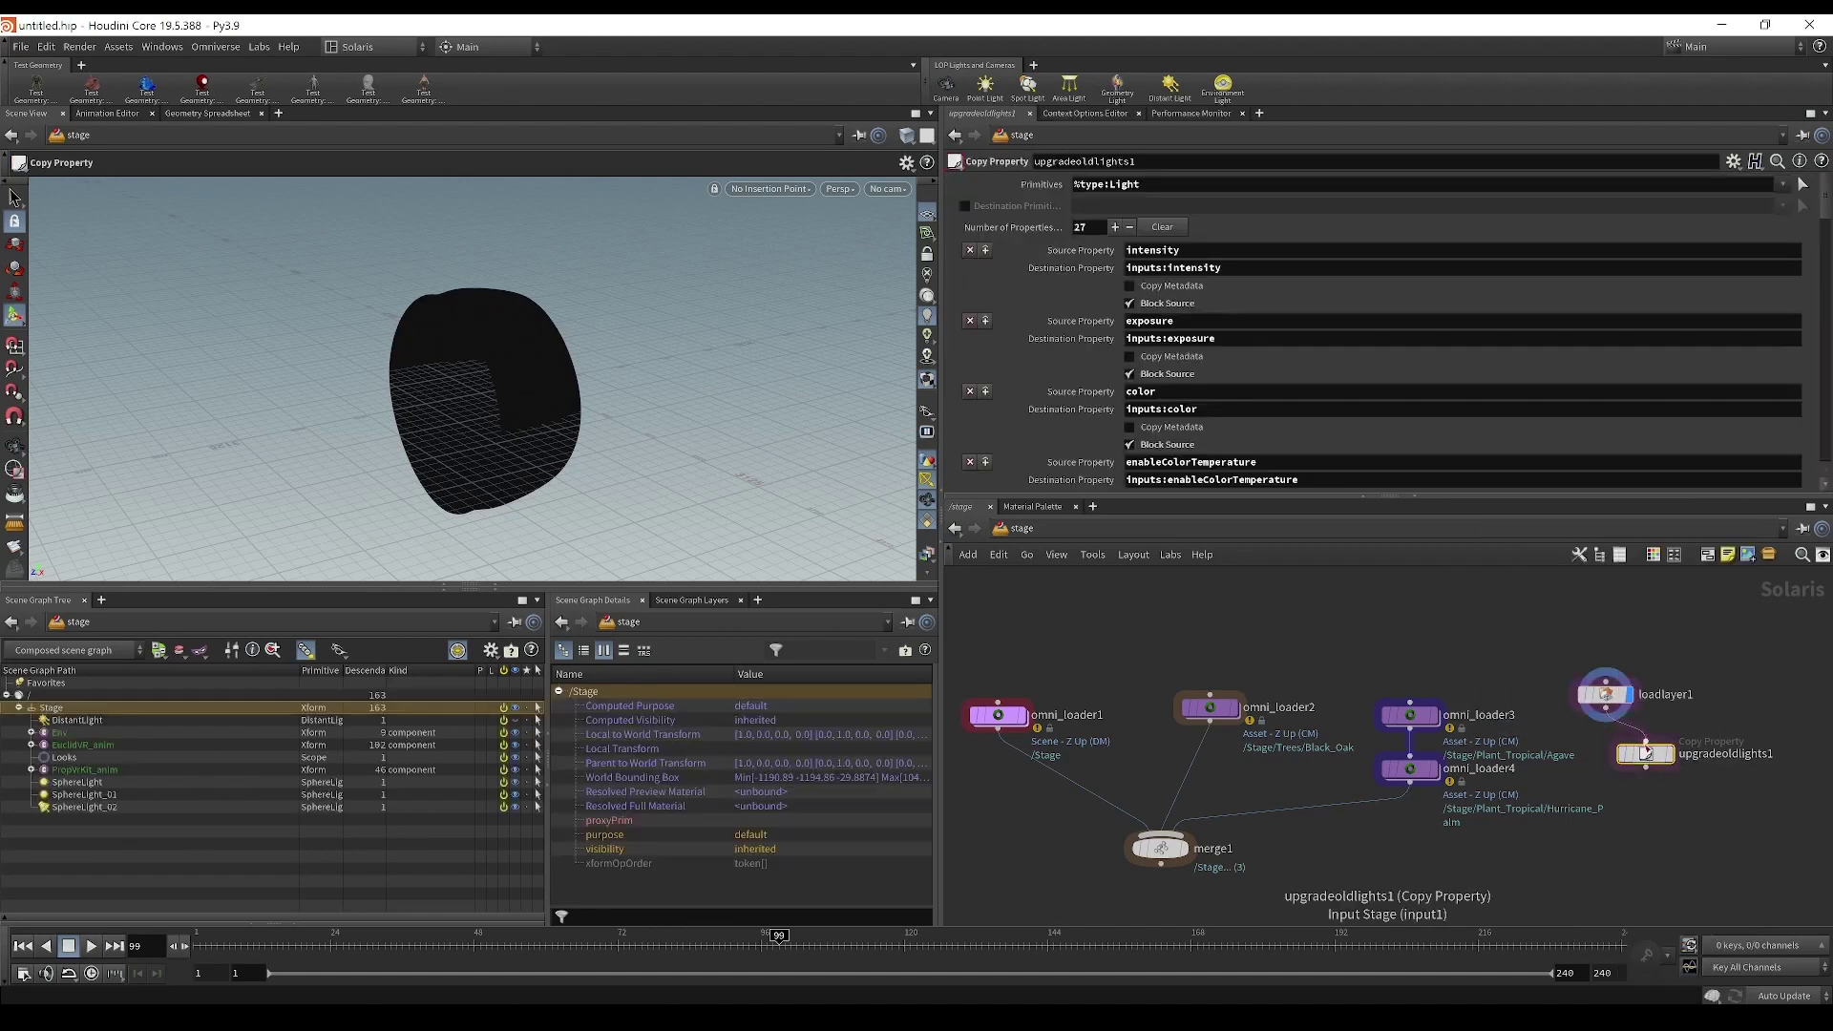
{"action": "left_click", "coordinate": [1661, 759]}
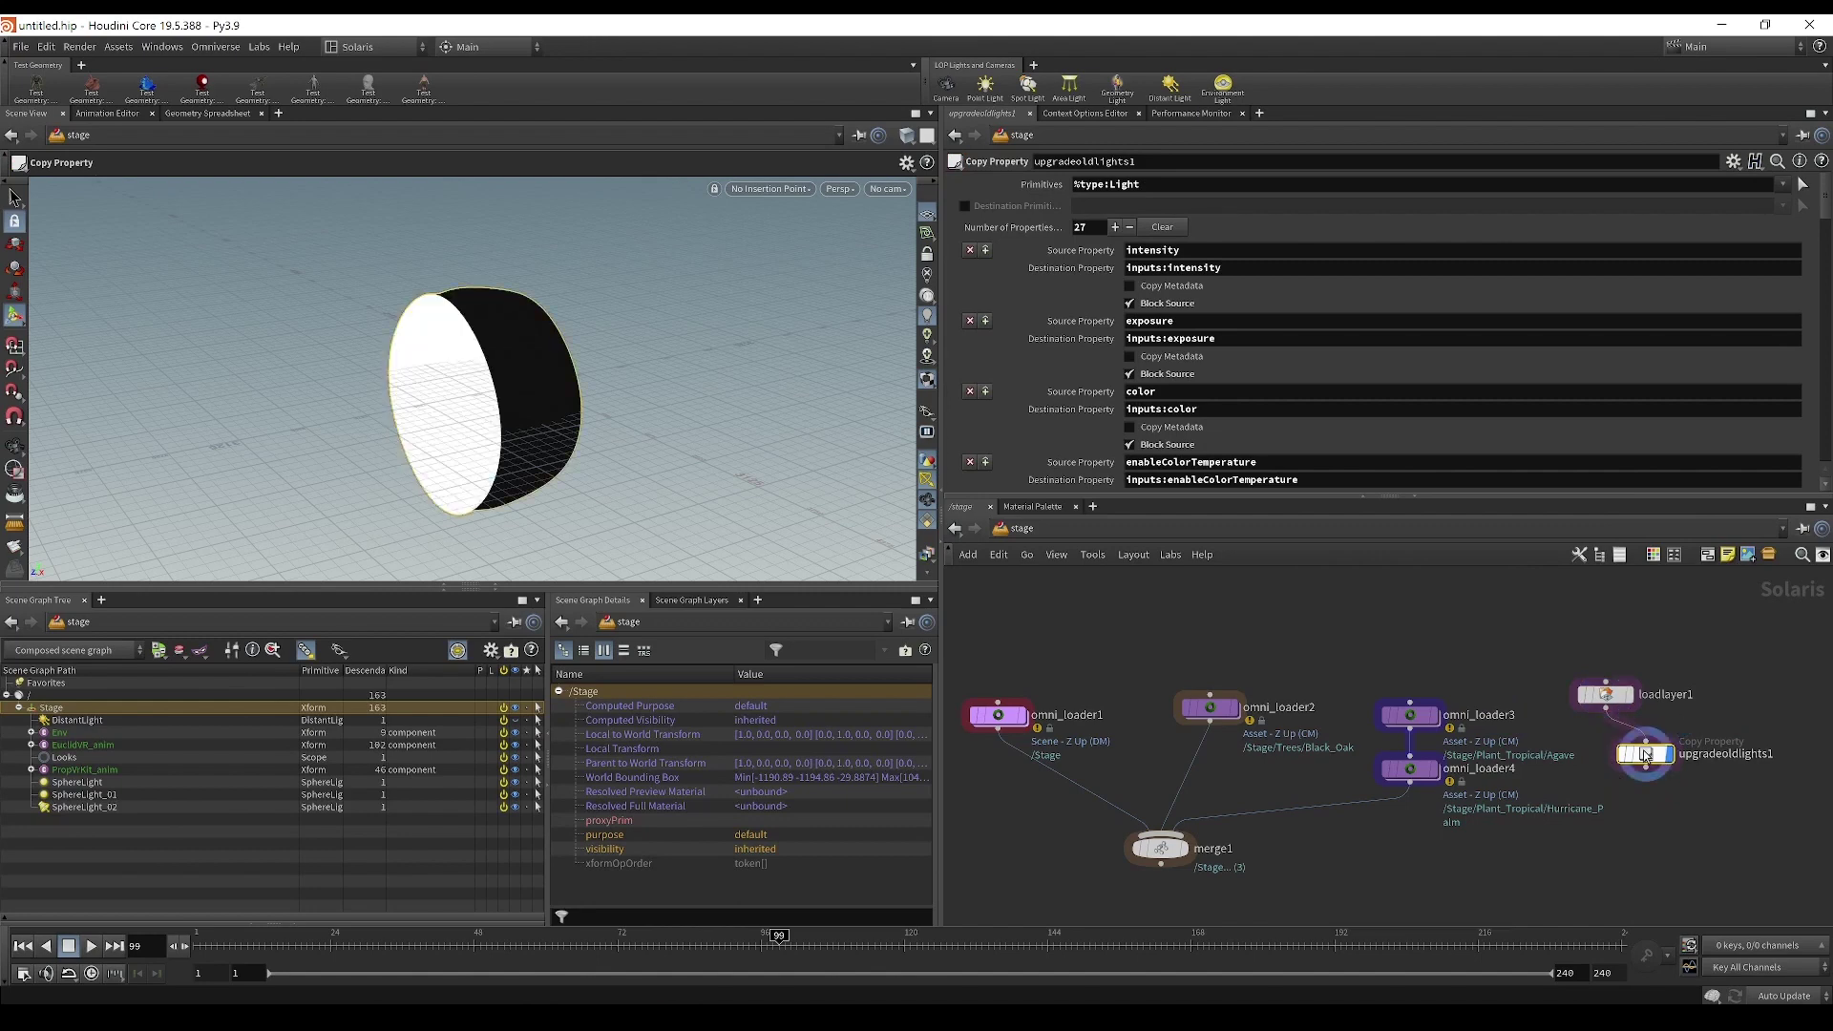
{"action": "left_click_drag", "start_coordinate": [507, 402], "coordinate": [520, 441], "text": "alt"}
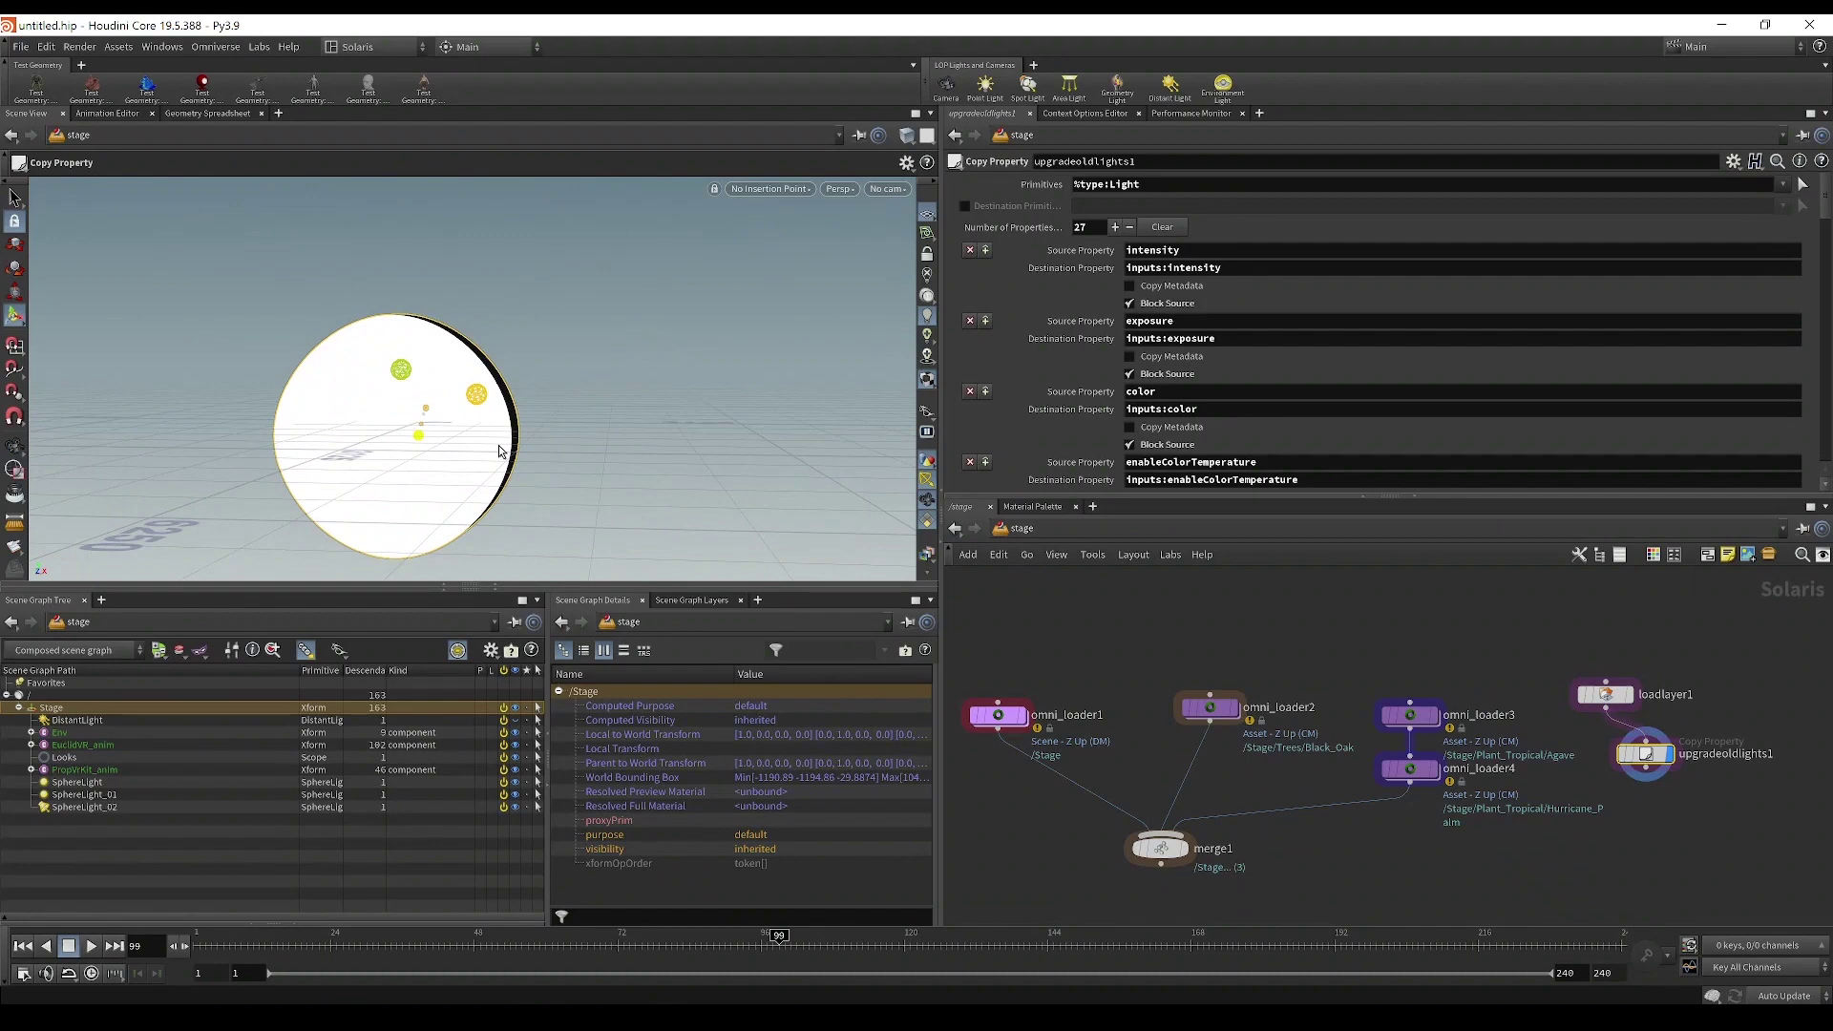
{"action": "right_click_drag", "start_coordinate": [498, 451], "coordinate": [628, 318], "text": "alt"}
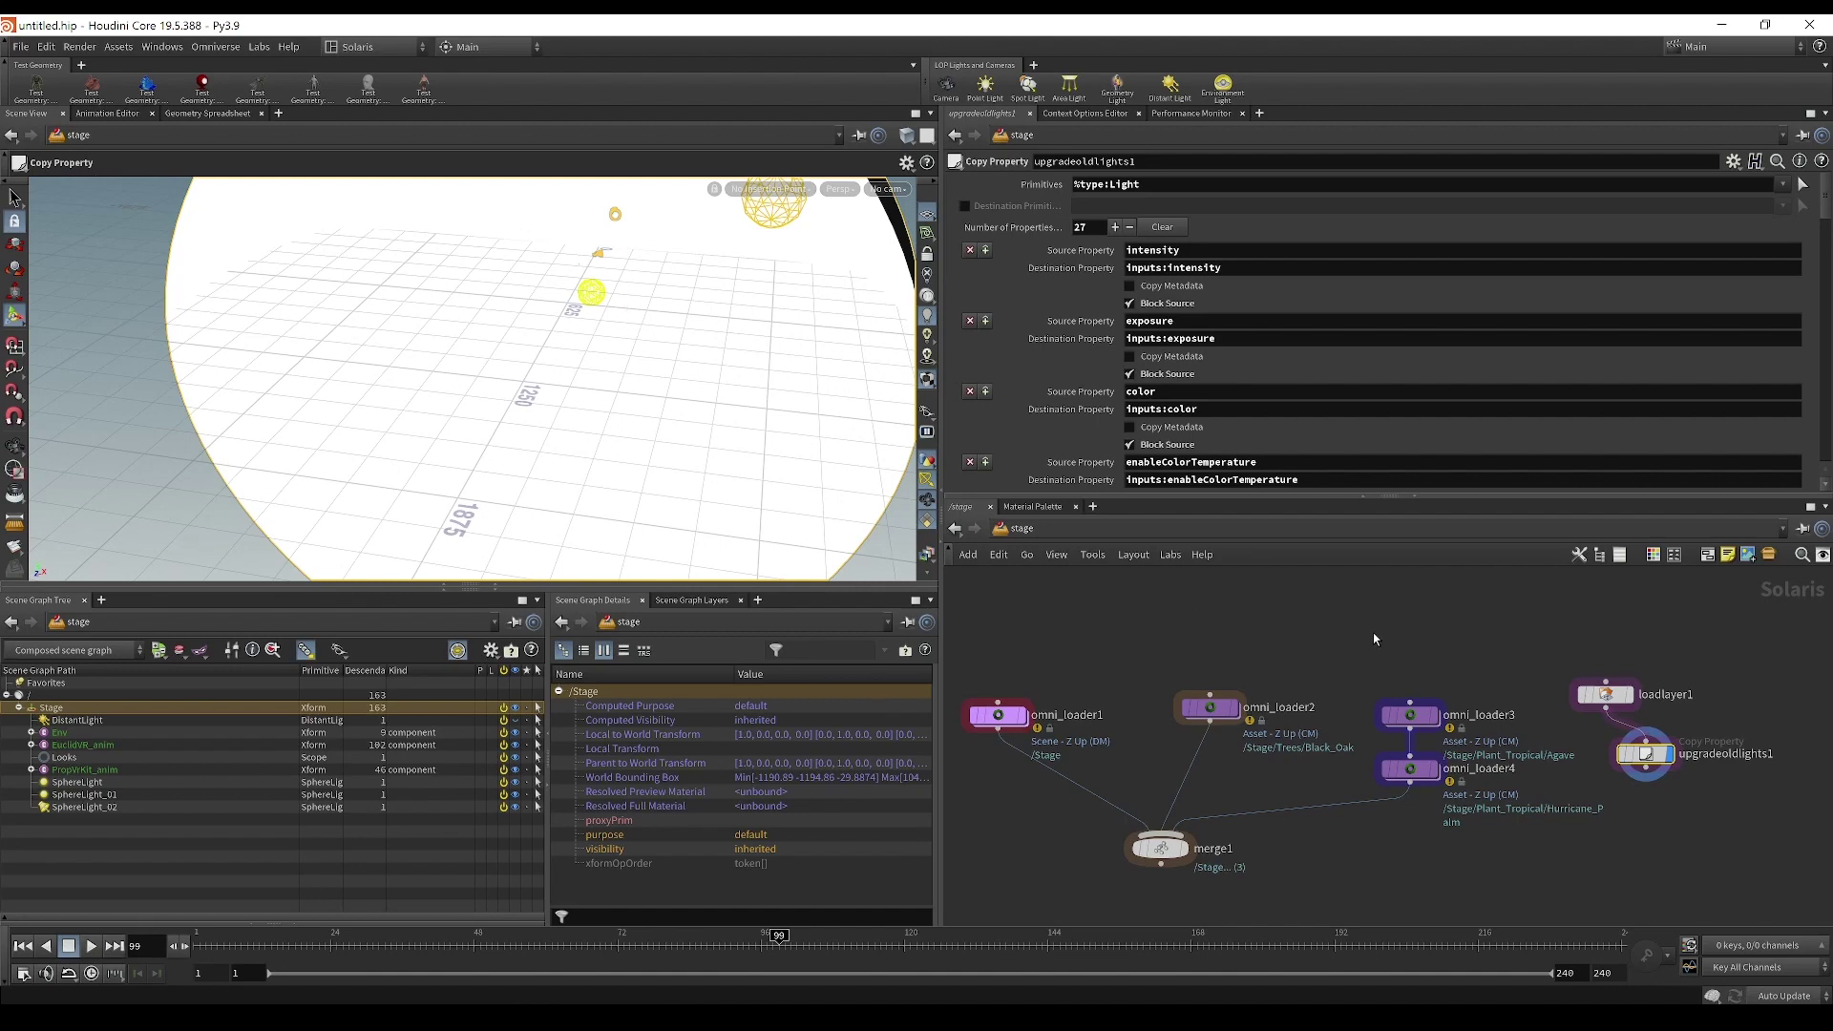
{"action": "mouse_move", "coordinate": [1659, 720]}
Step: Set omni_loader1 to M units and Z Up, then display upgradeoldlights1's output again
{"action": "left_click", "coordinate": [1026, 723]}
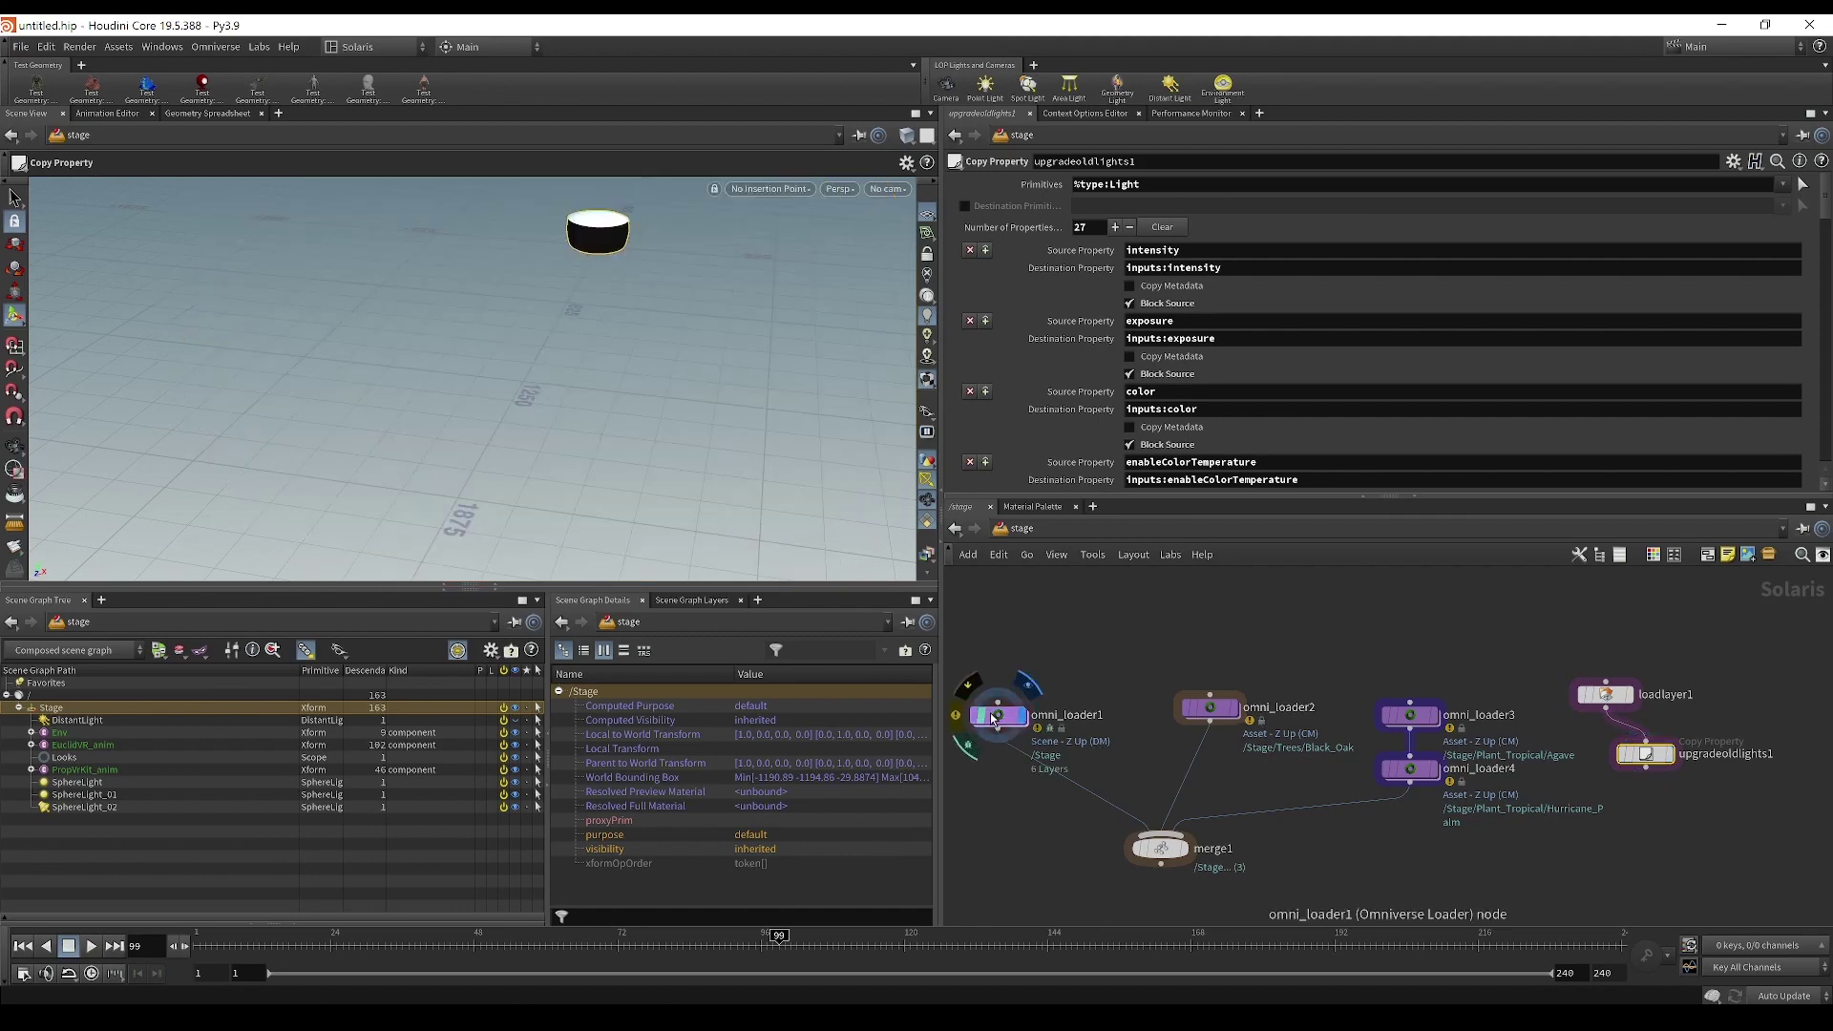
{"action": "left_click", "coordinate": [999, 717]}
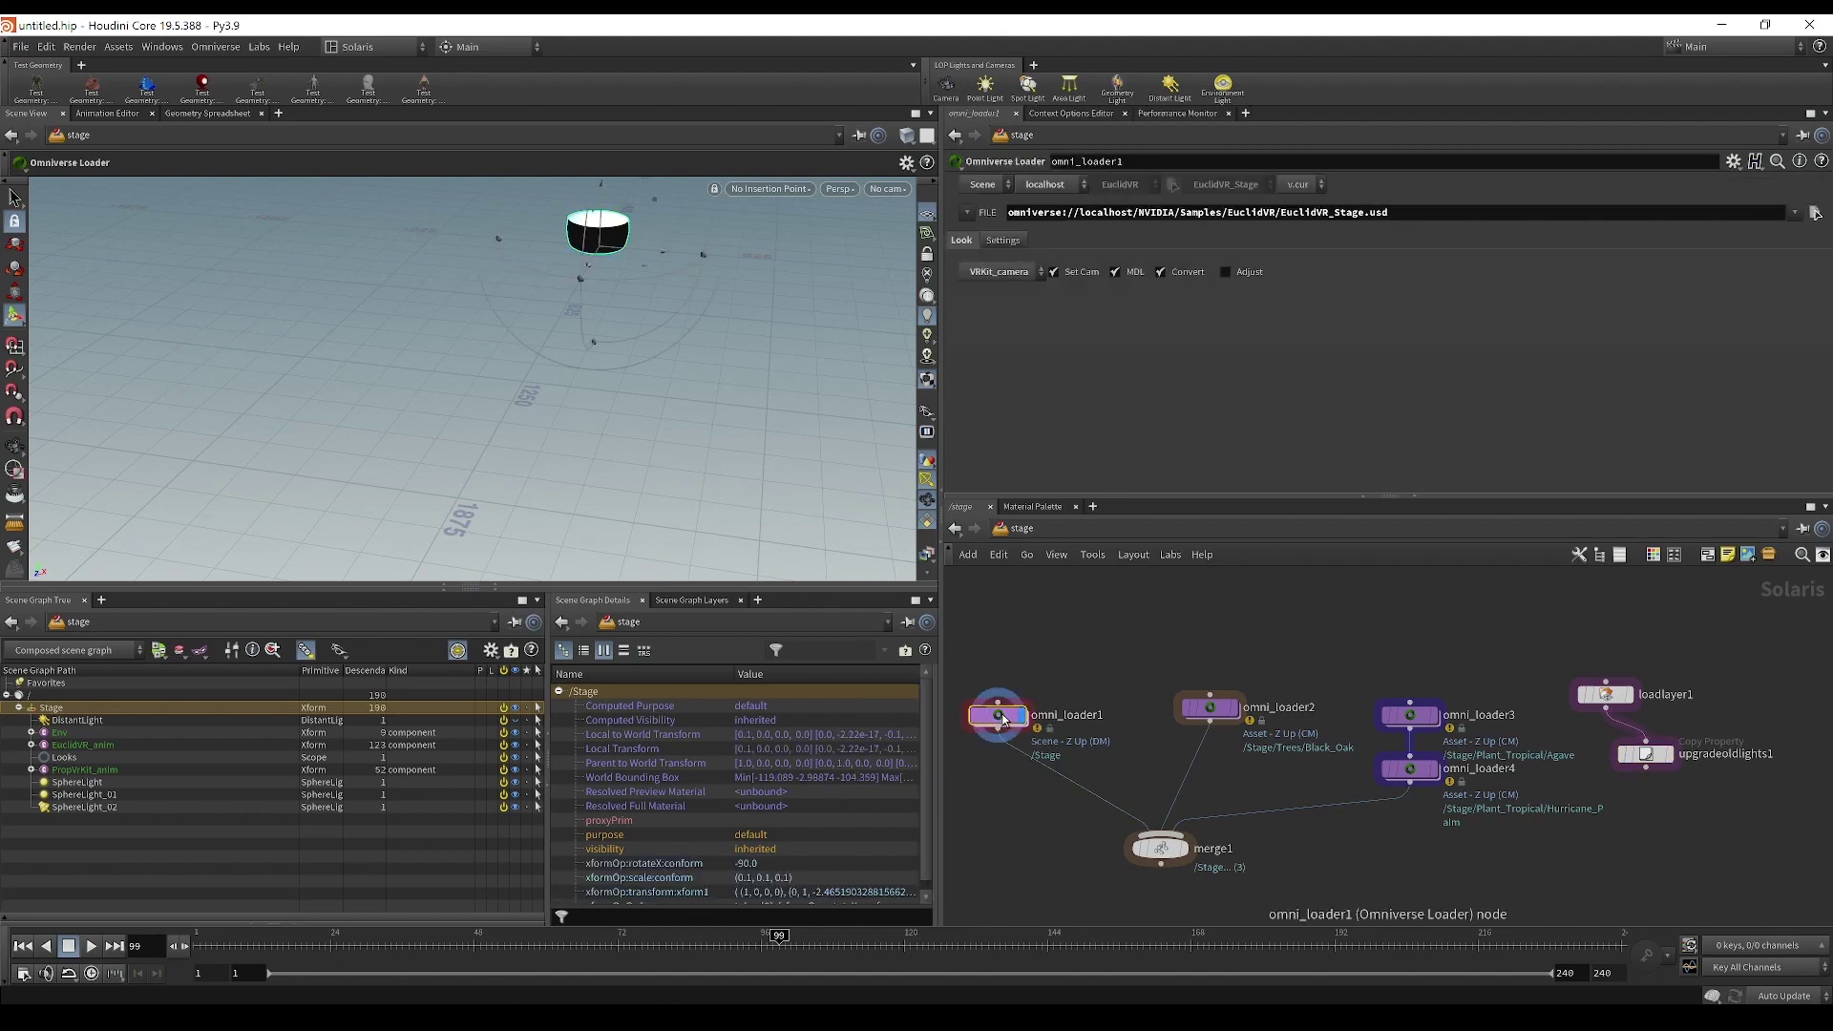
{"action": "left_click", "coordinate": [1003, 241]}
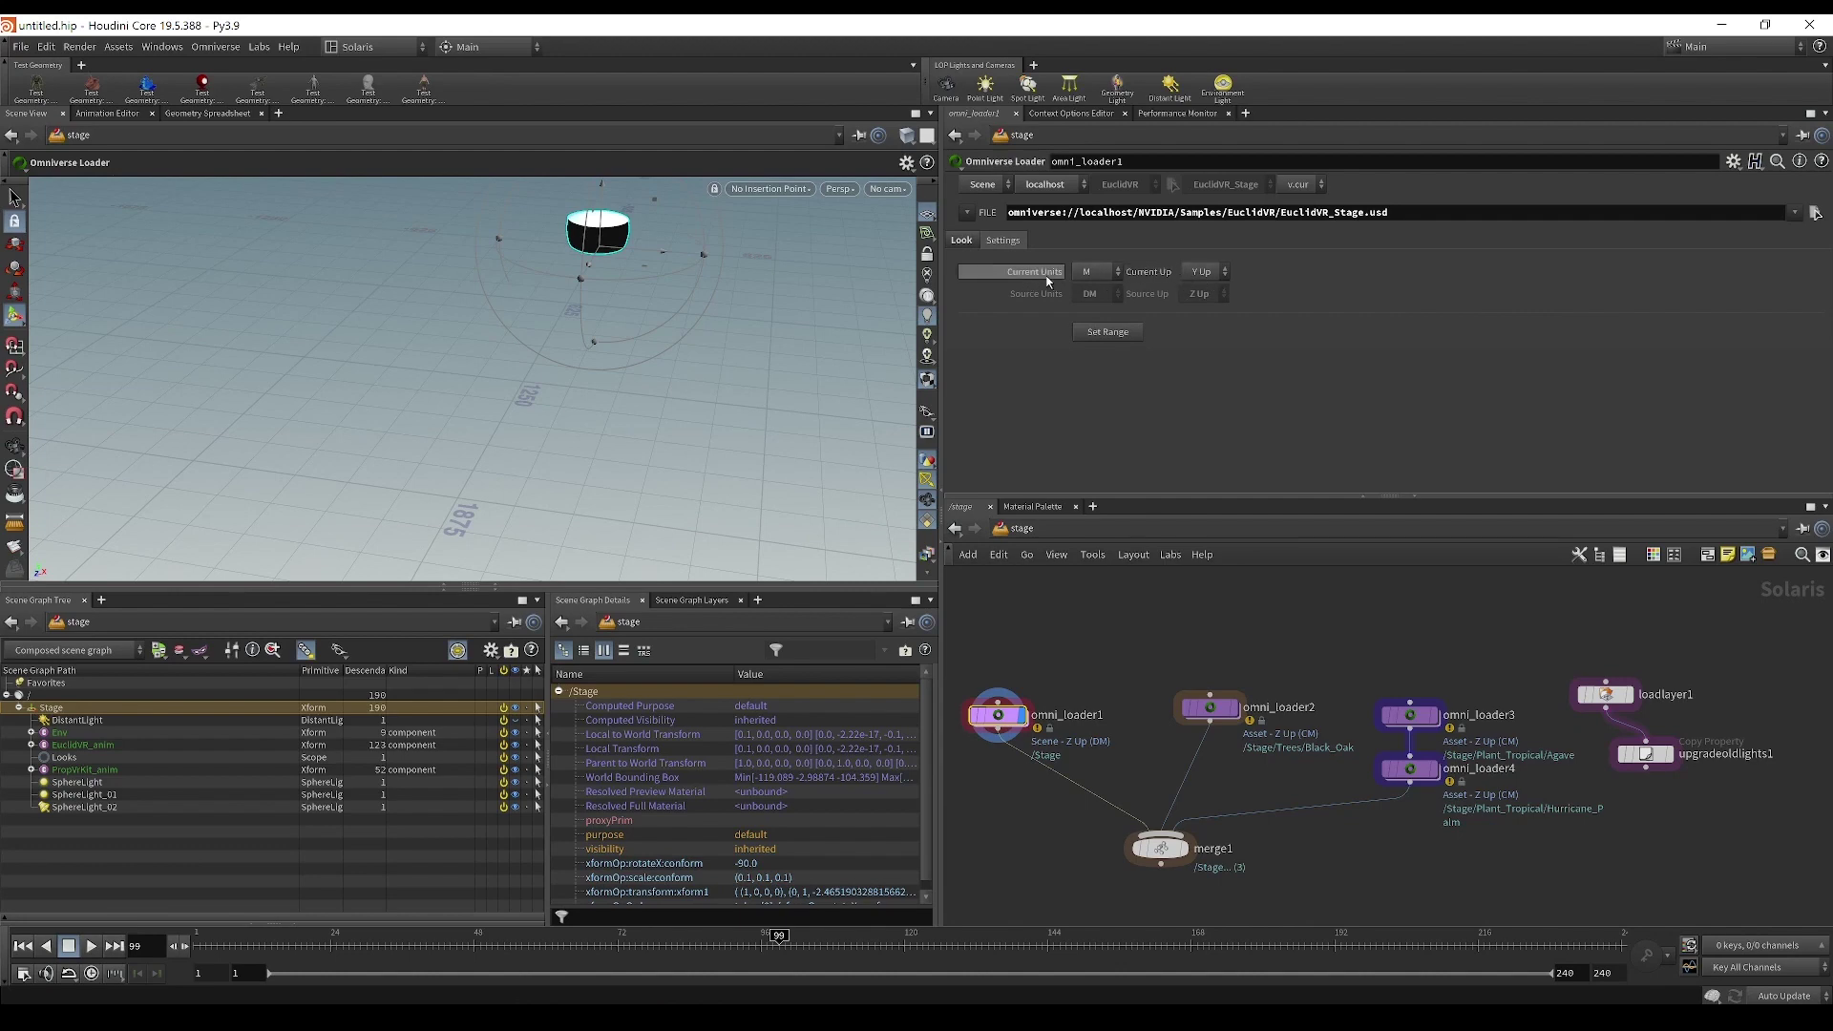
{"action": "left_click", "coordinate": [1090, 275]}
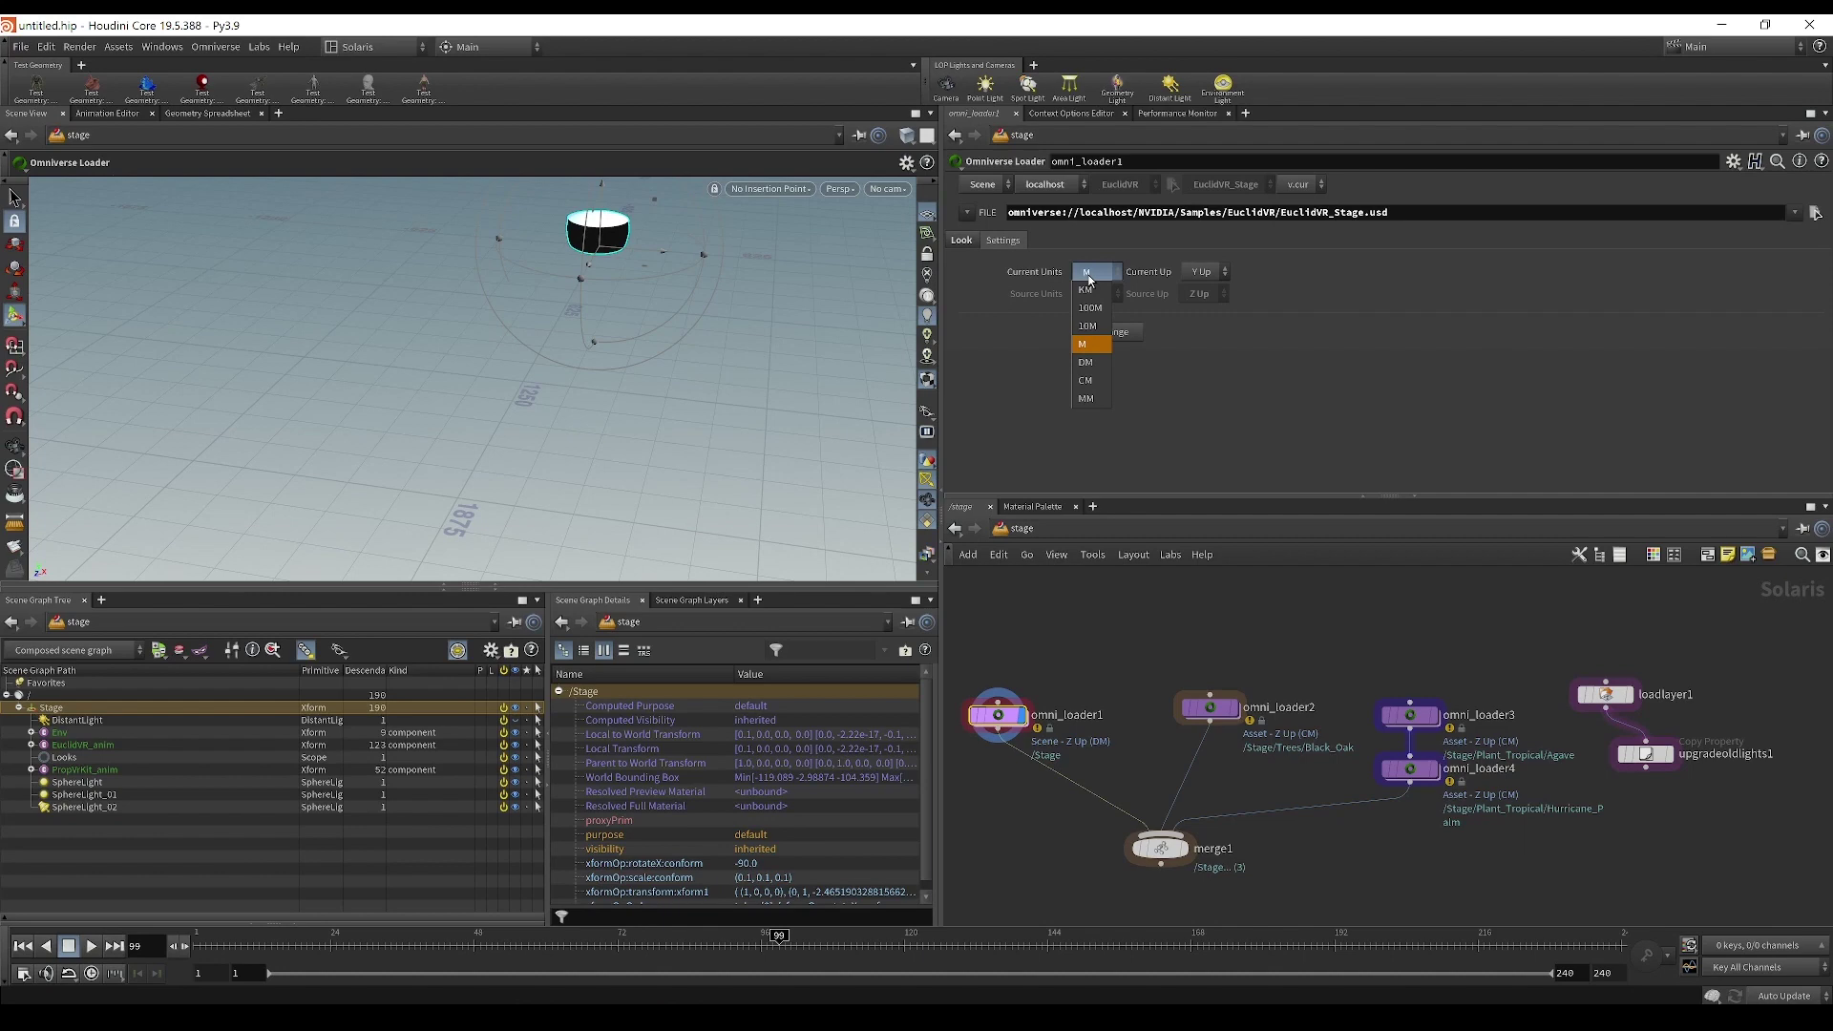
{"action": "left_click", "coordinate": [1089, 276]}
{"action": "left_click", "coordinate": [1199, 273]}
{"action": "left_click", "coordinate": [1192, 308]}
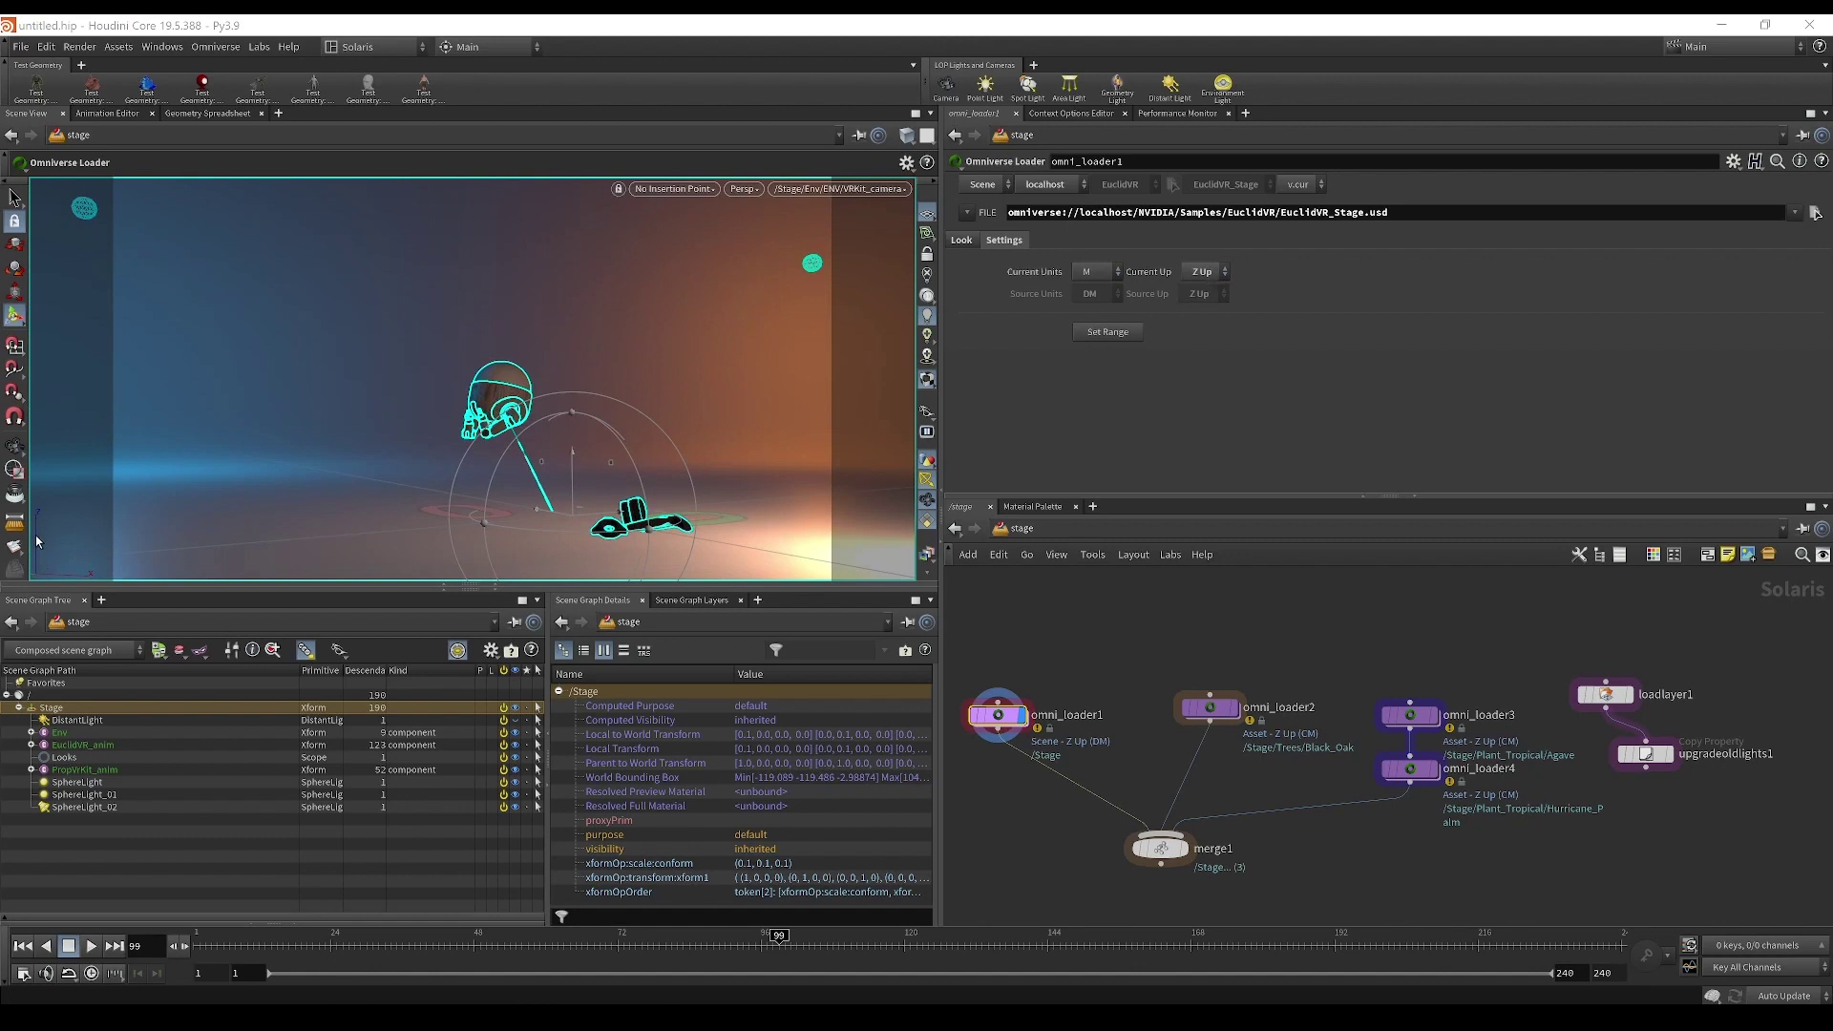
{"action": "left_click", "coordinate": [1644, 754]}
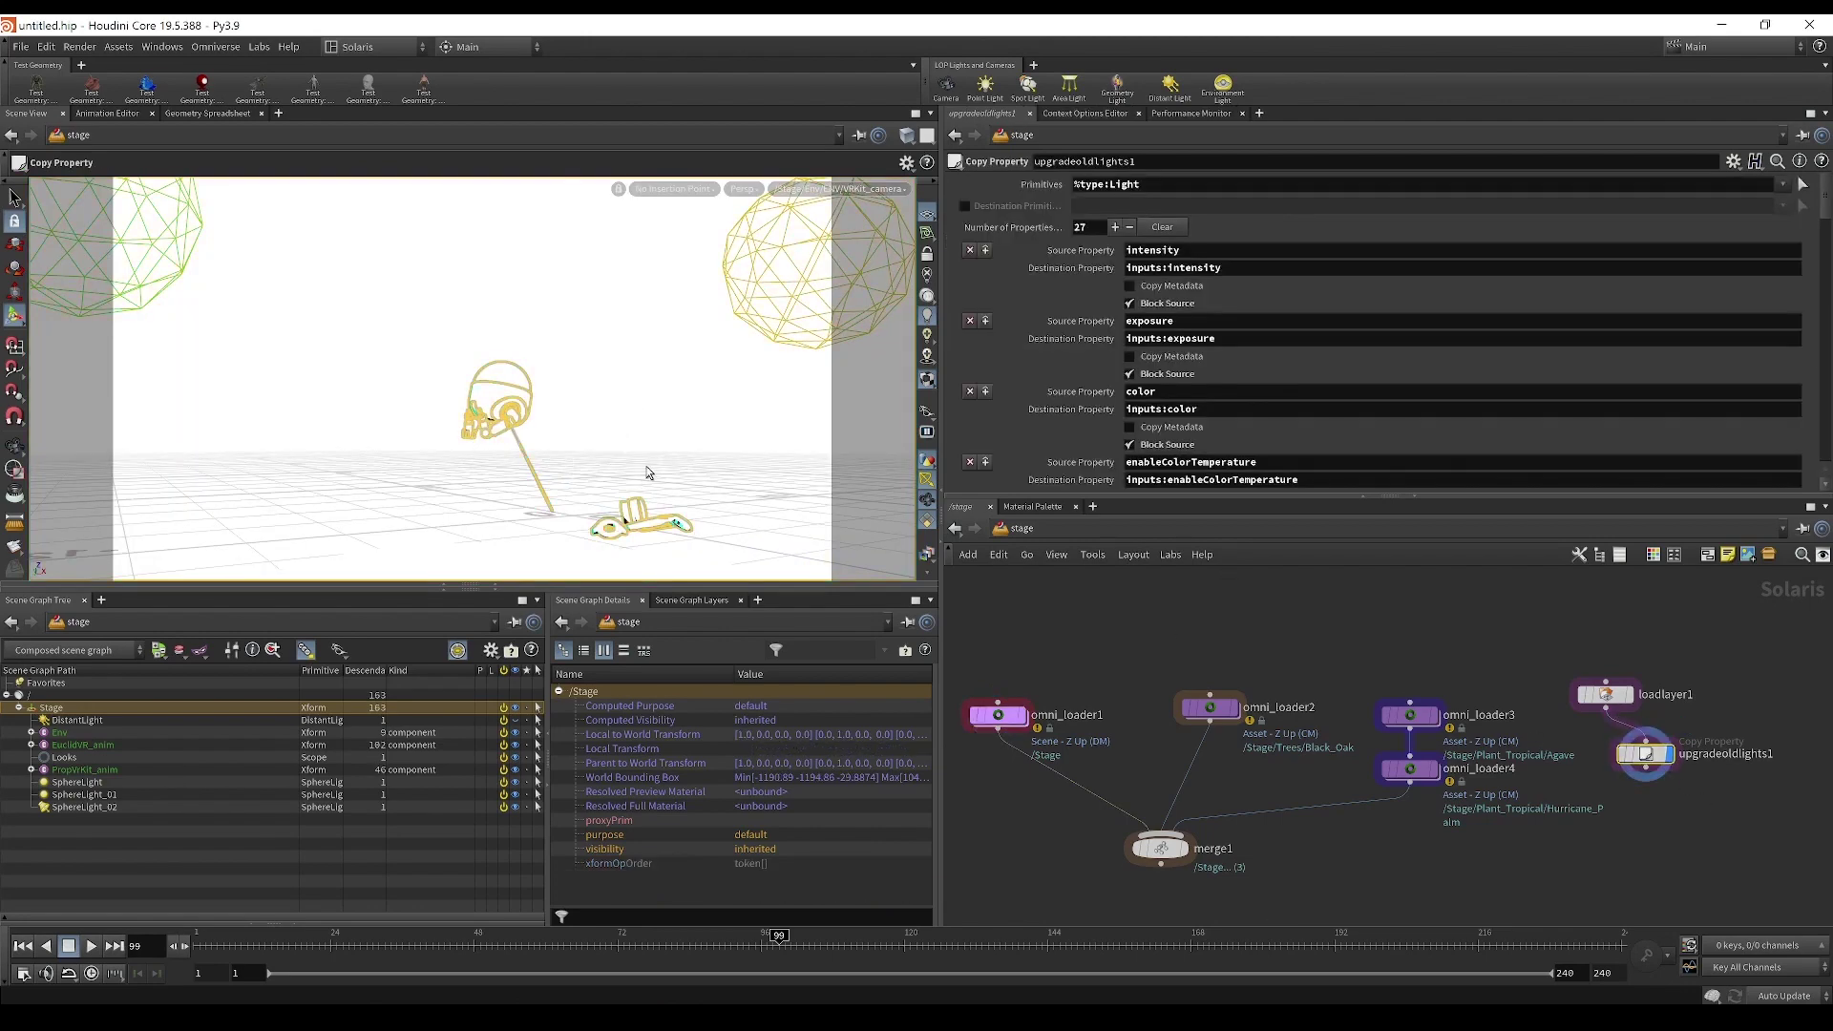
Step: Orbit down onto the dome, then display and select omni_loader1 to show its EuclidVR settings
{"action": "left_click_drag", "start_coordinate": [649, 455], "coordinate": [645, 572], "text": "alt"}
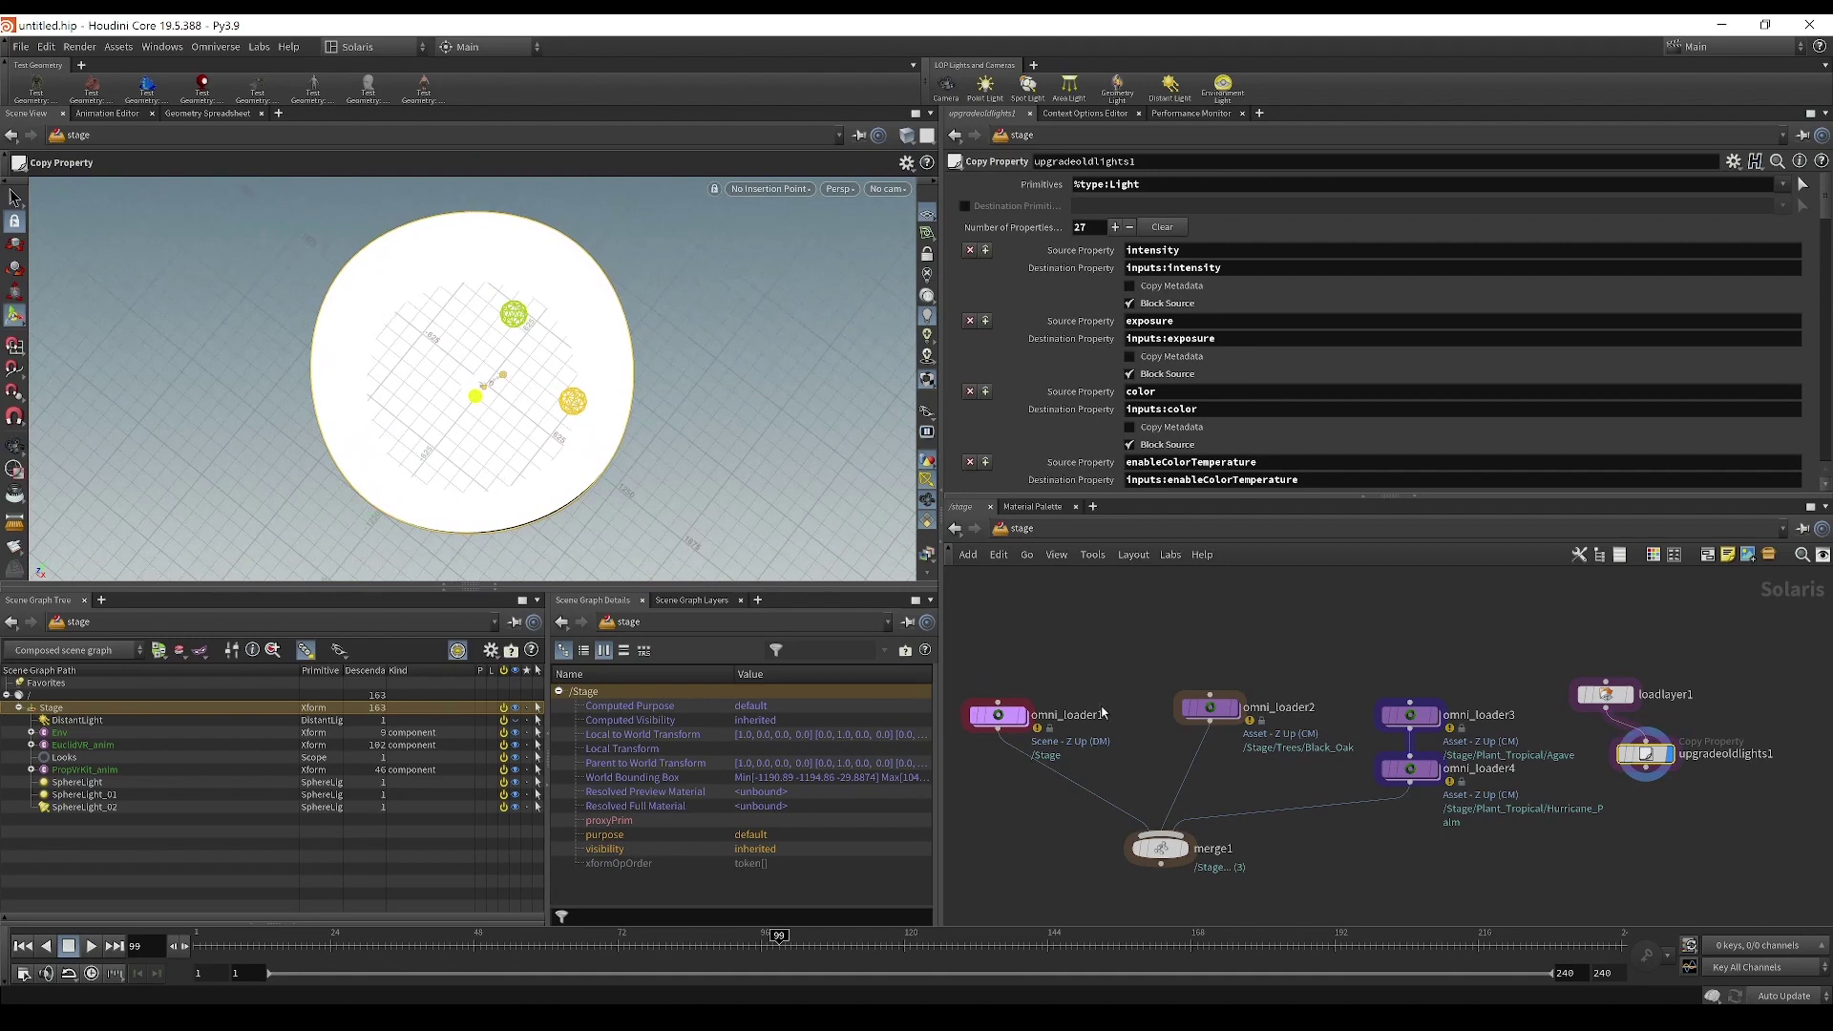
{"action": "left_click", "coordinate": [1020, 715]}
{"action": "left_click", "coordinate": [1000, 725]}
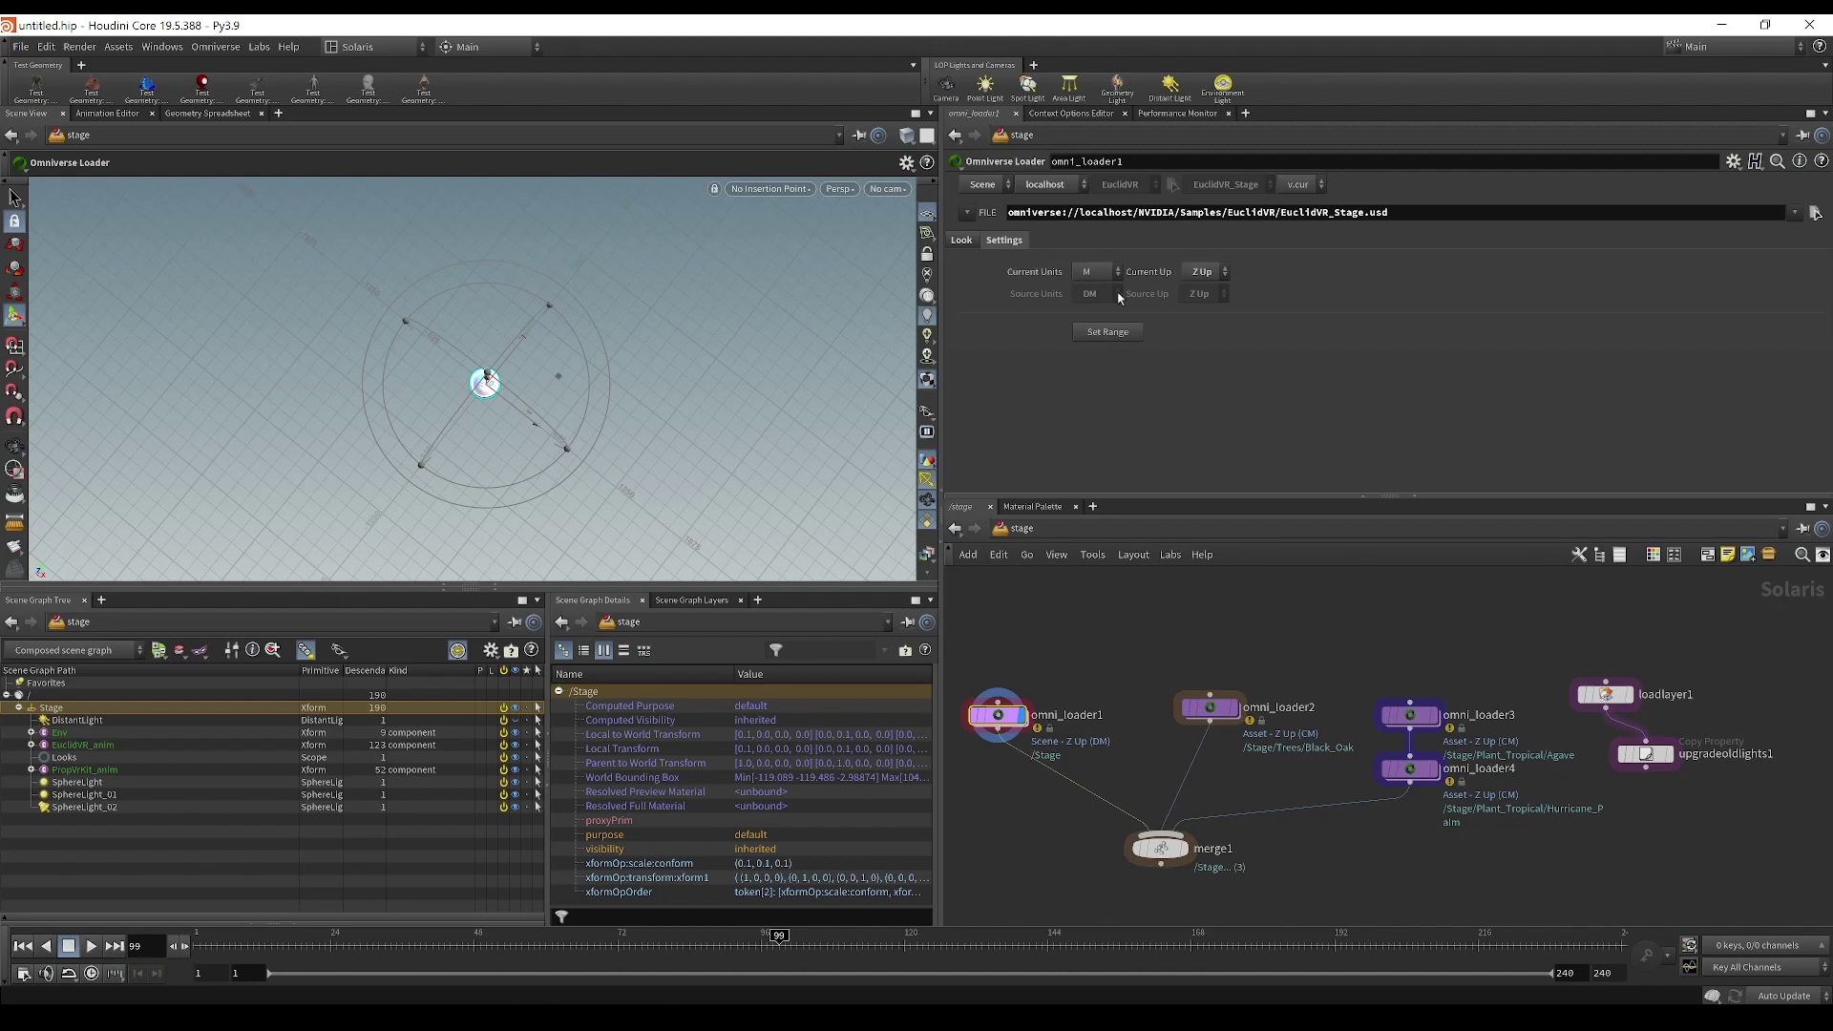
Step: Set omni_loader1's Current Up back to Y Up and toggle Set Cam on the Look tab
{"action": "left_click", "coordinate": [1204, 275]}
{"action": "left_click", "coordinate": [1203, 290]}
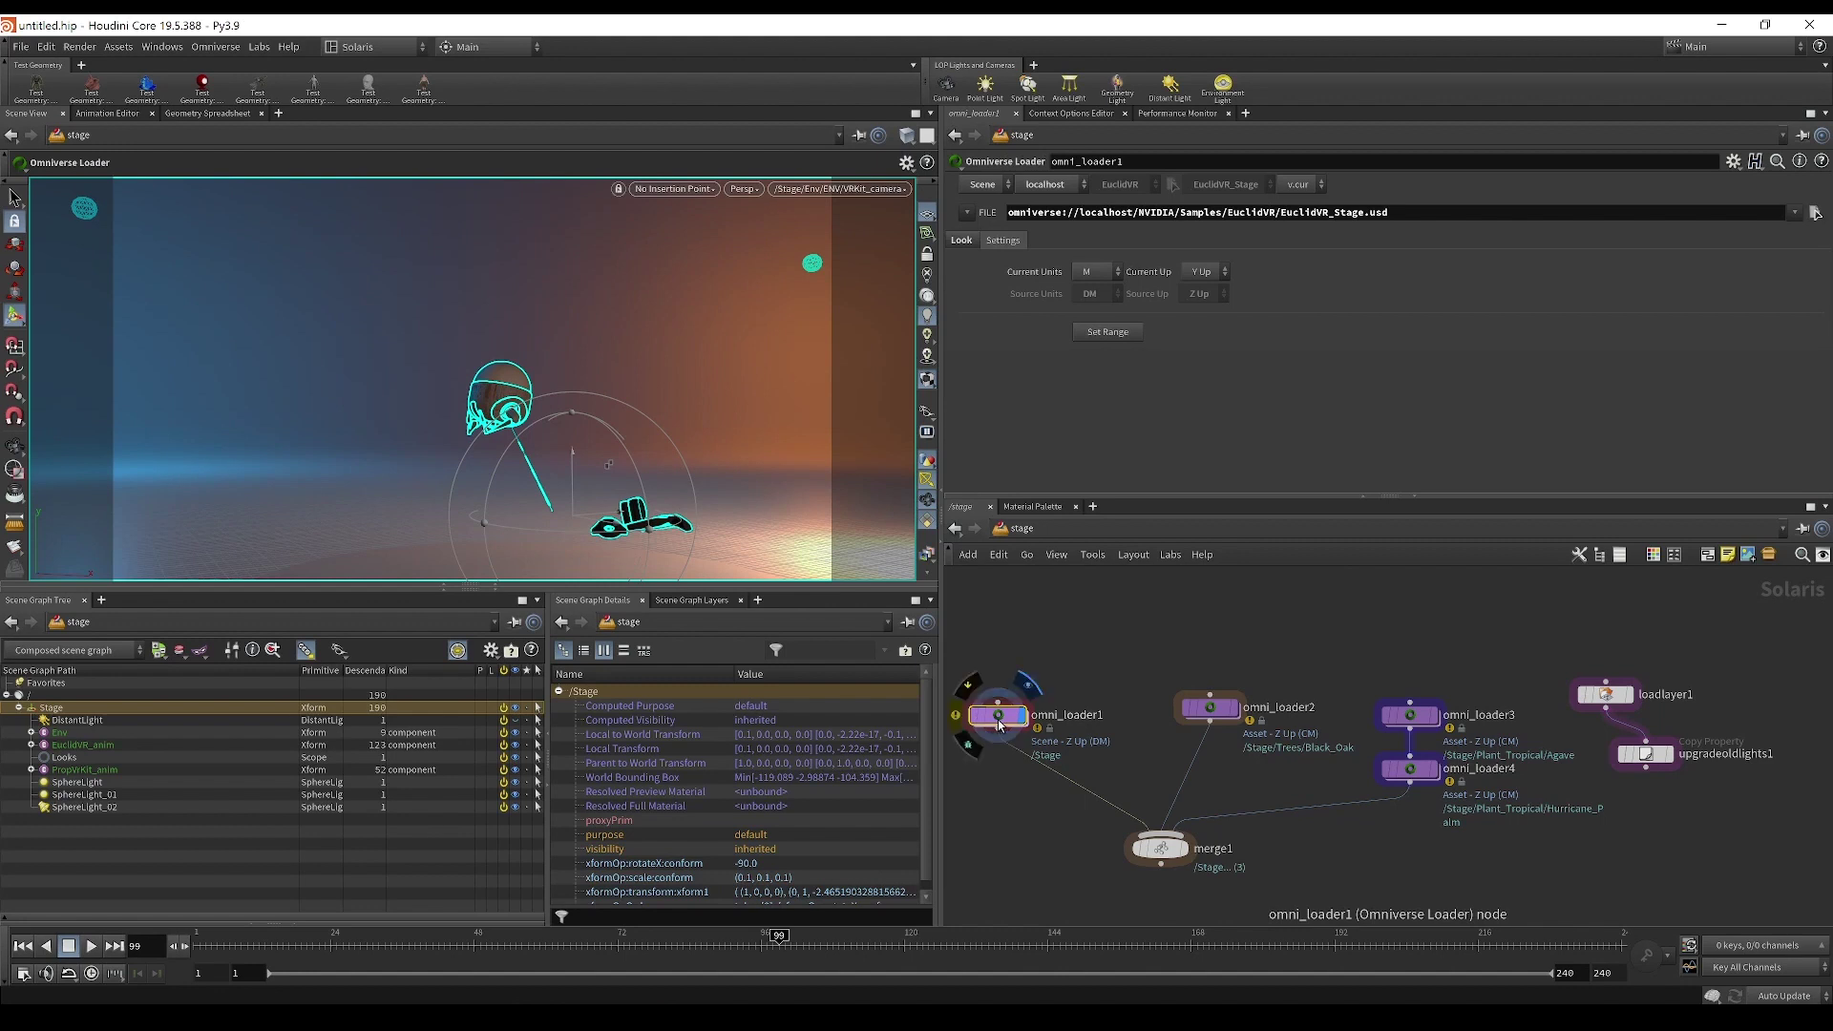
{"action": "left_click", "coordinate": [1000, 725]}
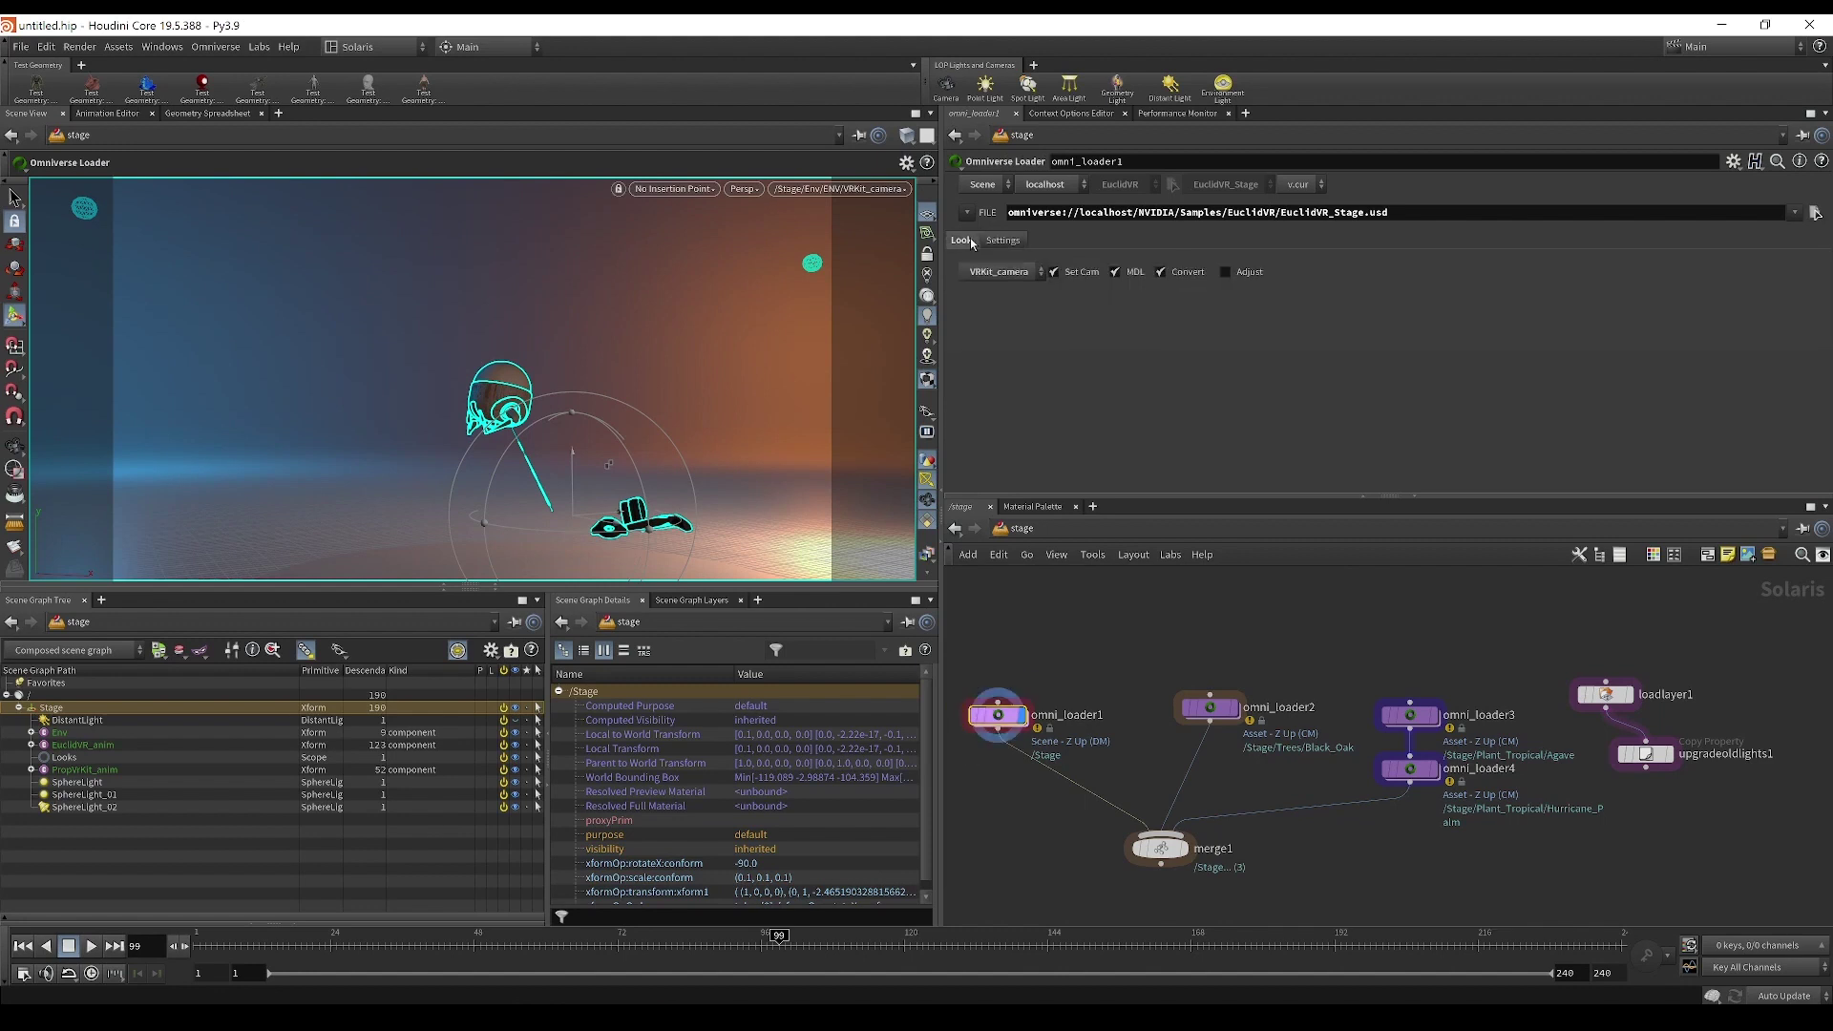
{"action": "left_click", "coordinate": [1053, 272]}
Step: Switch the loader's file source to Root Selector and open the sample scene list
{"action": "mouse_move", "coordinate": [998, 721]}
{"action": "left_click", "coordinate": [967, 212]}
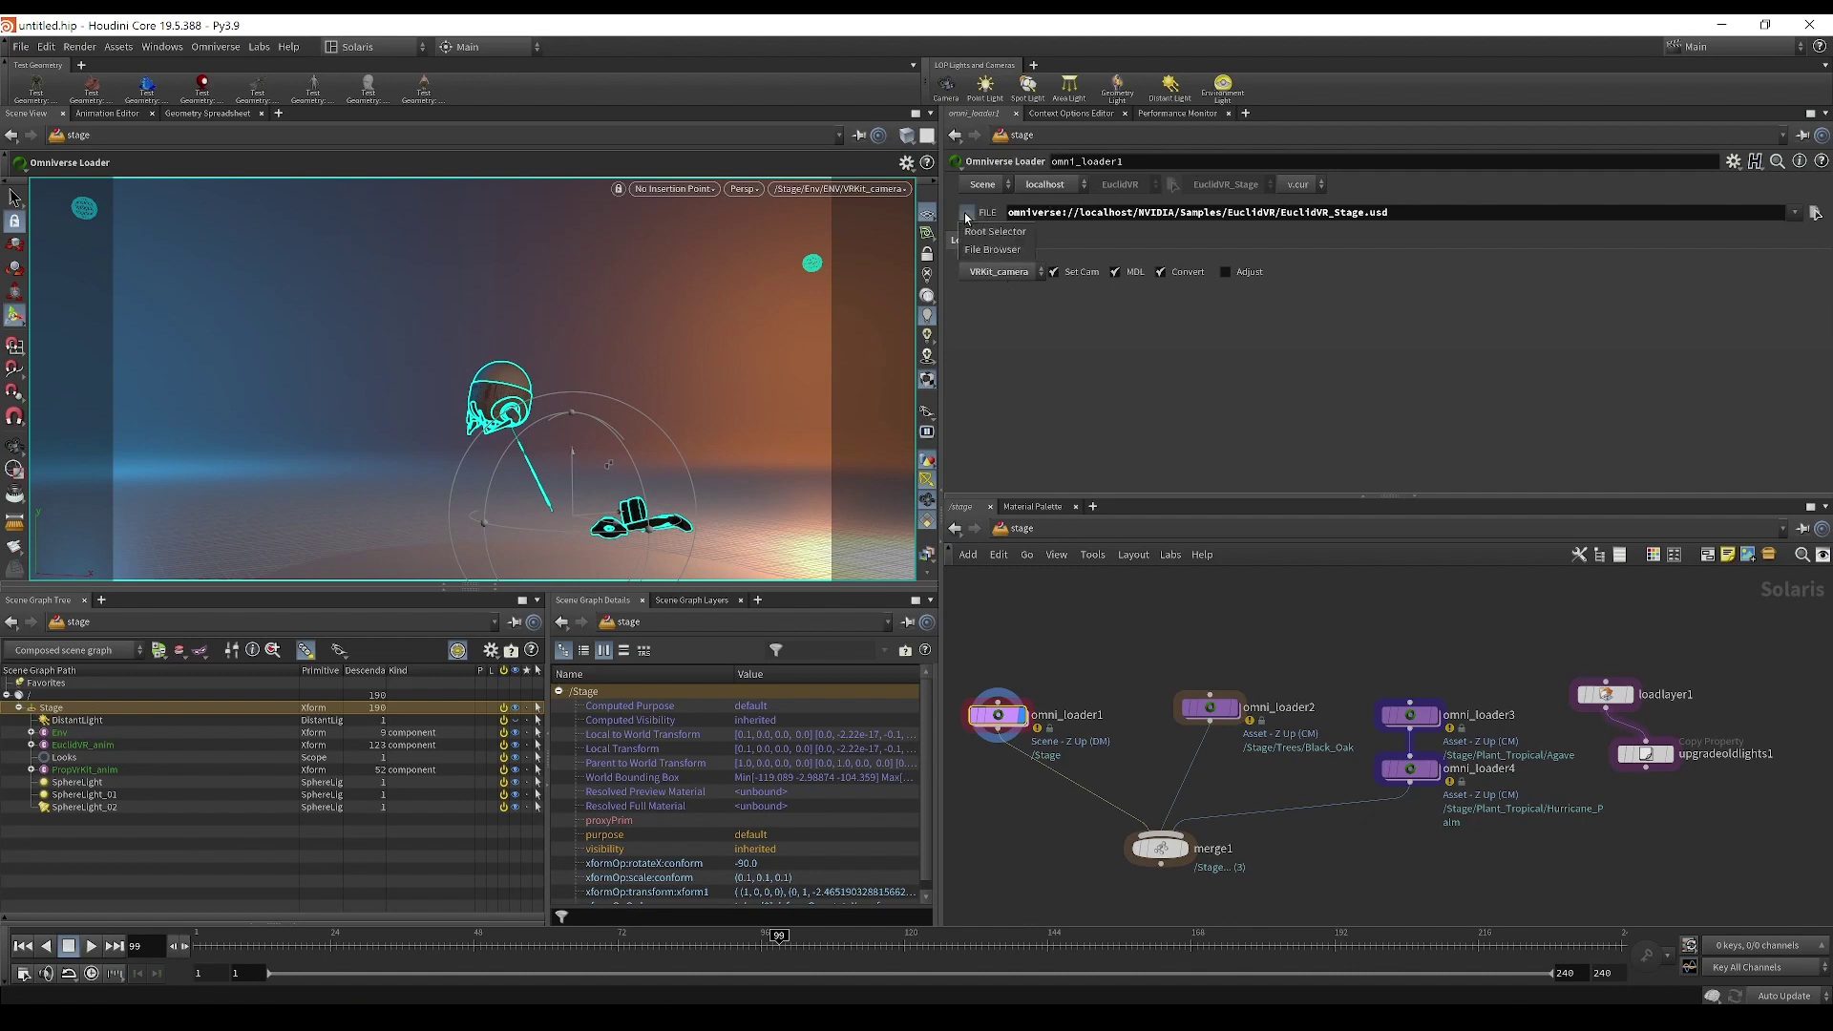
{"action": "left_click", "coordinate": [983, 231]}
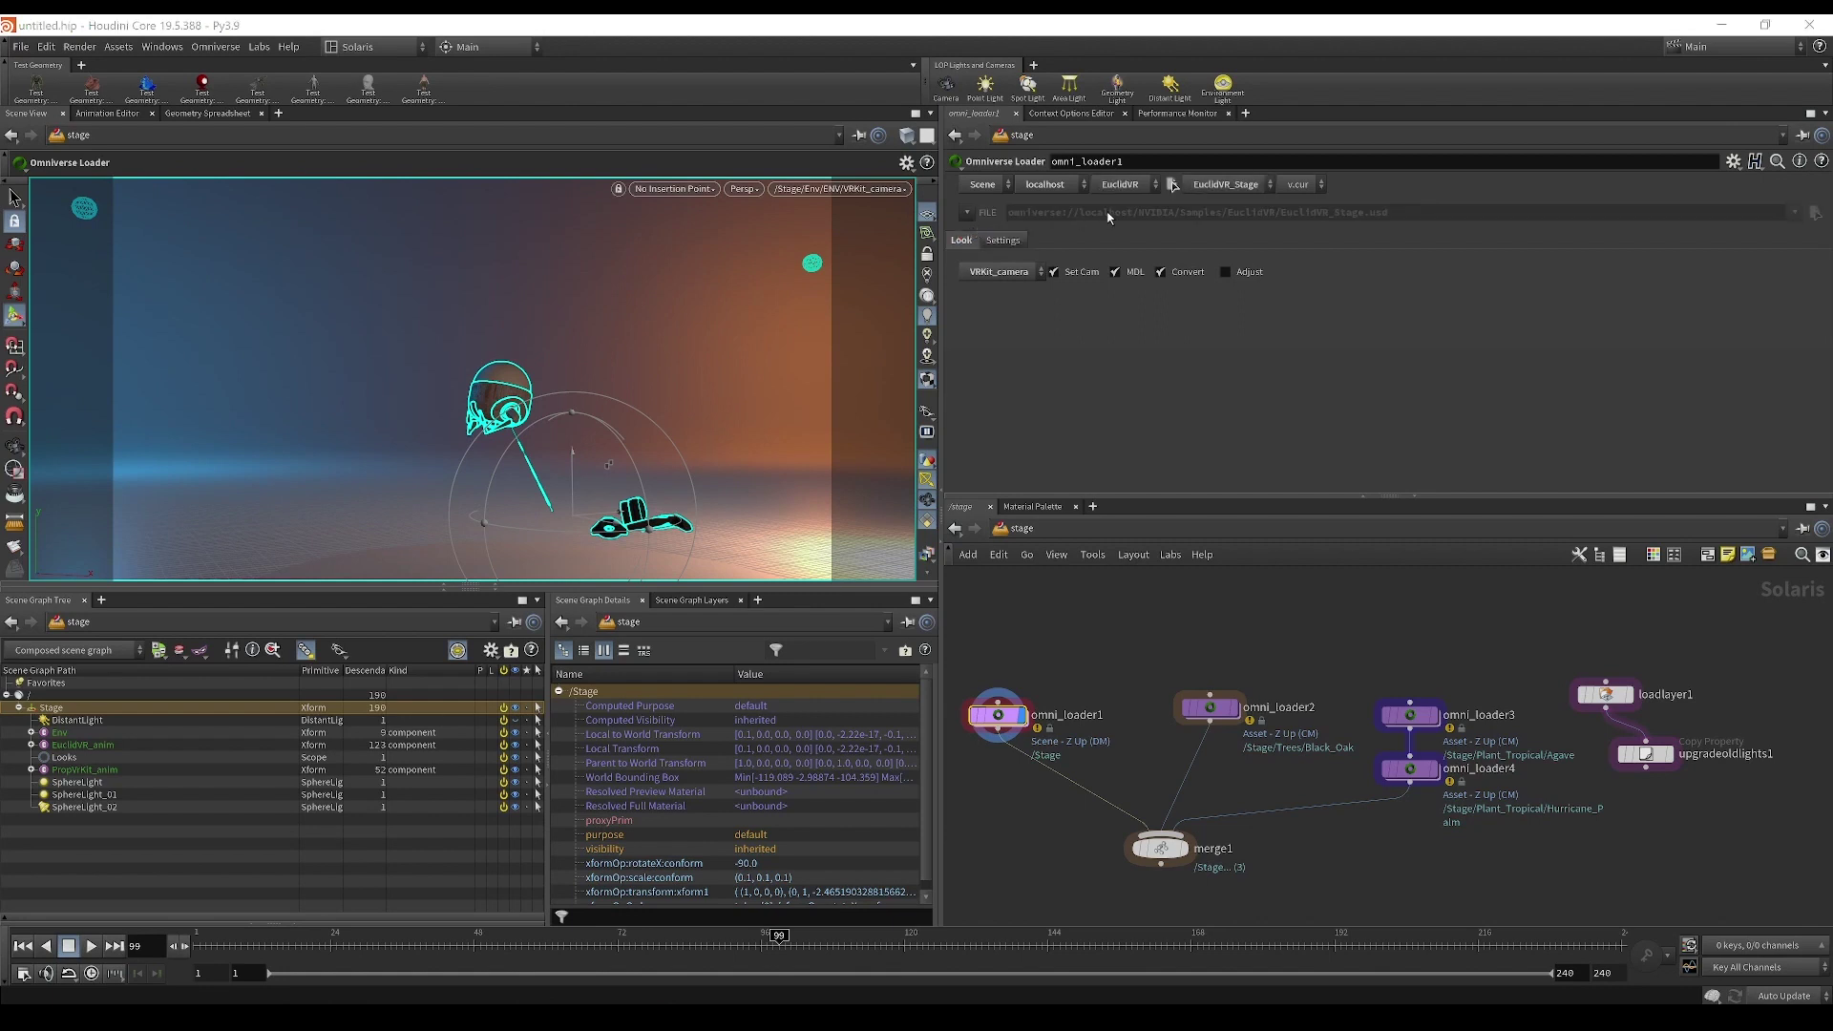
{"action": "left_click", "coordinate": [1143, 188]}
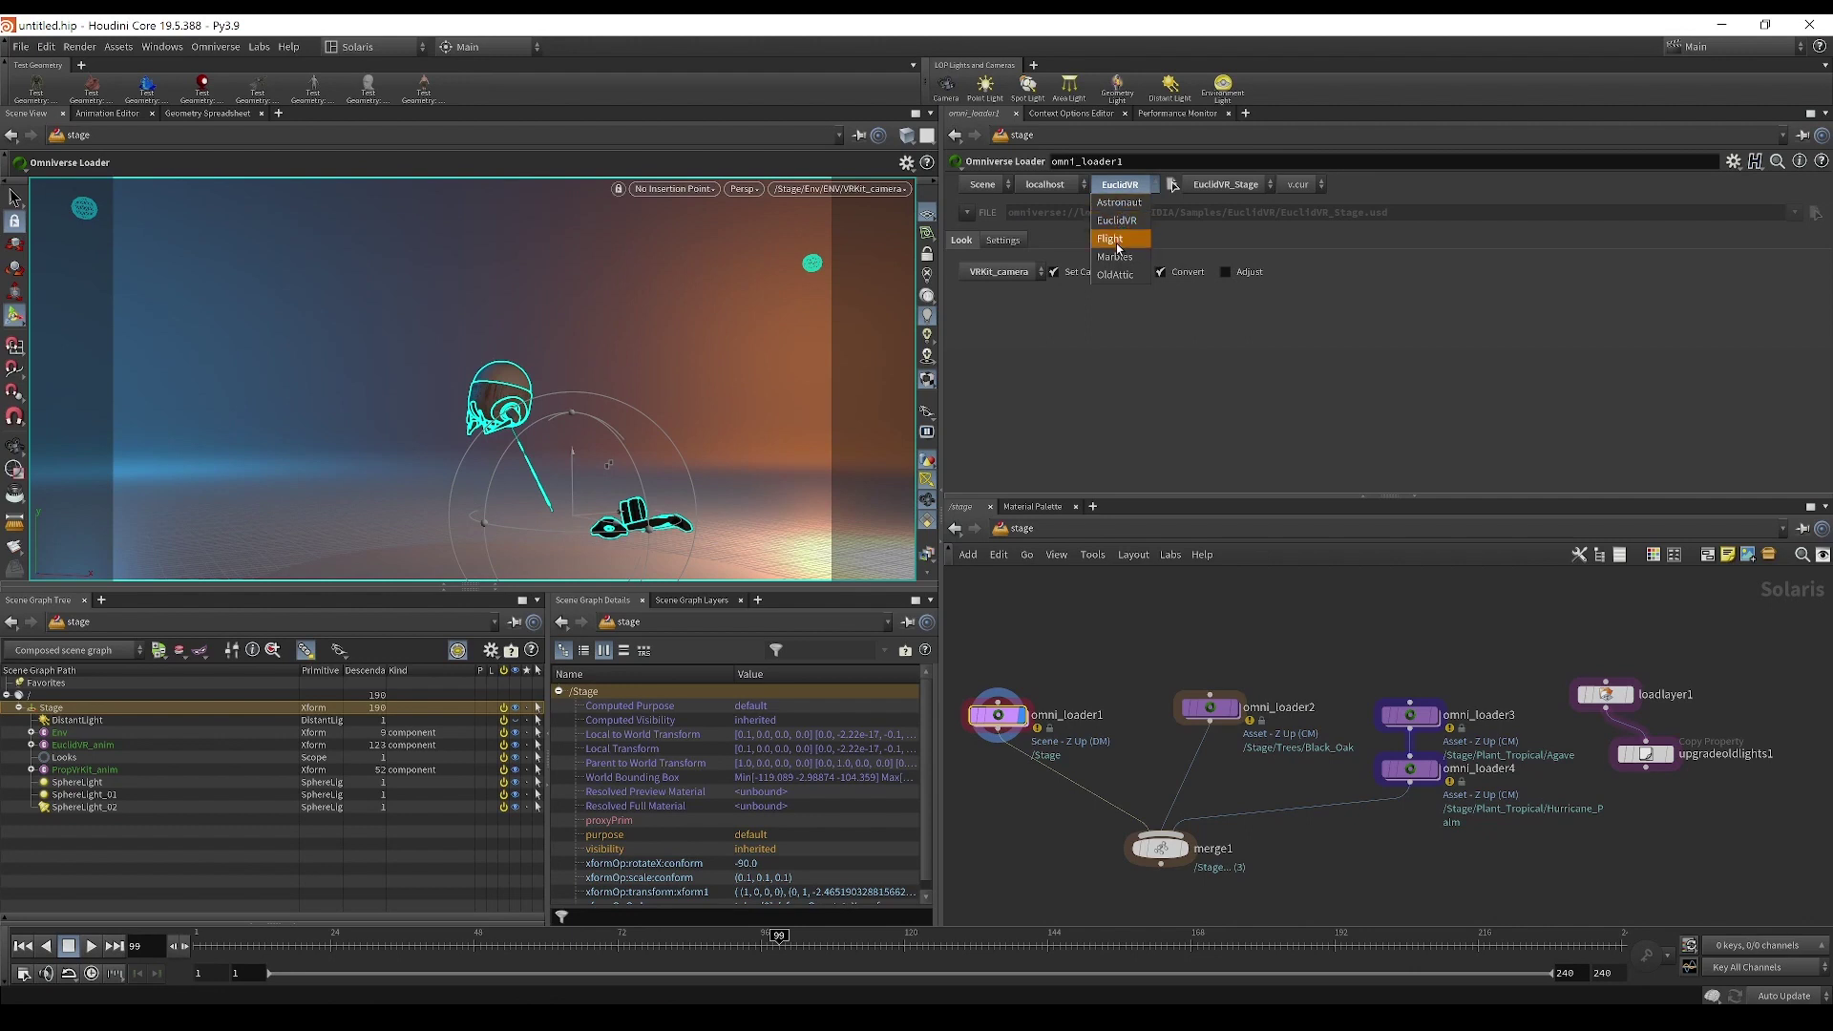
Step: Load the Astronaut sample scene with scene lighting, comparing it briefly in Omniverse Create
{"action": "left_click", "coordinate": [1119, 202]}
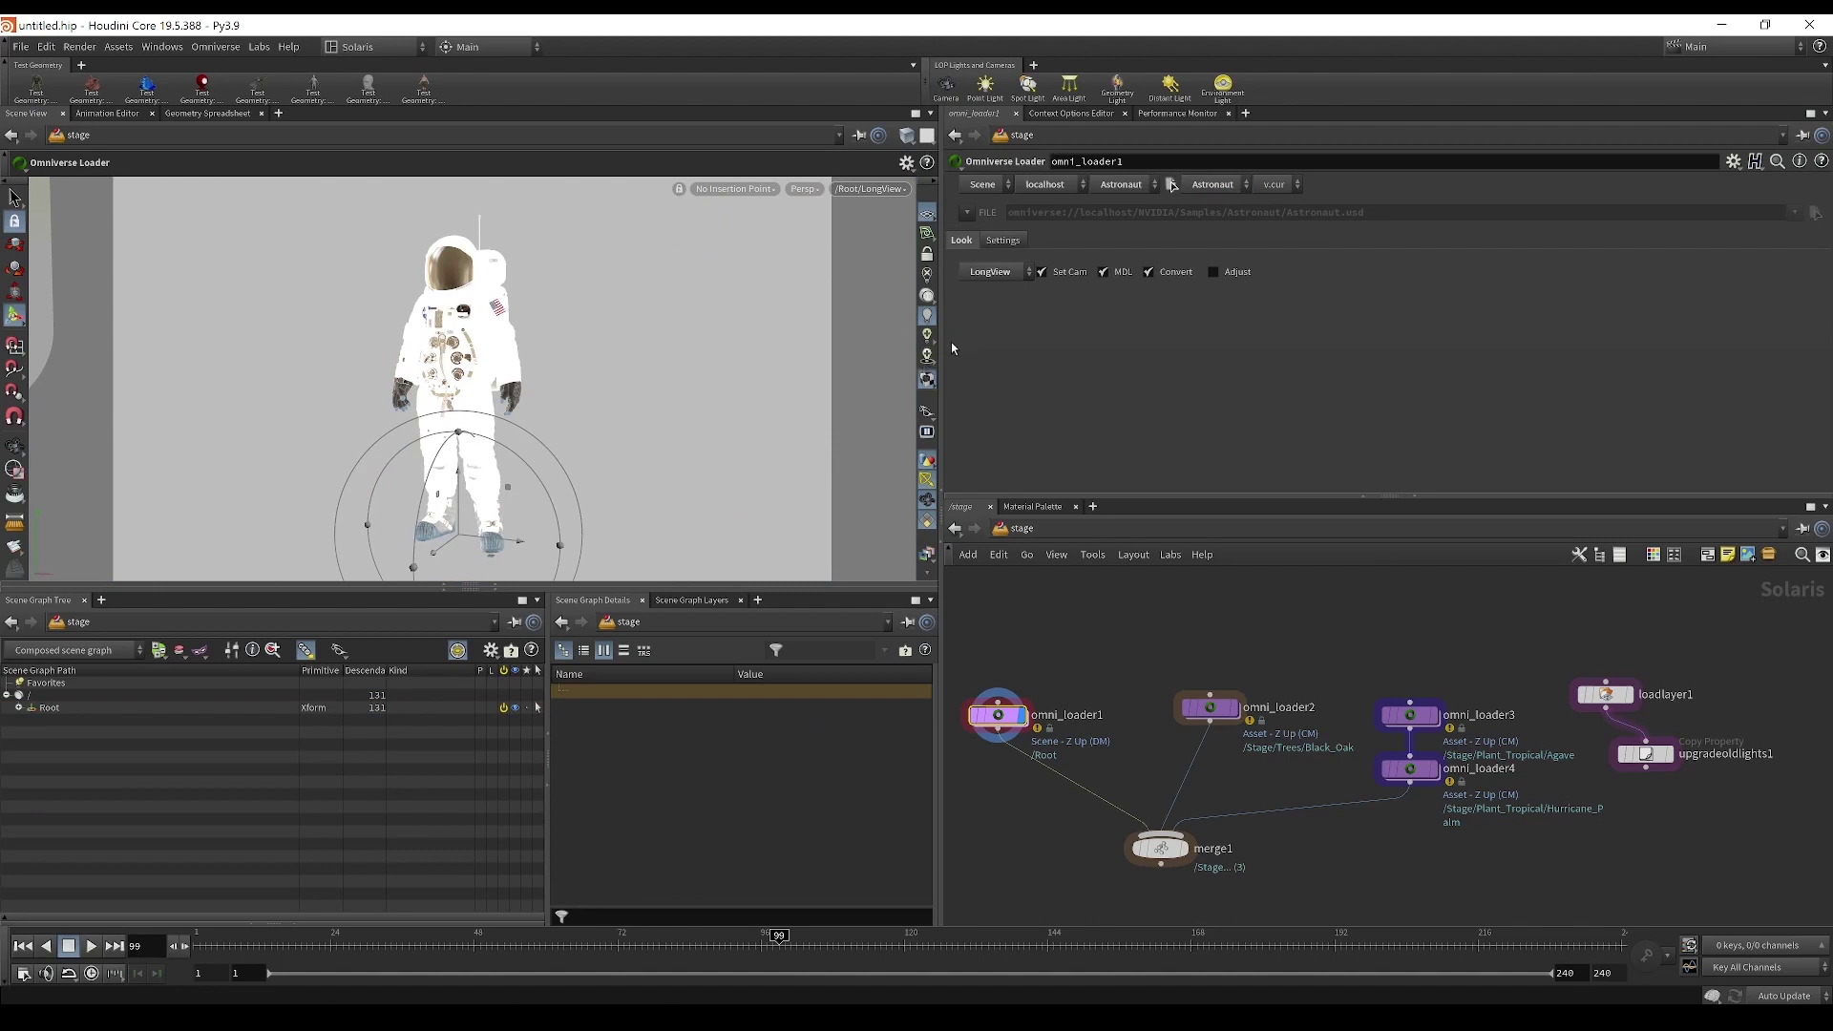
{"action": "left_click", "coordinate": [926, 356]}
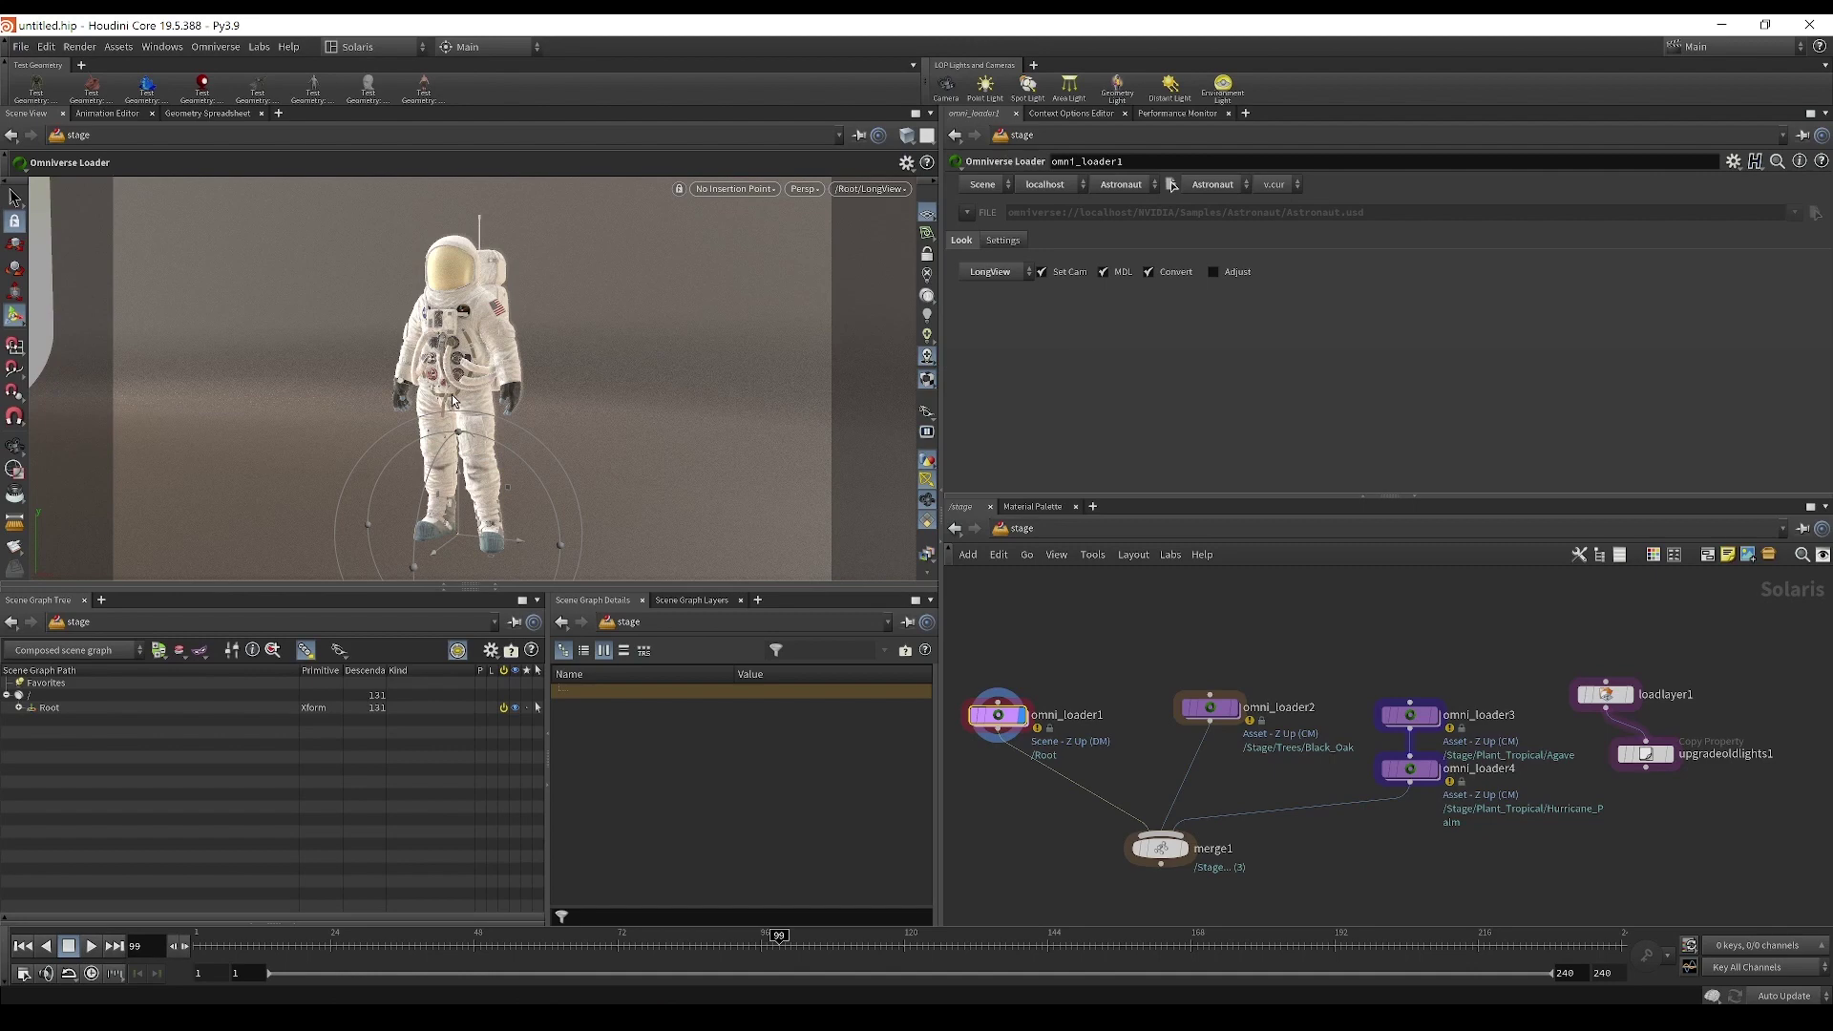
{"action": "key", "text": "alt+Tab"}
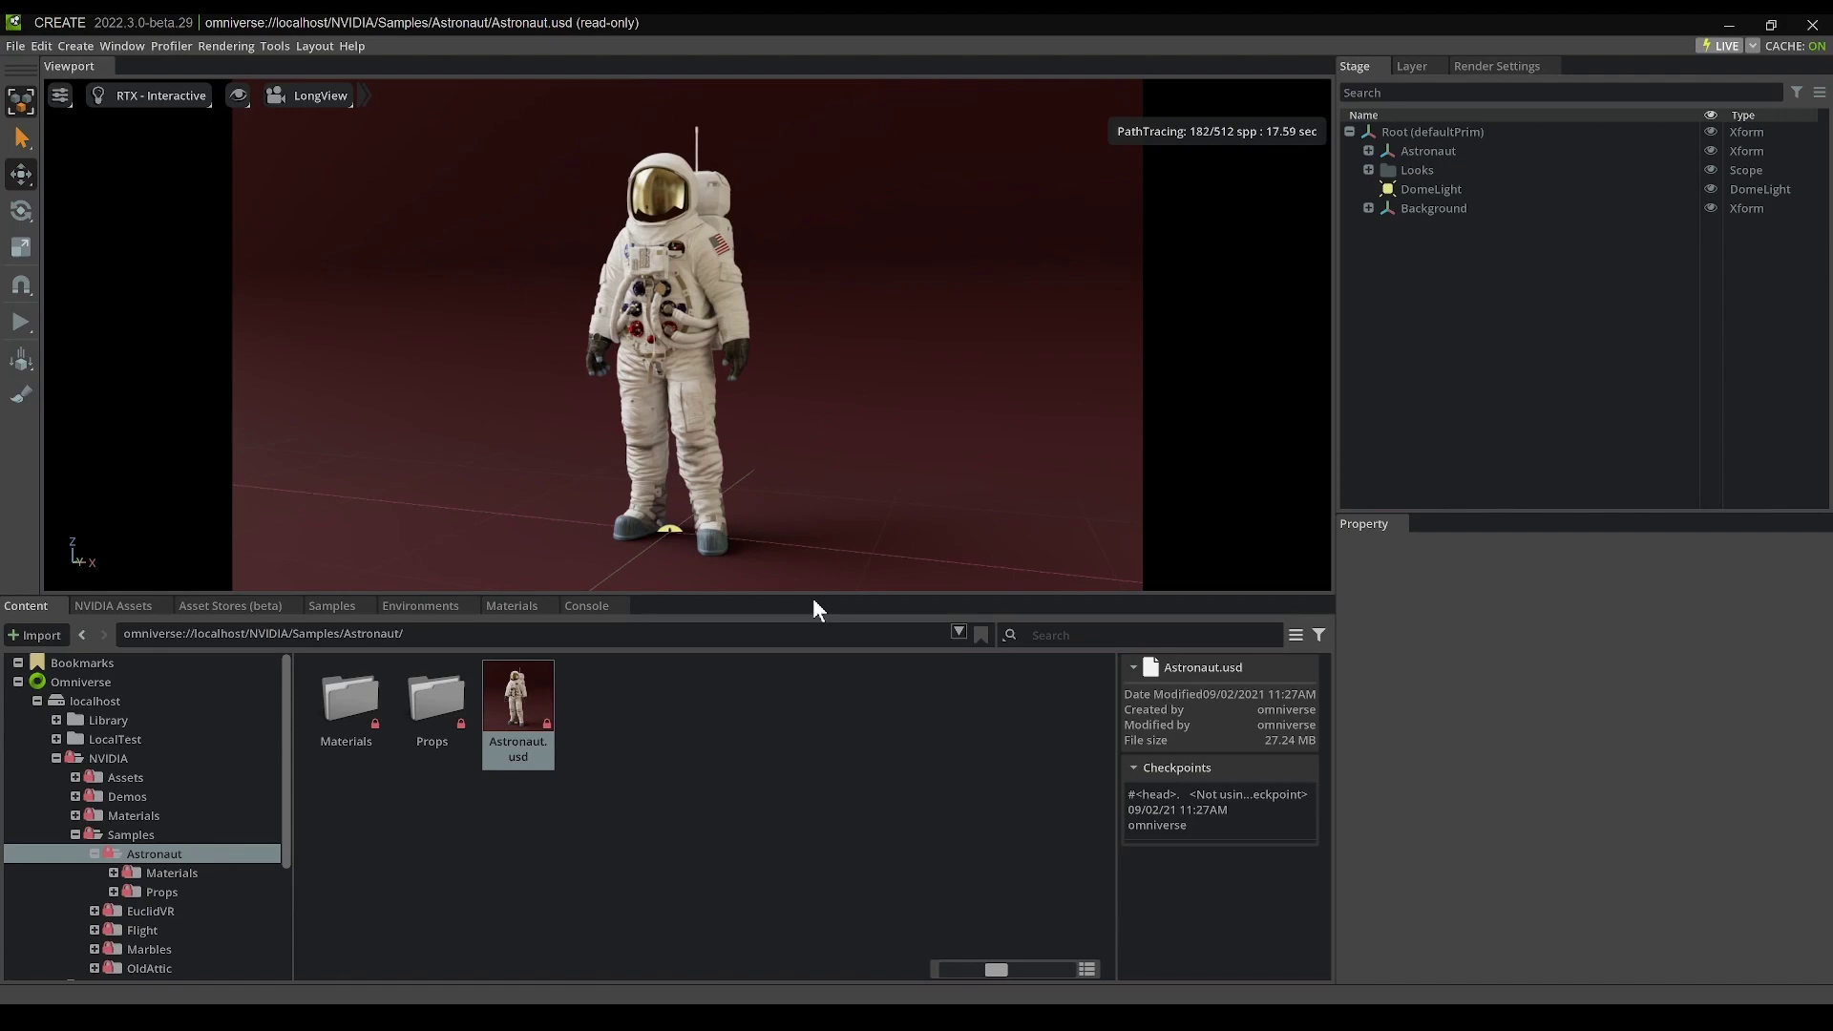
{"action": "left_click", "coordinate": [1729, 25]}
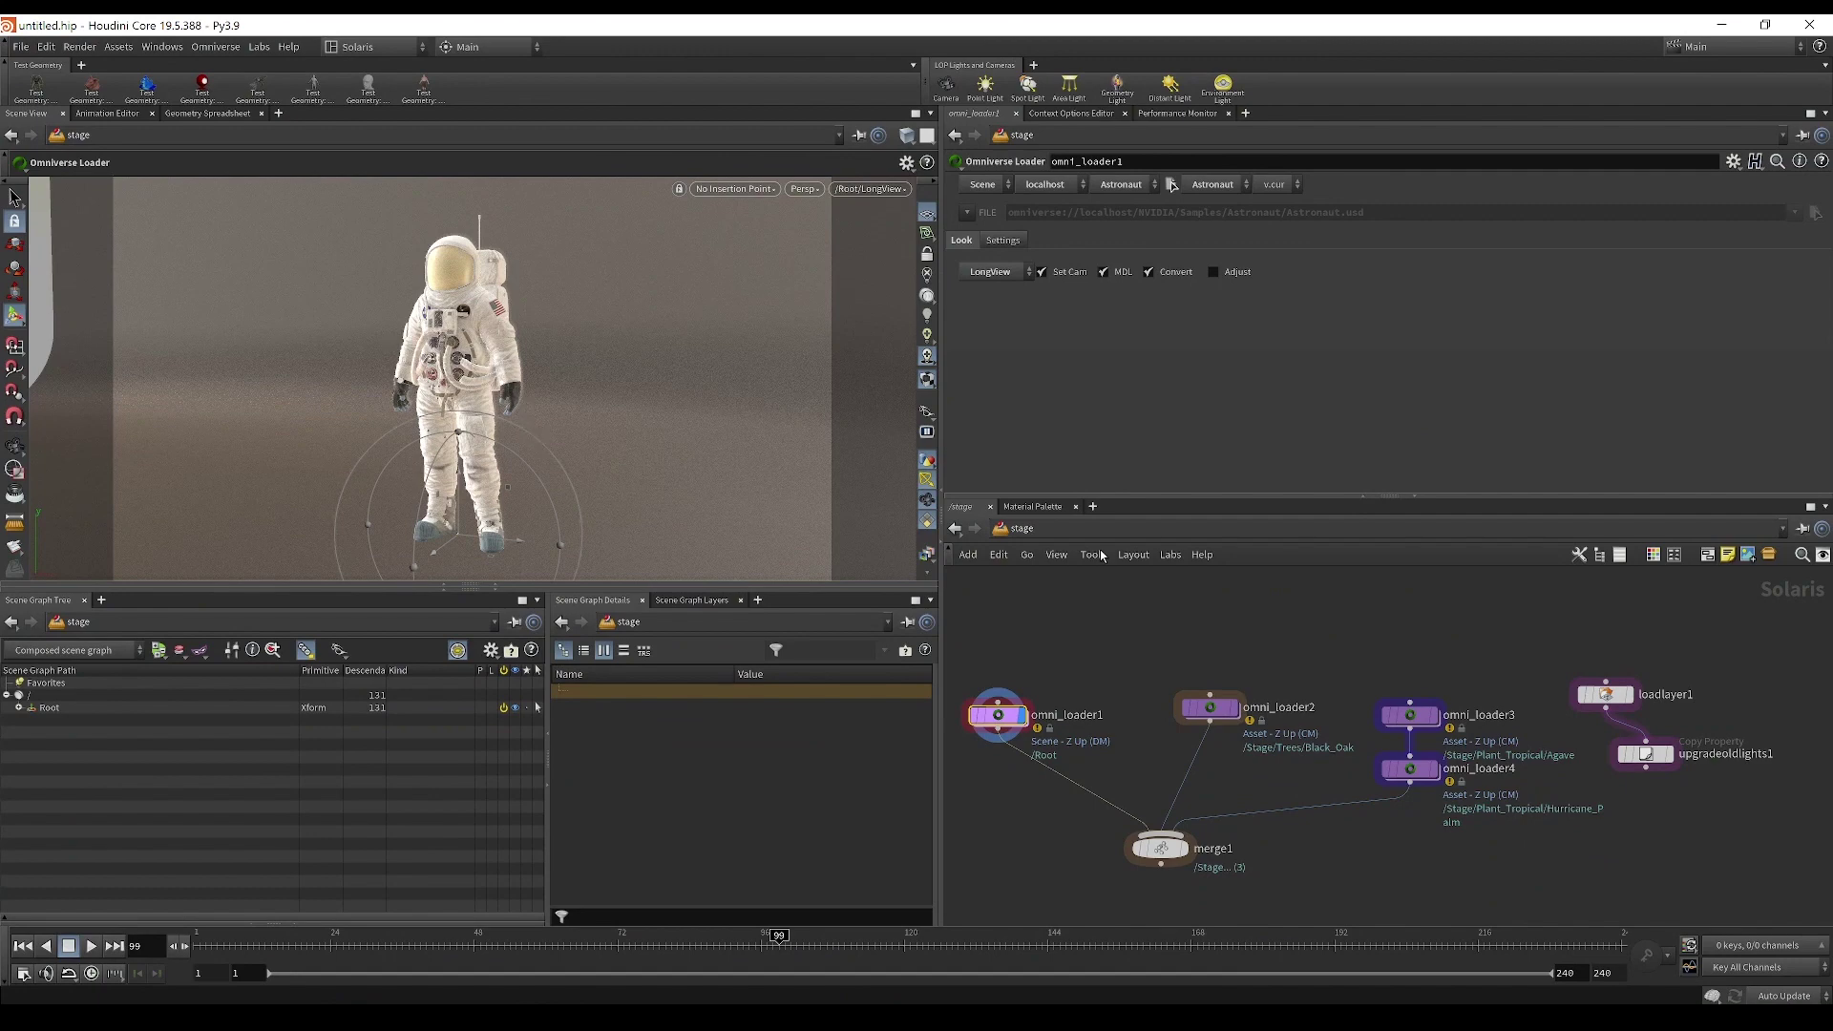
Step: Try light intensity 0.18–0.92 and exposure 0.45–1.05 on the astronaut, then turn Adjust off
{"action": "left_click", "coordinate": [1225, 277]}
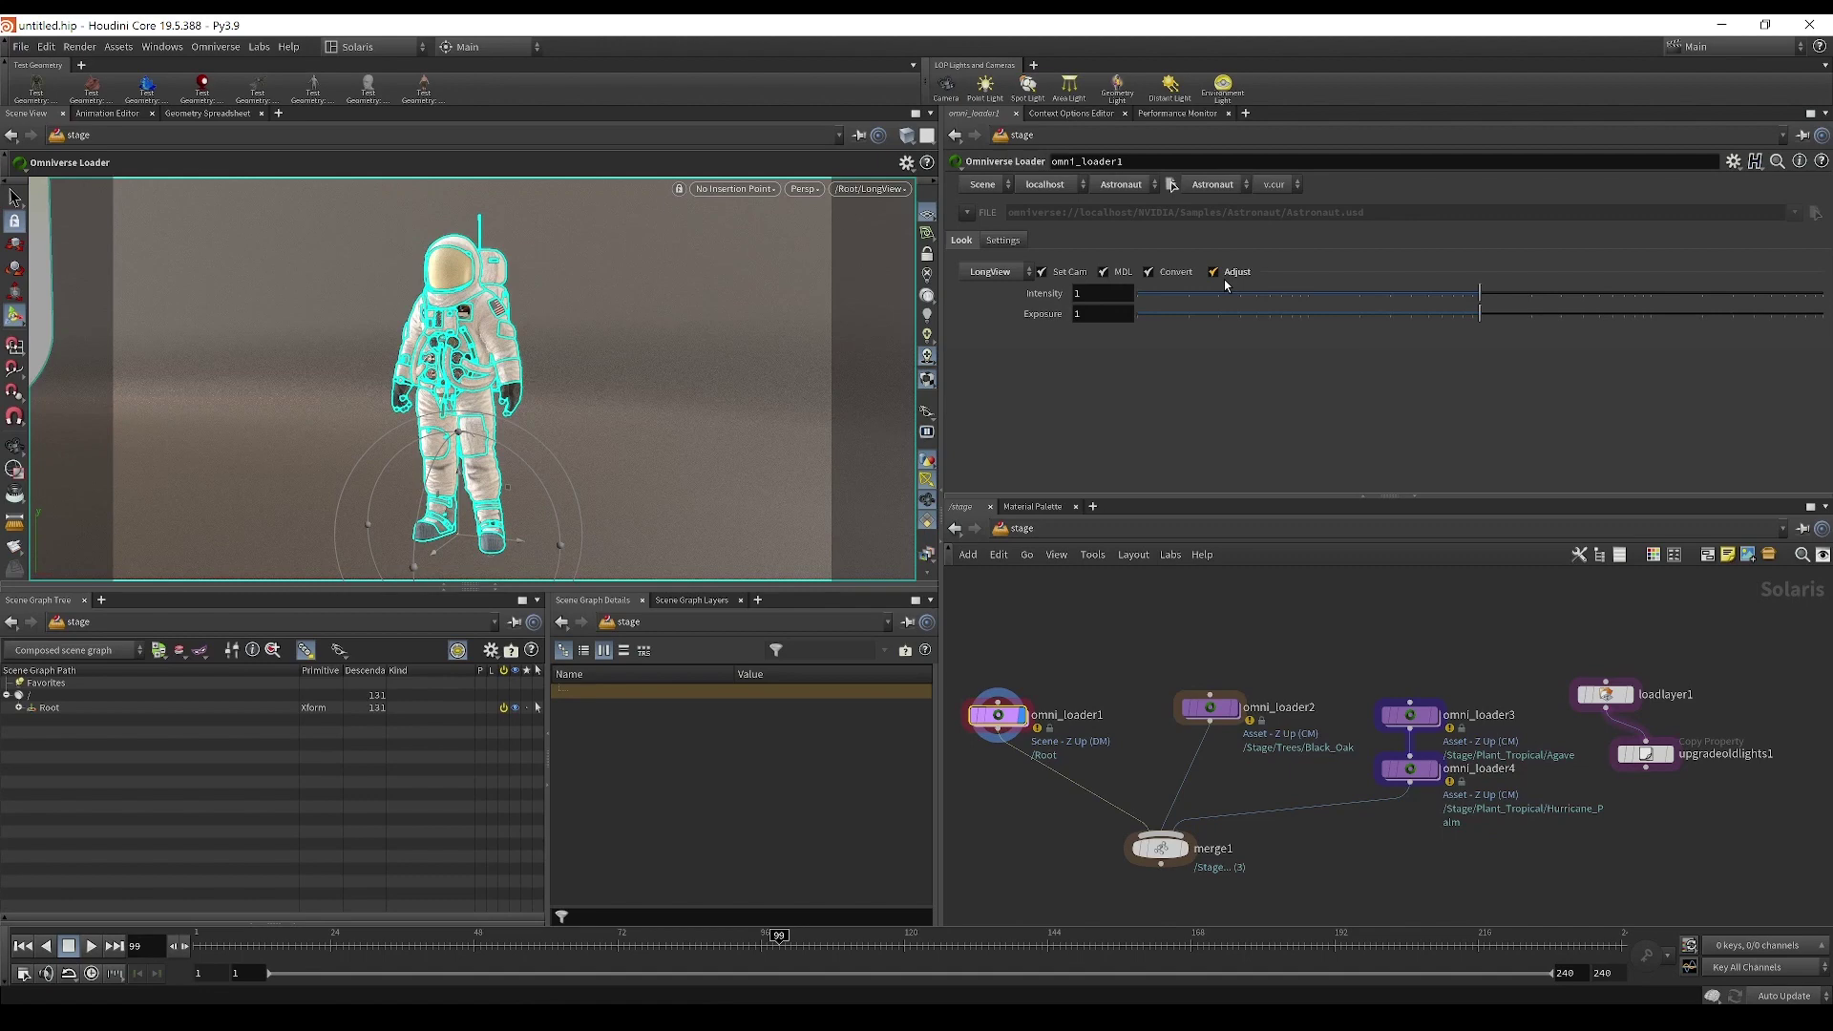
{"action": "left_click", "coordinate": [1350, 295]}
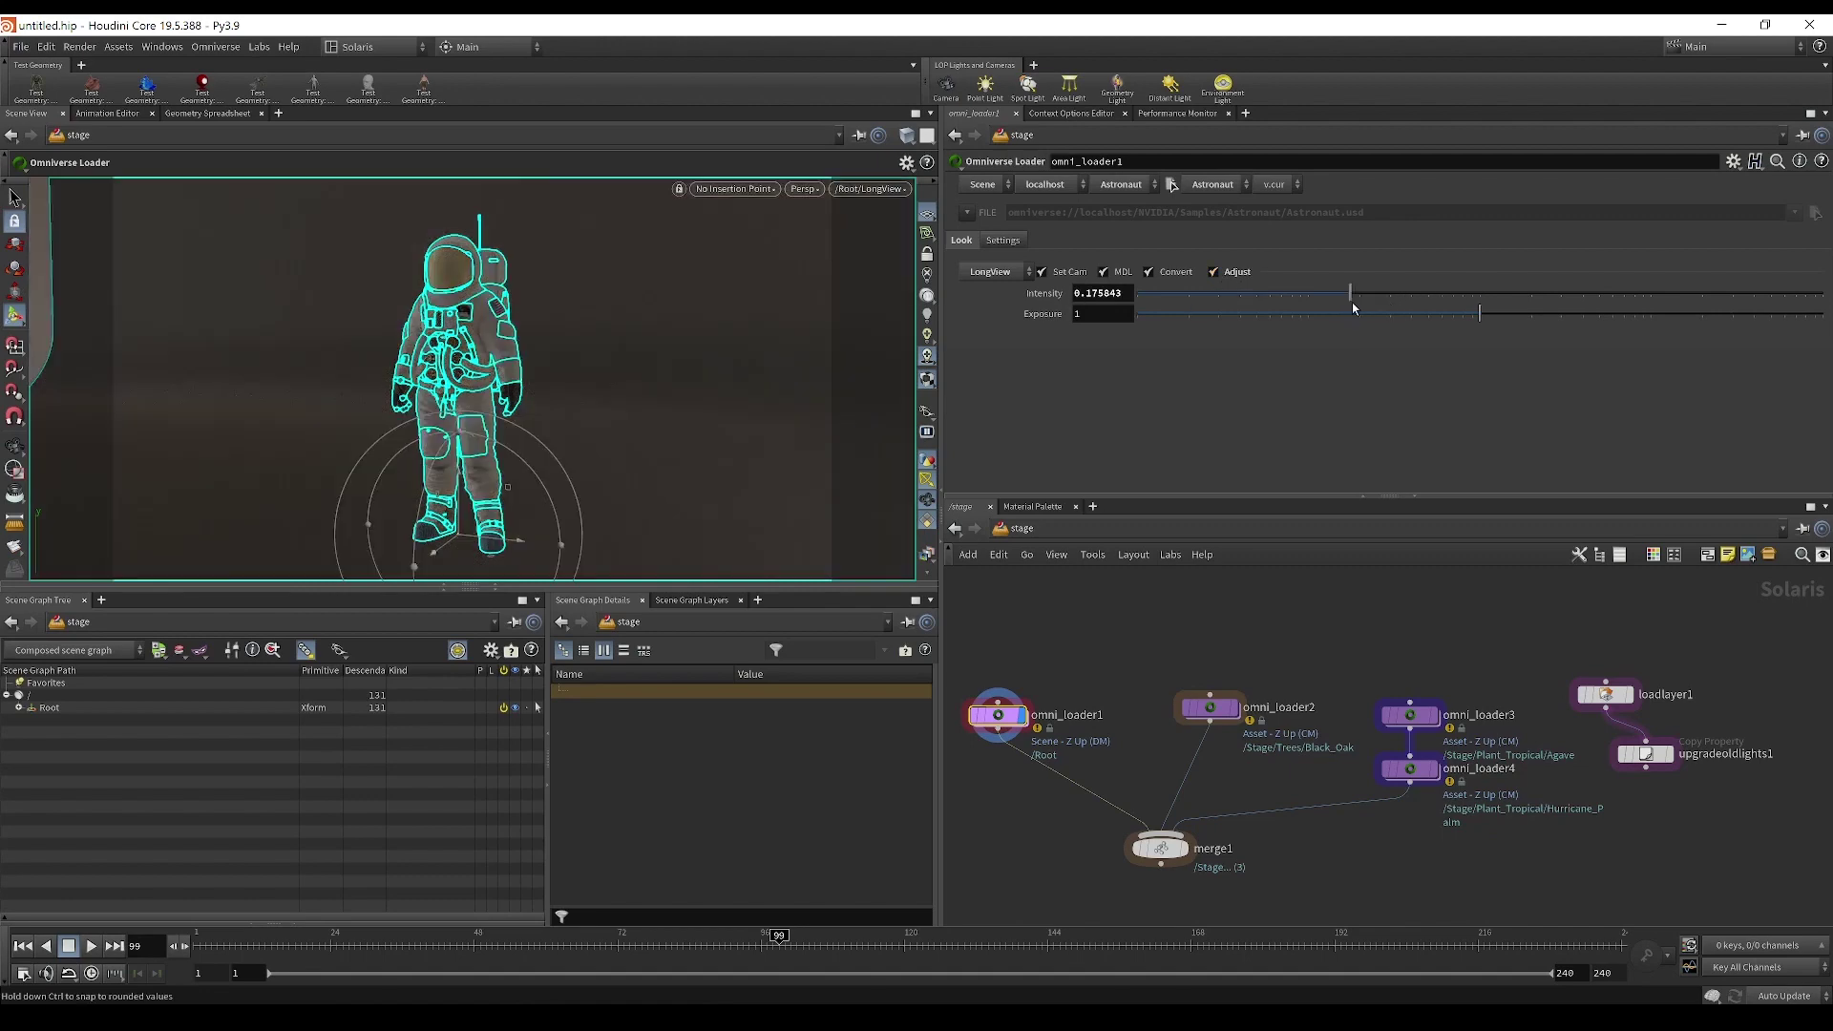
{"action": "left_click", "coordinate": [1421, 315]}
{"action": "left_click", "coordinate": [1483, 315]}
{"action": "left_click", "coordinate": [1473, 293]}
{"action": "left_click", "coordinate": [1213, 272]}
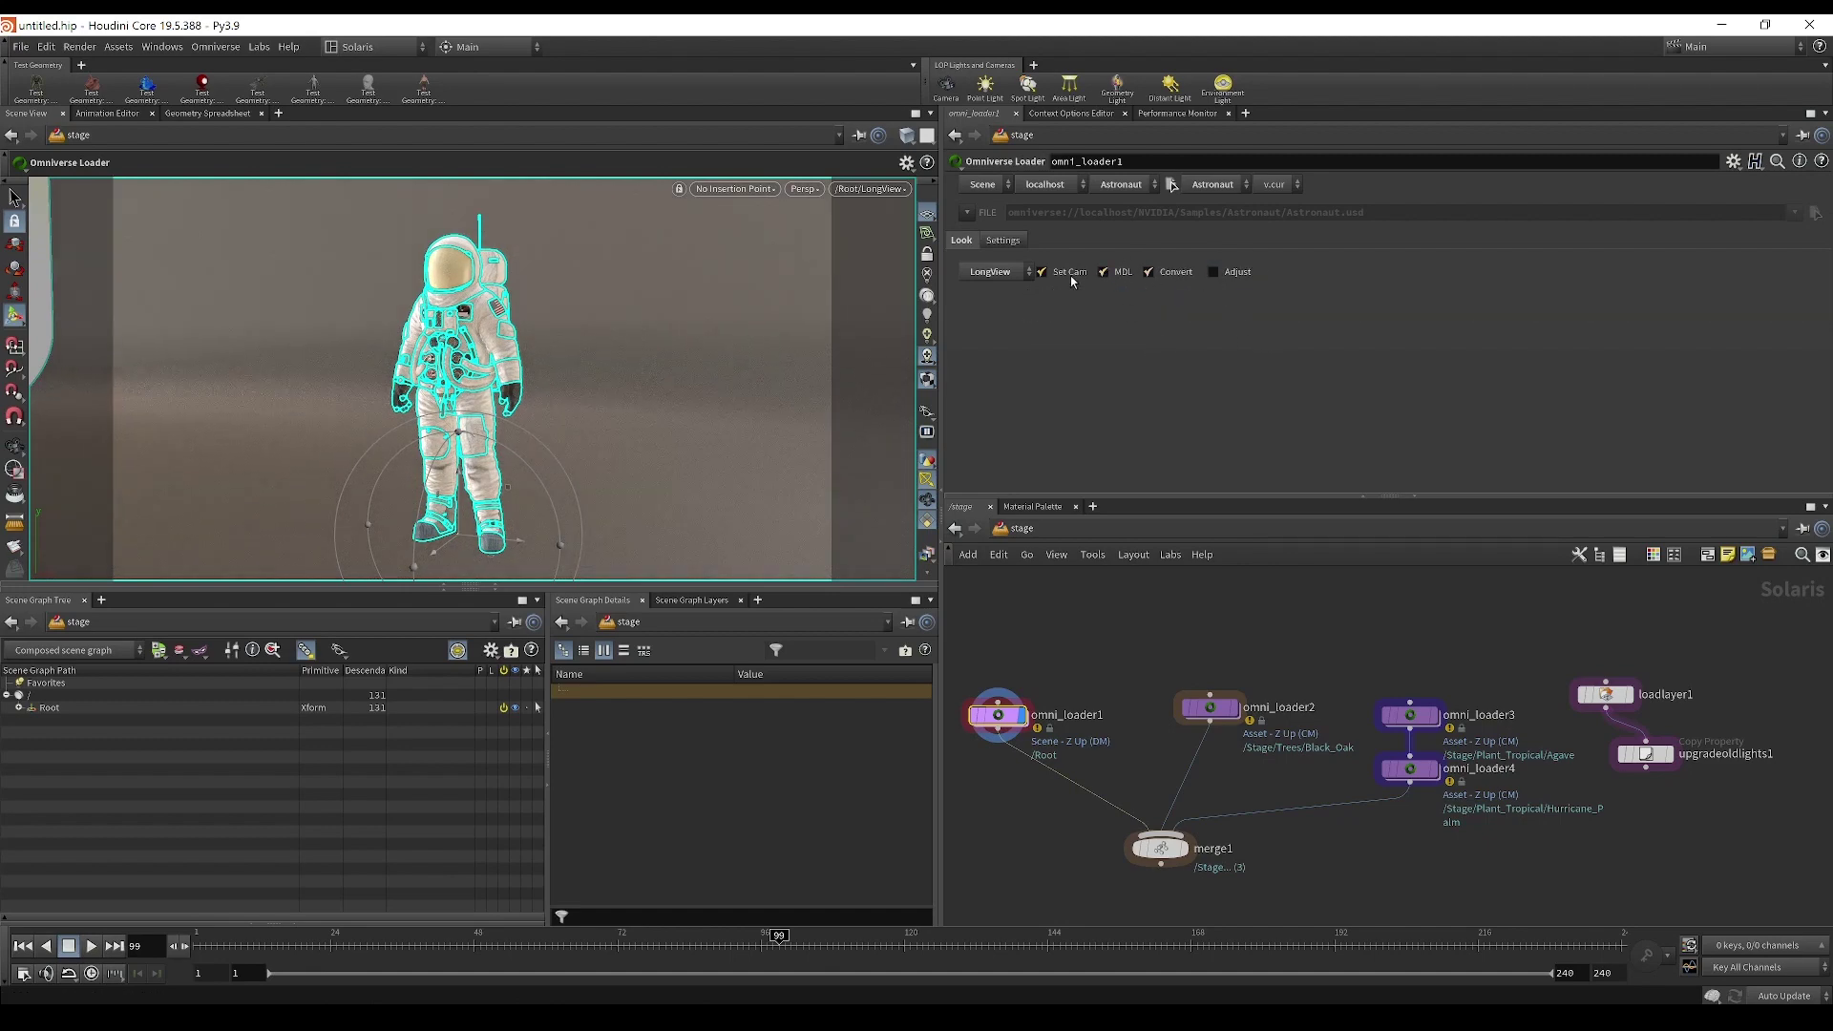
{"action": "left_click", "coordinate": [1121, 184]}
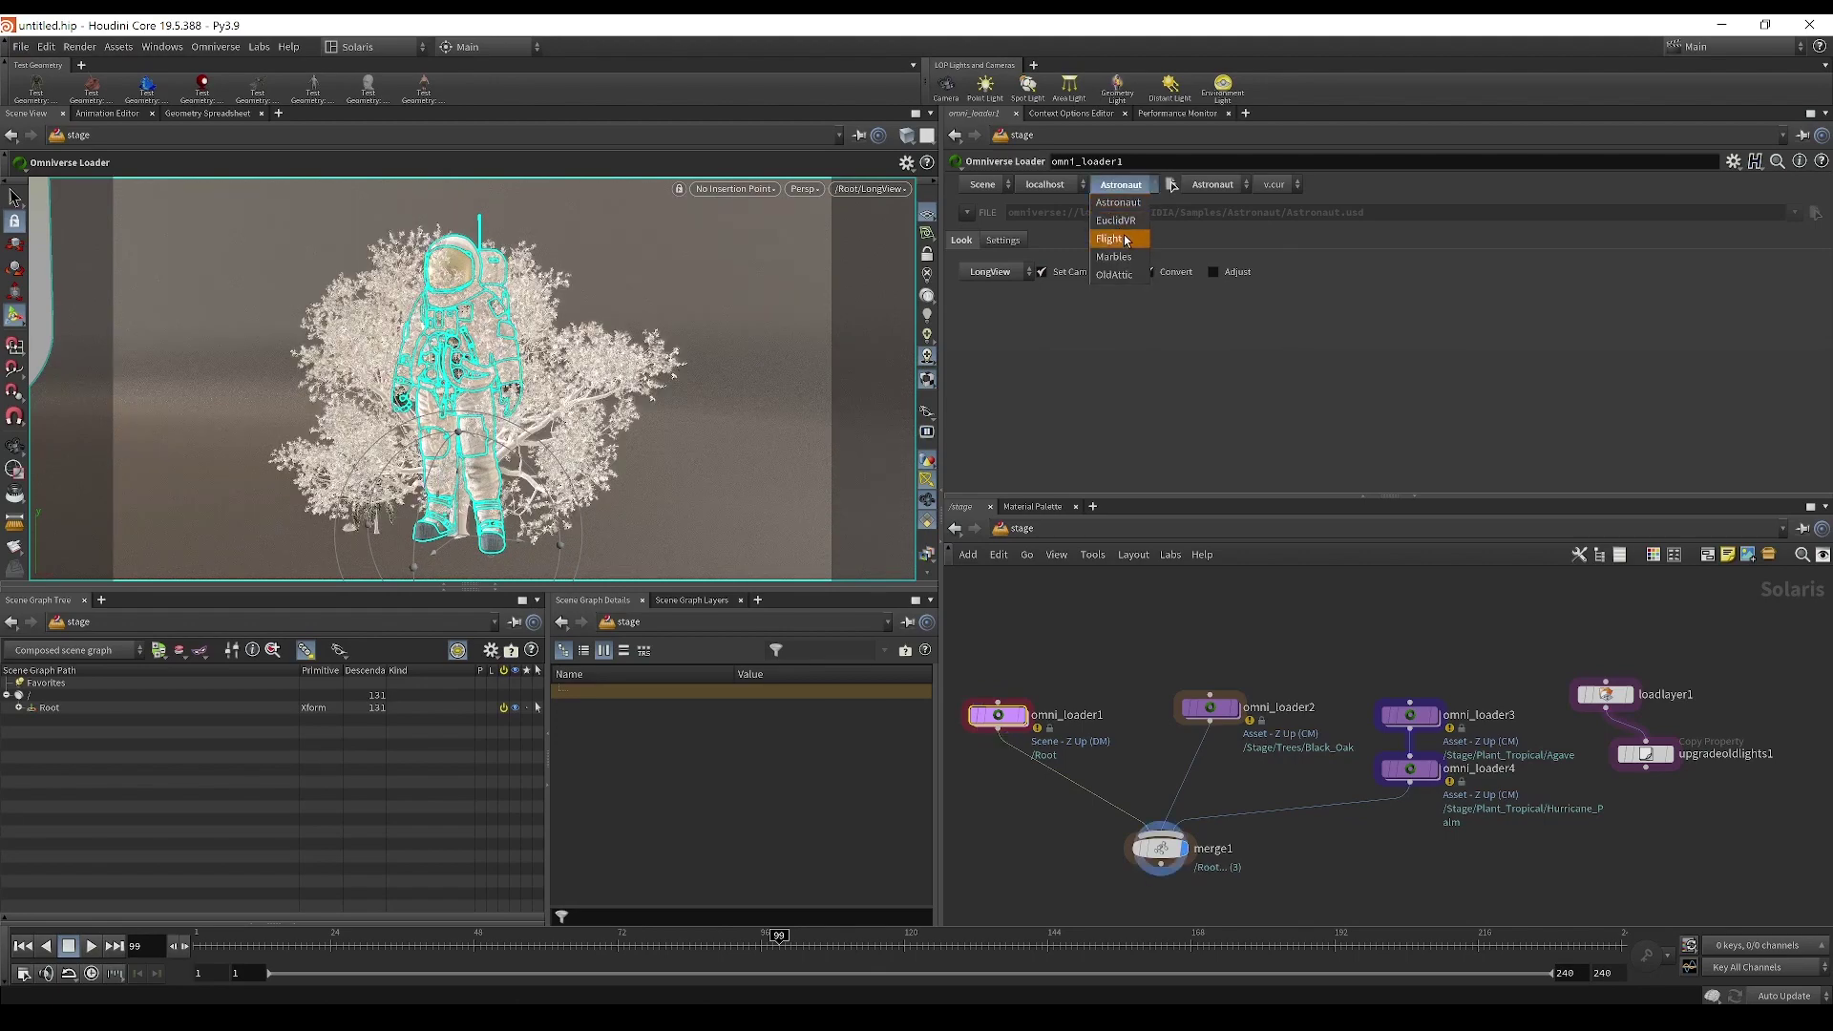
Step: Reload the EuclidVR scene and shift omni_loader2's Black_Oak tree slightly left
{"action": "left_click", "coordinate": [1113, 221]}
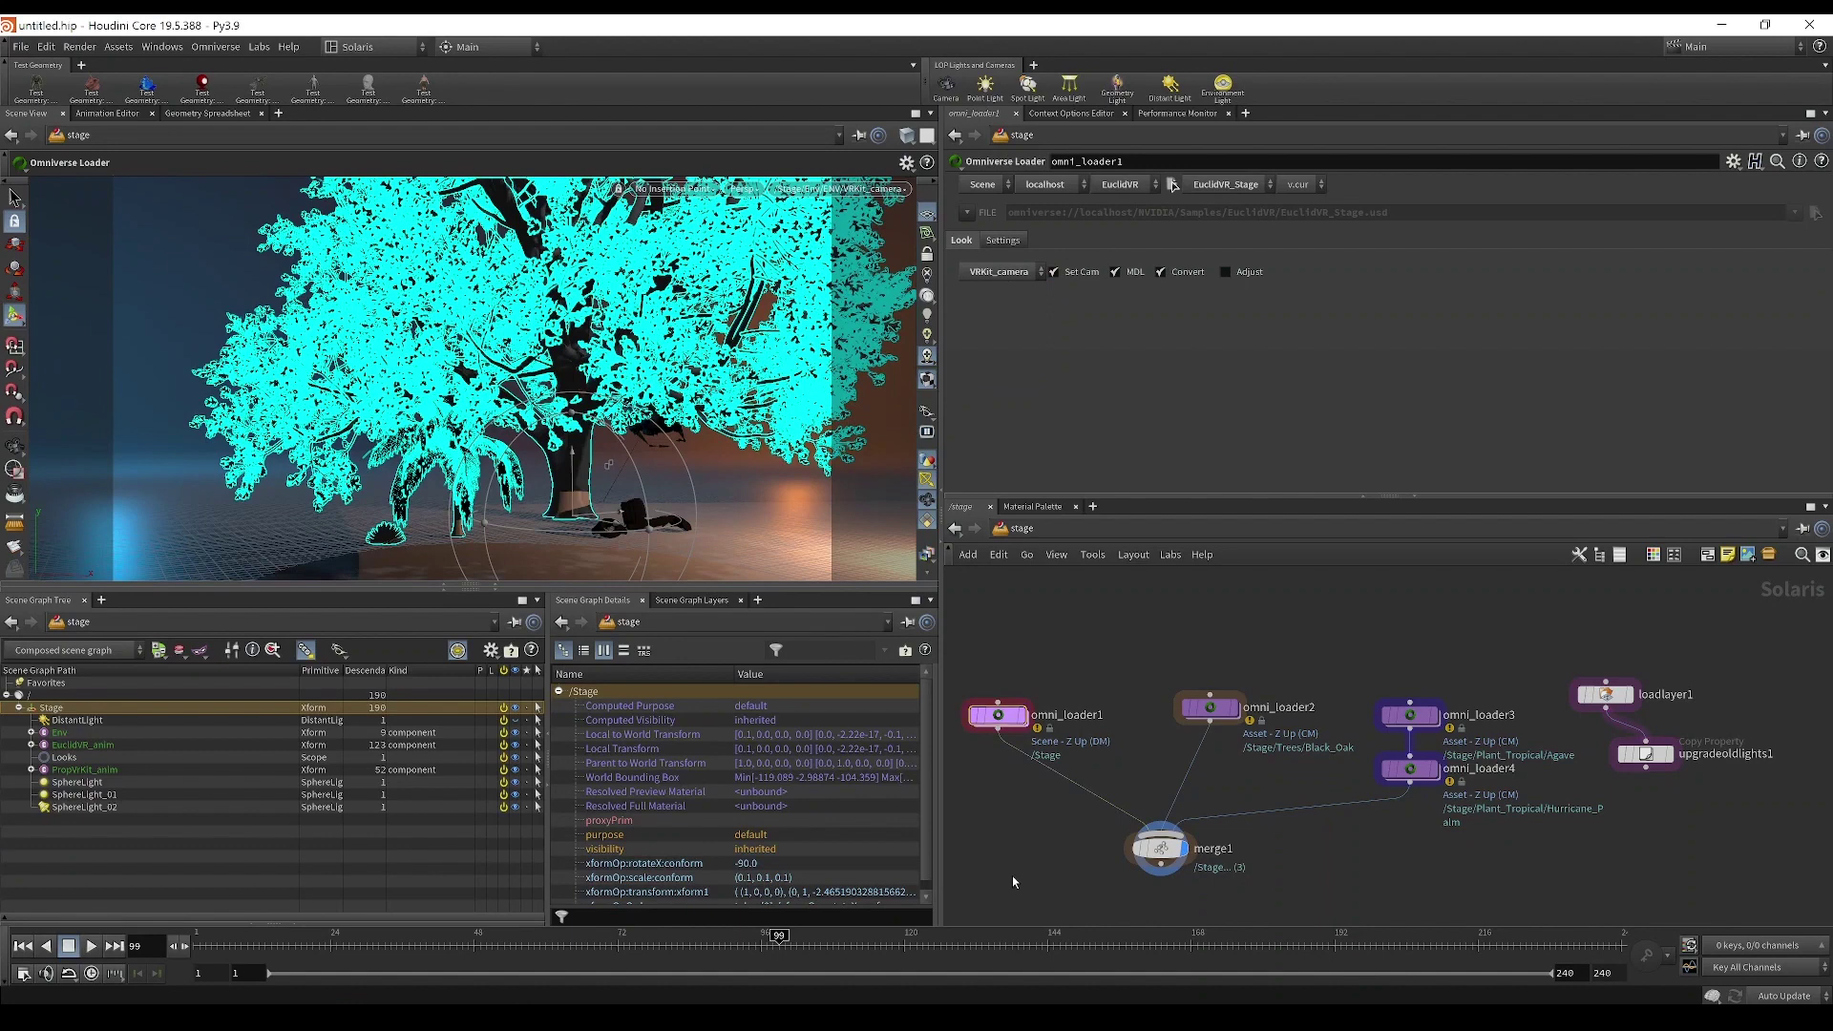
{"action": "left_click", "coordinate": [1210, 707]}
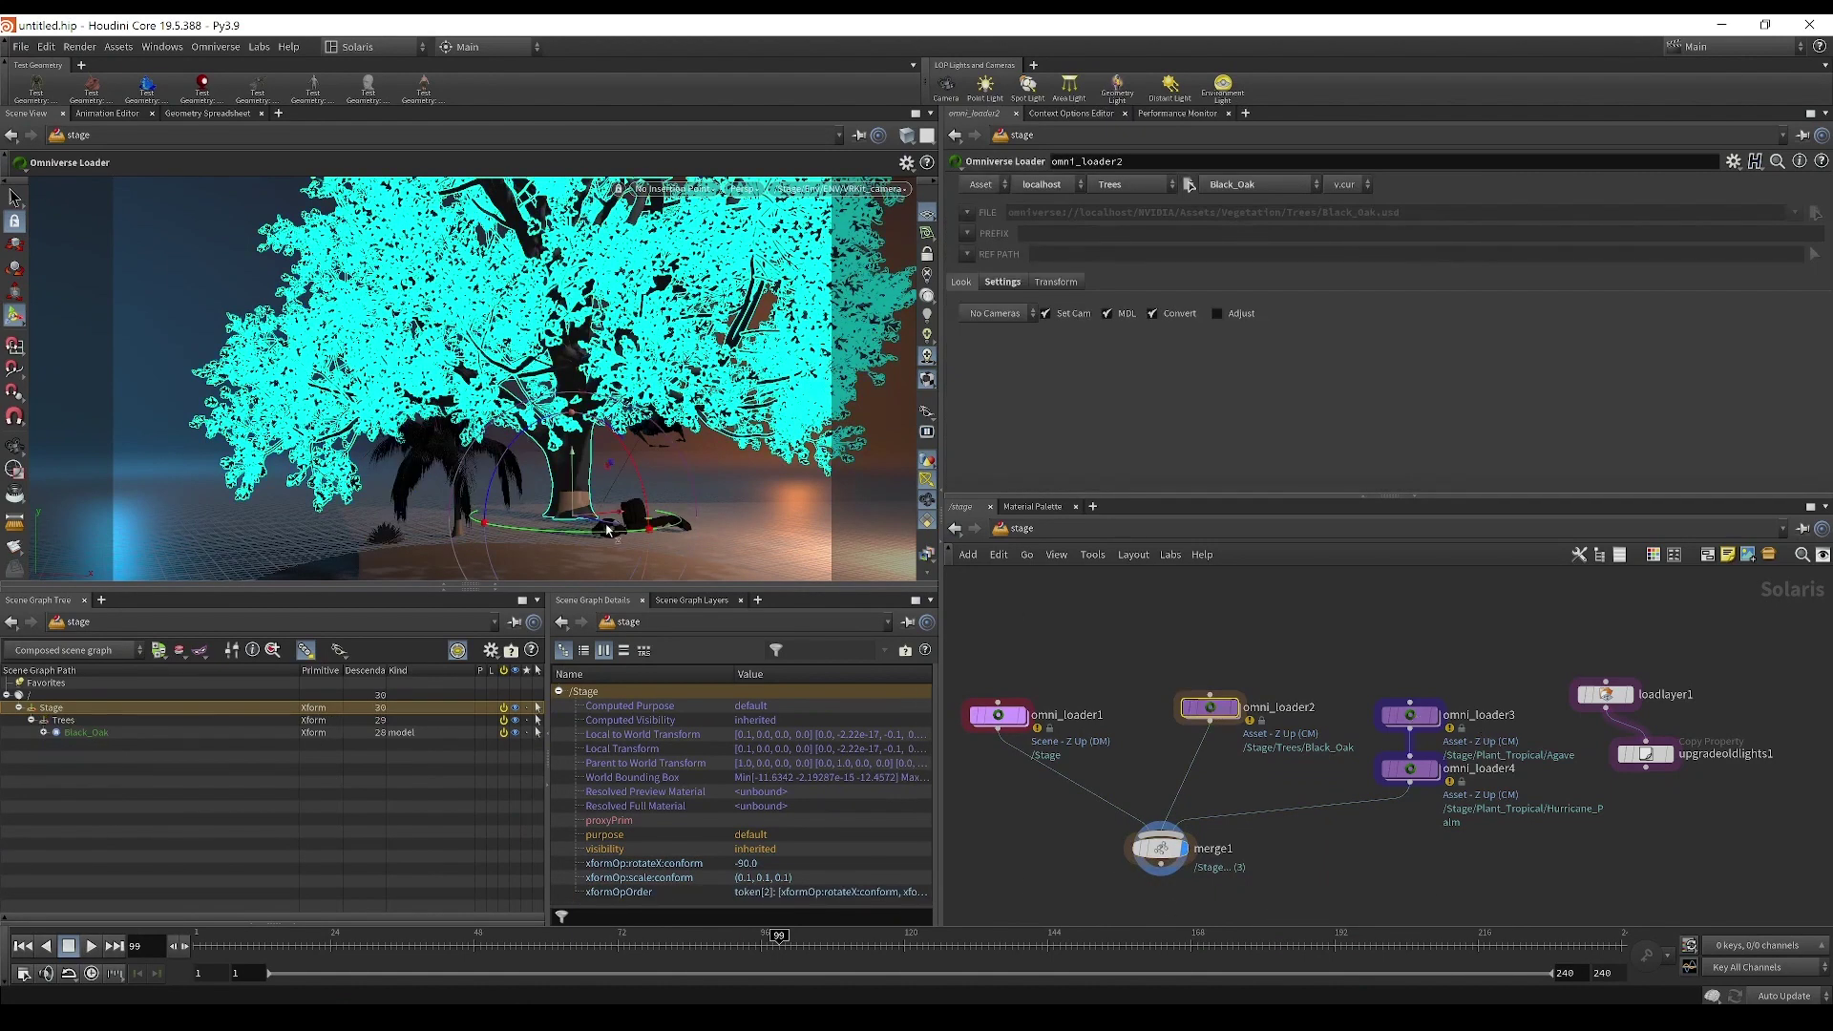
{"action": "left_click_drag", "start_coordinate": [607, 529], "coordinate": [540, 515]}
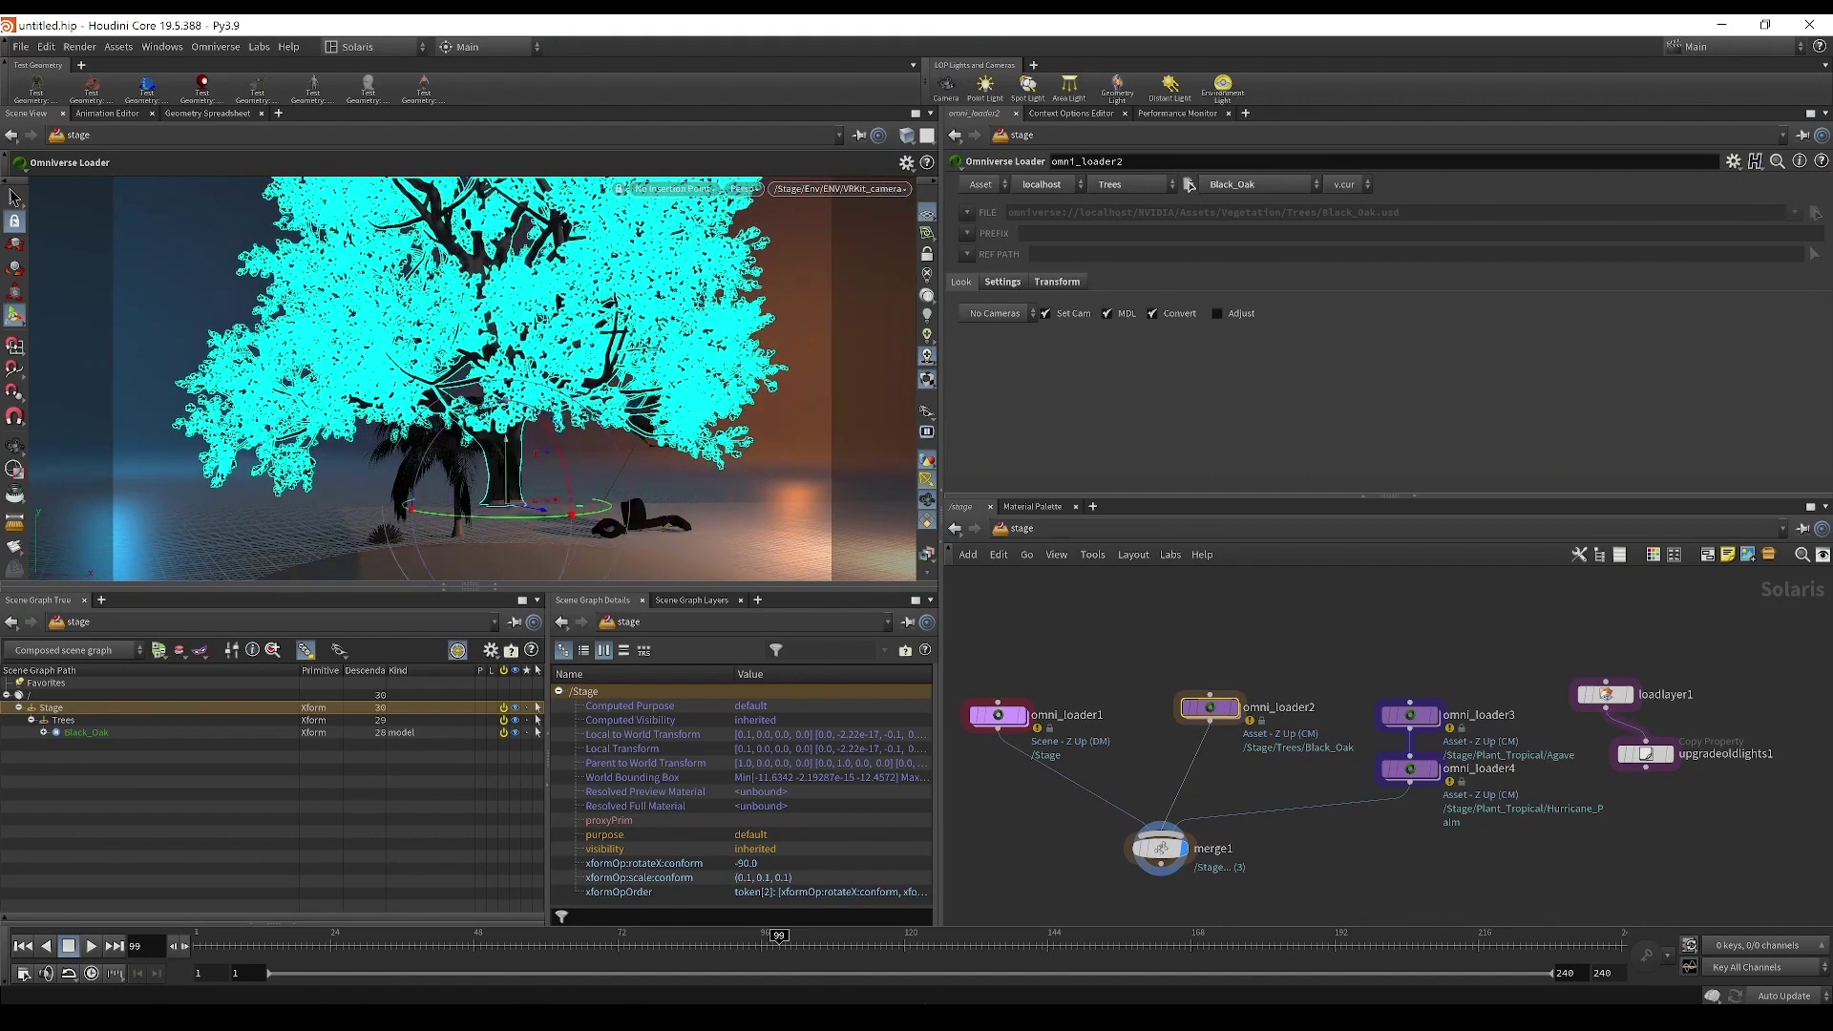
{"action": "left_click_drag", "start_coordinate": [659, 940], "coordinate": [743, 940]}
Step: Use Set Range on omni_loader1 to make the timeline 0–1620, then jump to frame 950
{"action": "left_click", "coordinate": [998, 714]}
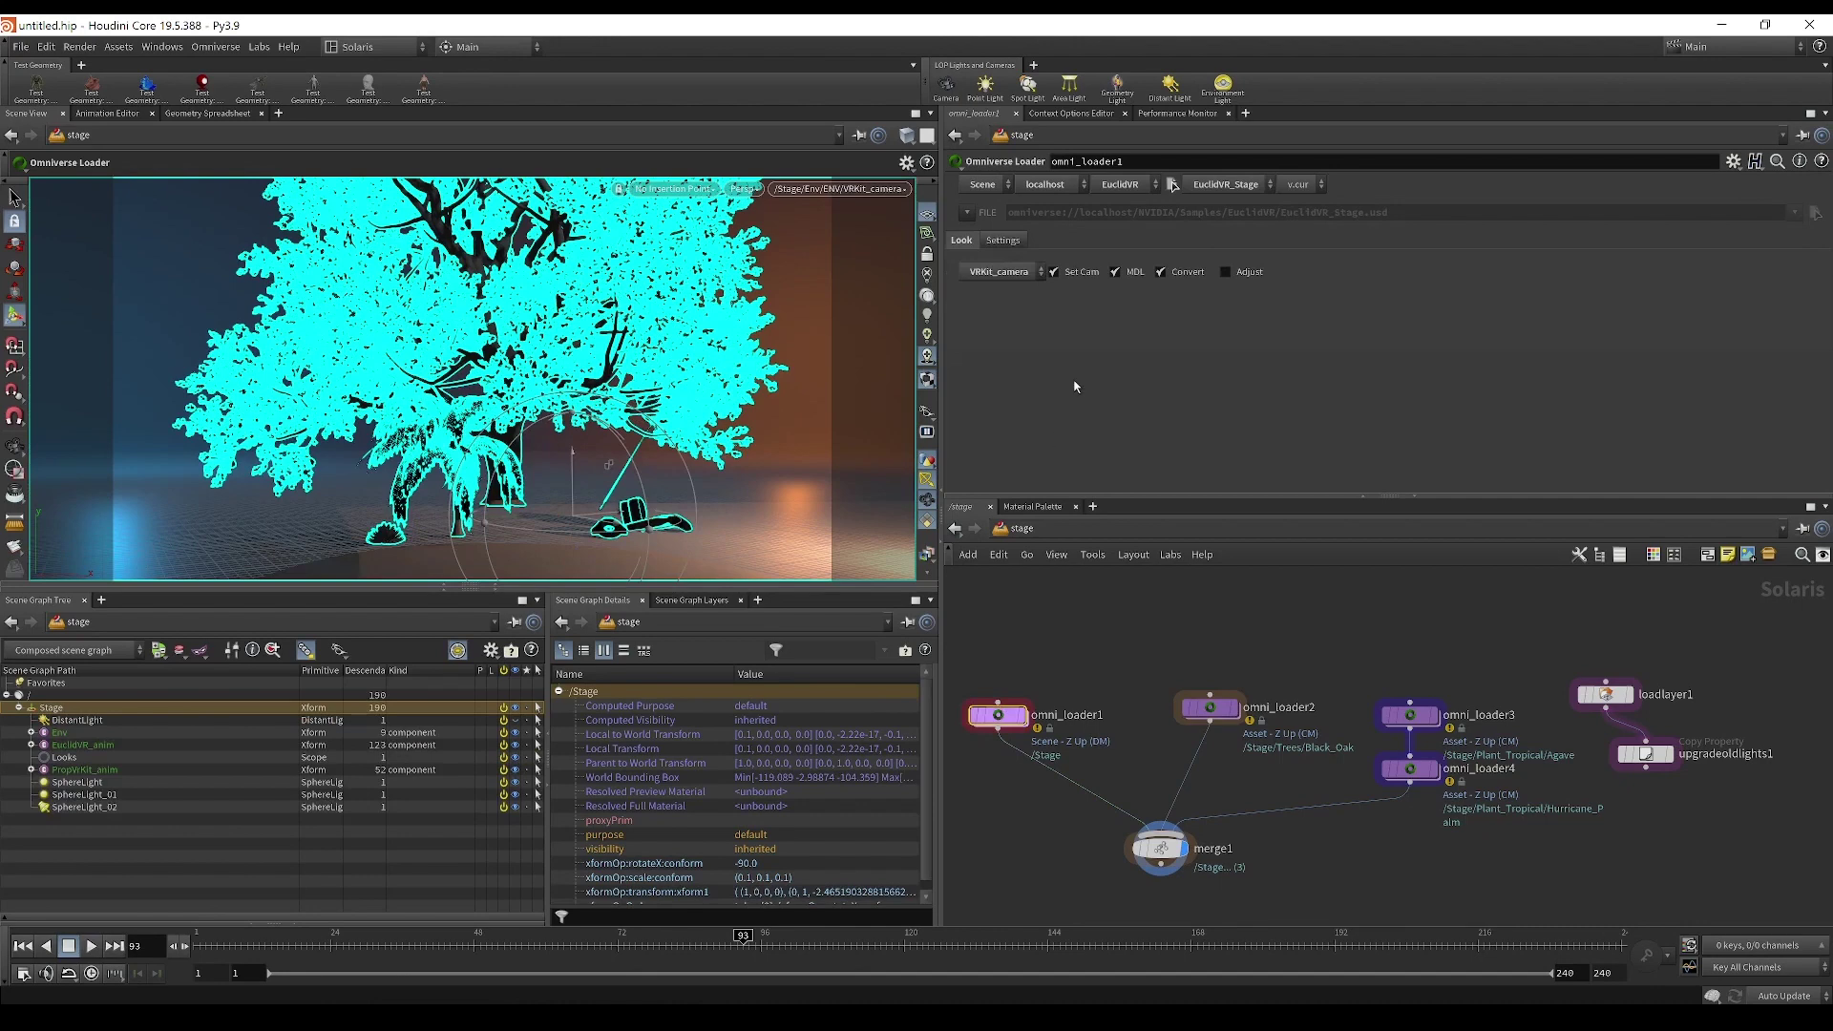
{"action": "left_click", "coordinate": [1016, 239]}
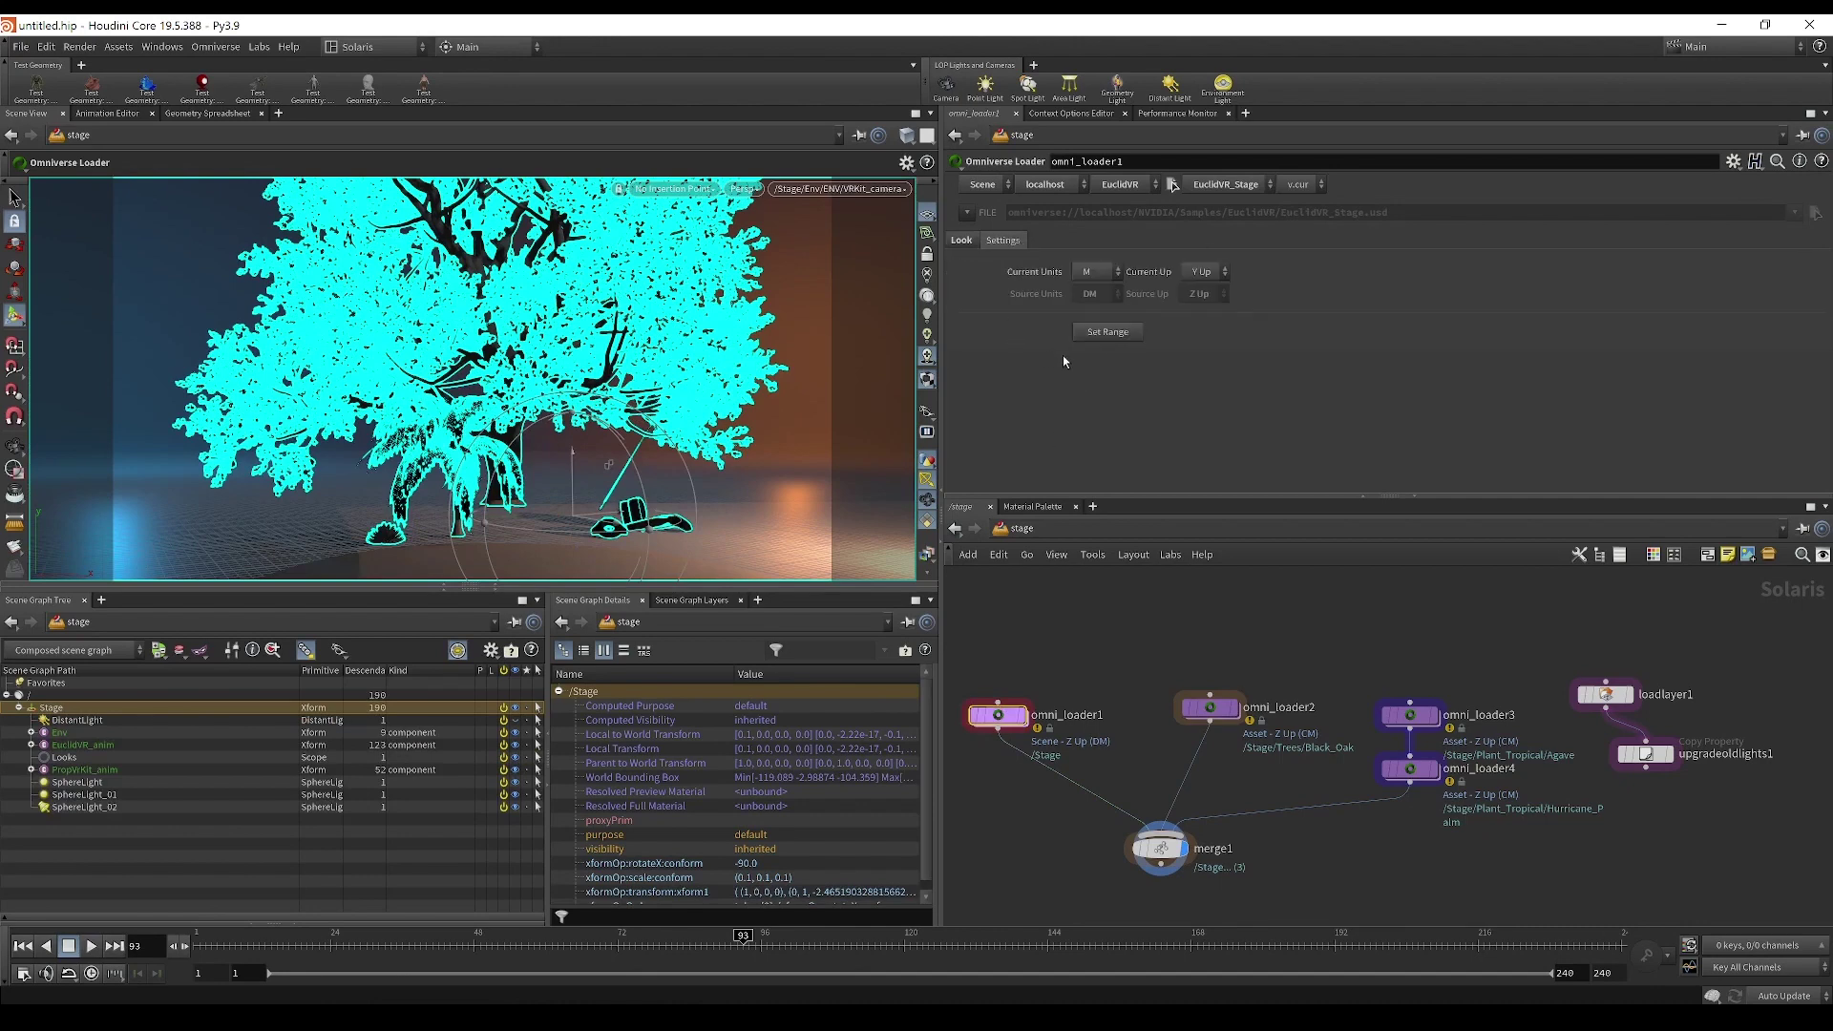
{"action": "left_click", "coordinate": [1095, 339]}
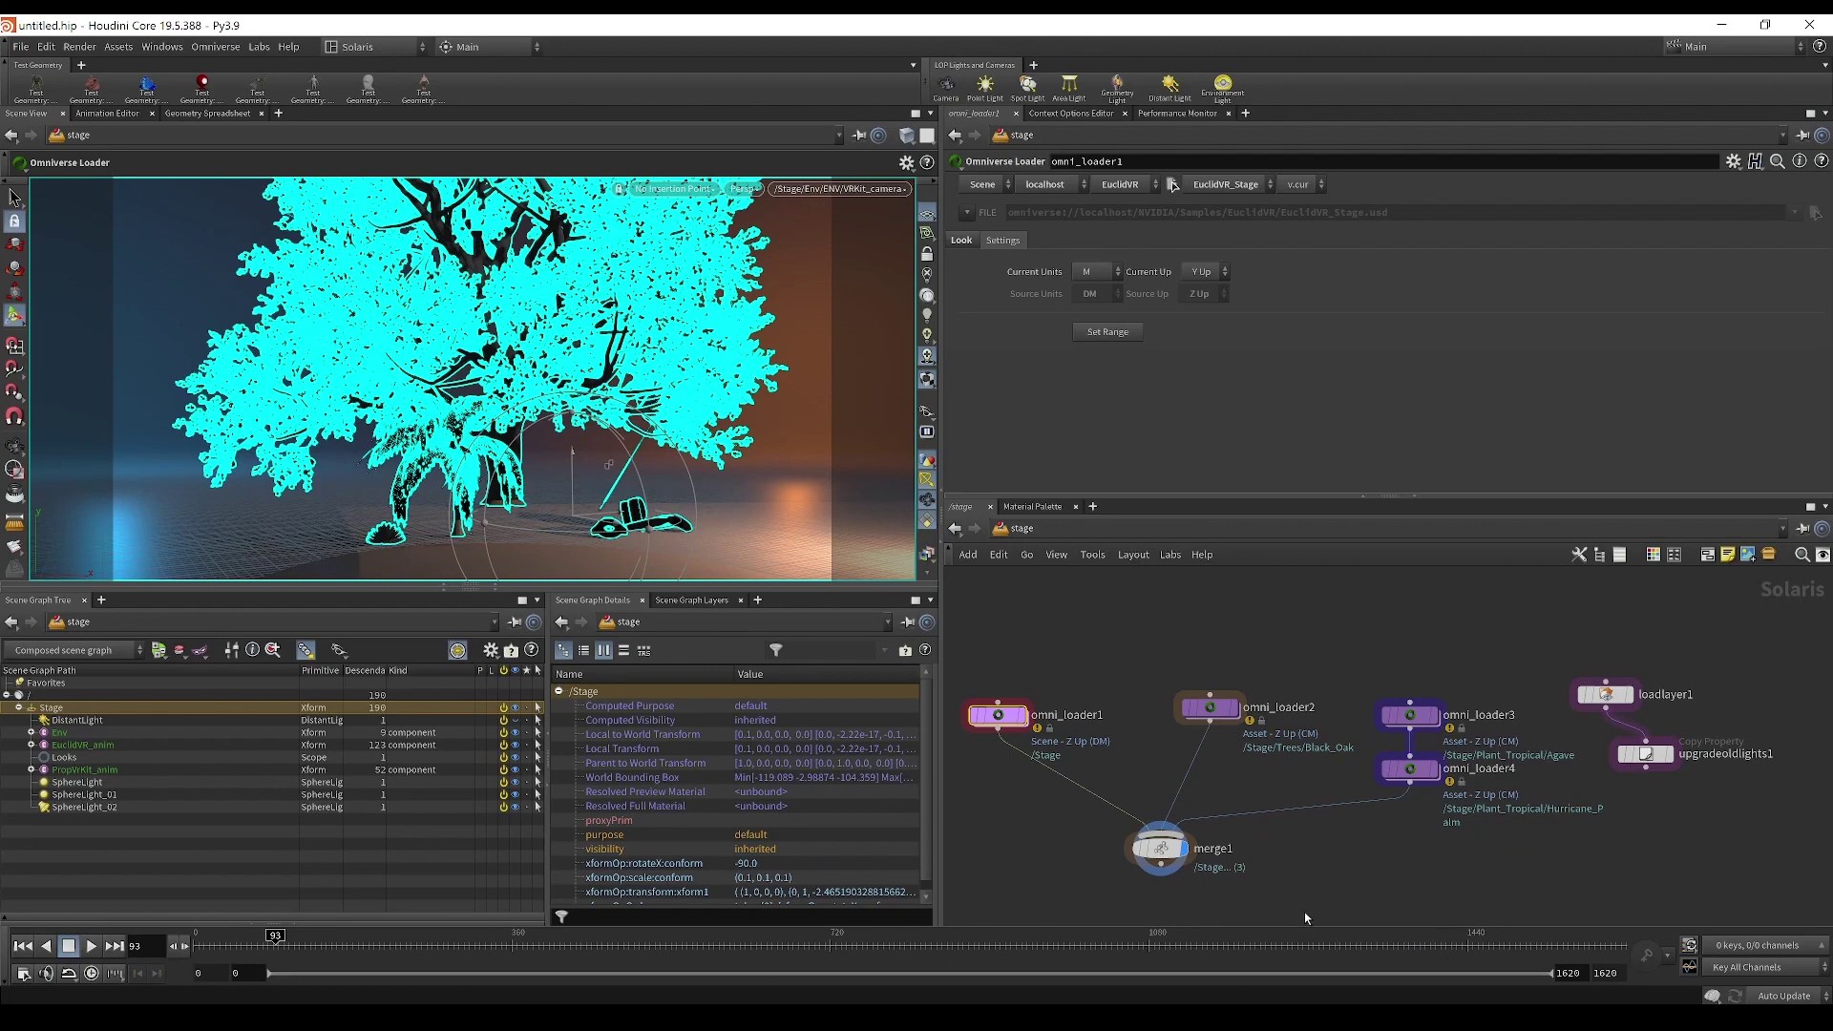
{"action": "left_click", "coordinate": [1034, 943]}
{"action": "left_click_drag", "start_coordinate": [1160, 848], "coordinate": [1182, 832]}
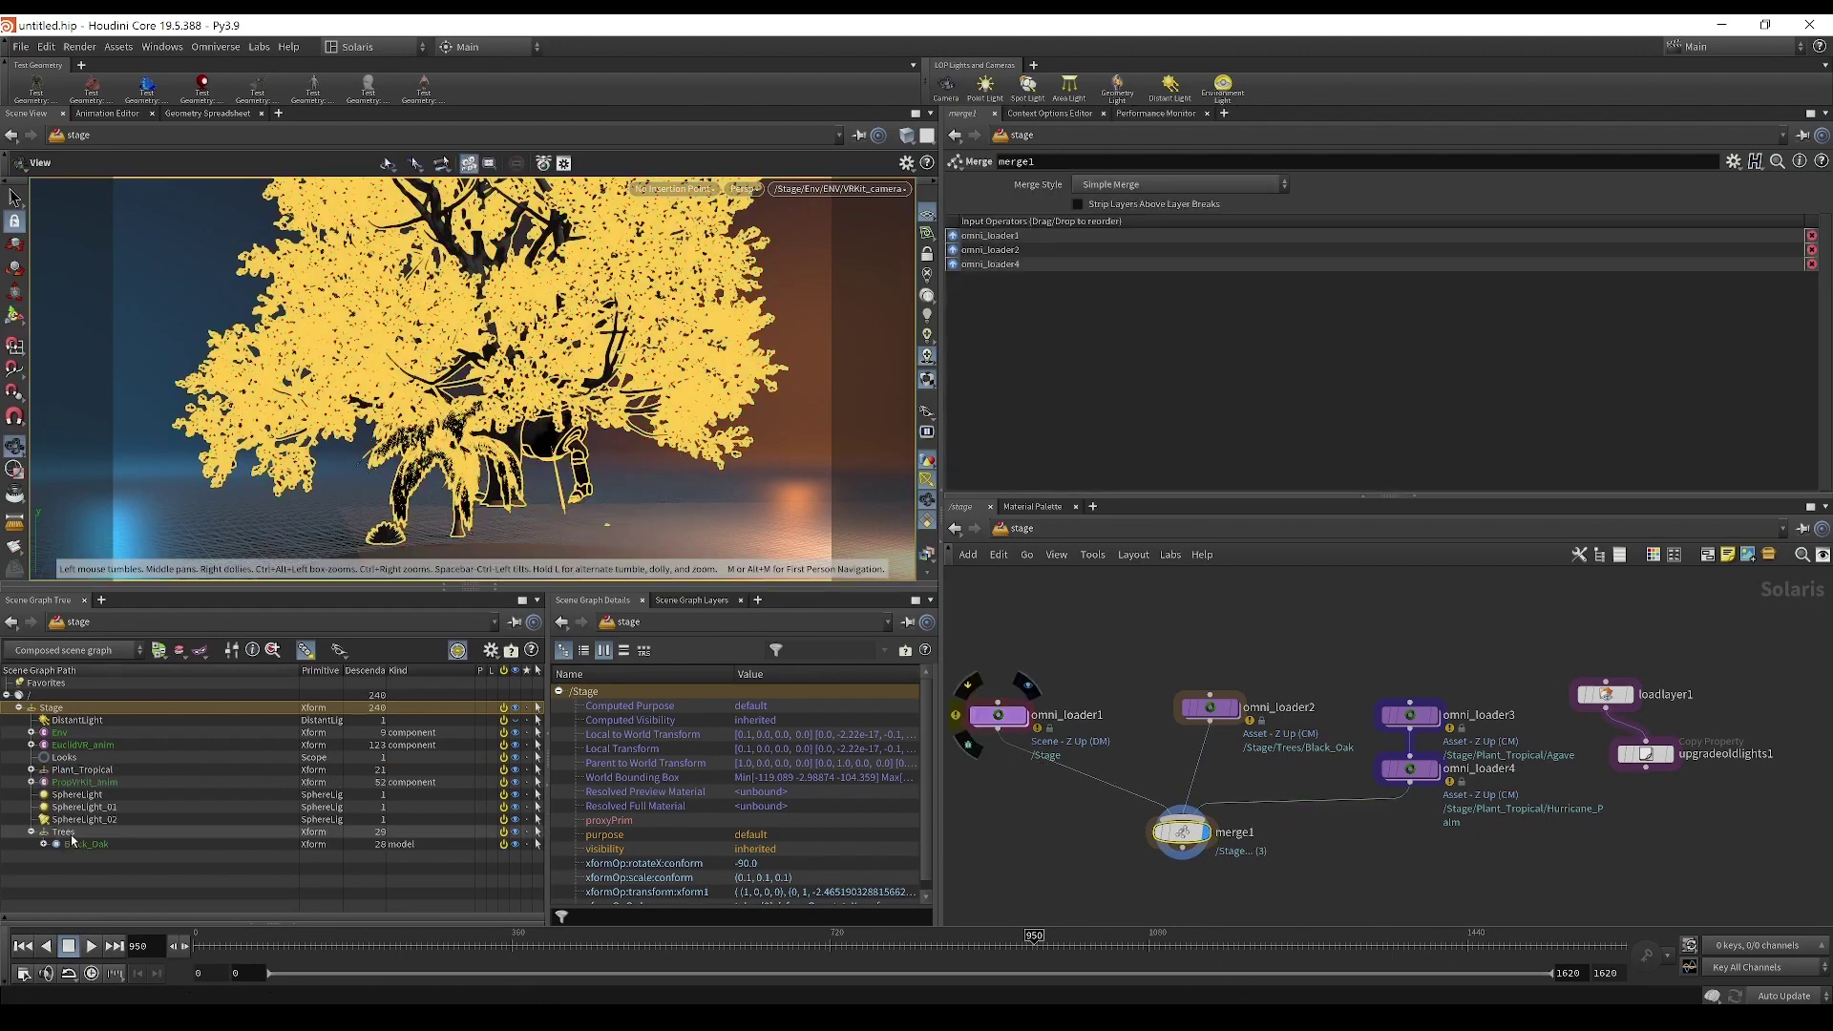
Step: Add an Omniverse USD ROP node, omni_usd_out, placed below merge1
{"action": "left_click", "coordinate": [72, 844]}
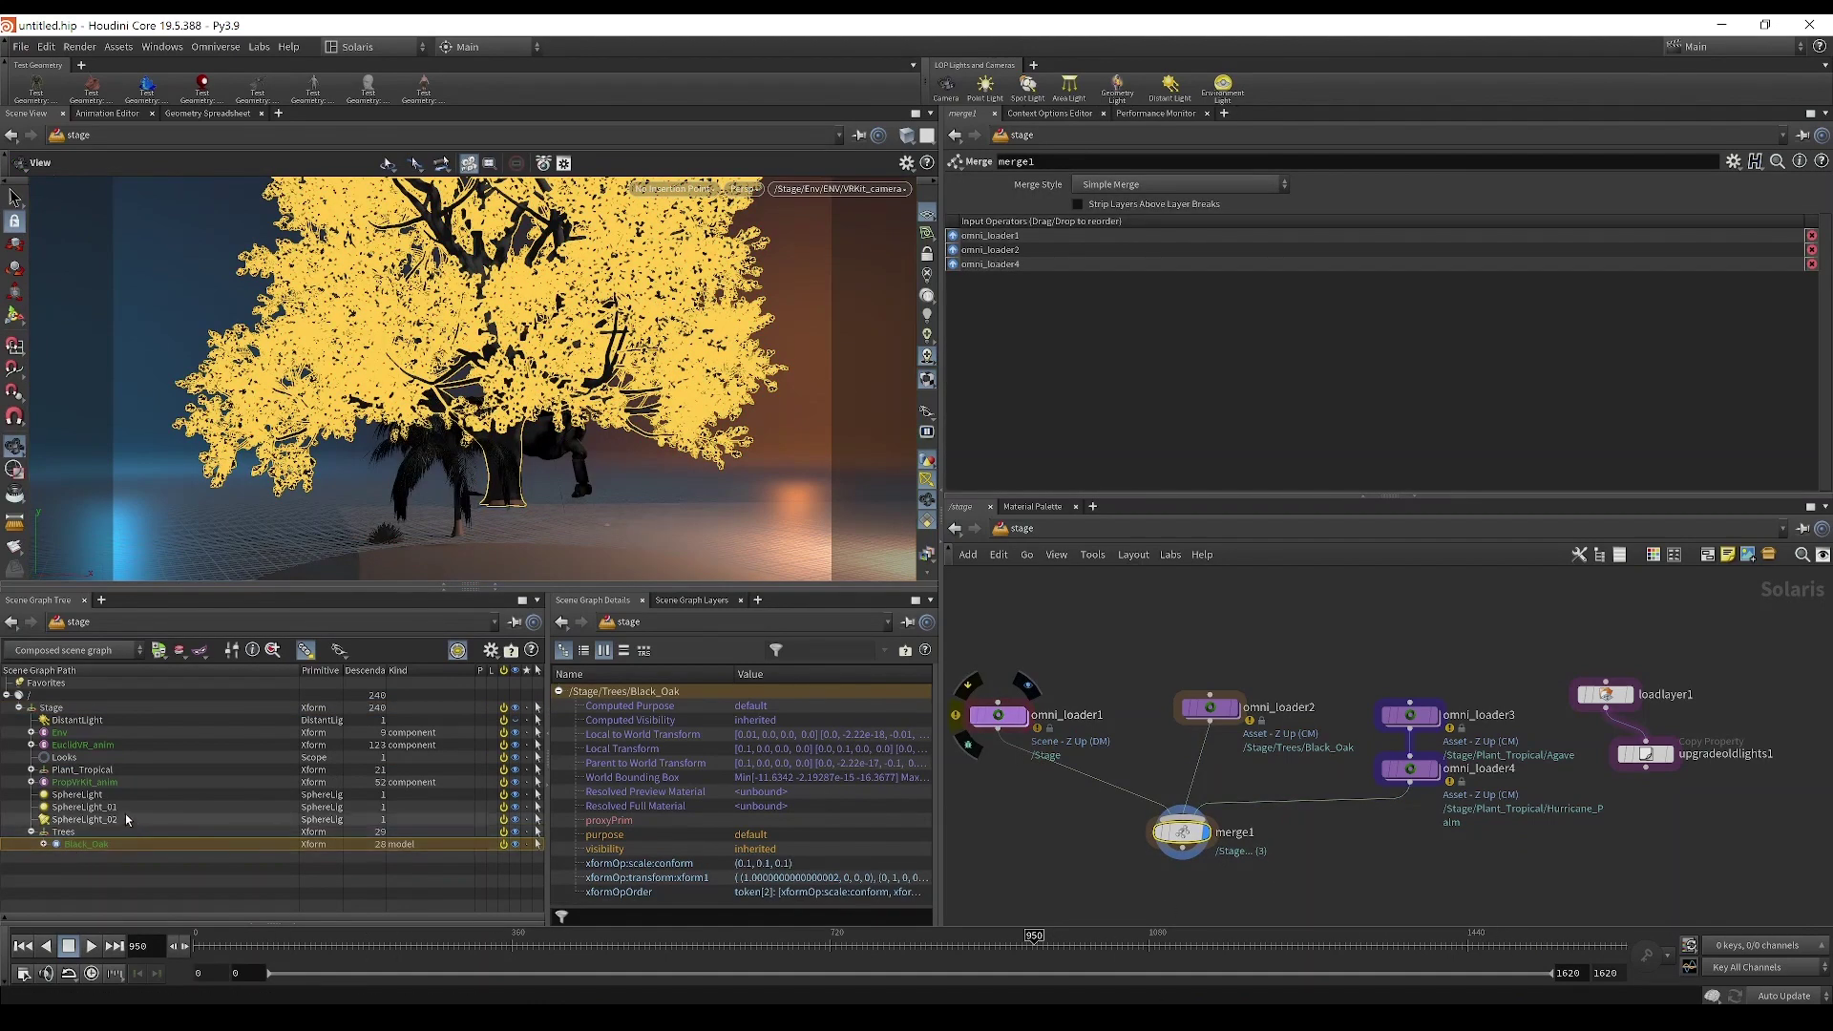
{"action": "left_click", "coordinate": [124, 817]}
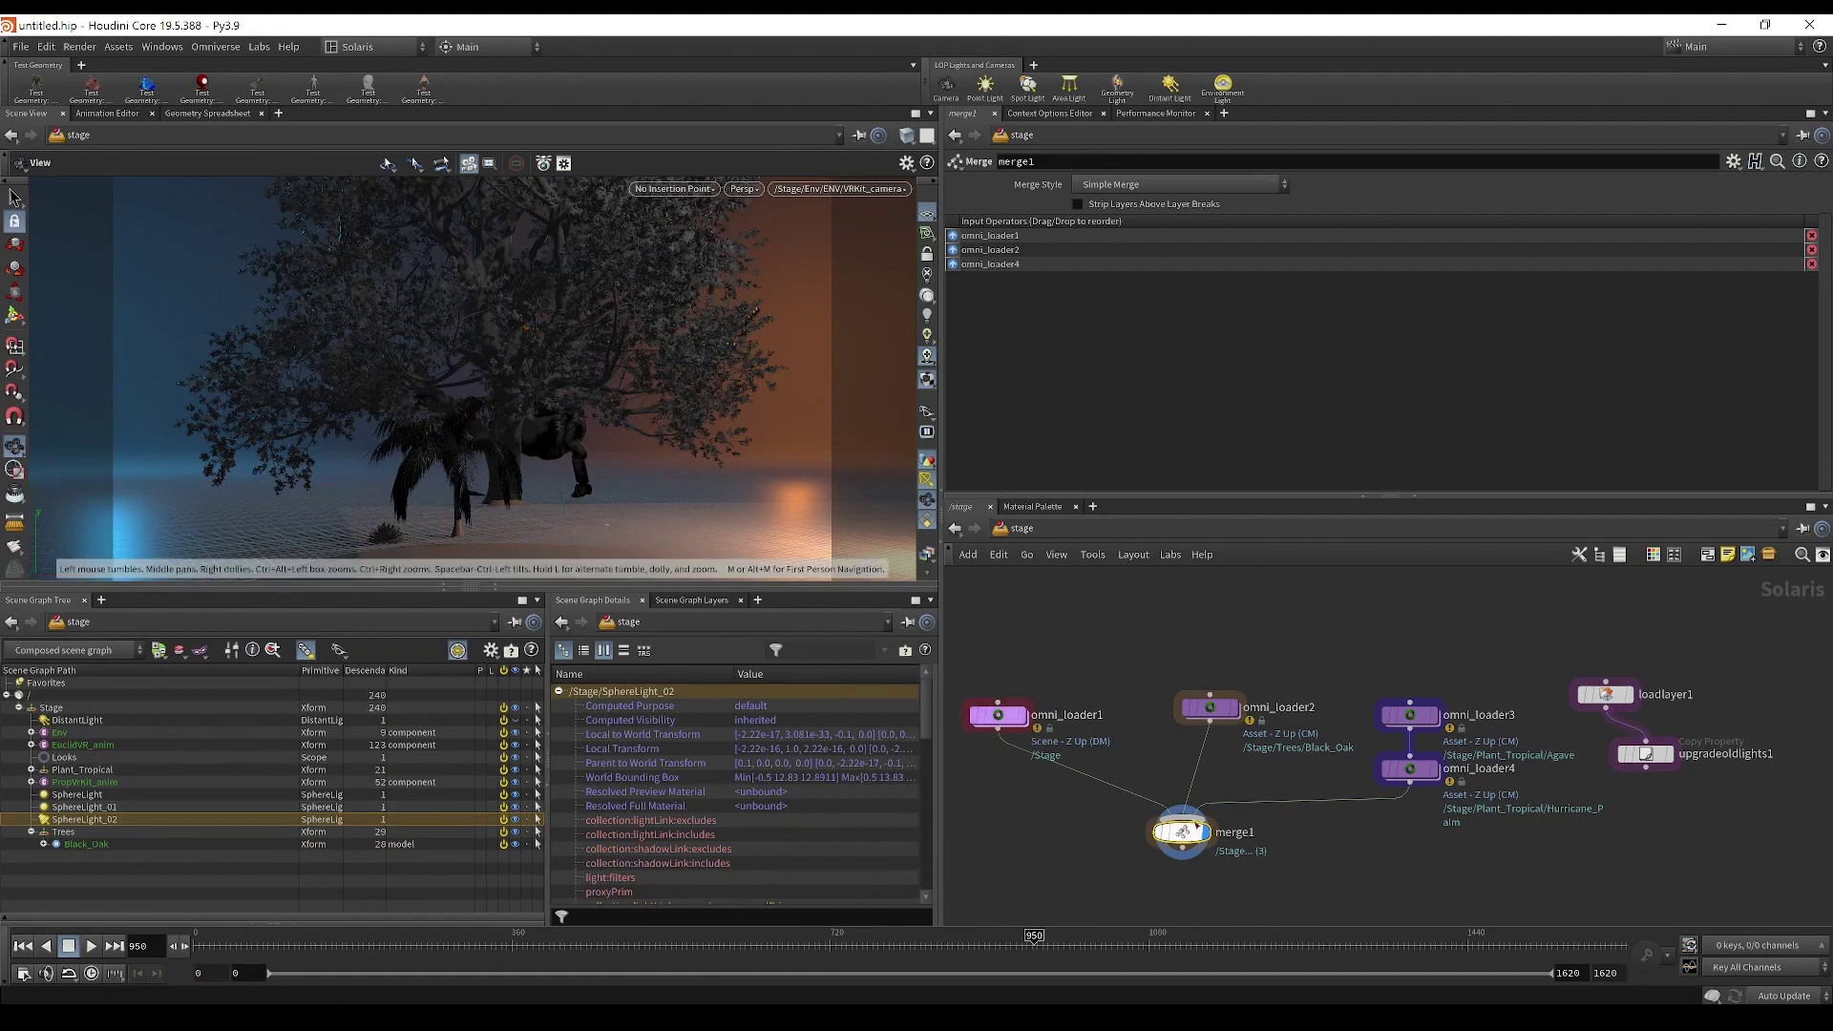
{"action": "key", "text": "Tab"}
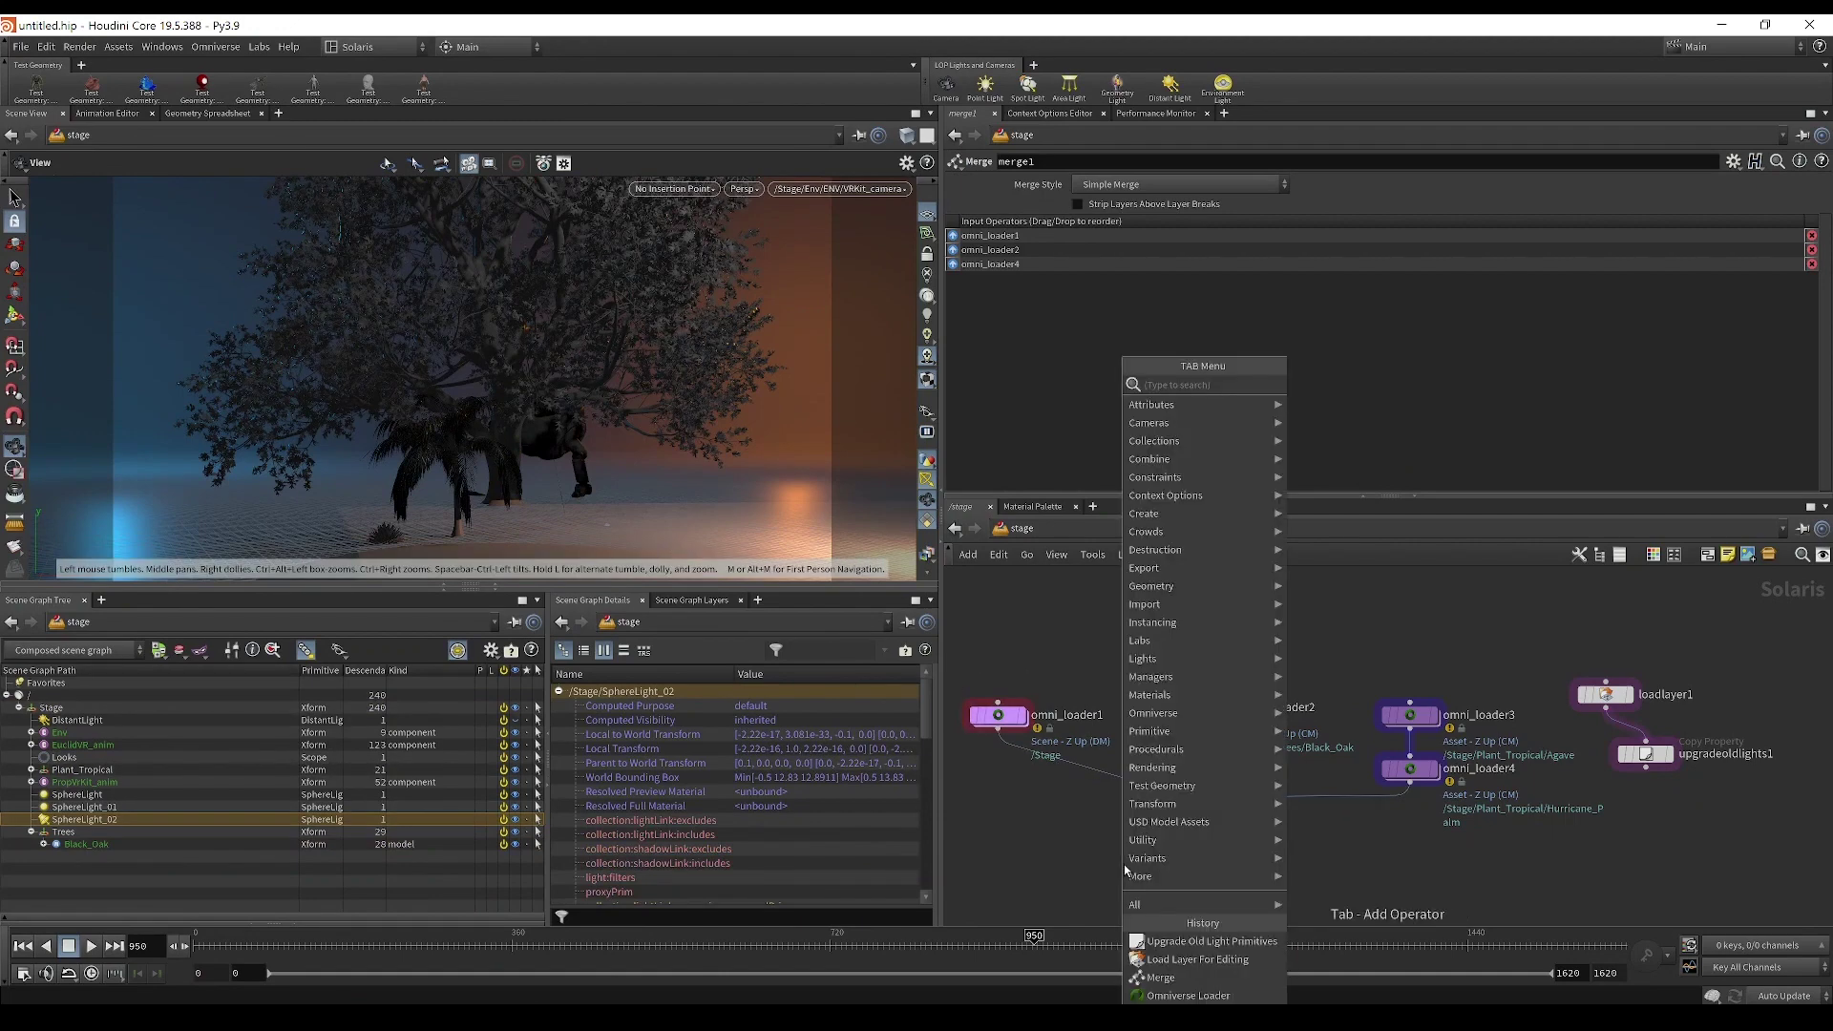
{"action": "type", "text": "rop"}
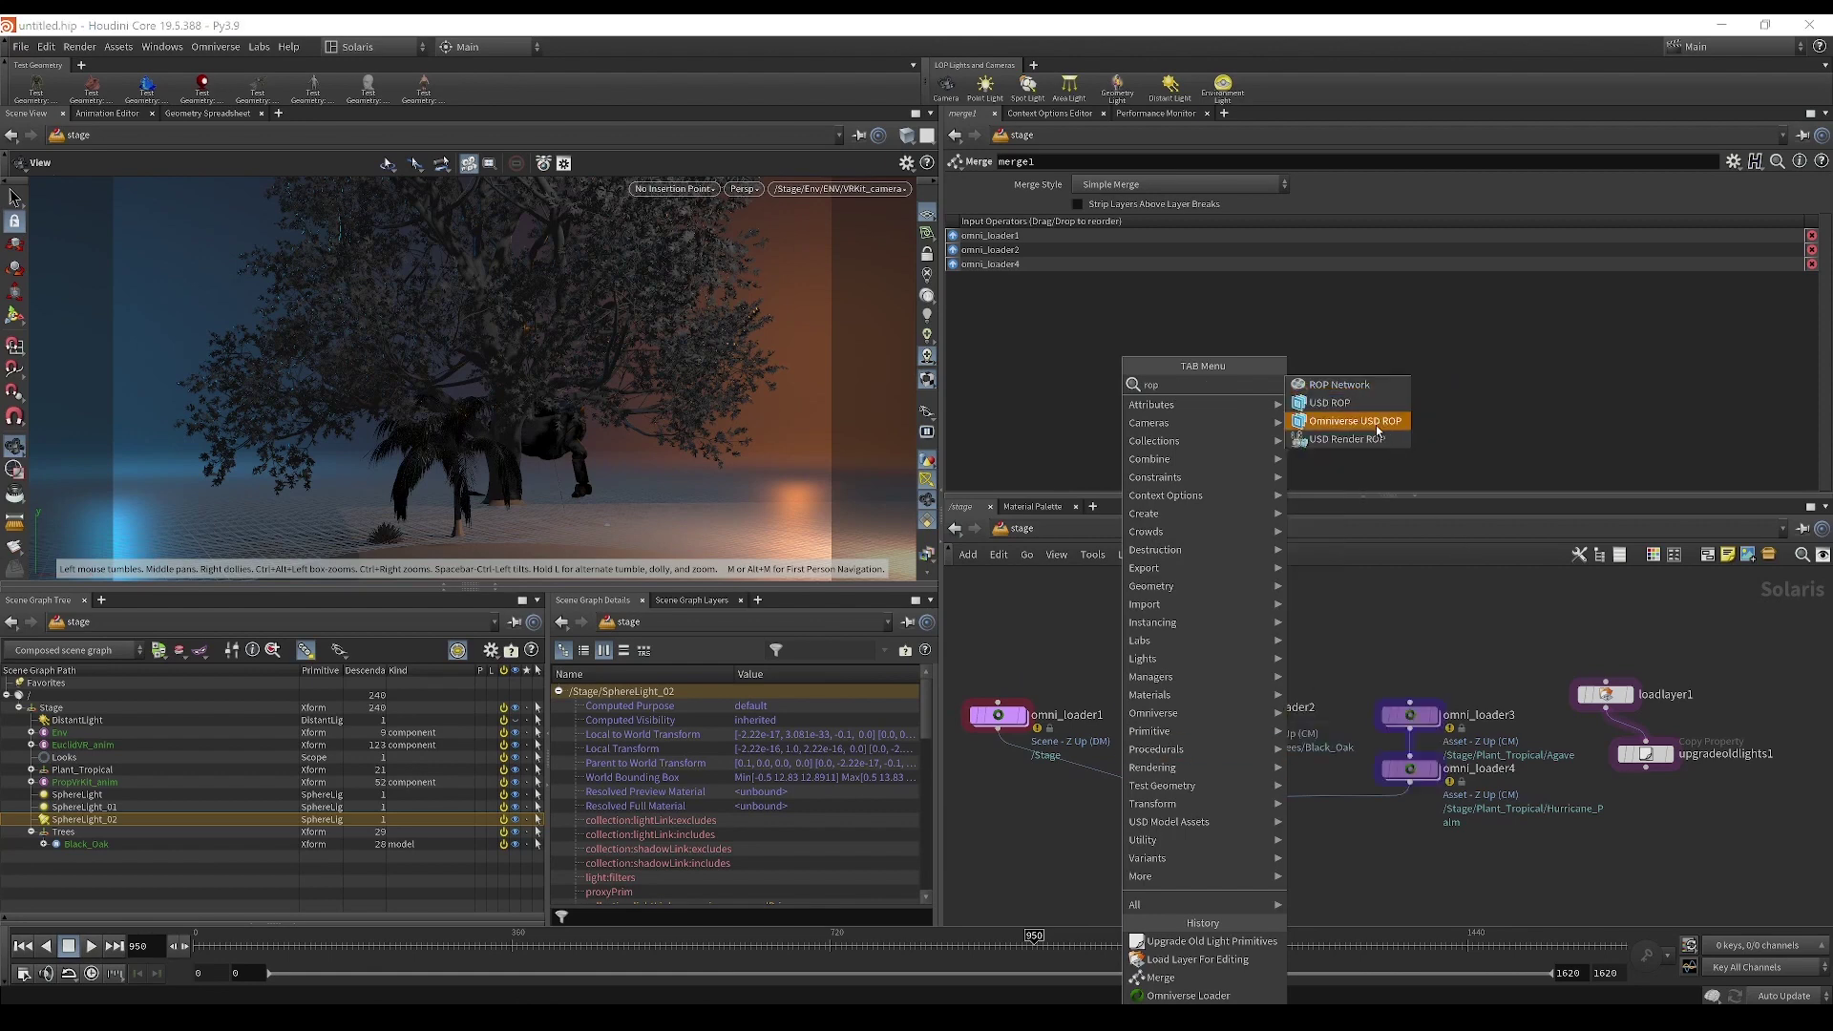
{"action": "left_click", "coordinate": [1377, 426]}
{"action": "left_click", "coordinate": [1126, 873]}
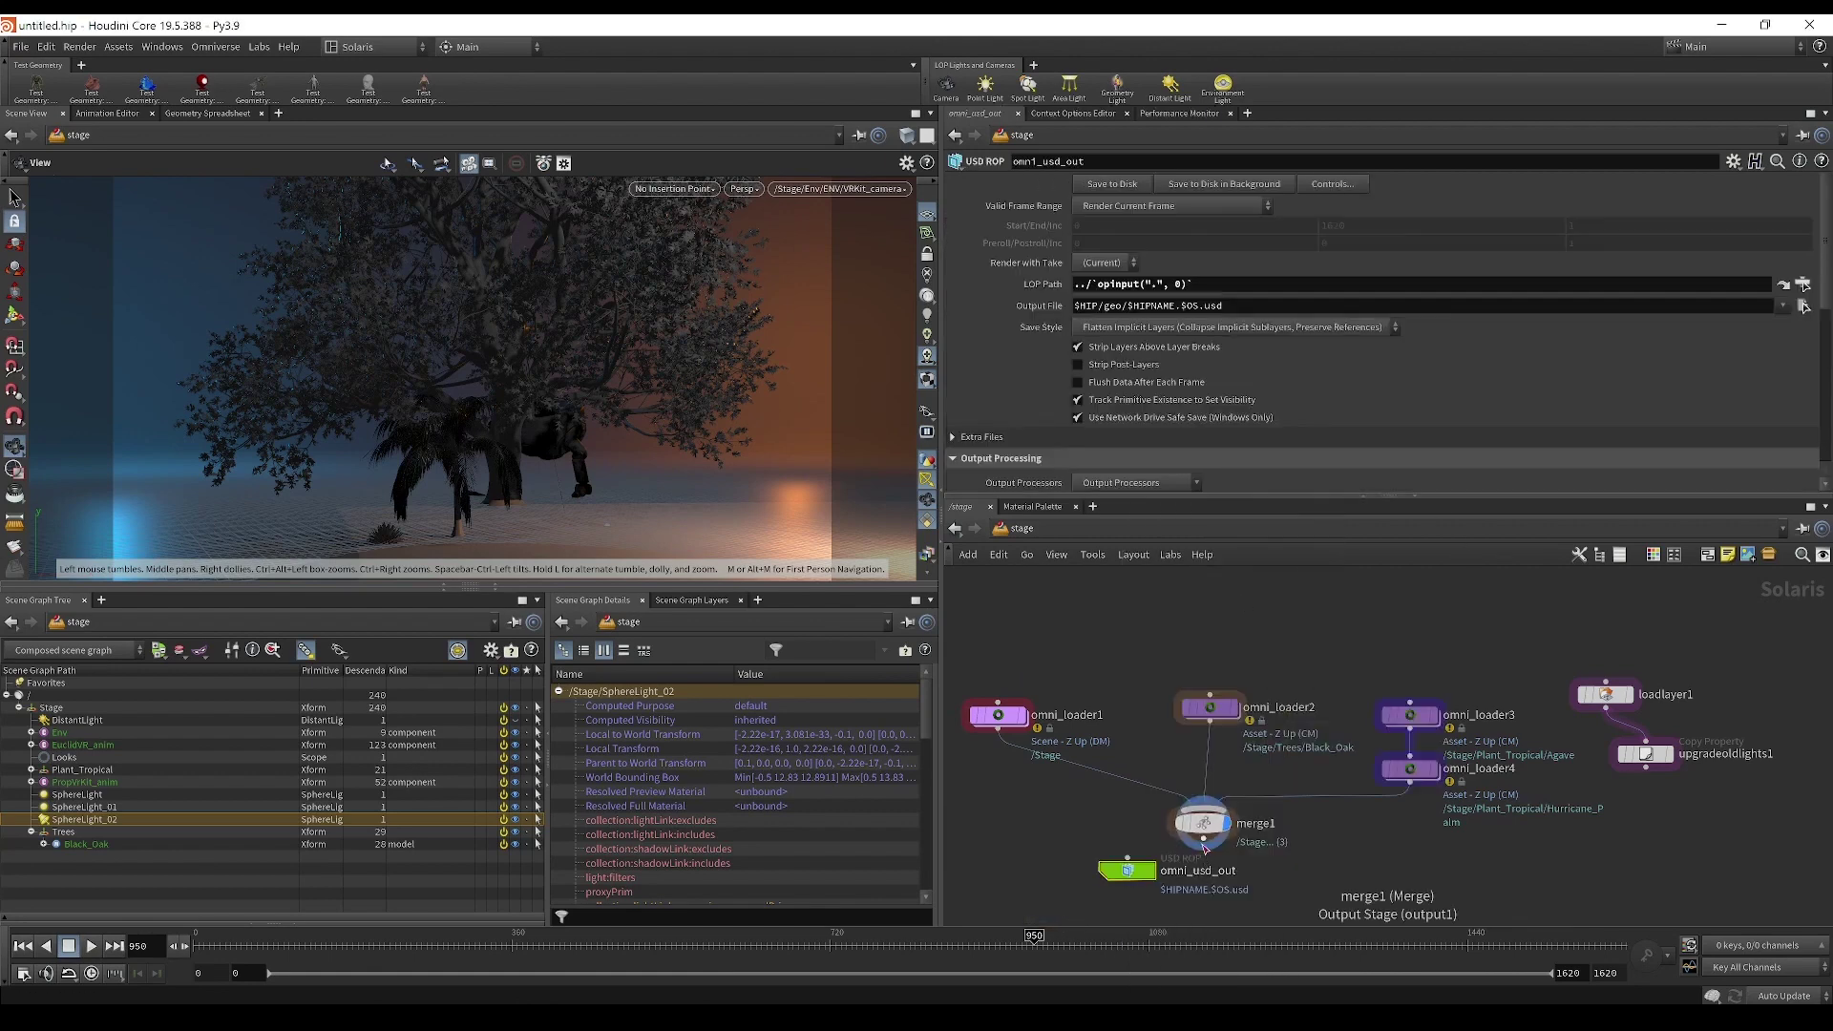
{"action": "key", "text": "Tab"}
{"action": "type", "text": "val"}
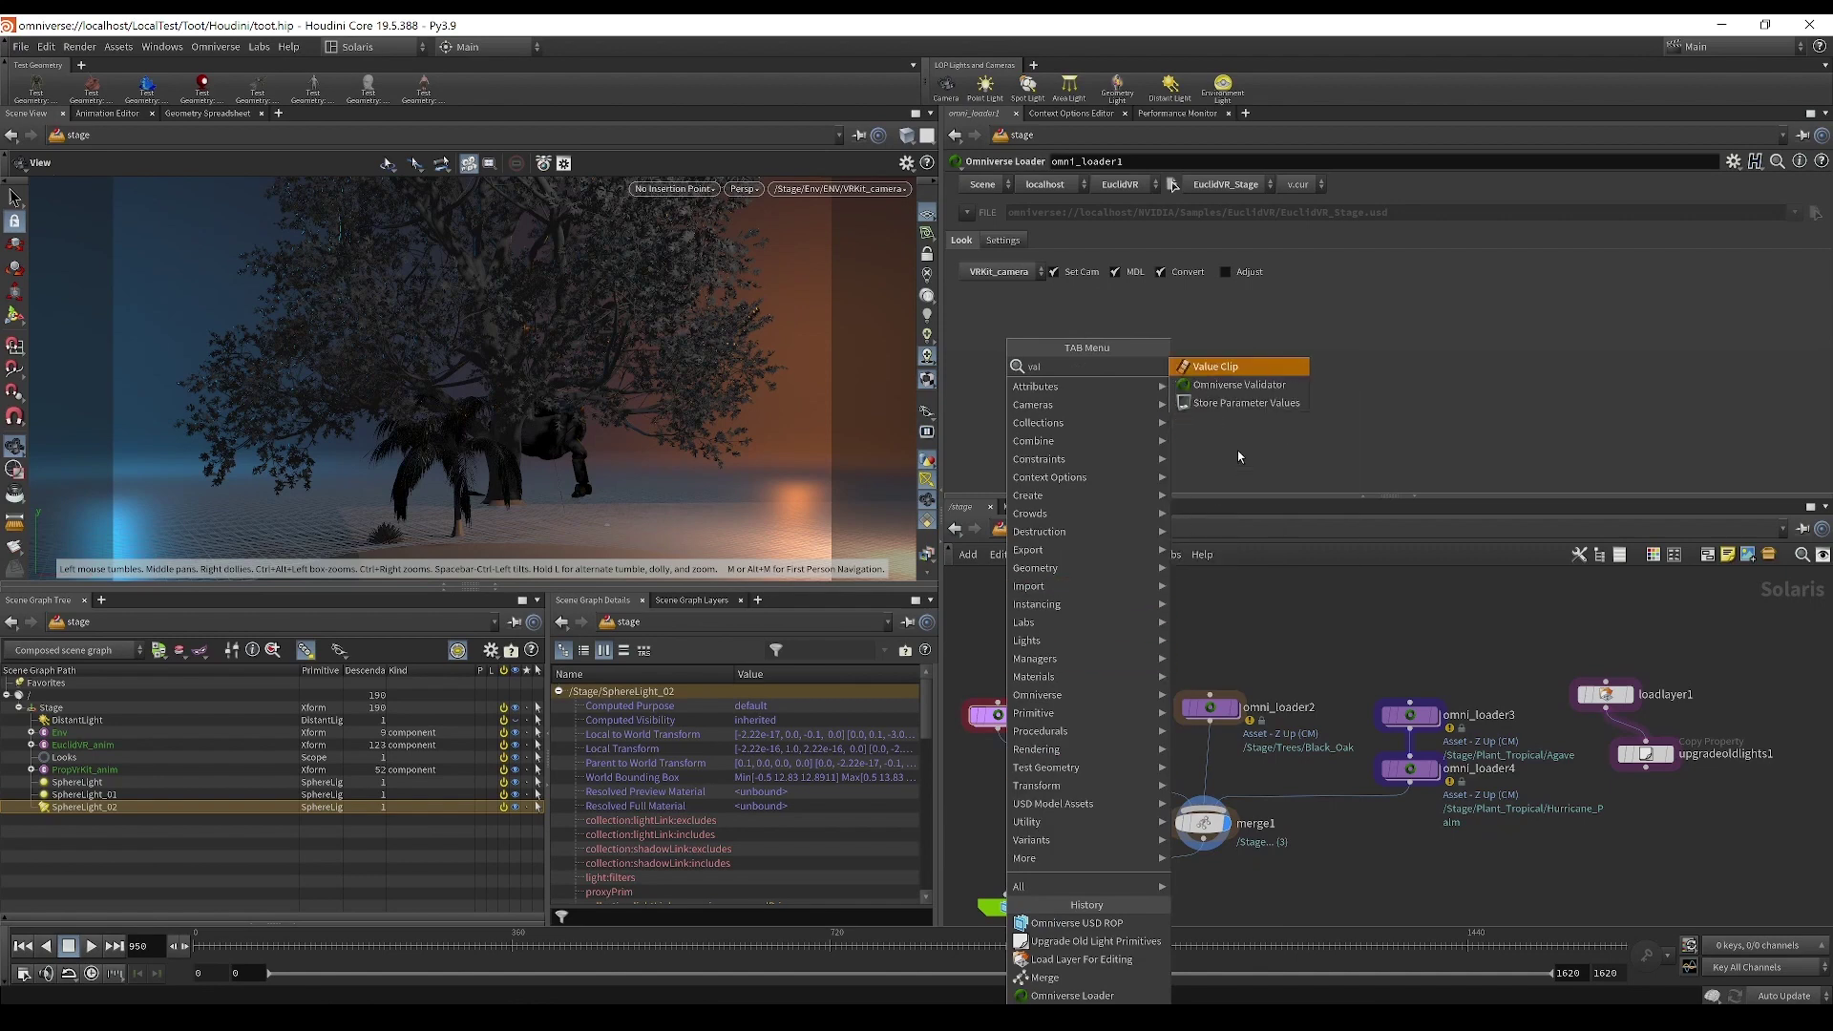
Step: Place omni_validator1 above the output node and set its Strict mode to POST after trying PRE
{"action": "left_click", "coordinate": [1239, 384]}
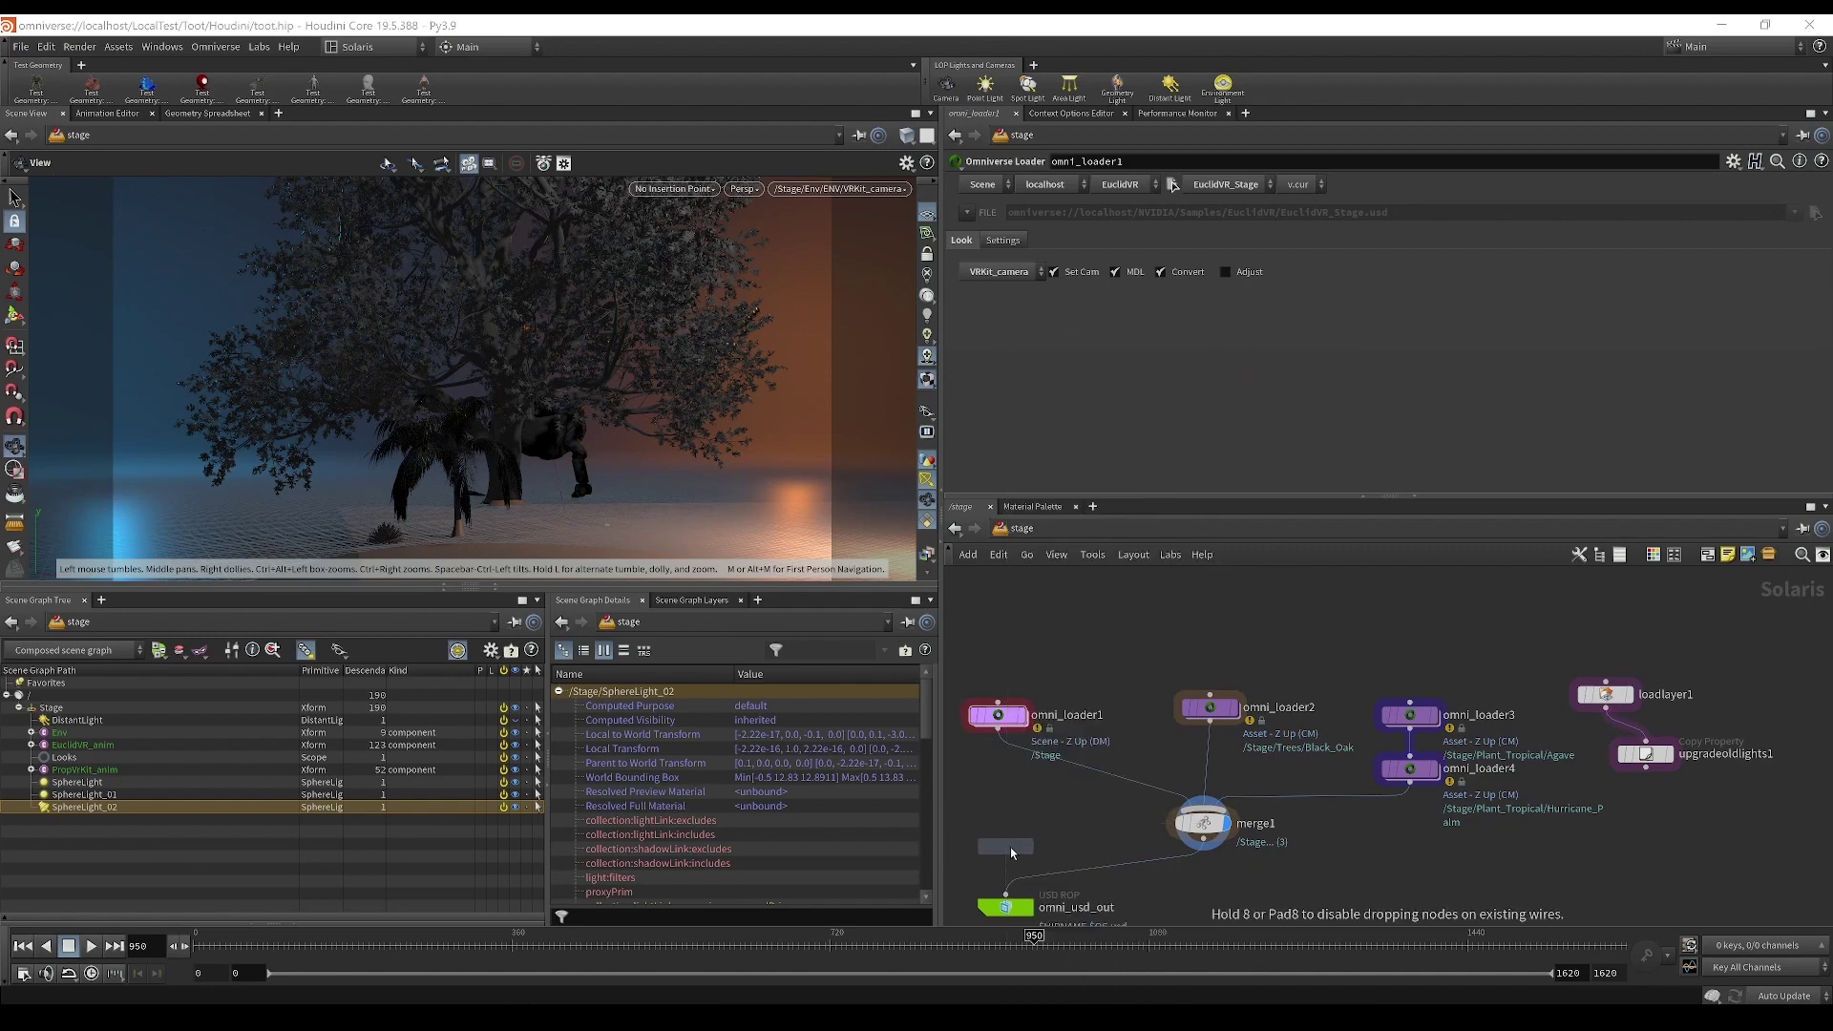
{"action": "left_click", "coordinate": [1010, 849]}
{"action": "mouse_move", "coordinate": [1432, 771]}
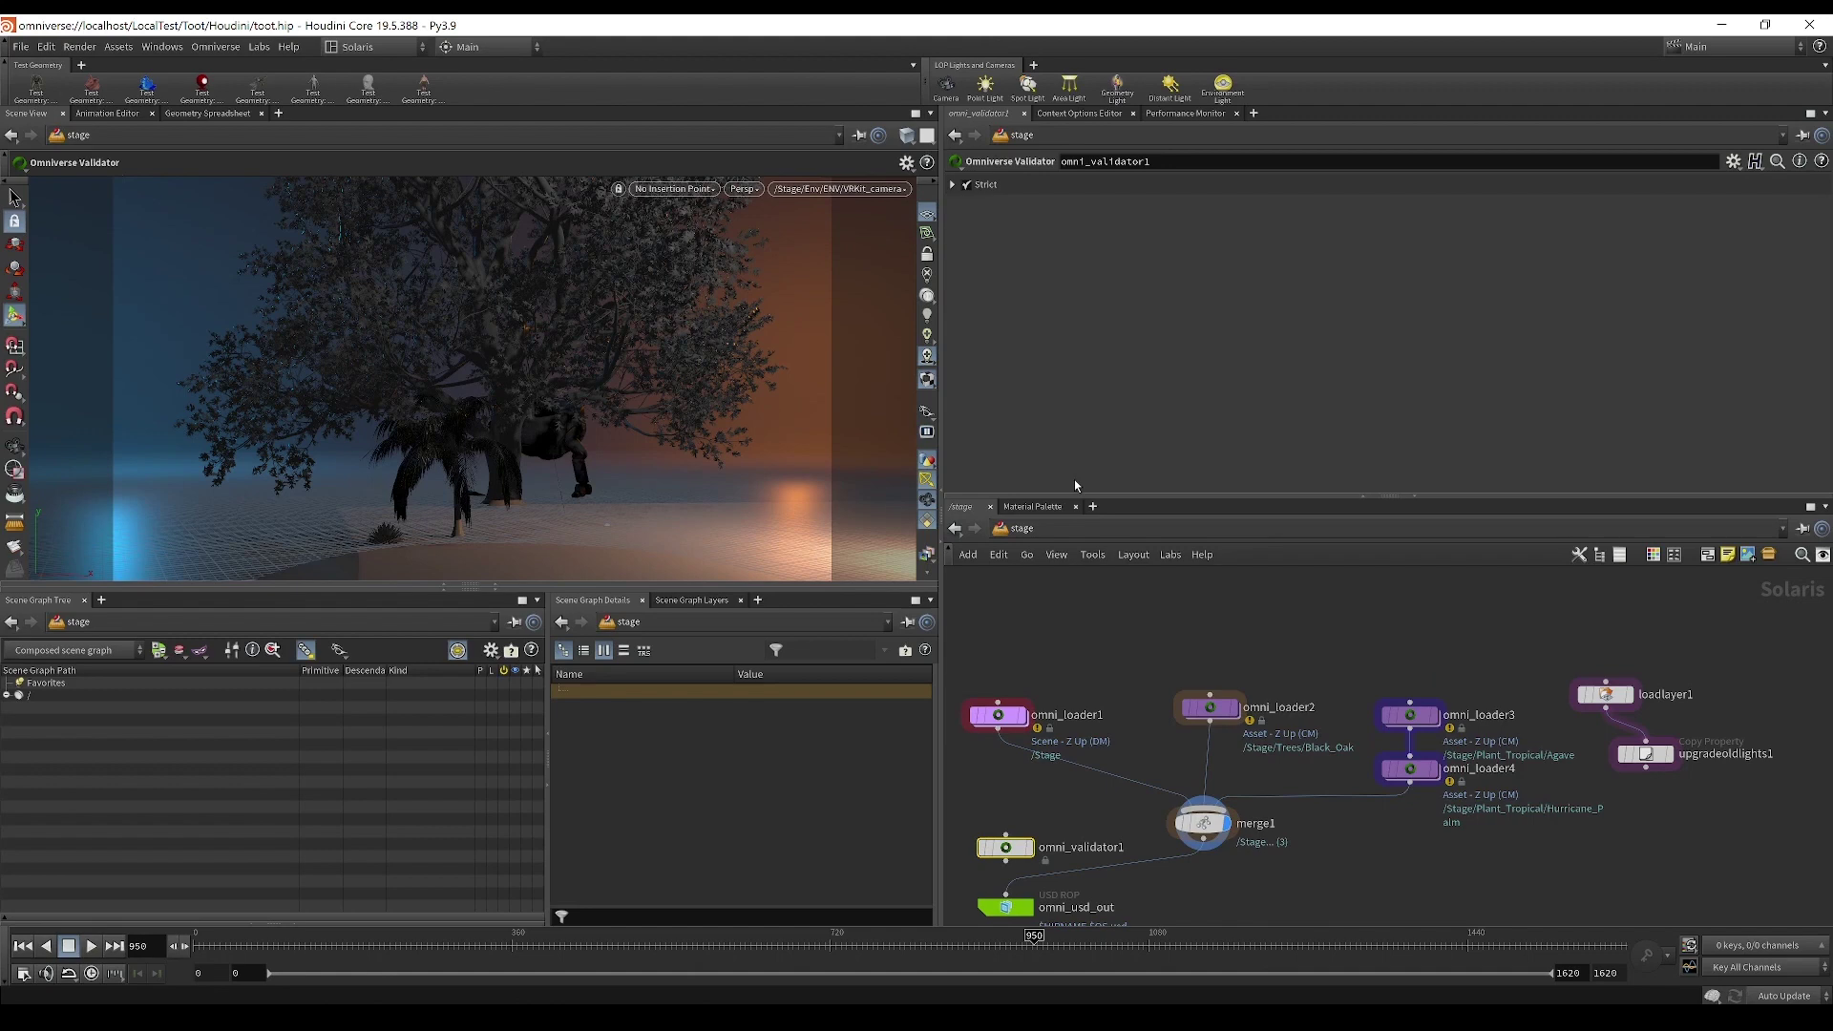
{"action": "left_click", "coordinate": [979, 186]}
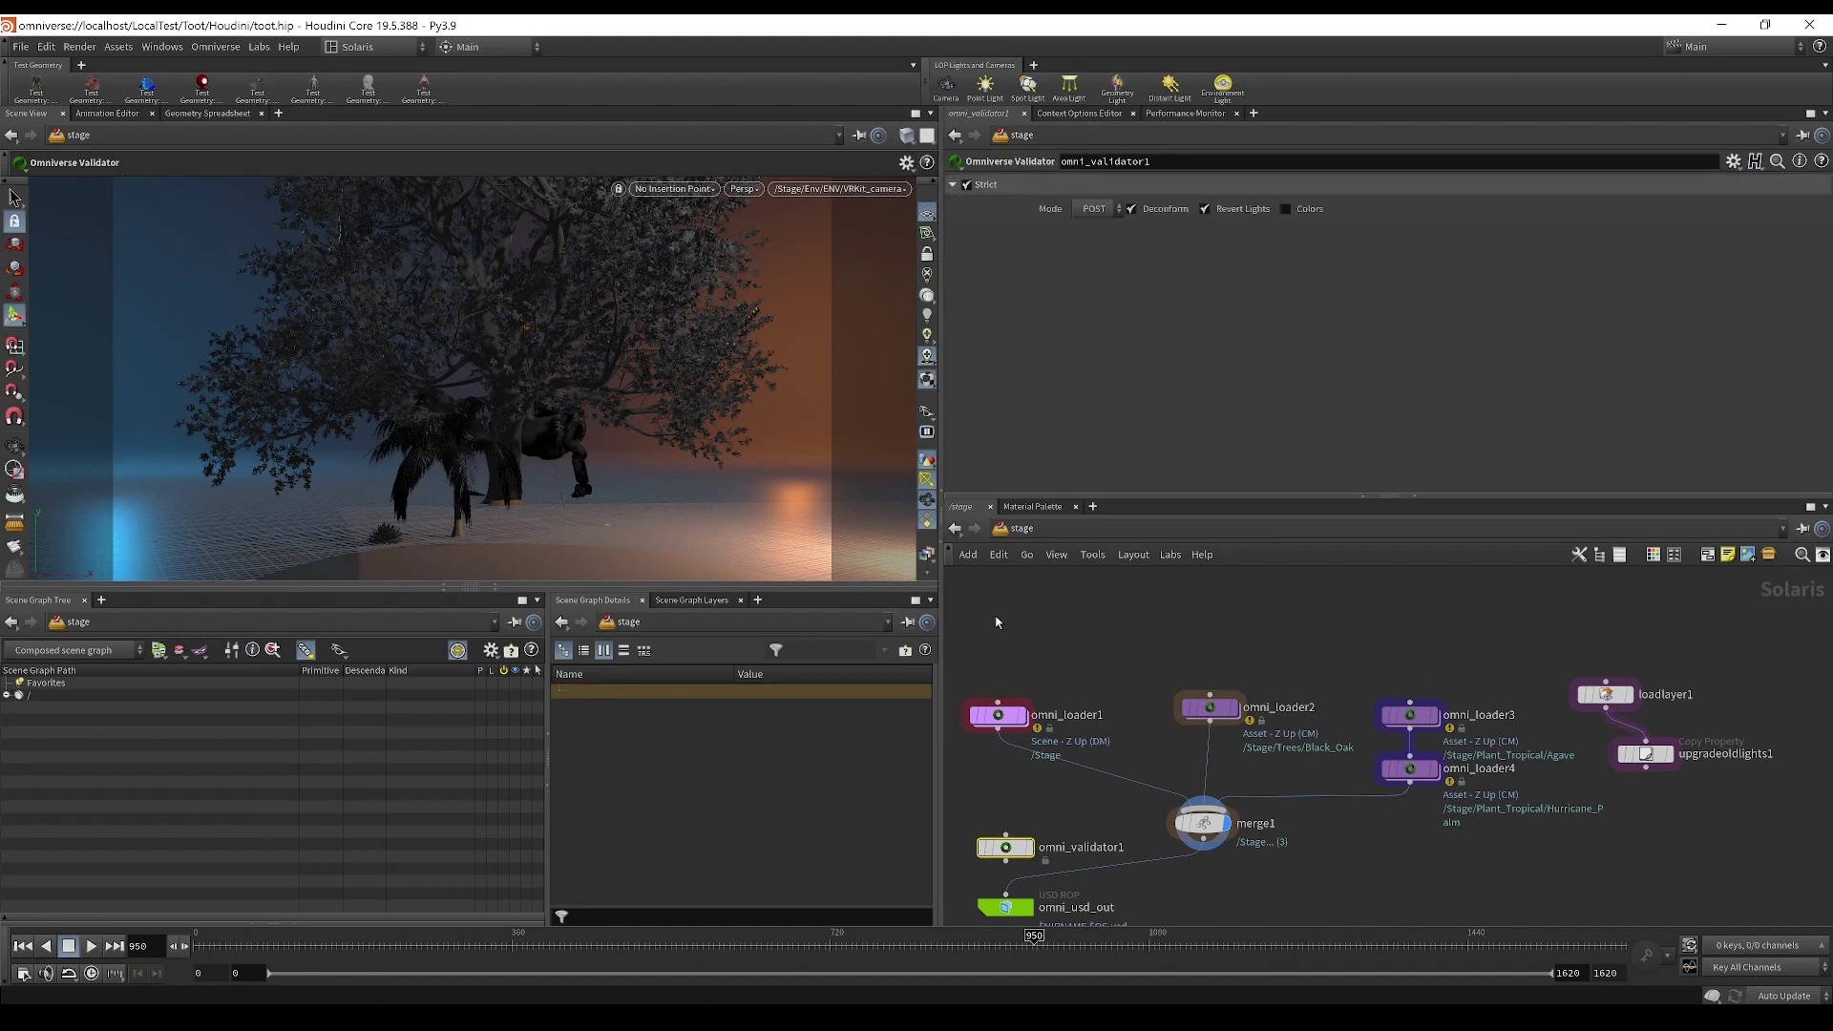
{"action": "left_click", "coordinate": [1097, 209]}
{"action": "left_click", "coordinate": [1096, 235]}
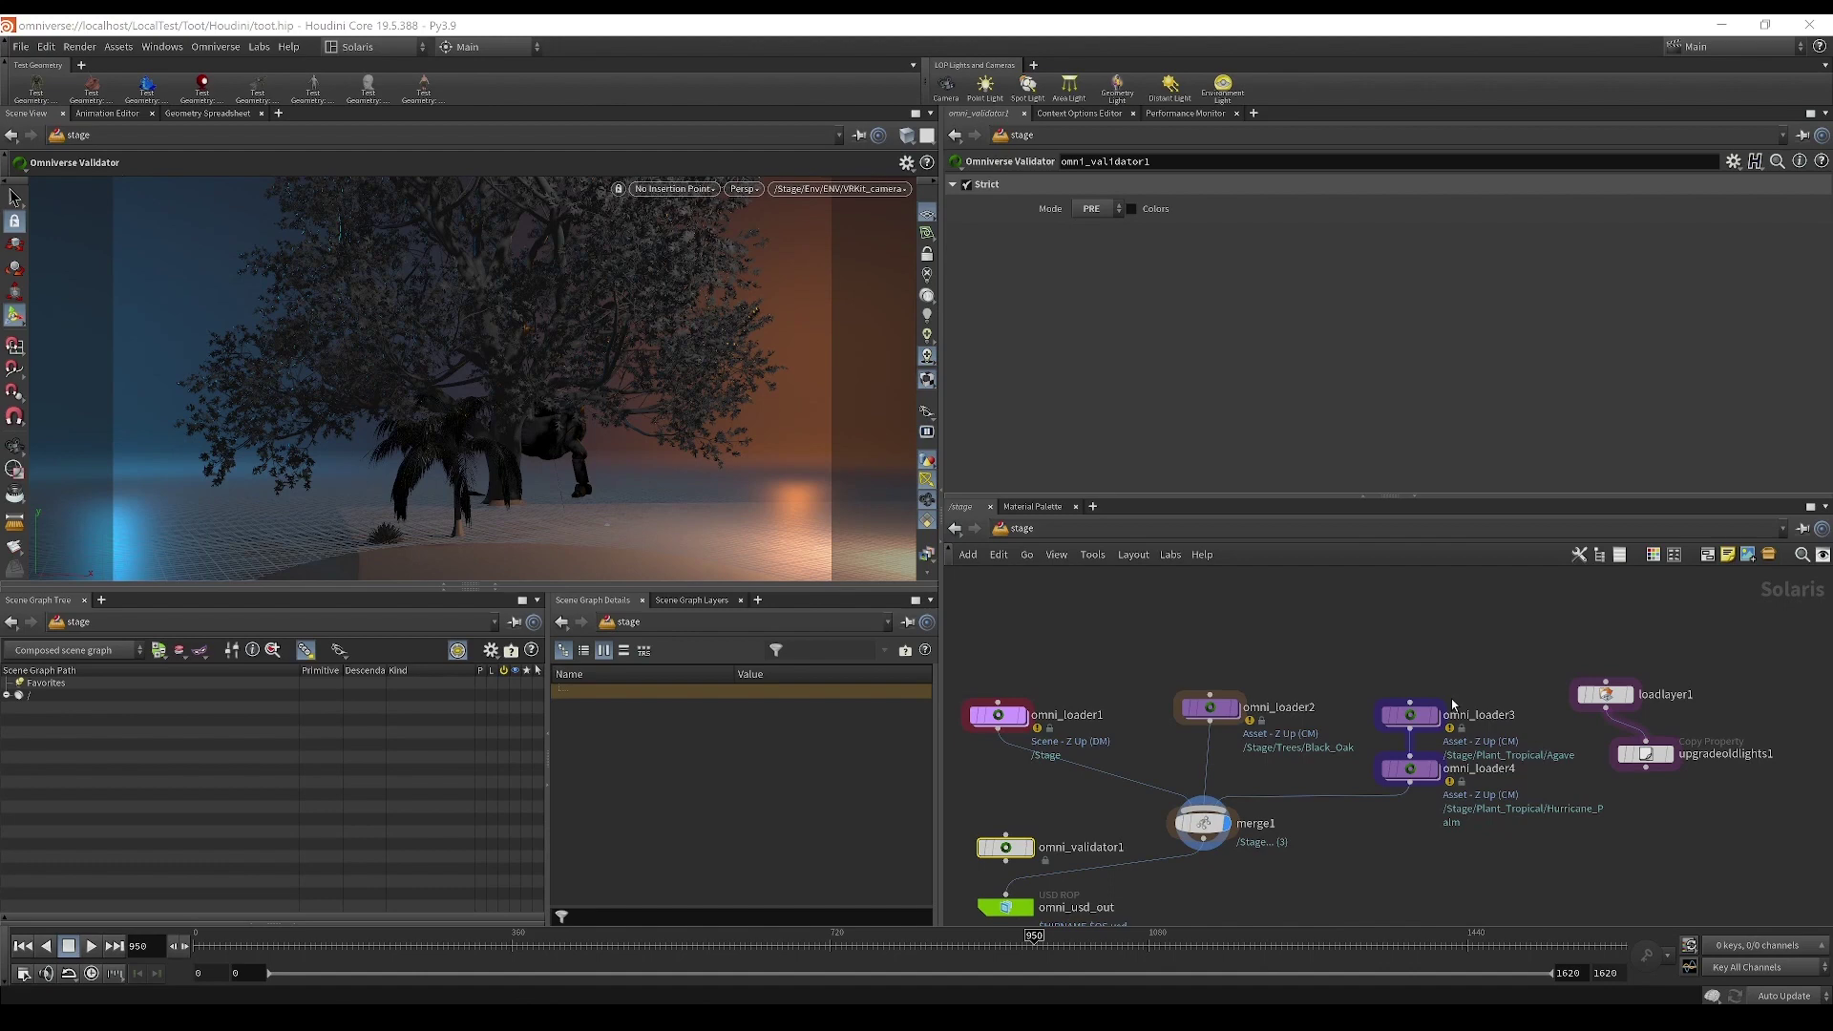
{"action": "left_click", "coordinate": [1090, 244]}
{"action": "left_click", "coordinate": [1204, 849]}
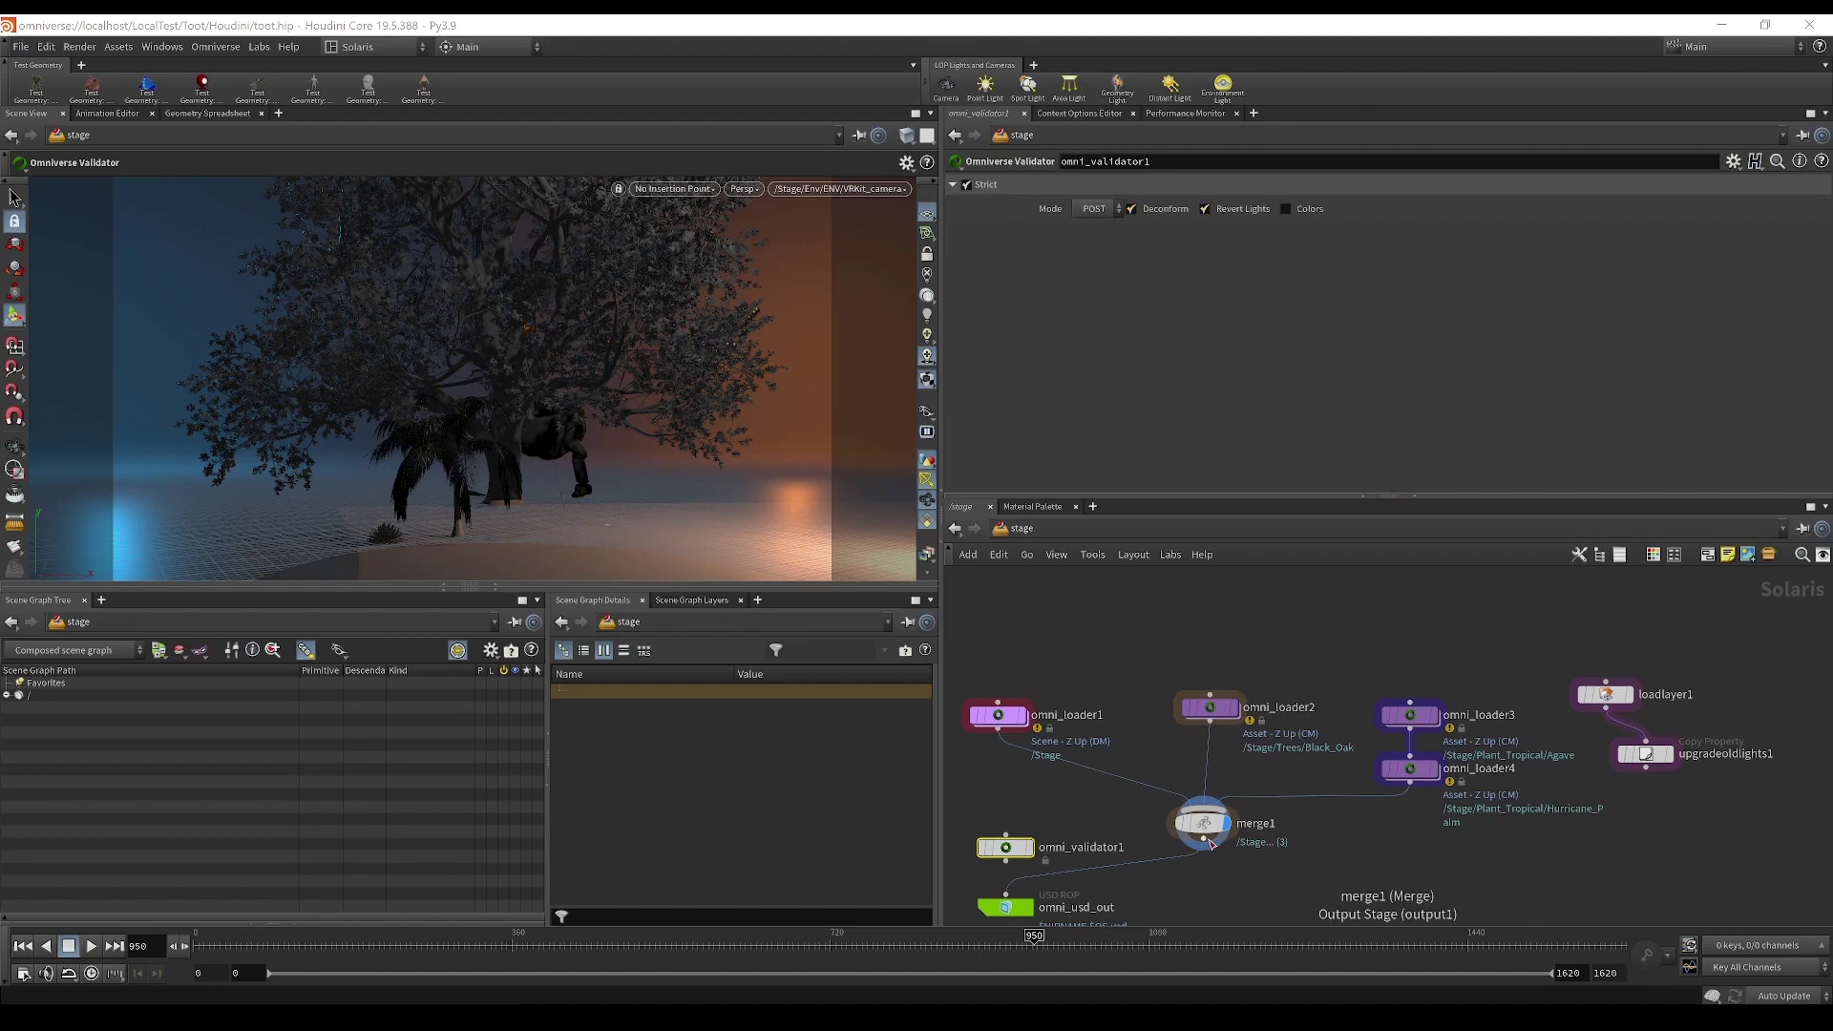
Step: Wire merge1 into omni_validator1, display it, and feed the validator into omni_usd_out
{"action": "left_click", "coordinate": [1008, 814]}
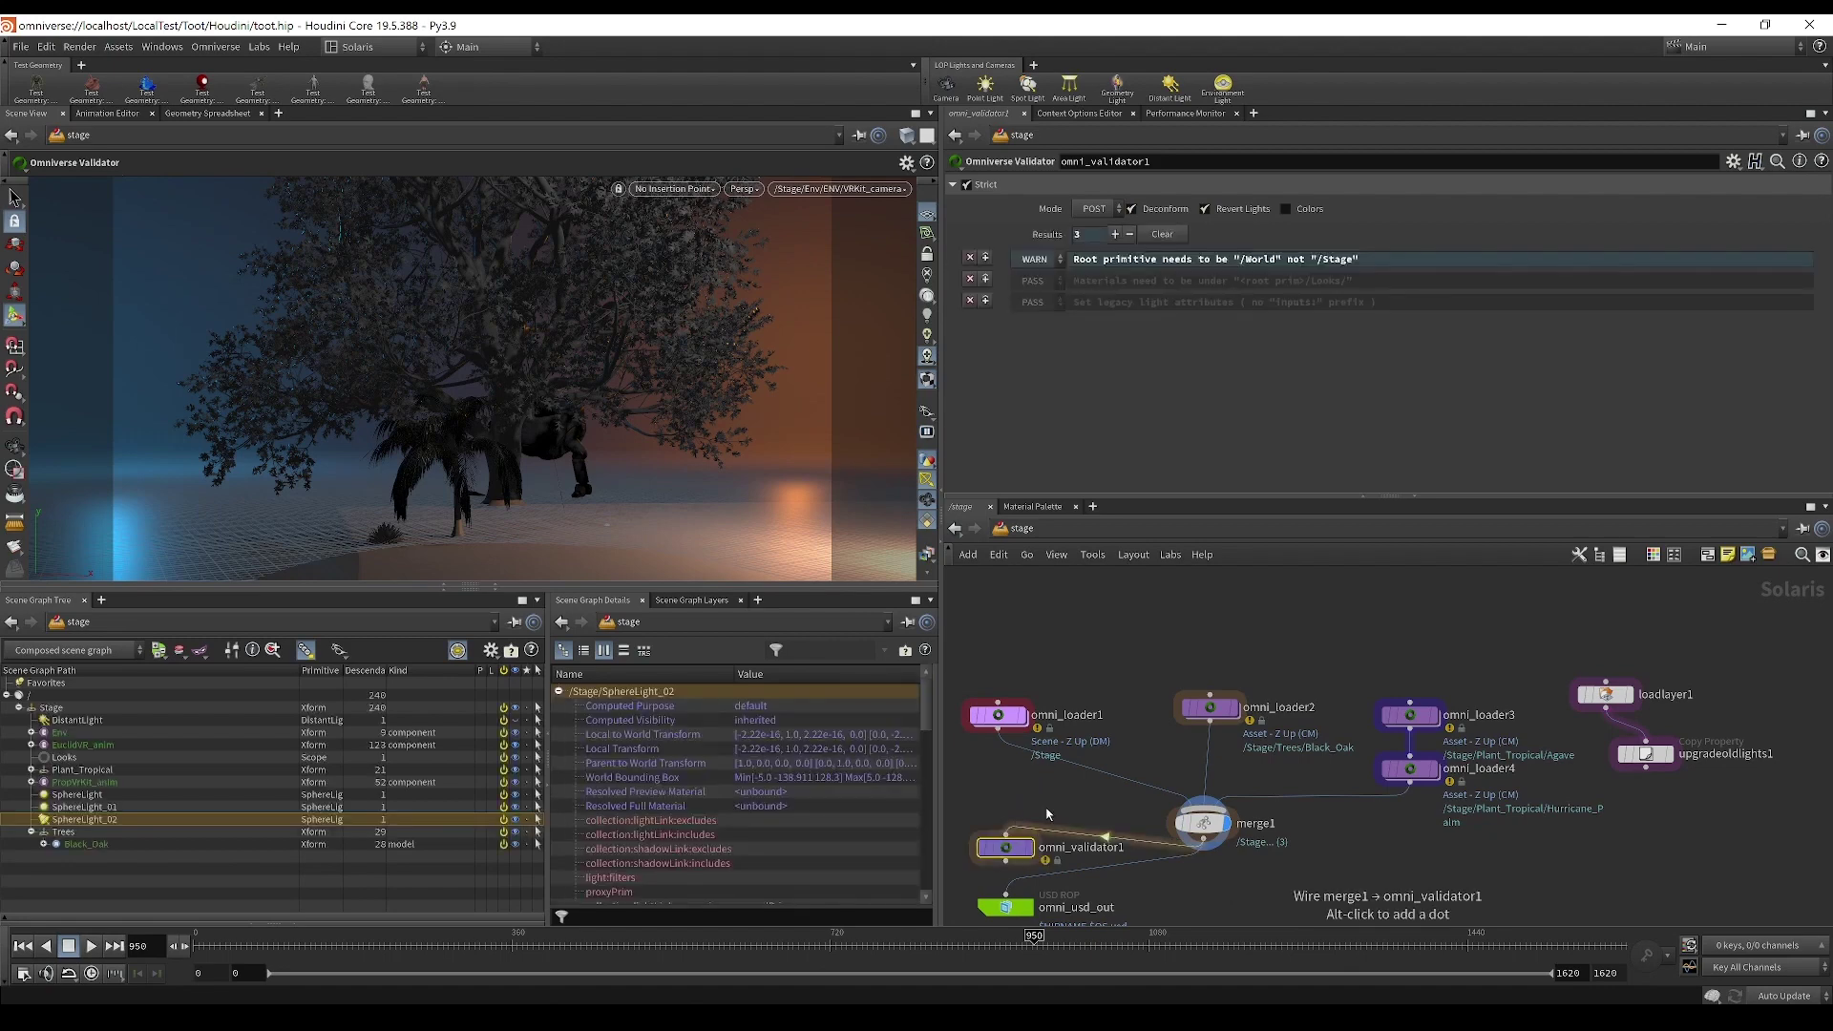
{"action": "left_click", "coordinate": [1015, 855]}
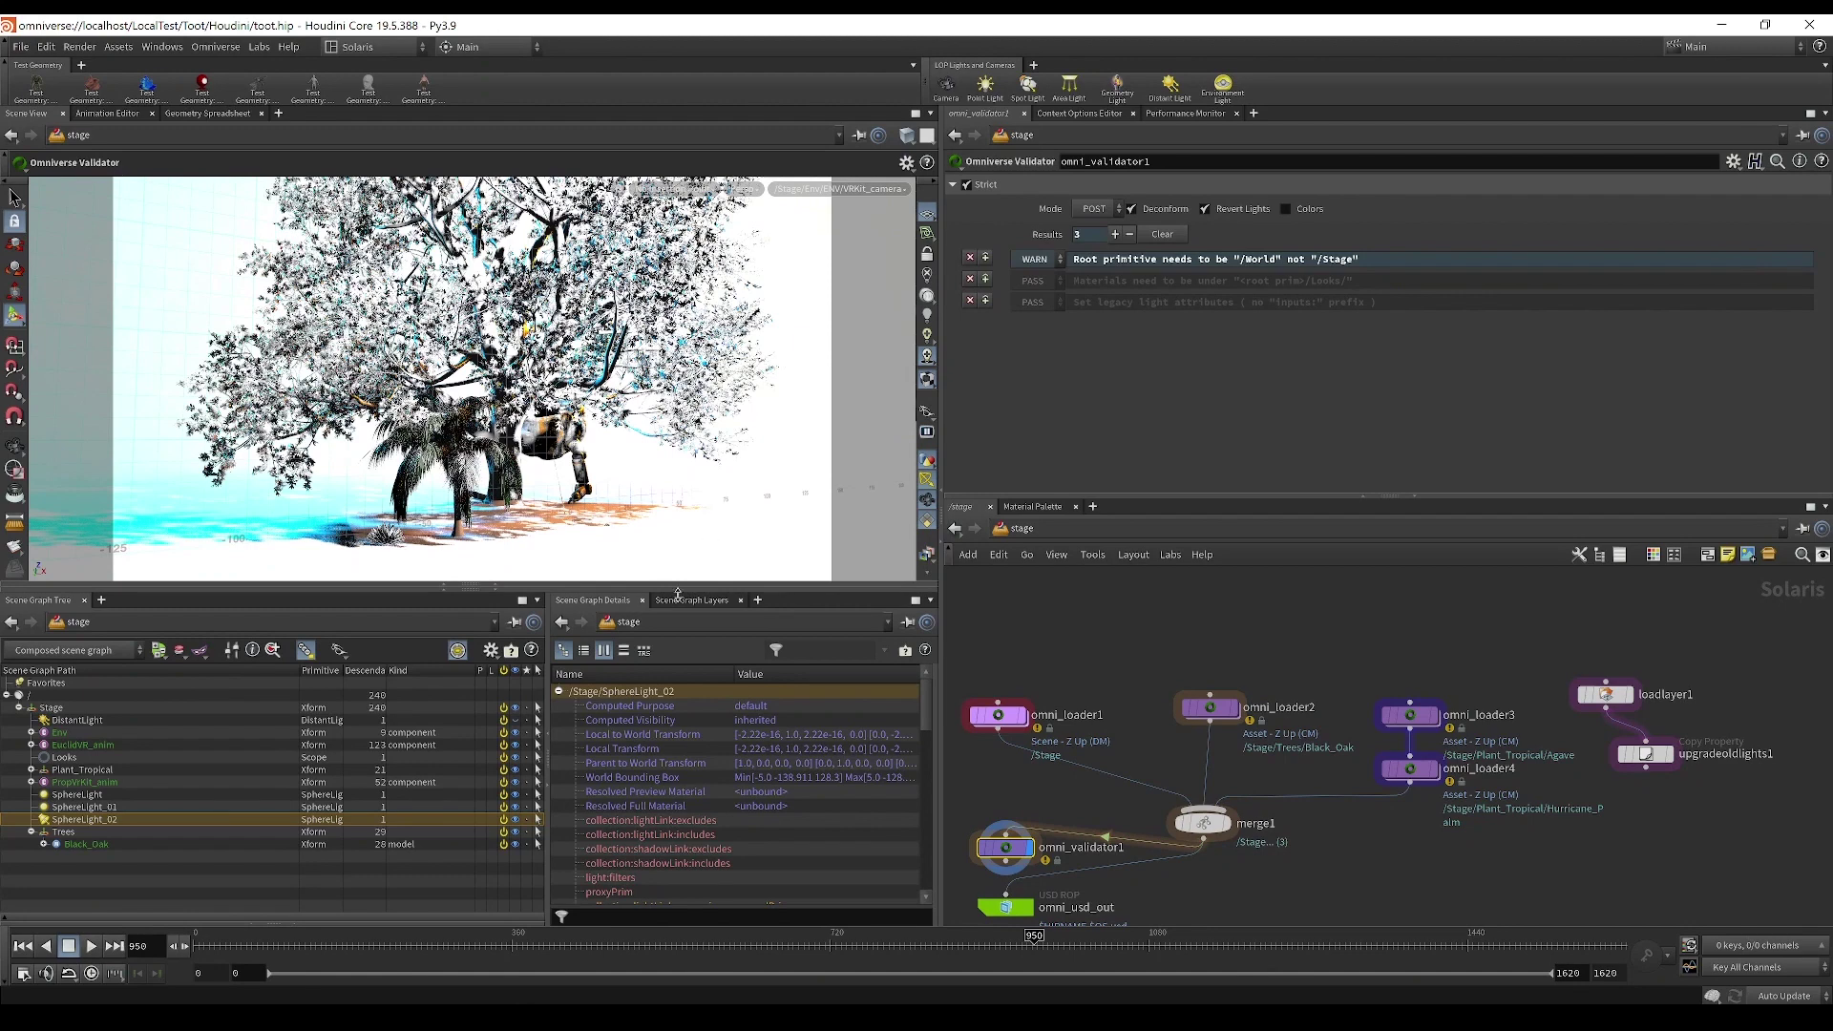
{"action": "left_click", "coordinate": [90, 709]}
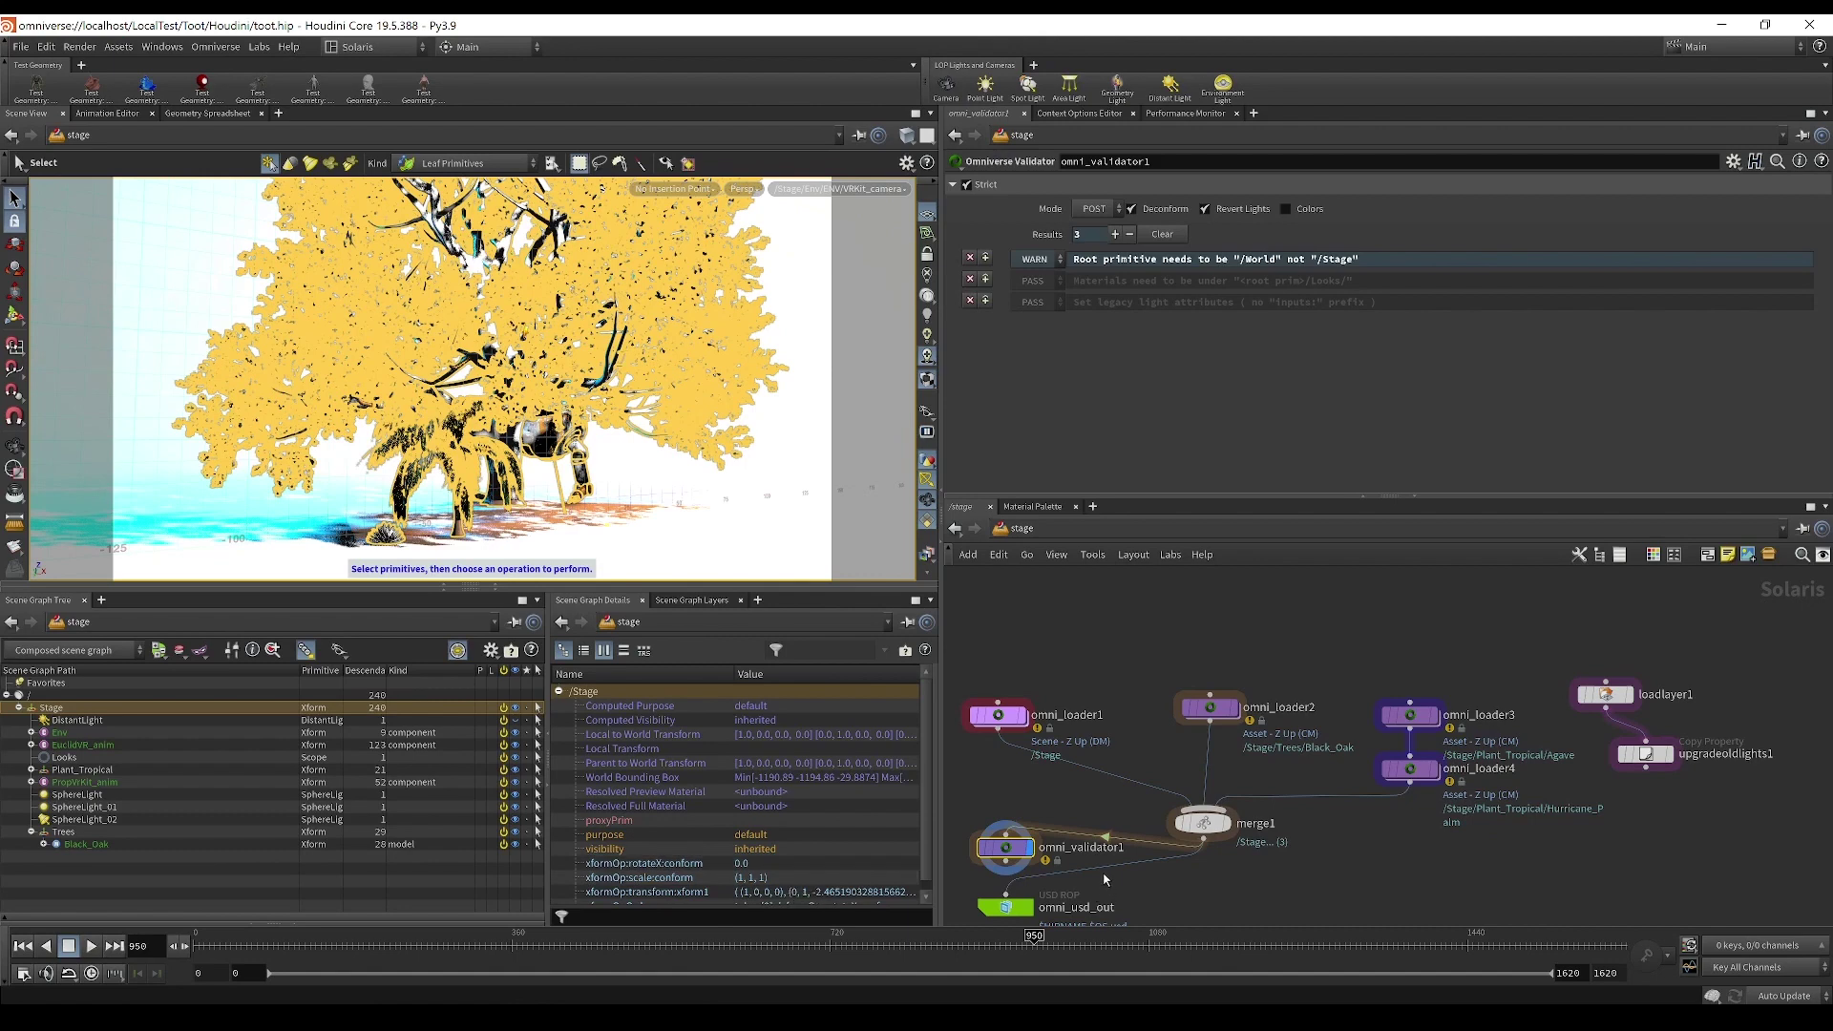
{"action": "left_click_drag", "start_coordinate": [1007, 864], "coordinate": [1020, 914]}
{"action": "left_click", "coordinate": [1011, 909]}
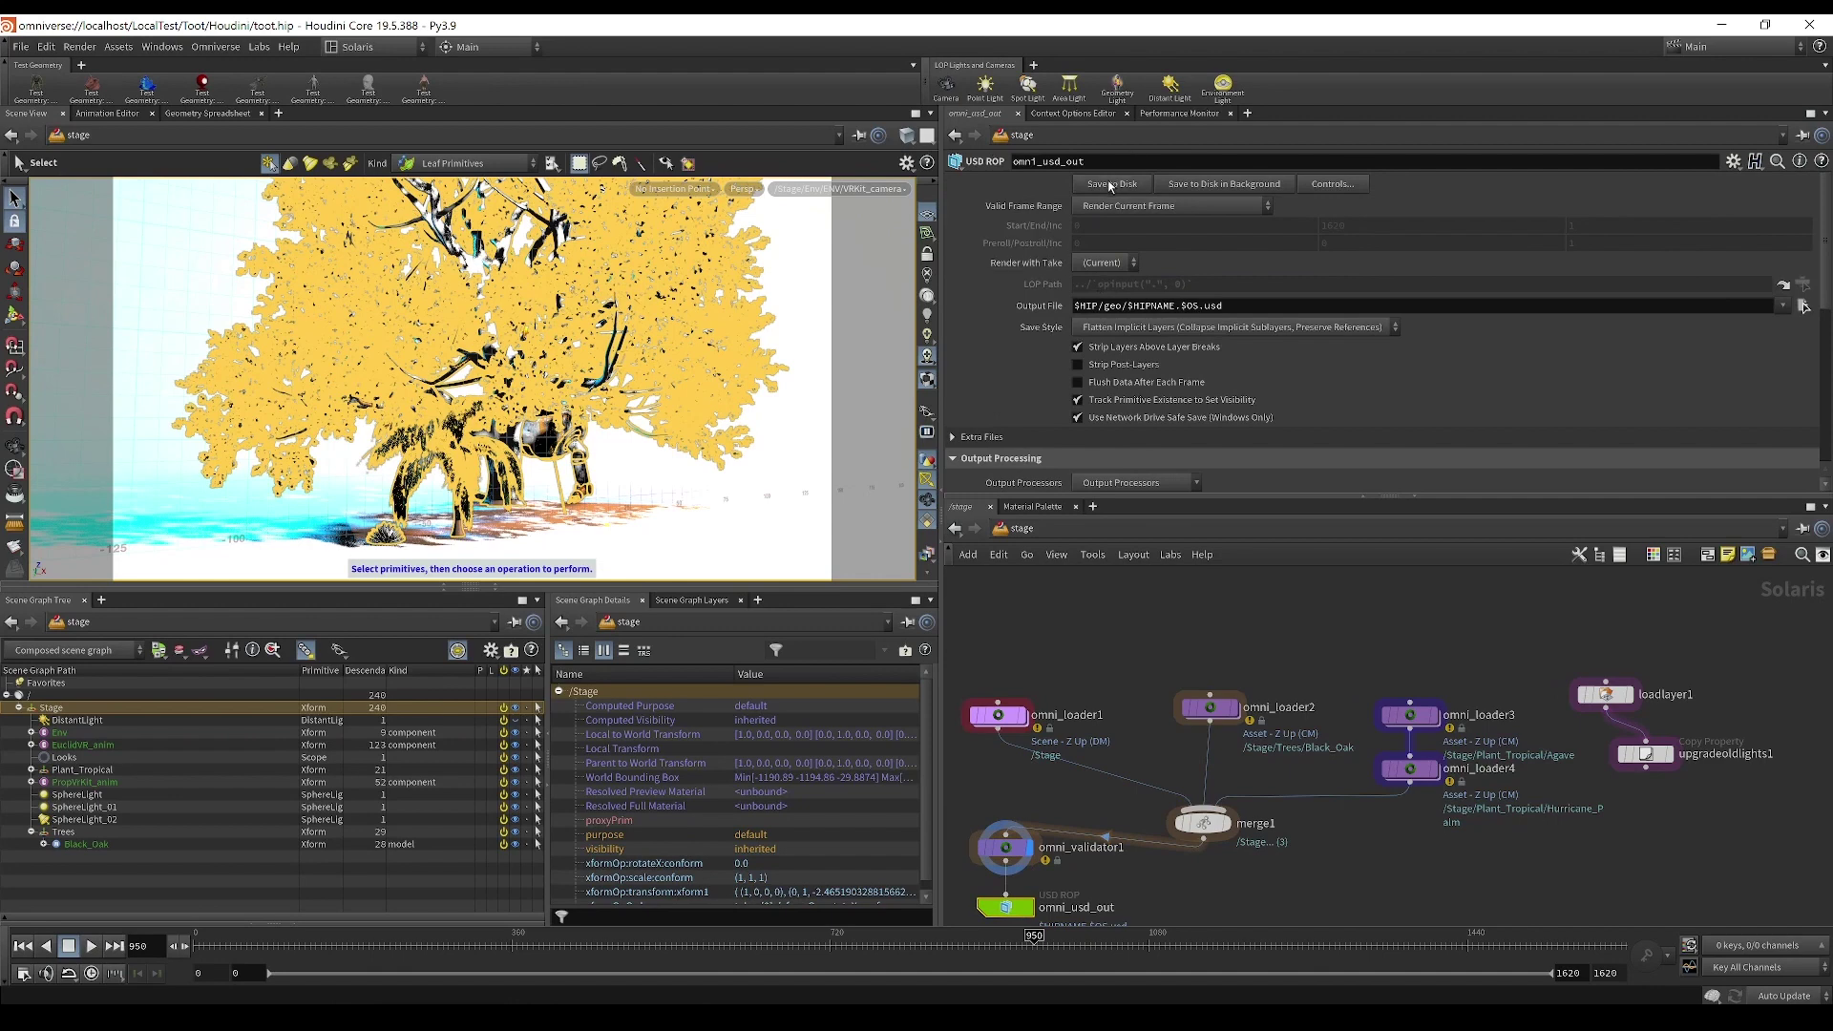
Step: Set omni_usd_out to Render Specific Frame Range (0–1620) and save the USD to disk
{"action": "left_click", "coordinate": [1100, 208]}
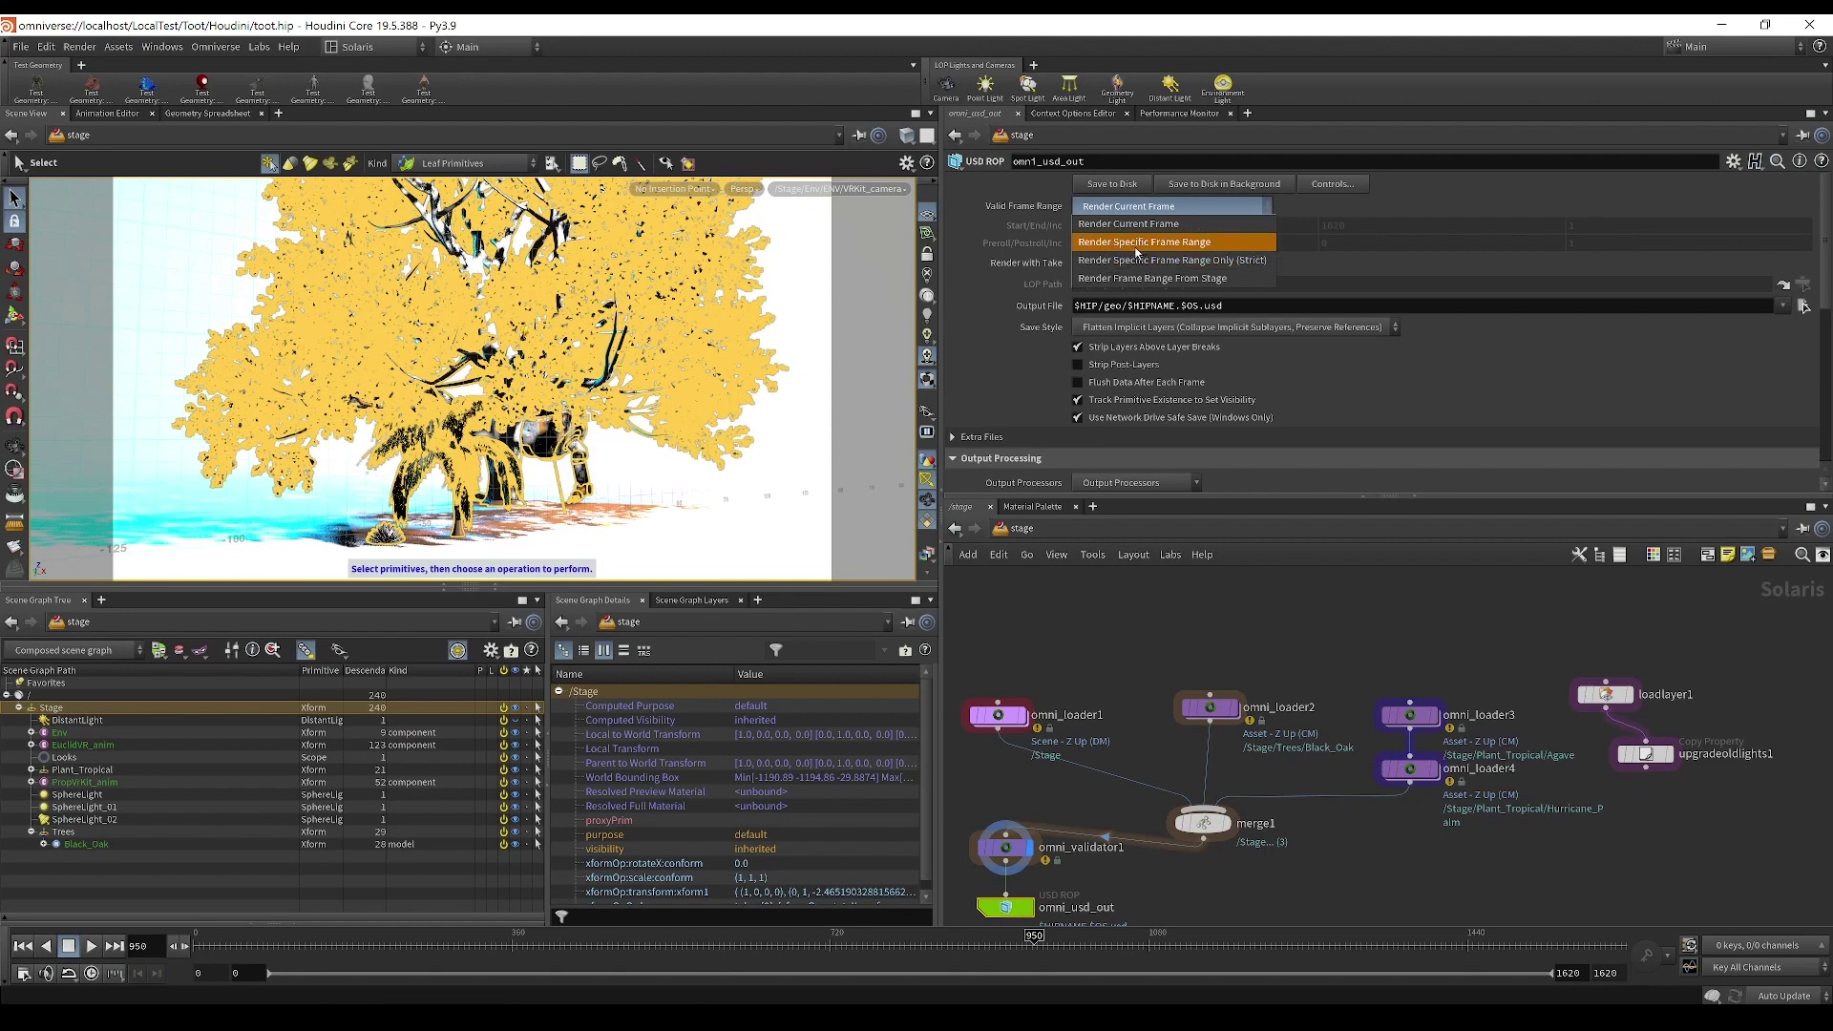
{"action": "left_click", "coordinate": [1137, 250]}
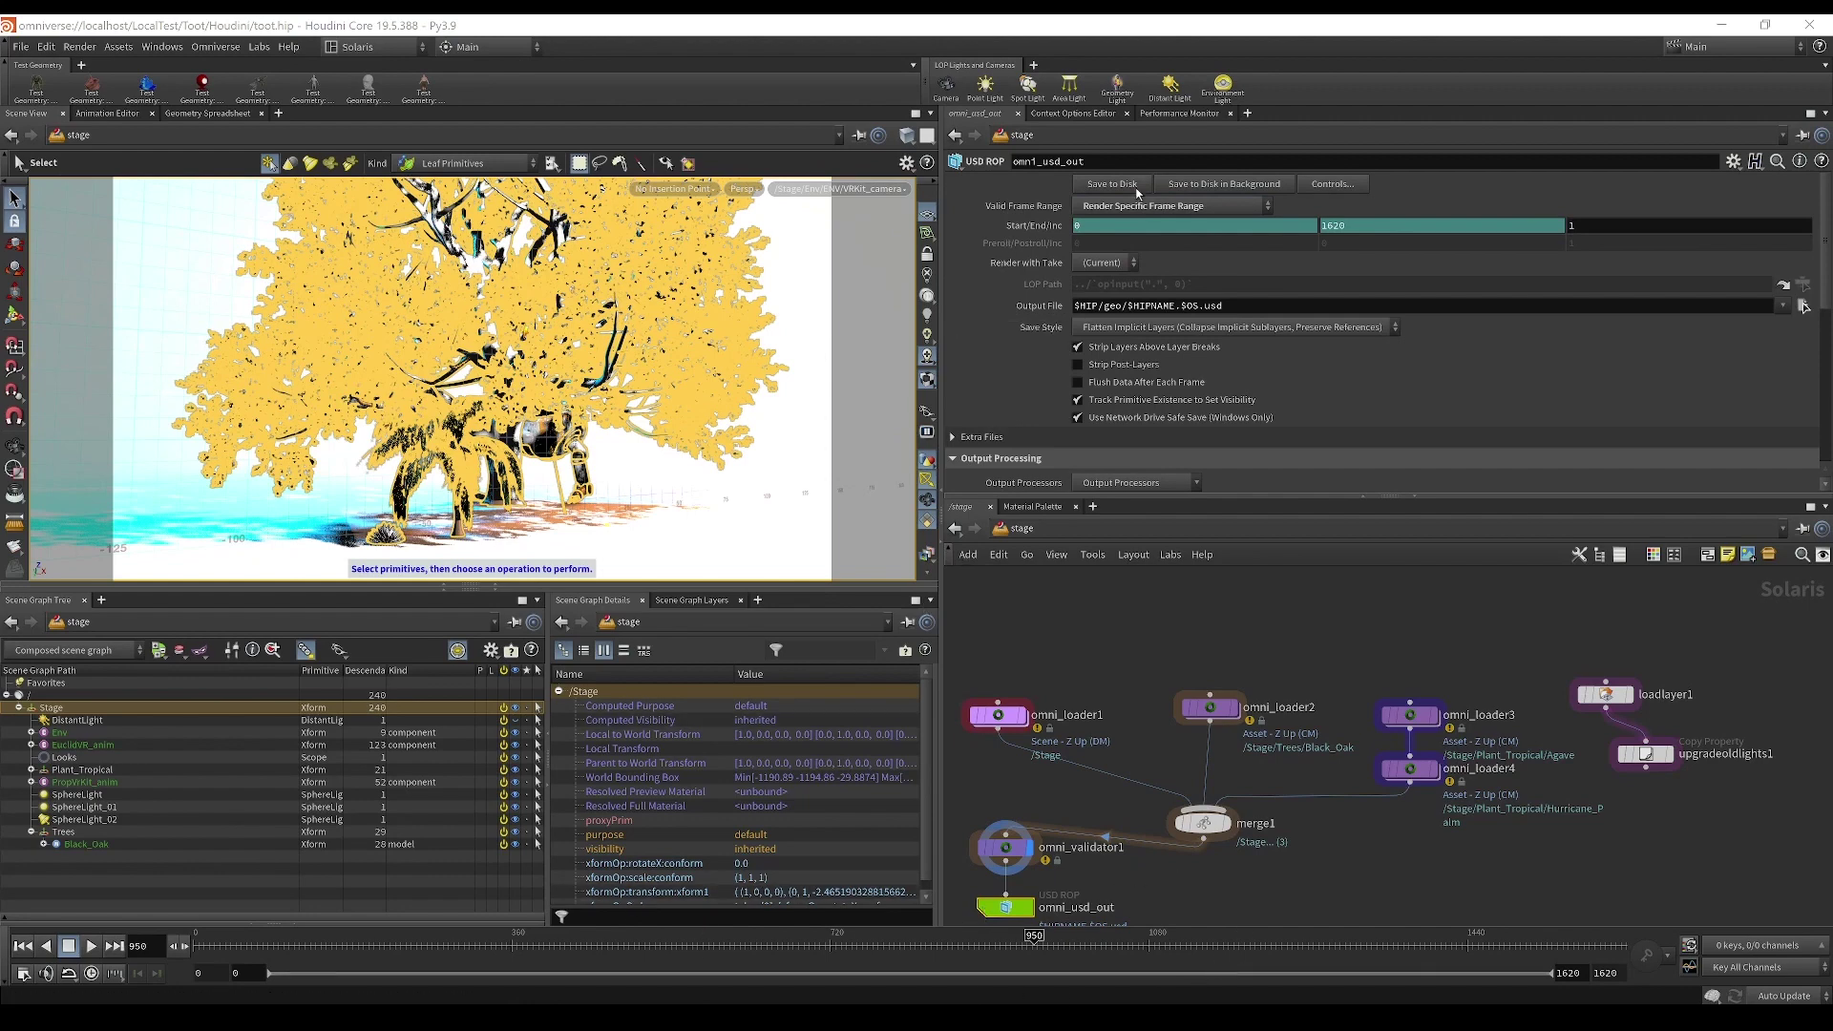
{"action": "left_click", "coordinate": [1132, 187]}
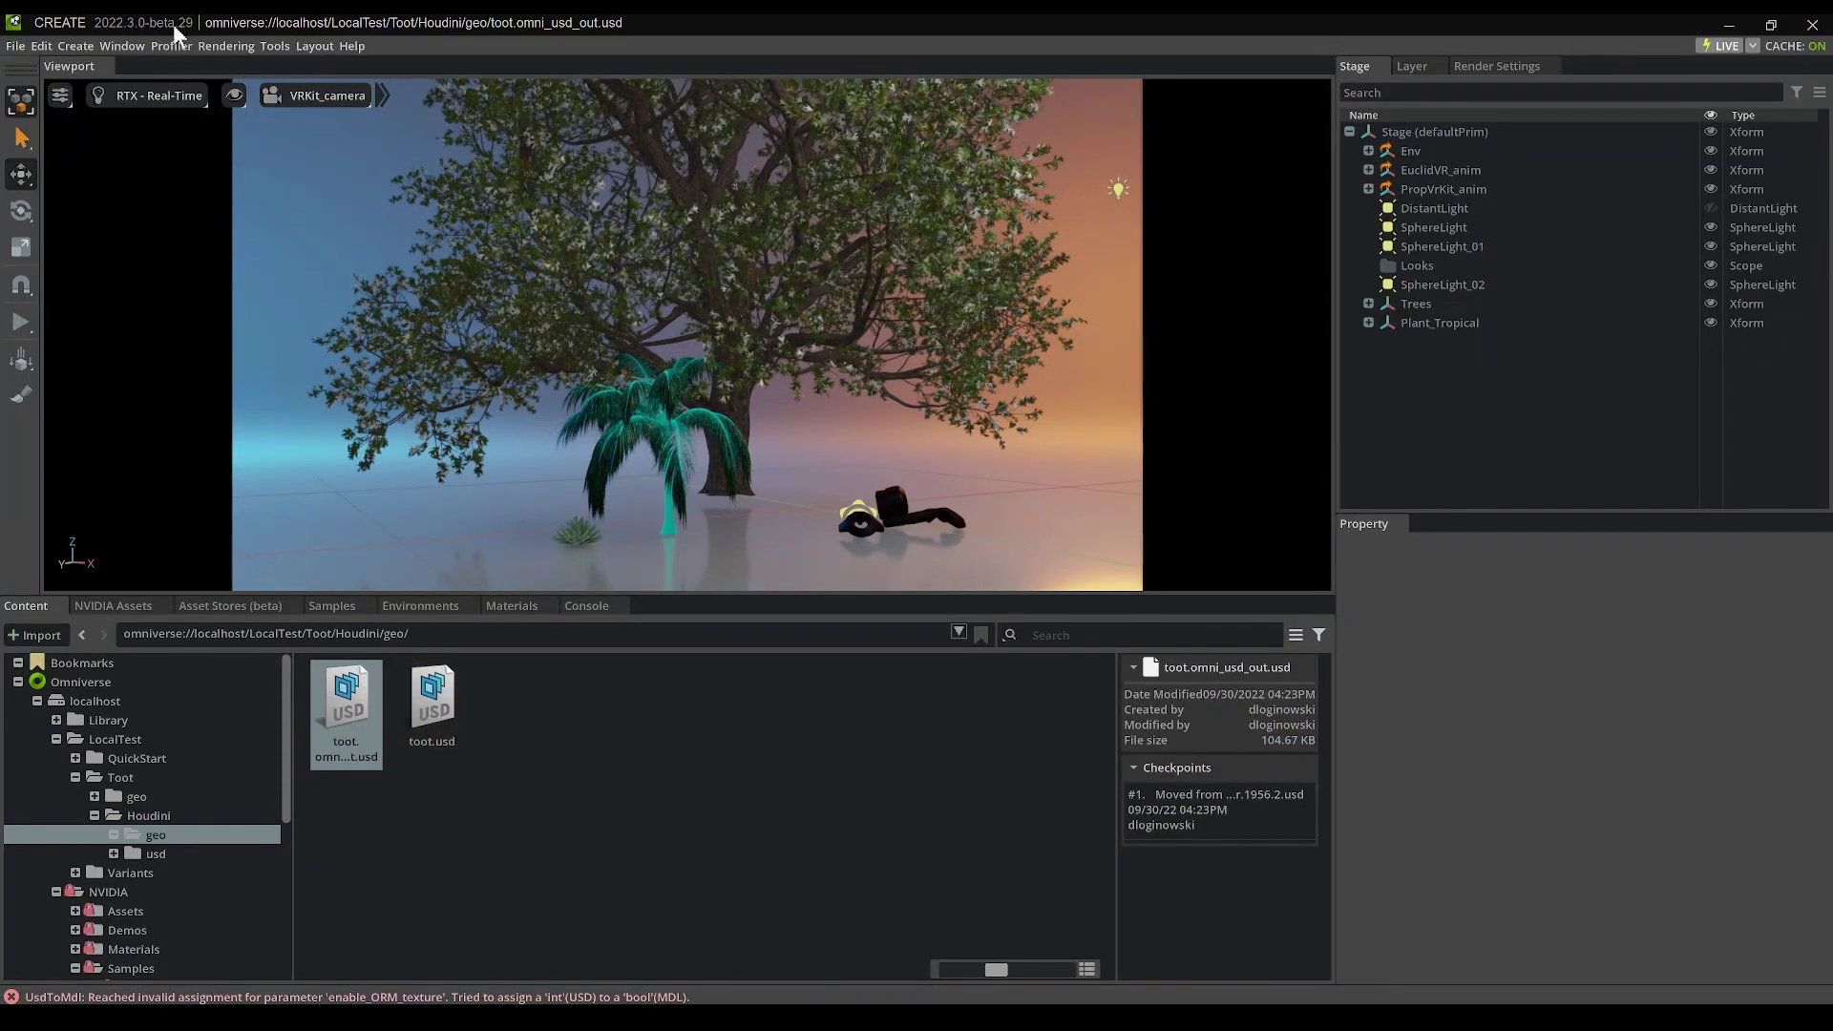
Step: Show the animation Timeline panel from Window > Animation
{"action": "left_click", "coordinate": [132, 48]}
{"action": "mouse_move", "coordinate": [160, 84]}
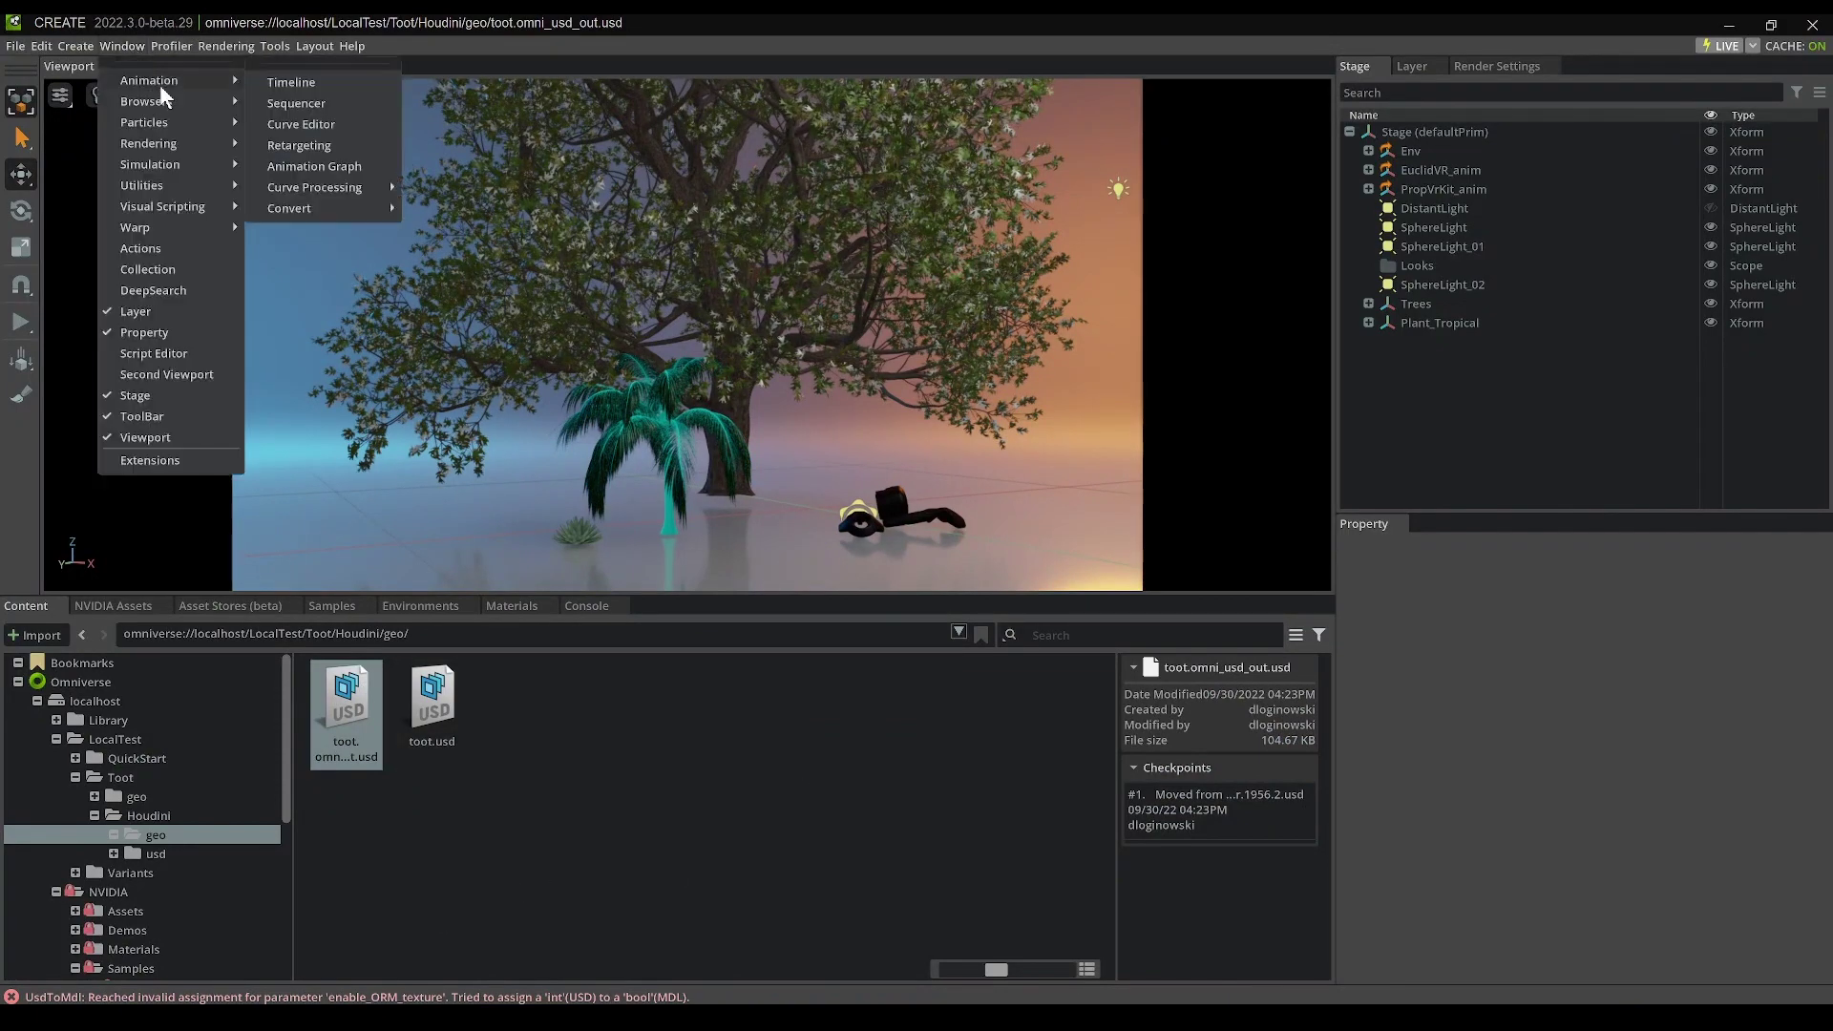
{"action": "left_click", "coordinate": [273, 84]}
Step: Advance to frame 530 and expand Trees and Plant_Tropical to reveal Black_Oak, Agave, Hurricane_Palm
{"action": "left_click_drag", "start_coordinate": [342, 934], "coordinate": [536, 860]}
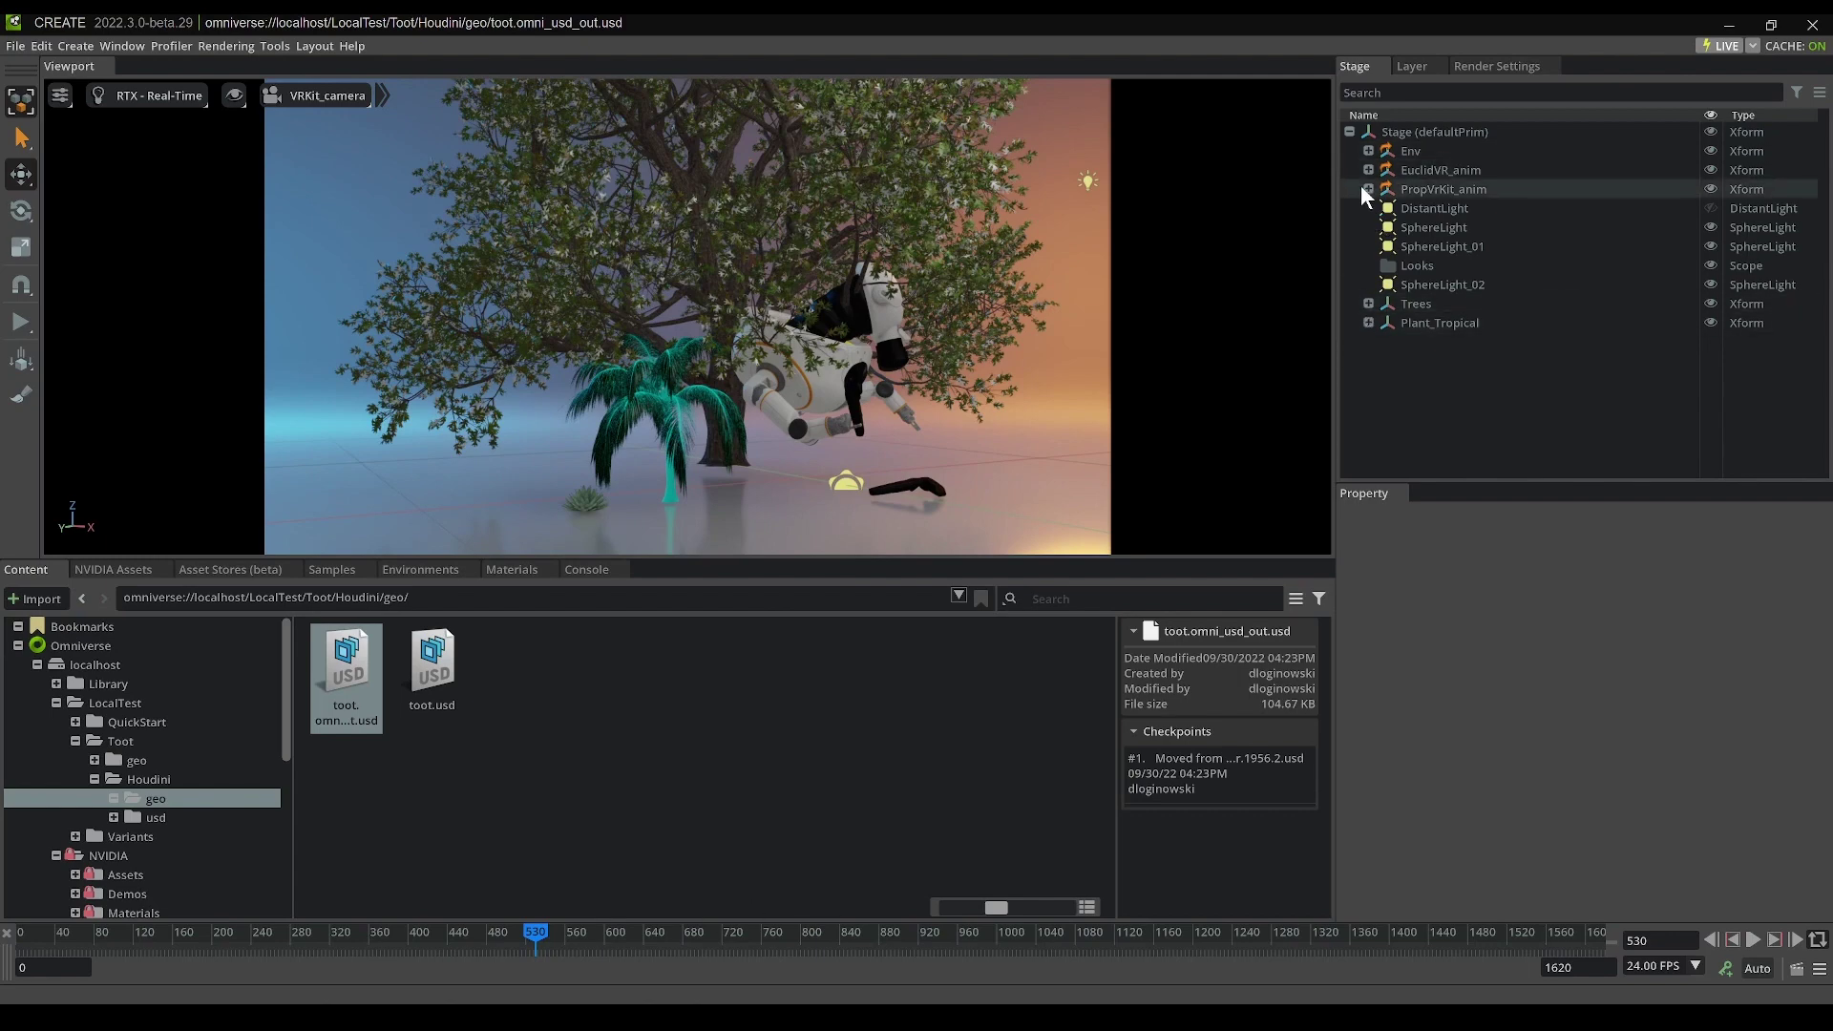
{"action": "left_click", "coordinate": [1368, 304]}
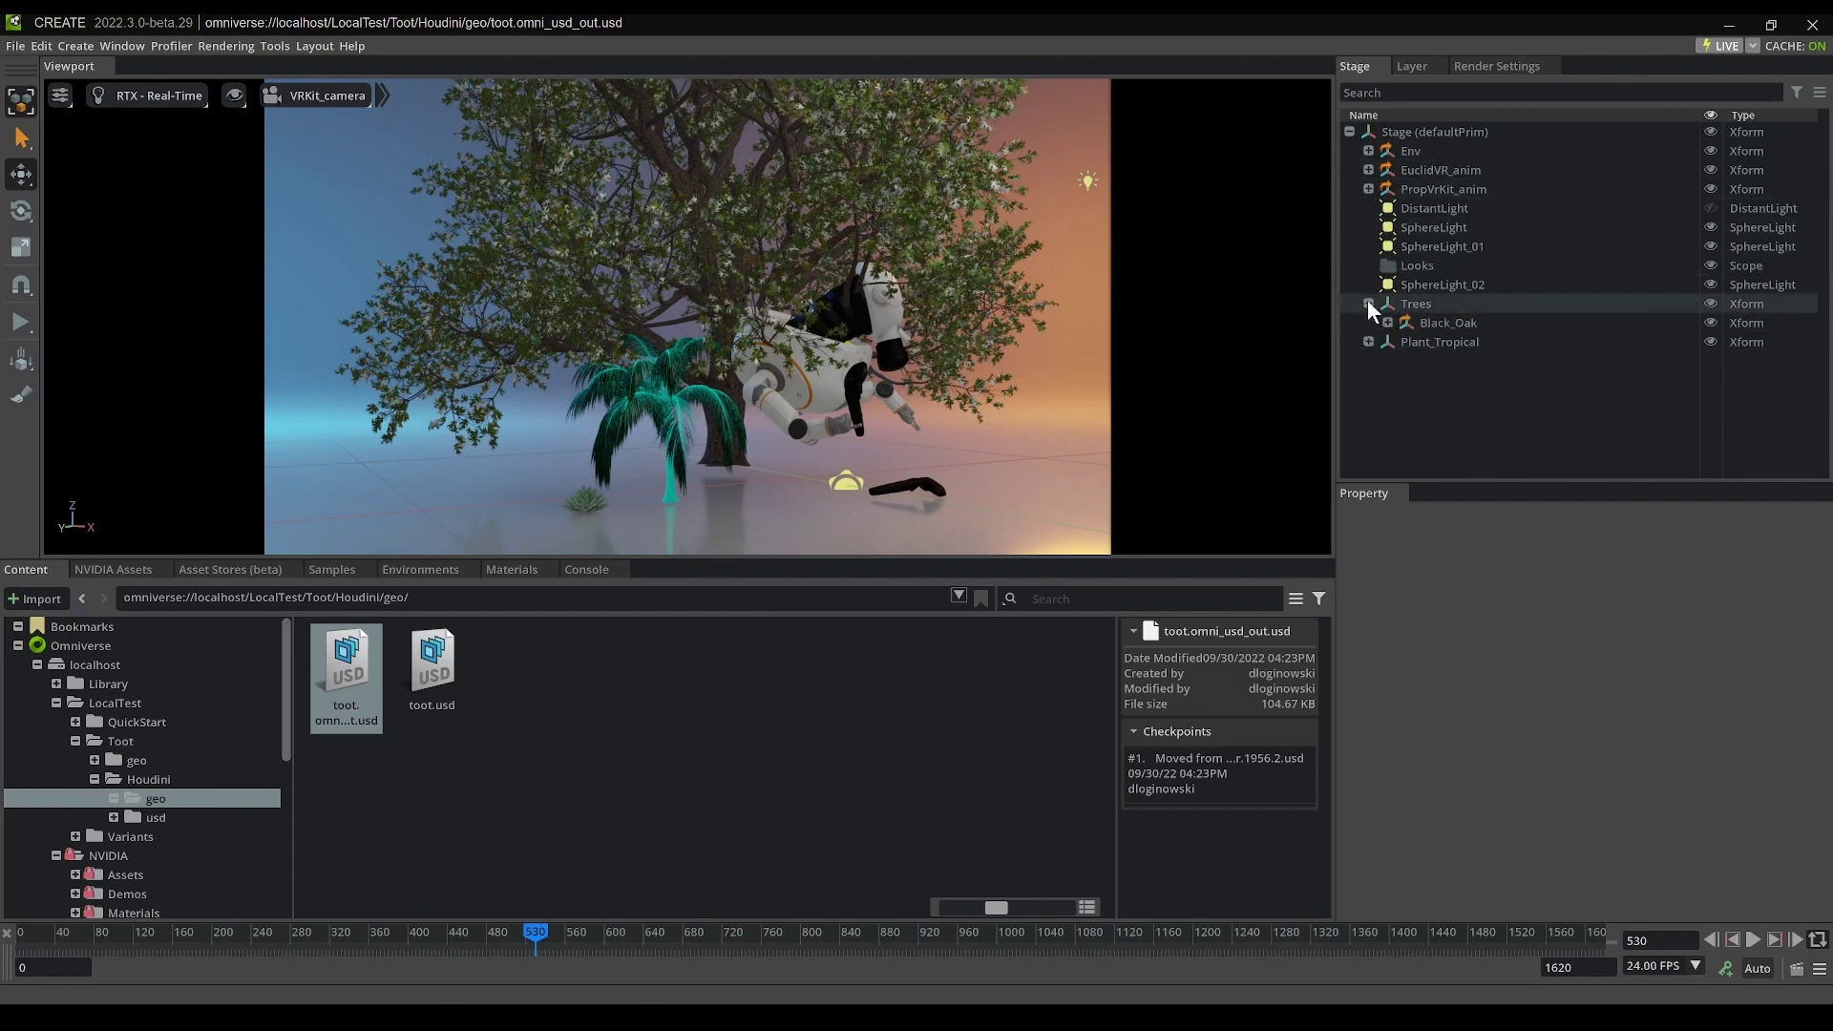
{"action": "left_click", "coordinate": [1368, 342]}
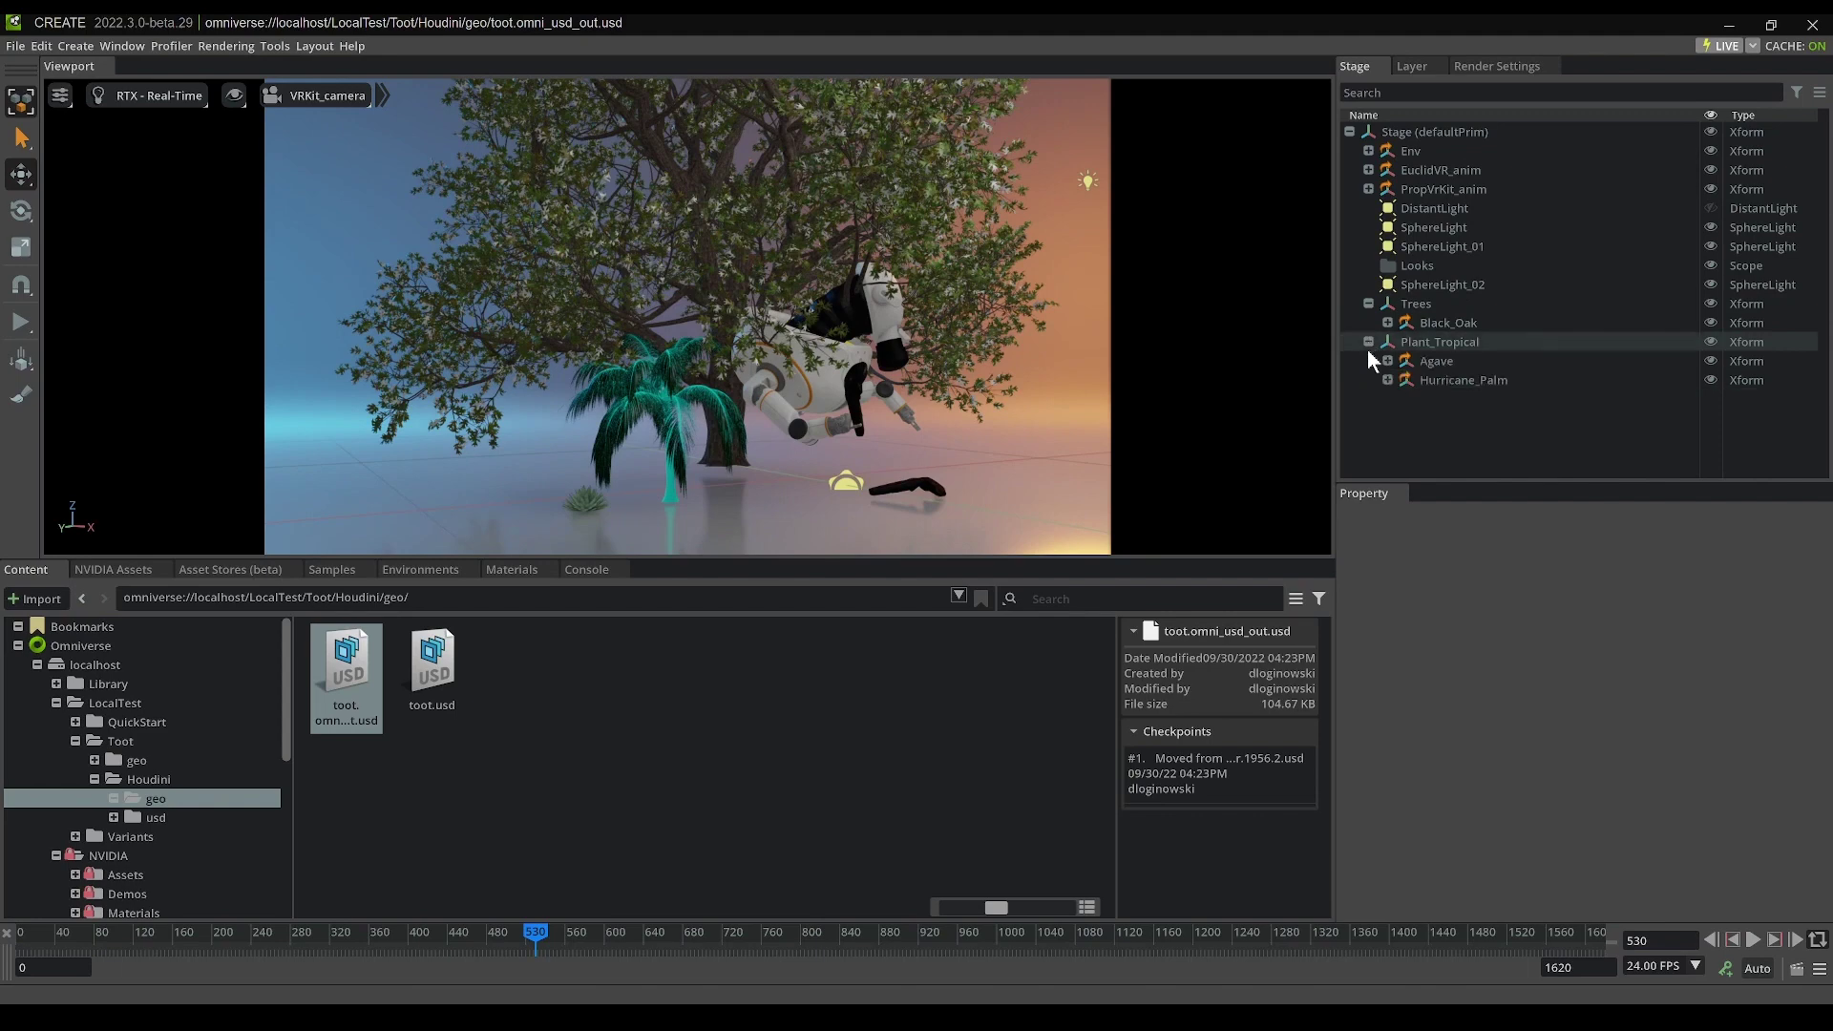